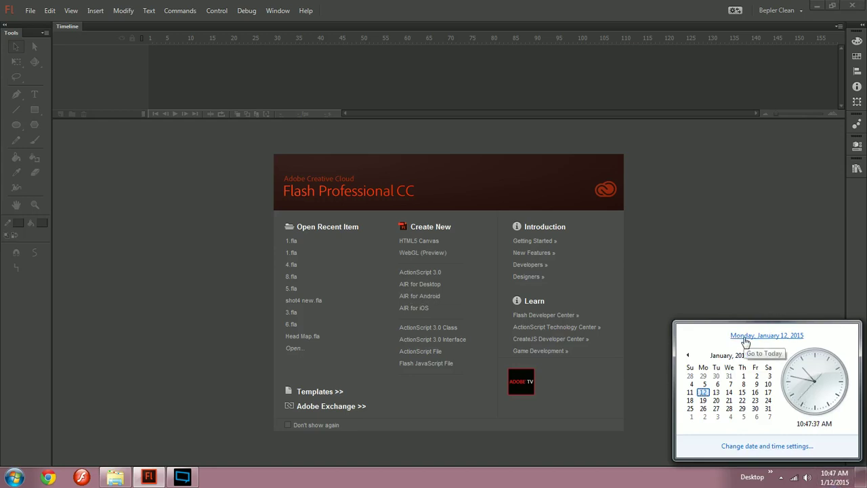
# - Create a new ActionScript 3.0 document
pyautogui.click(757, 267)
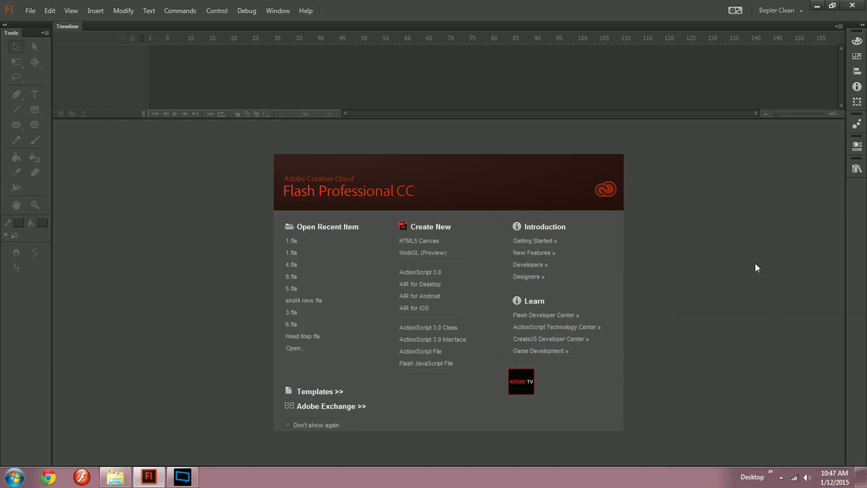
pyautogui.click(434, 271)
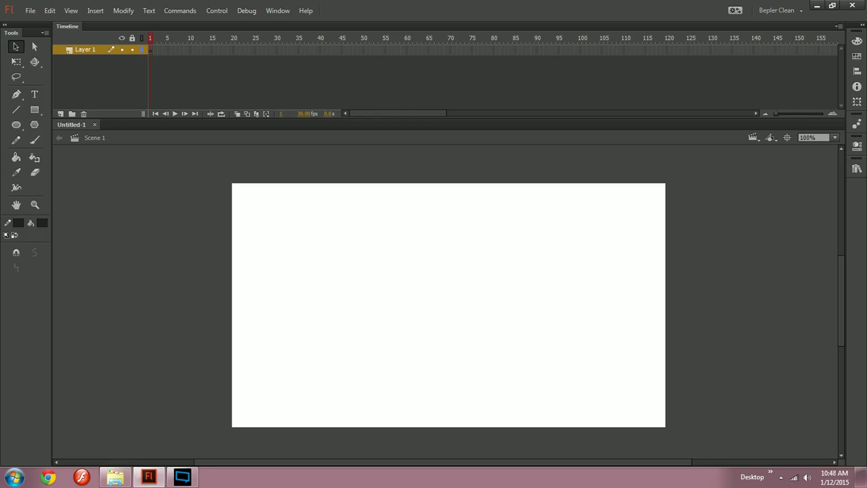
pyautogui.moveTo(236, 173)
pyautogui.mouseDown()
pyautogui.moveTo(392, 282)
pyautogui.moveTo(326, 278)
pyautogui.mouseUp()
pyautogui.press('space')
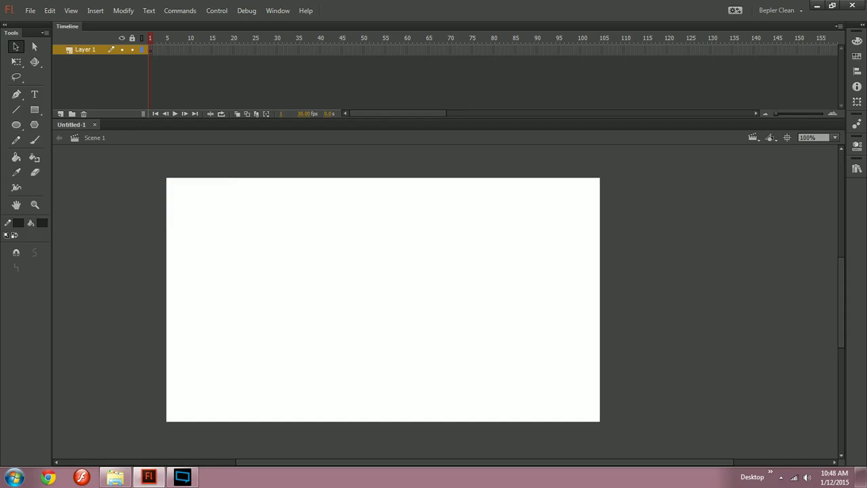
pyautogui.moveTo(167, 179); pyautogui.dragTo(235, 213)
pyautogui.click(50, 11)
pyautogui.moveTo(70, 10)
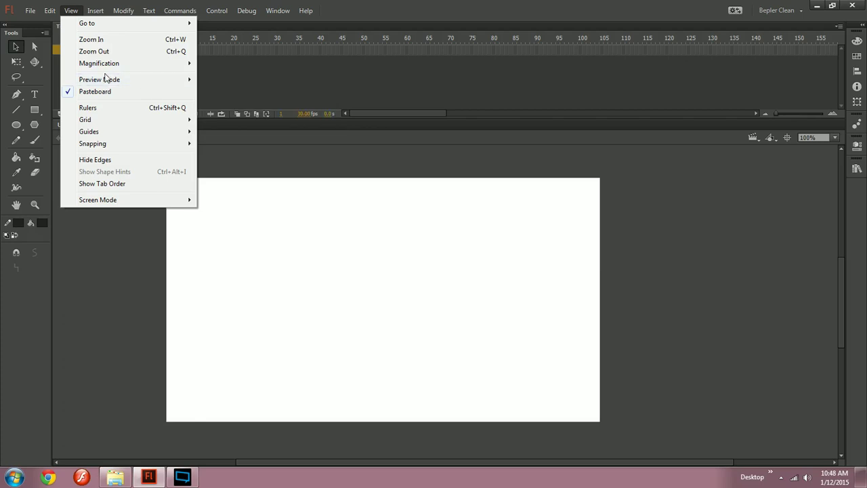
pyautogui.moveTo(103, 83)
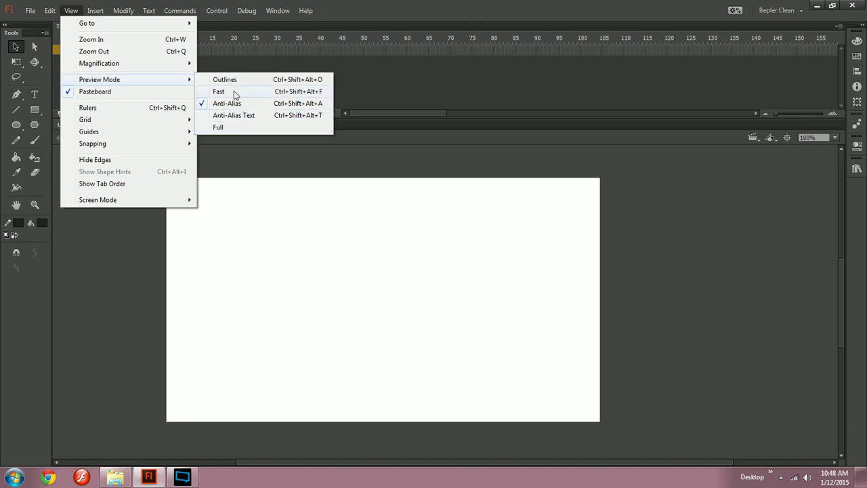
pyautogui.click(378, 313)
pyautogui.moveTo(378, 313)
pyautogui.mouseDown()
pyautogui.moveTo(359, 303)
pyautogui.moveTo(486, 240)
pyautogui.mouseUp()
# - Draw a filled dark circle near the middle of the stage with the Oval tool
pyautogui.click(35, 111)
pyautogui.click(17, 125)
pyautogui.hotkey('ctrl', 'z')
pyautogui.moveTo(334, 300); pyautogui.dragTo(441, 205)
pyautogui.hotkey('ctrl', 'z')
pyautogui.moveTo(358, 295); pyautogui.dragTo(402, 235)
pyautogui.click(183, 477)
pyautogui.click(196, 25)
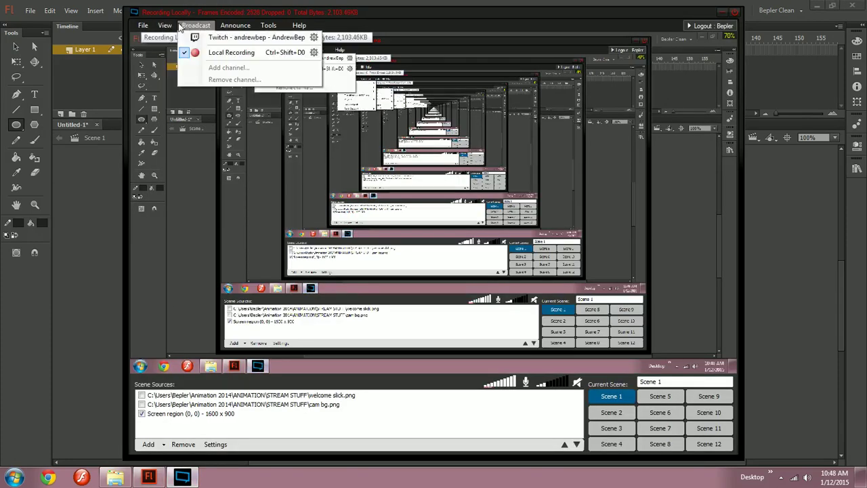
pyautogui.moveTo(165, 26)
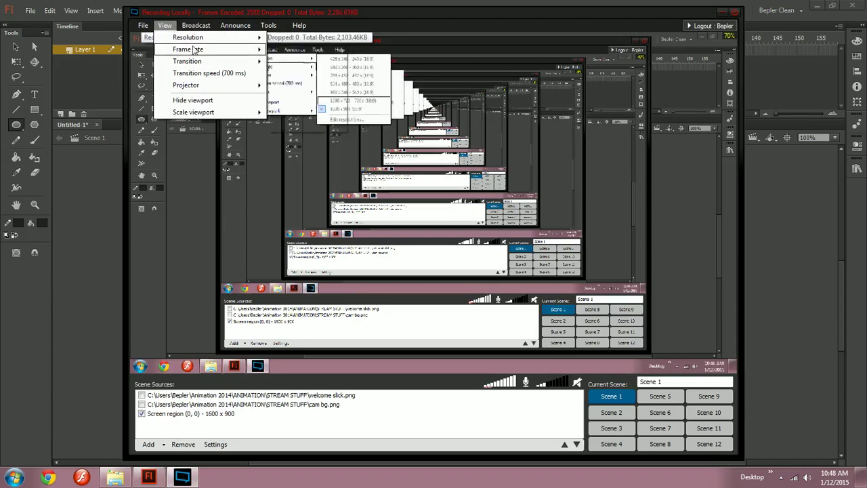
pyautogui.hotkey('alt', 'Tab')
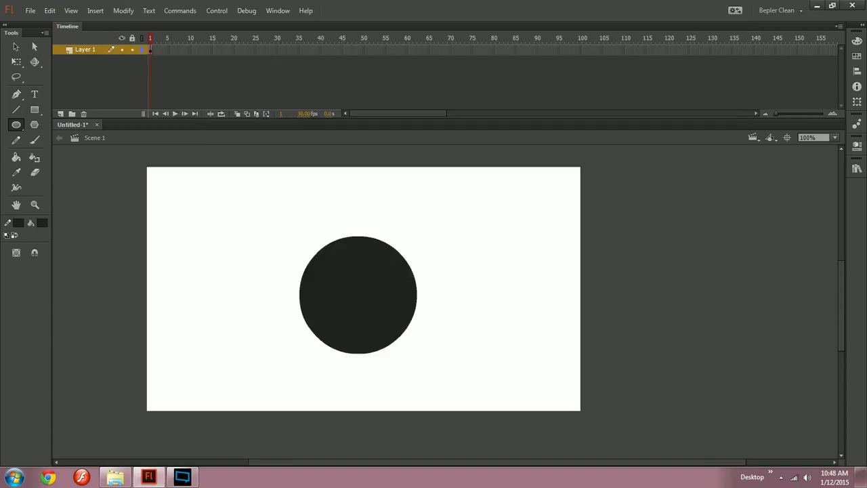
# - Set the stage's preview mode to Fast and deselect the circle
pyautogui.click(150, 50)
pyautogui.click(70, 10)
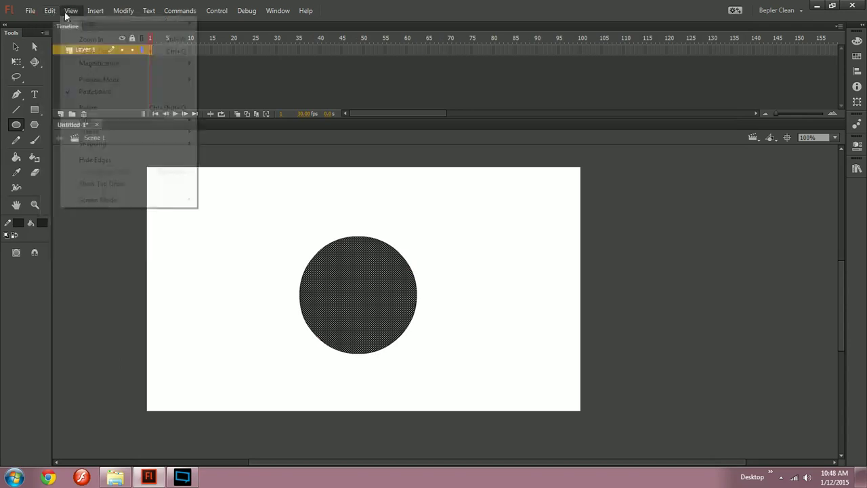
pyautogui.moveTo(182, 84)
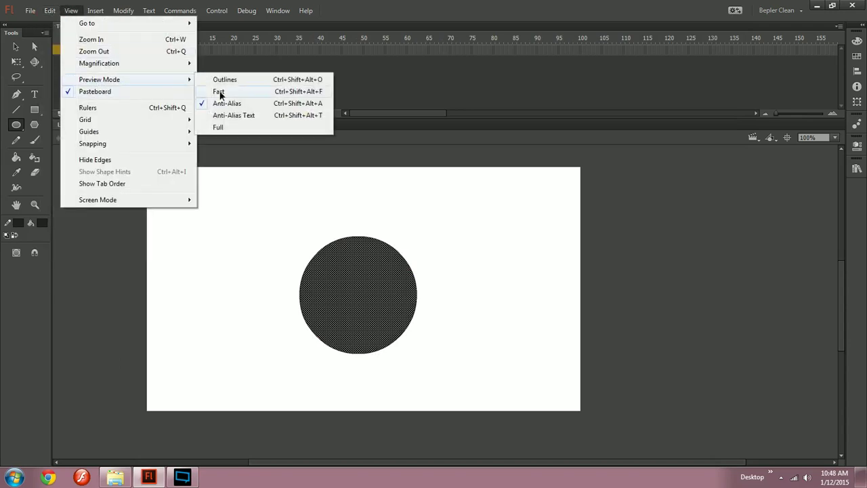
pyautogui.click(218, 92)
pyautogui.moveTo(452, 222); pyautogui.dragTo(469, 234)
# - Paste the captured screenshot onto the stage and examine the circle's edge in it at 1600% magnification
pyautogui.press('q')
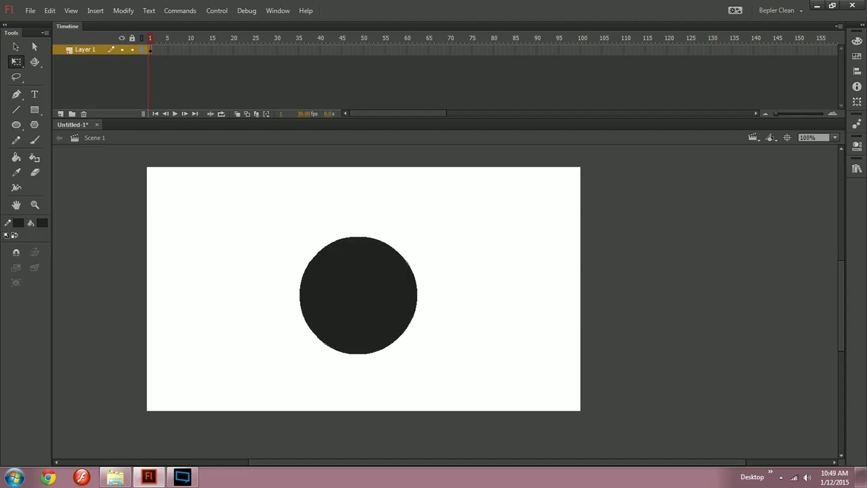
pyautogui.hotkey('ctrl', 'v')
pyautogui.hotkey('ctrl', '=')
pyautogui.hotkey('ctrl', '=')
pyautogui.hotkey('ctrl', '=')
pyautogui.hotkey('ctrl', '=')
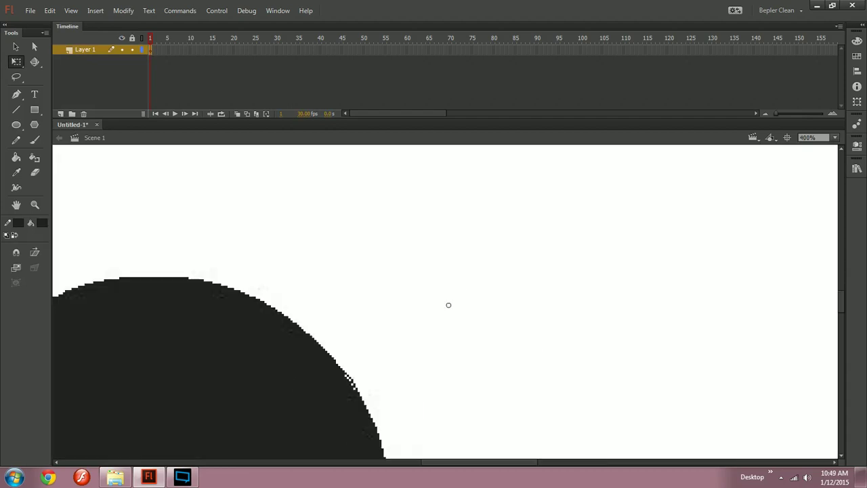
pyautogui.moveTo(135, 352); pyautogui.dragTo(754, 221)
pyautogui.moveTo(89, 197); pyautogui.dragTo(816, 421)
pyautogui.hscroll(-5, 446, 302)
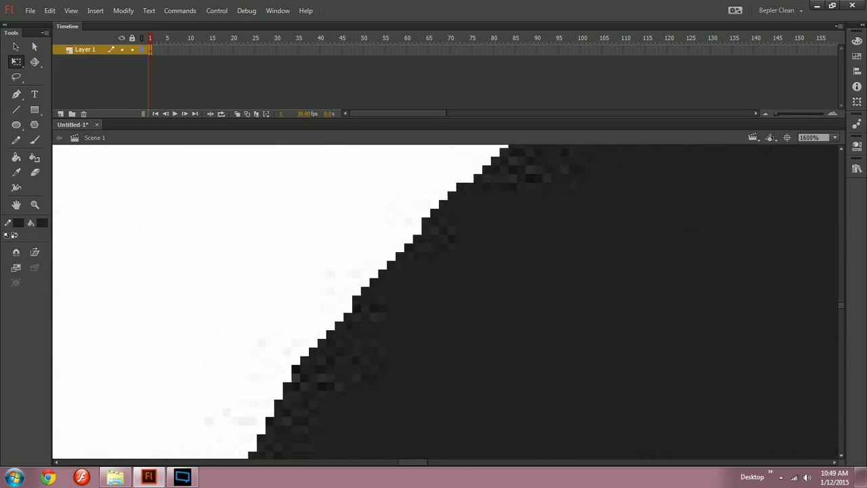
pyautogui.scroll(-4, 446, 301)
# - Return the view to 100%, remove the pasted screenshot and leave the circle deselected
pyautogui.hotkey('ctrl', '-')
pyautogui.hotkey('ctrl', '-')
pyautogui.hotkey('ctrl', '-')
pyautogui.hotkey('ctrl', '-')
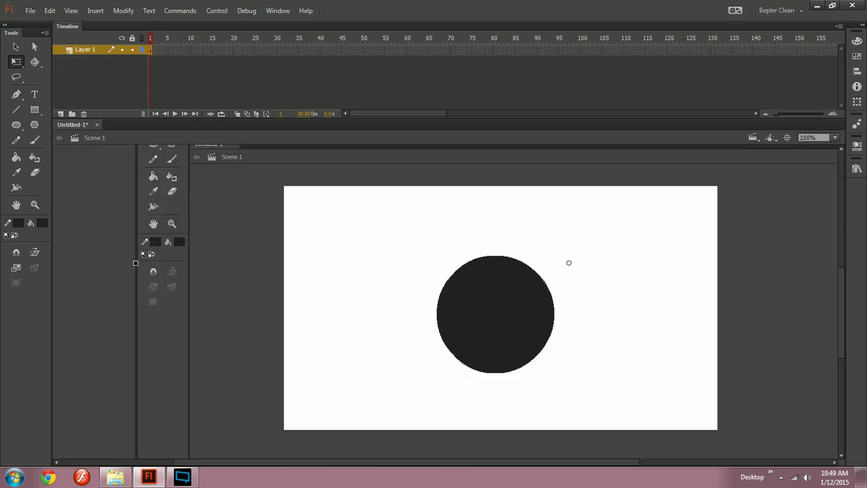
pyautogui.hscroll(2, 446, 302)
pyautogui.hotkey('ctrl', 'a')
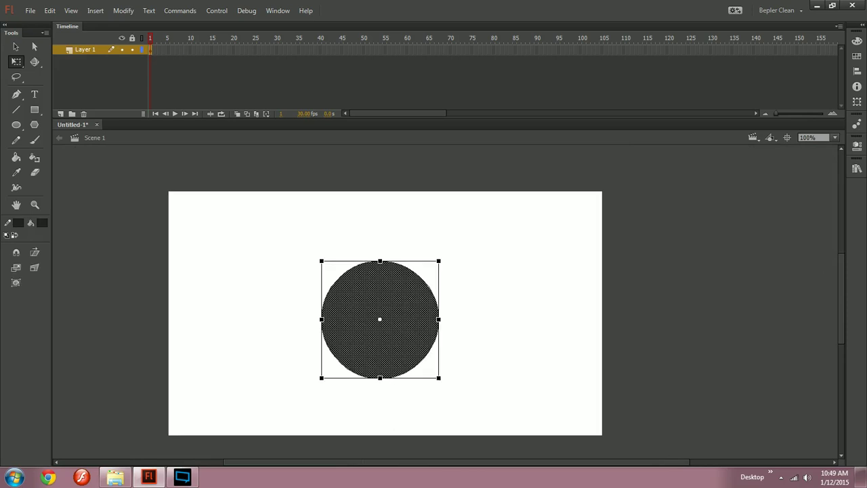
pyautogui.hotkey('ctrl', 'shift', 'a')
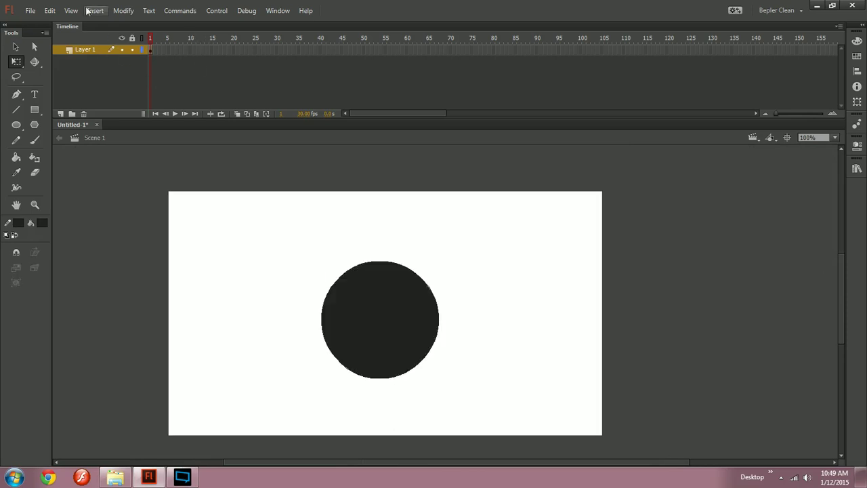
# - Set the stage's preview mode to Full
pyautogui.click(50, 10)
pyautogui.click(71, 10)
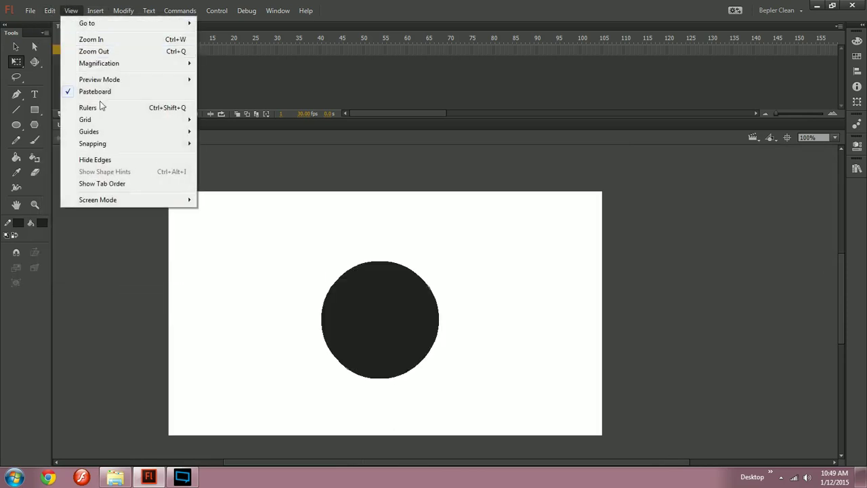
pyautogui.click(252, 128)
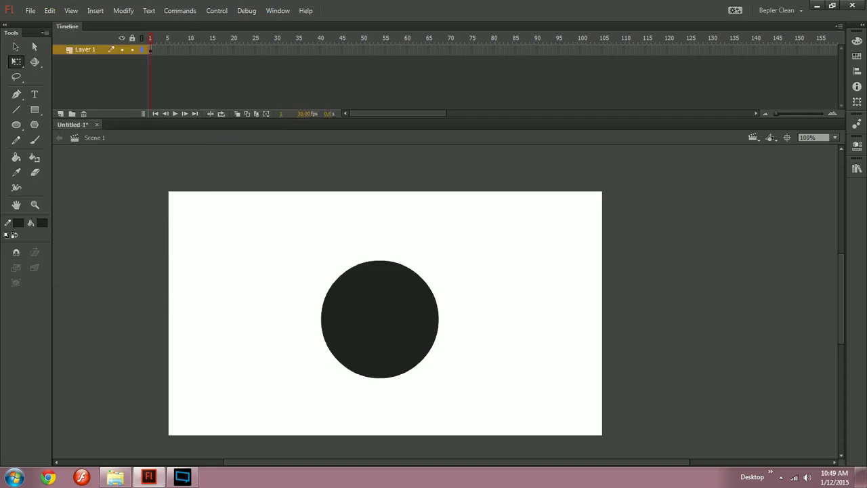
# - Paste a new captured screenshot onto the stage and examine the circle's edge in it at up to 2000% magnification
pyautogui.hotkey('ctrl', 'v')
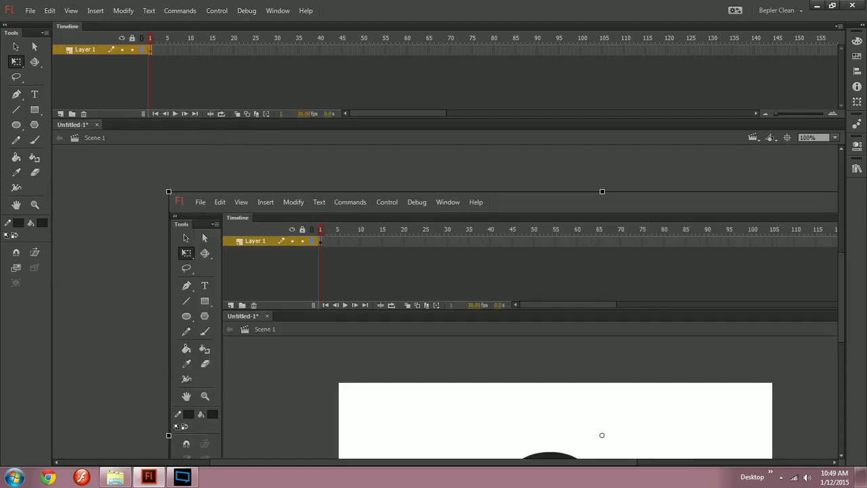
pyautogui.moveTo(535, 407); pyautogui.dragTo(352, 169)
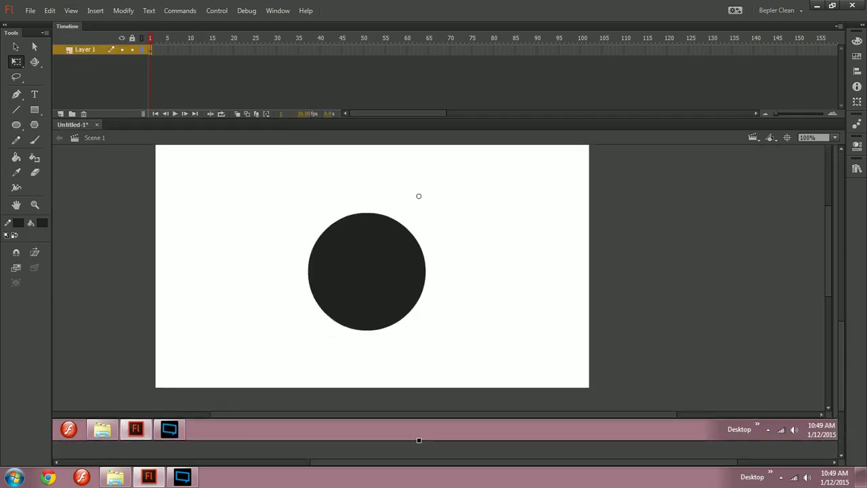
pyautogui.hotkey('ctrl', '=')
pyautogui.hotkey('ctrl', '=')
pyautogui.hotkey('ctrl', '=')
pyautogui.hotkey('ctrl', '=')
pyautogui.moveTo(231, 447); pyautogui.dragTo(663, 53)
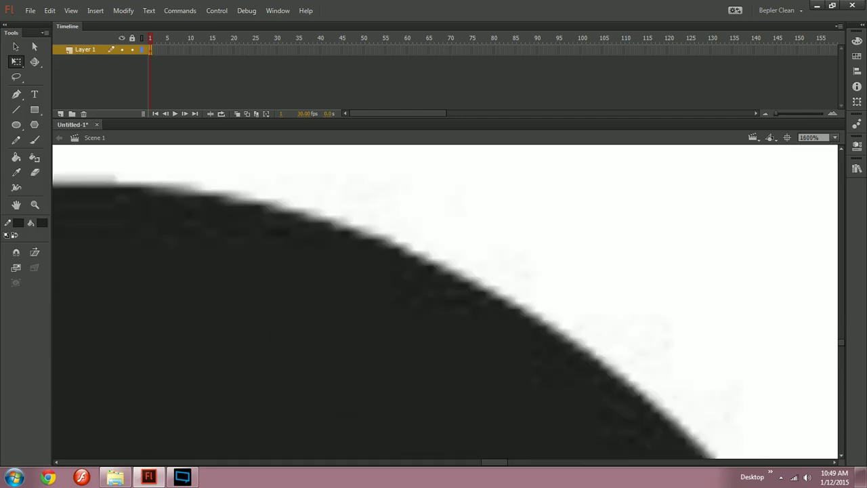
pyautogui.scroll(1, 447, 304)
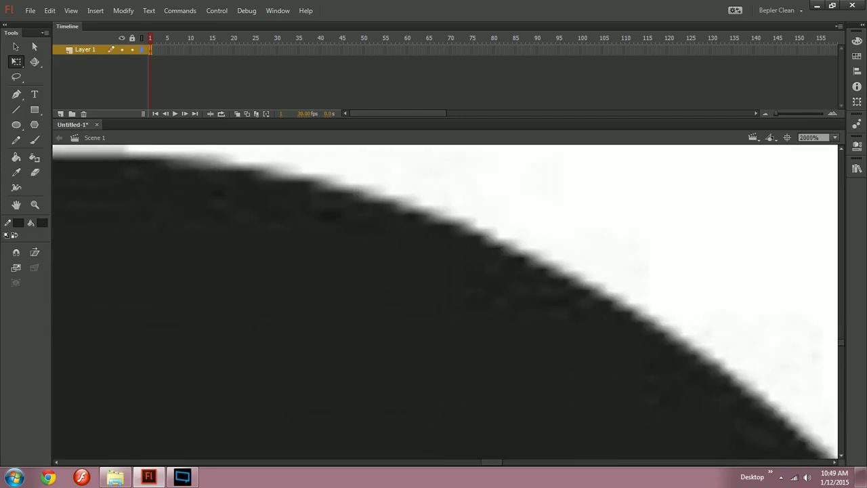
pyautogui.moveTo(203, 271); pyautogui.dragTo(769, 376)
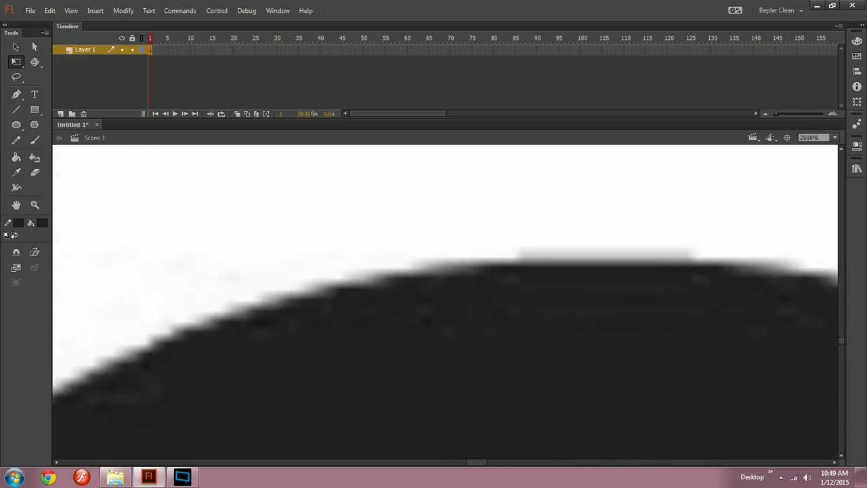
# - Delete the second pasted screenshot and bring the drawn circle back into view
pyautogui.scroll(-8, 445, 301)
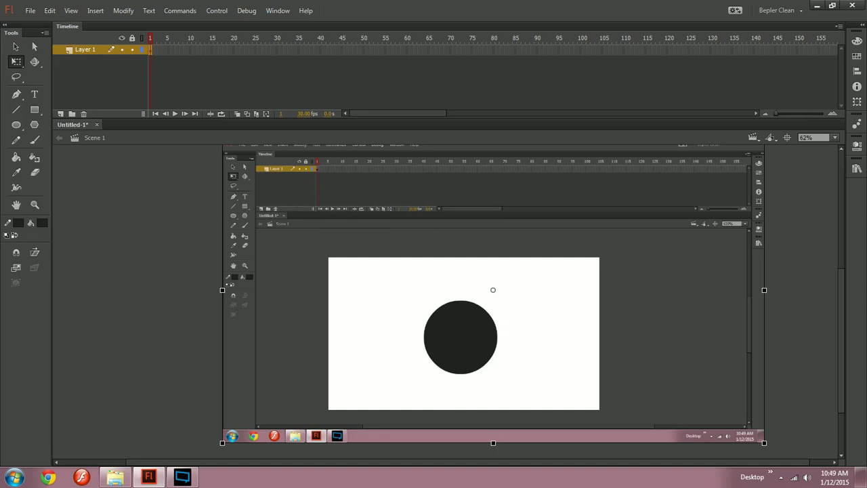
pyautogui.press('Delete')
pyautogui.scroll(4, 445, 301)
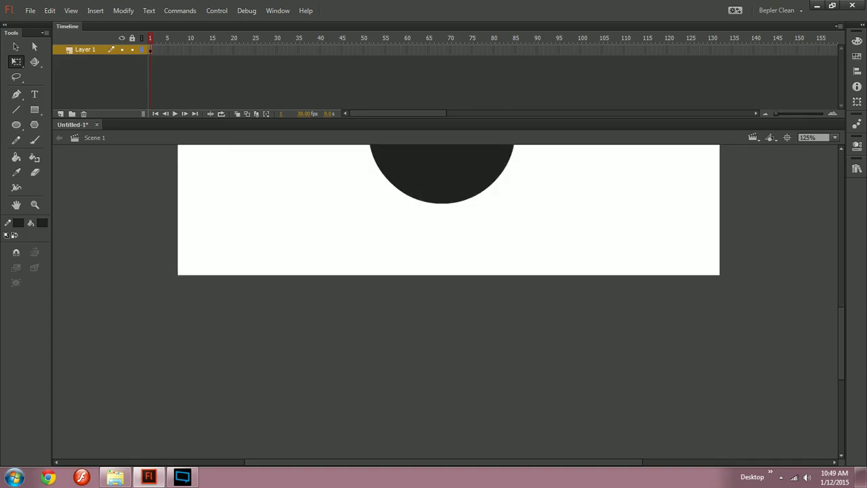
pyautogui.scroll(-2, 445, 302)
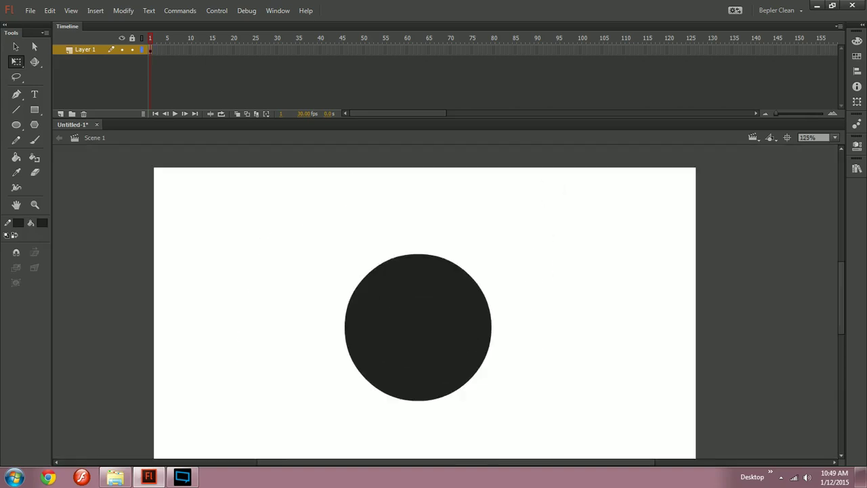
pyautogui.moveTo(445, 302); pyautogui.dragTo(404, 276)
pyautogui.click(386, 291)
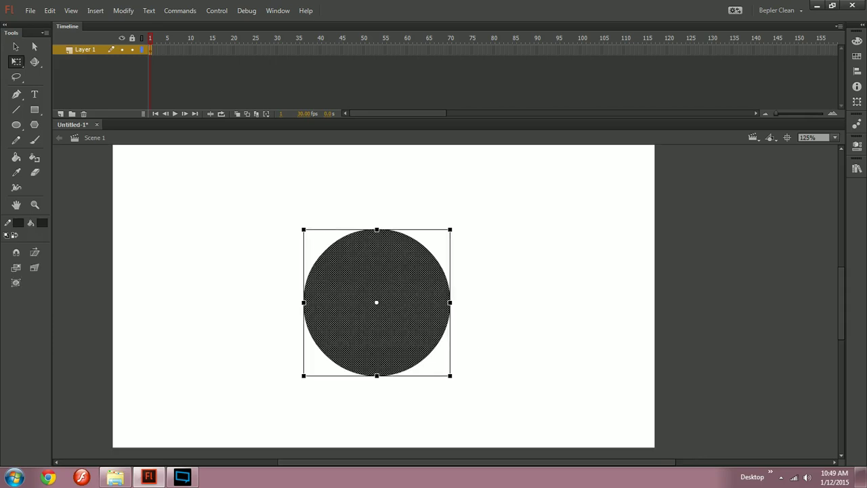
pyautogui.click(501, 291)
pyautogui.moveTo(458, 208); pyautogui.dragTo(379, 395)
# - Erase several freehand strokes across the dark circle with the Eraser tool
pyautogui.press('y')
pyautogui.press('e')
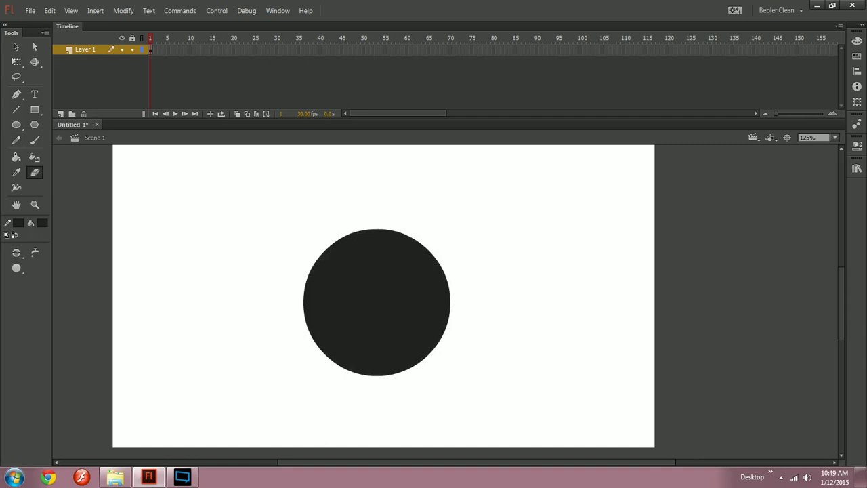
pyautogui.moveTo(323, 282); pyautogui.dragTo(330, 325)
pyautogui.moveTo(426, 295); pyautogui.dragTo(393, 321)
pyautogui.moveTo(421, 314); pyautogui.dragTo(435, 328)
pyautogui.moveTo(375, 284); pyautogui.dragTo(395, 305)
pyautogui.moveTo(395, 254); pyautogui.dragTo(369, 303)
pyautogui.moveTo(410, 238); pyautogui.dragTo(392, 323)
pyautogui.moveTo(387, 308); pyautogui.dragTo(340, 367)
pyautogui.moveTo(401, 234)
pyautogui.mouseDown()
pyautogui.moveTo(375, 288)
pyautogui.moveTo(281, 277)
pyautogui.mouseUp()
# - Move the partly erased circle toward the stage's left edge and insert a keyframe at frame 30
pyautogui.press('q')
pyautogui.hotkey('ctrl', 'a')
pyautogui.click(276, 50)
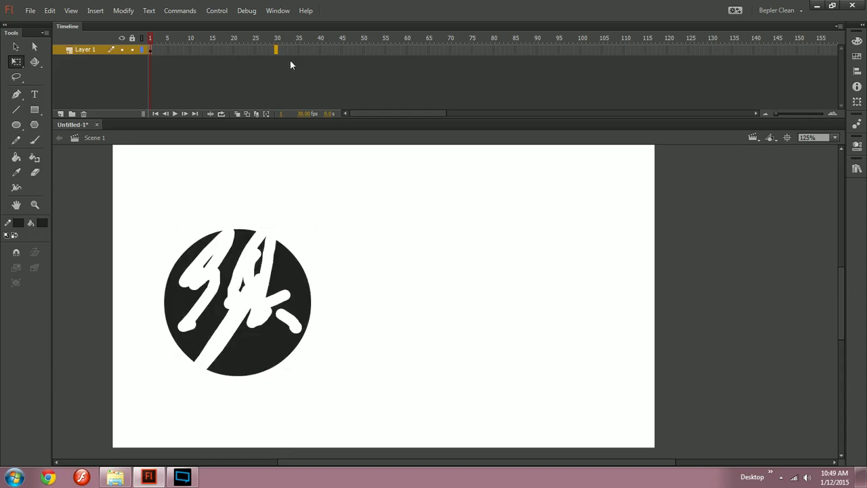
pyautogui.press('F5')
# - On frame 30, repeatedly select portions of the circle and move, rotate and duplicate them to scatter its fragments across the stage
pyautogui.moveTo(313, 227); pyautogui.dragTo(343, 310)
pyautogui.moveTo(379, 240); pyautogui.dragTo(150, 322)
pyautogui.moveTo(224, 292); pyautogui.dragTo(230, 391)
pyautogui.moveTo(228, 426); pyautogui.dragTo(289, 208)
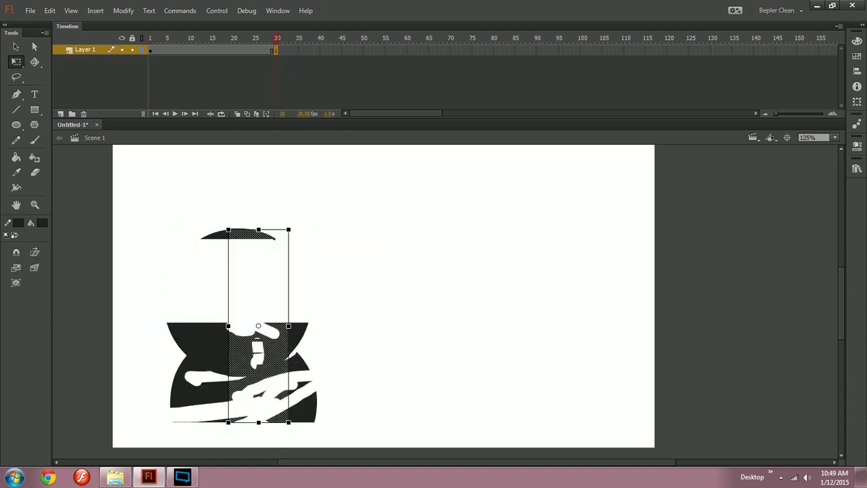
pyautogui.moveTo(261, 352); pyautogui.dragTo(174, 376)
pyautogui.moveTo(204, 347); pyautogui.dragTo(96, 284)
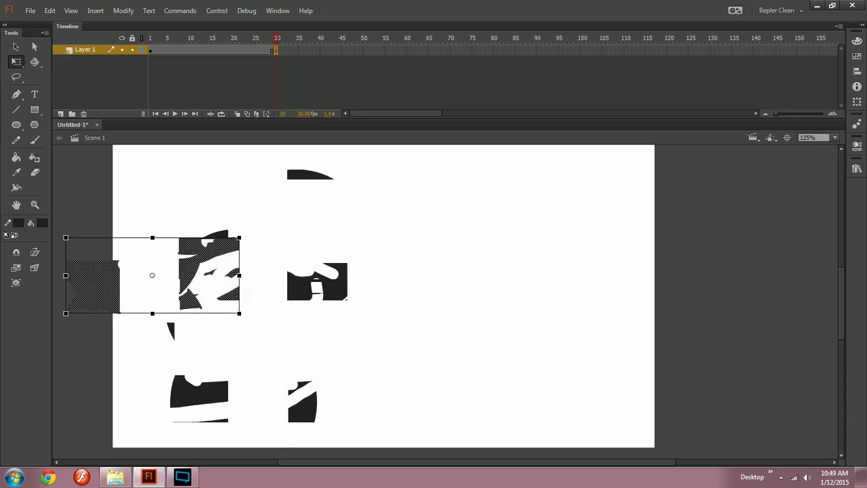
pyautogui.moveTo(342, 259); pyautogui.dragTo(168, 338)
pyautogui.moveTo(197, 285); pyautogui.dragTo(264, 357)
pyautogui.moveTo(501, 179); pyautogui.dragTo(178, 397)
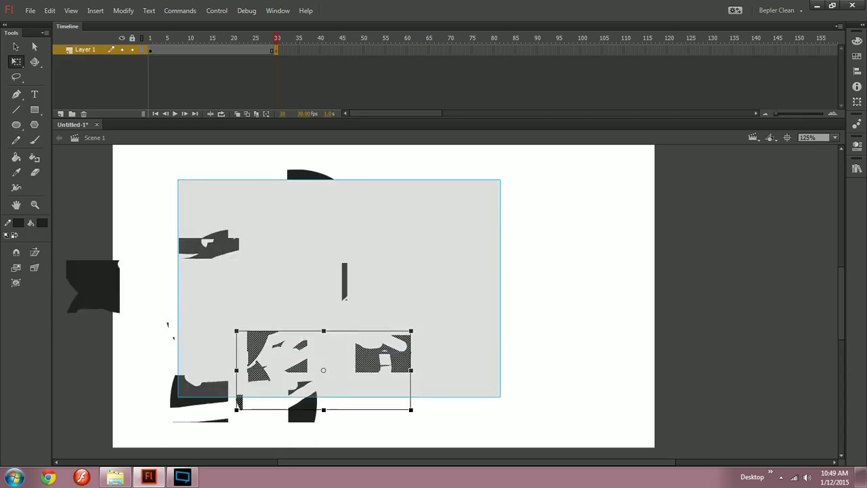
pyautogui.hotkey('ctrl', 'shift', 'h')
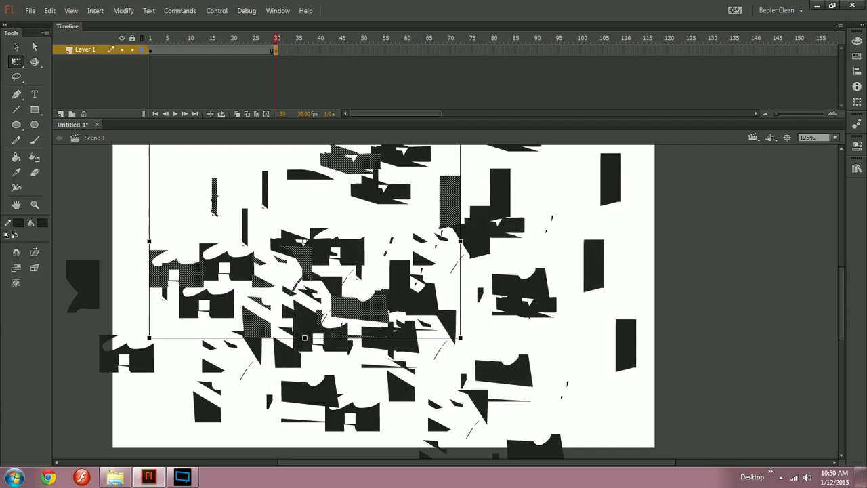
# - Create a shape tween between frames 1 and 30, scrub through it and return to frame 1
pyautogui.rightClick(254, 49)
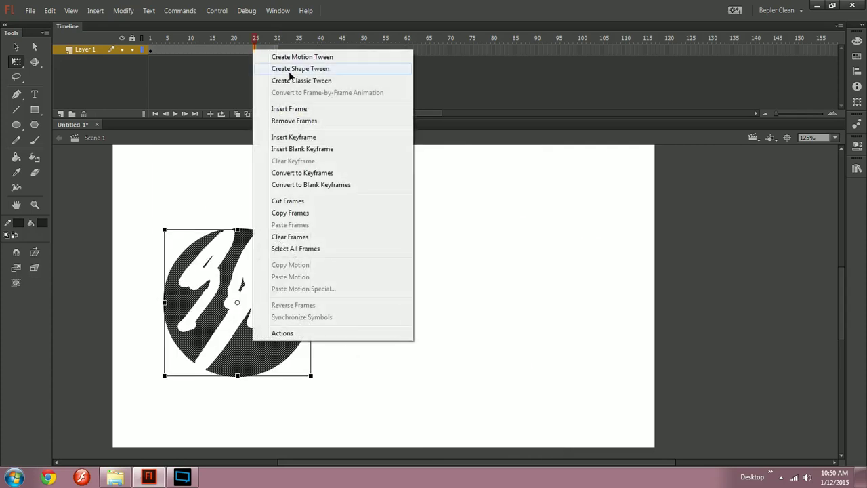
pyautogui.click(274, 67)
pyautogui.moveTo(255, 42); pyautogui.dragTo(156, 46)
pyautogui.click(151, 50)
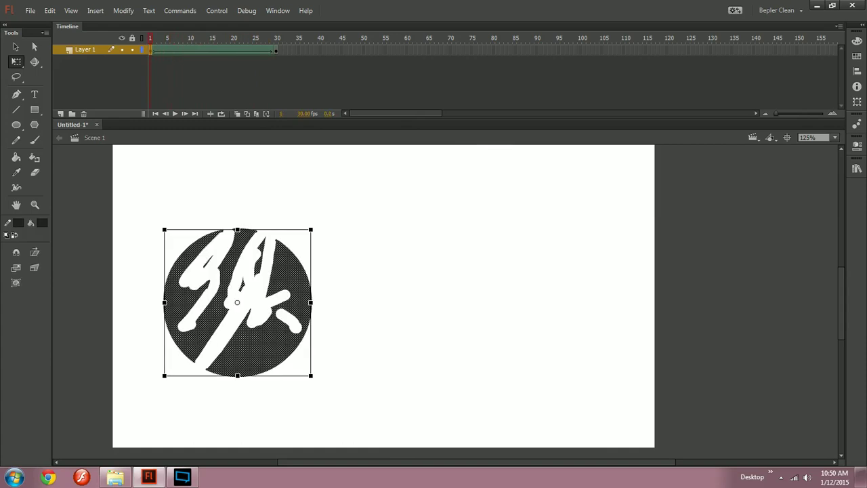
# - On frame 30, paste more copies of the circle fragments, scatter them across the stage and shift the whole group
pyautogui.click(276, 50)
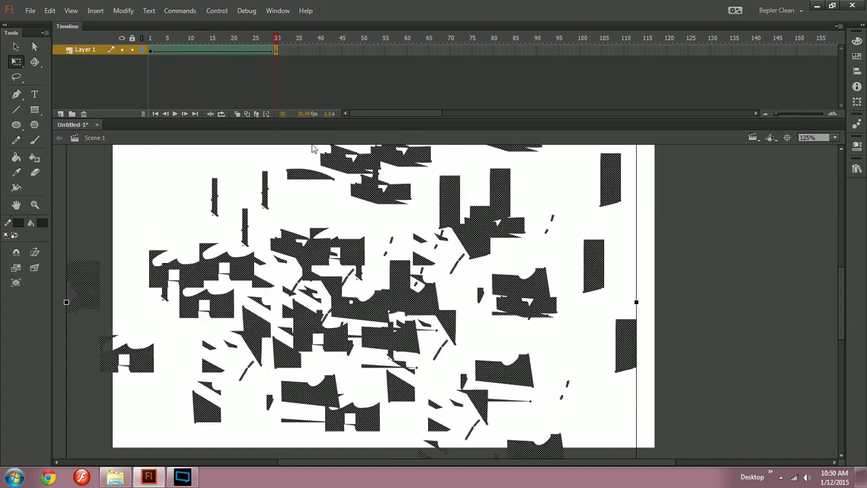
pyautogui.hotkey('ctrl', 'v')
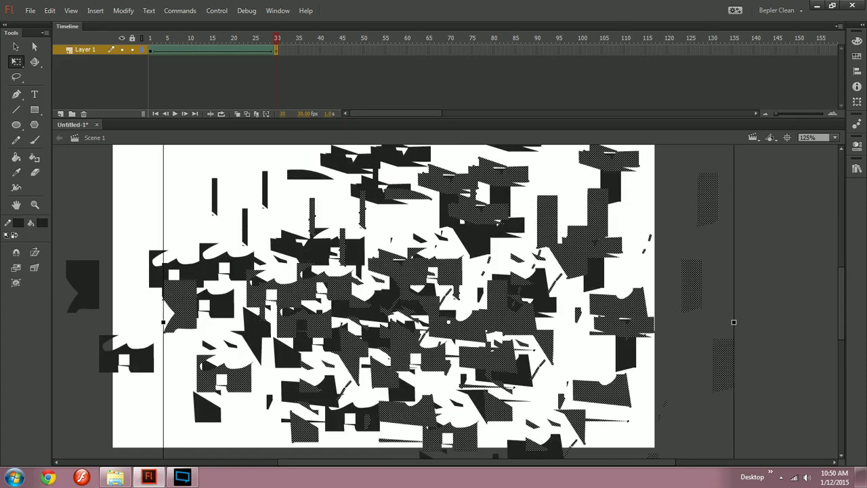
pyautogui.moveTo(501, 305); pyautogui.dragTo(546, 436)
pyautogui.hotkey('ctrl', 'v')
pyautogui.moveTo(502, 319); pyautogui.dragTo(249, 188)
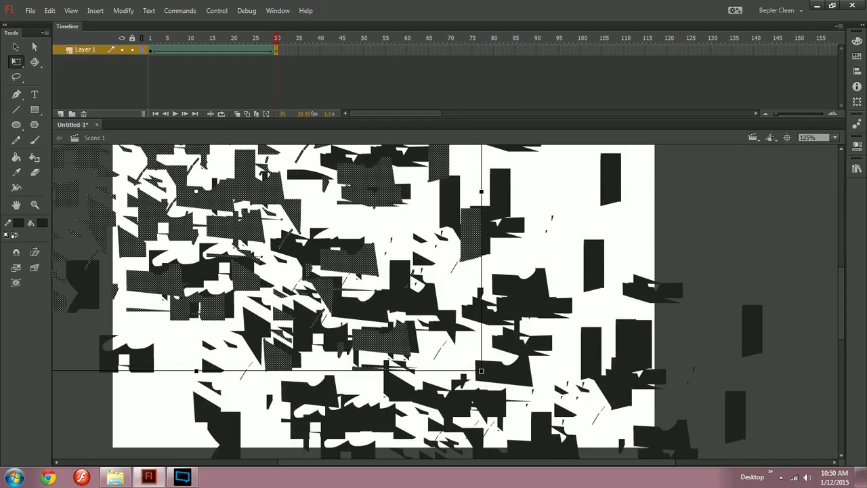
pyautogui.moveTo(195, 371); pyautogui.dragTo(448, 474)
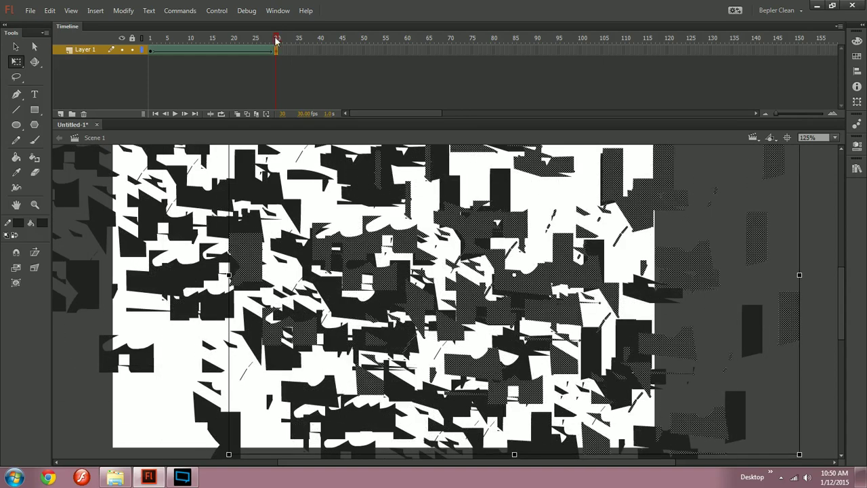
pyautogui.moveTo(277, 50)
pyautogui.mouseDown()
pyautogui.moveTo(141, 61)
pyautogui.moveTo(276, 59)
pyautogui.mouseUp()
pyautogui.hotkey('ctrl', 'a')
pyautogui.moveTo(369, 179); pyautogui.dragTo(297, 251)
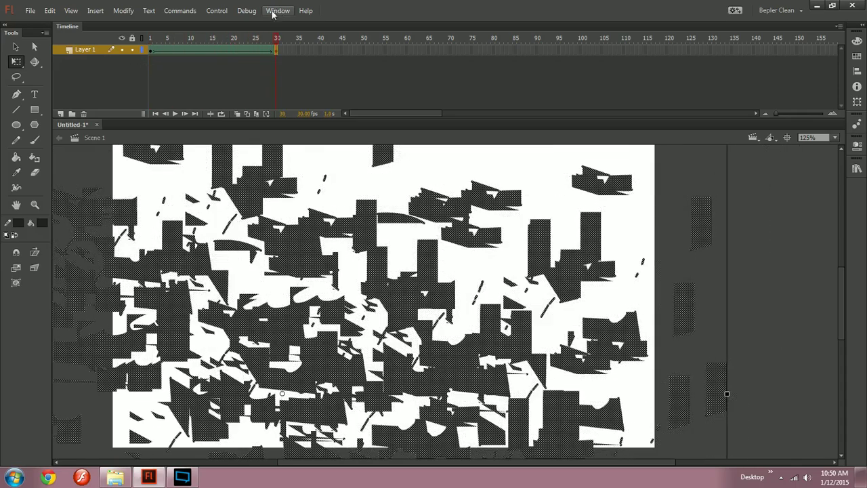
# - Scrub the shape tween back to frame 19 and examine the distorted fragment outlines up close
pyautogui.moveTo(269, 41); pyautogui.dragTo(229, 48)
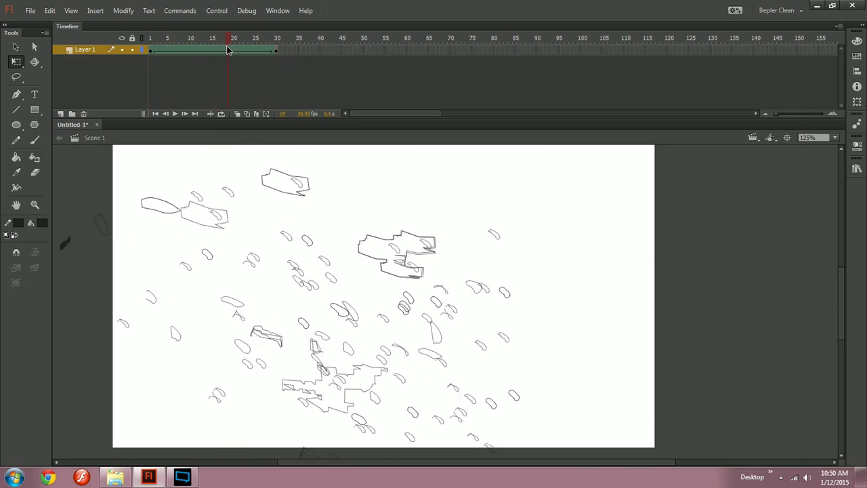
pyautogui.hotkey('ctrl', '=')
pyautogui.hotkey('ctrl', '=')
pyautogui.hotkey('ctrl', '=')
pyautogui.hotkey('ctrl', '=')
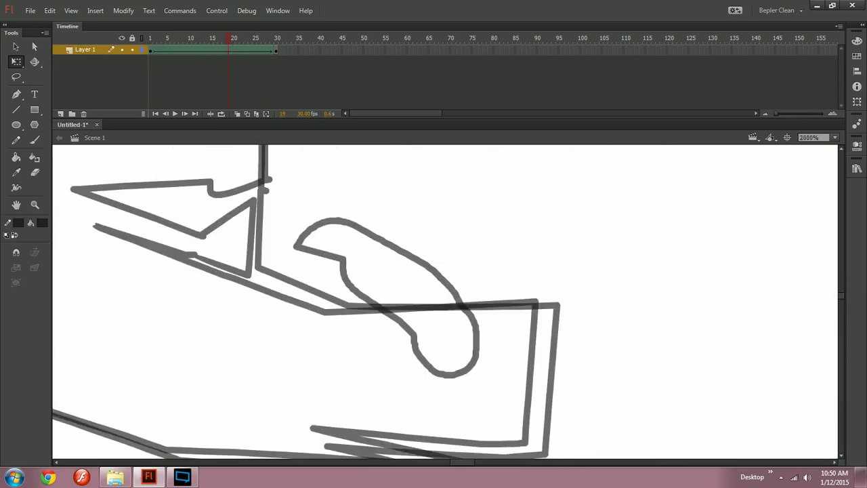
pyautogui.hotkey('ctrl', '-')
pyautogui.hotkey('ctrl', '-')
pyautogui.hotkey('ctrl', '-')
pyautogui.hotkey('ctrl', '-')
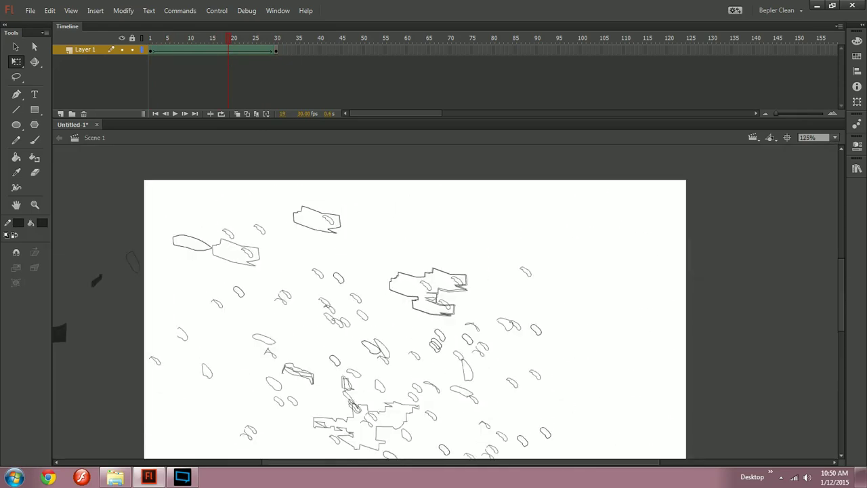
# - Insert a keyframe at frame 17 within the shape tween
pyautogui.hotkey('ctrl', '=')
pyautogui.rightClick(229, 48)
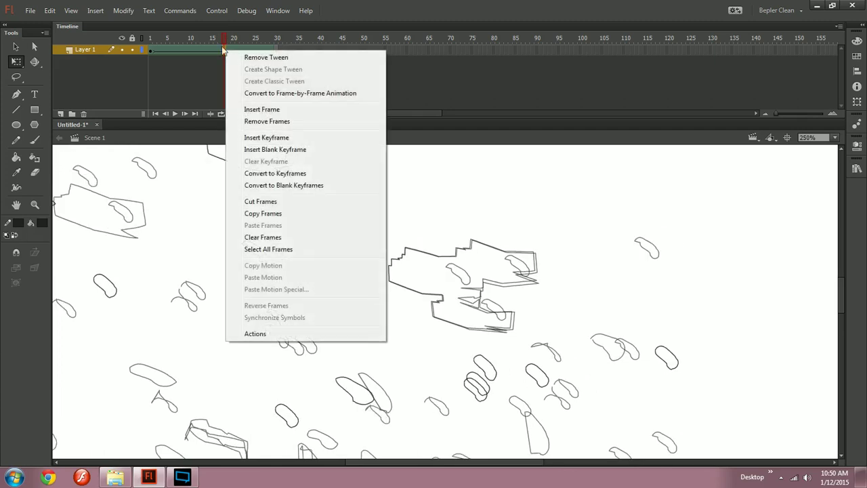
pyautogui.click(219, 50)
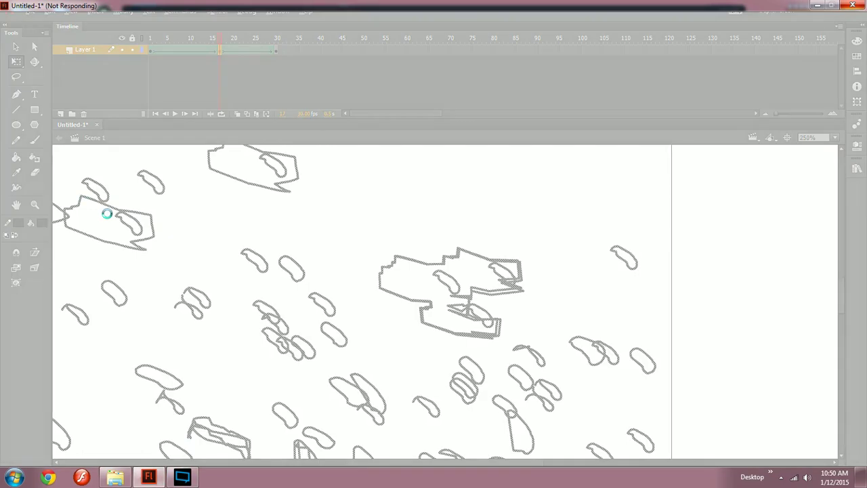
# - Switch to Windows Task Manager, end the frozen Flash.exe process and close Task Manager
pyautogui.hotkey('ctrl', 'shift', 'Escape')
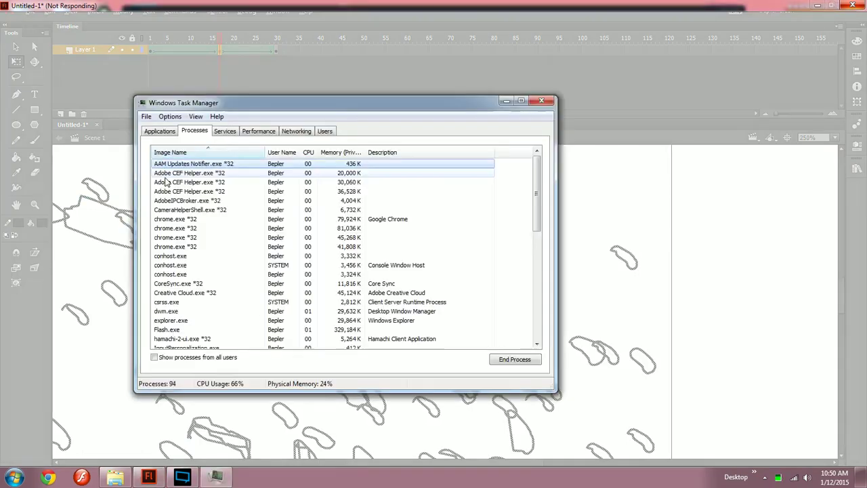
pyautogui.click(160, 130)
pyautogui.click(183, 183)
pyautogui.rightClick(183, 190)
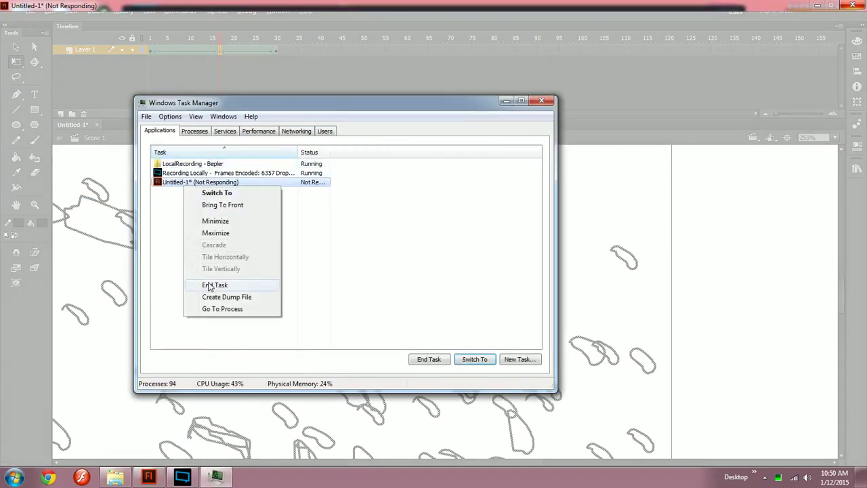
pyautogui.click(172, 308)
pyautogui.rightClick(186, 330)
pyautogui.click(217, 362)
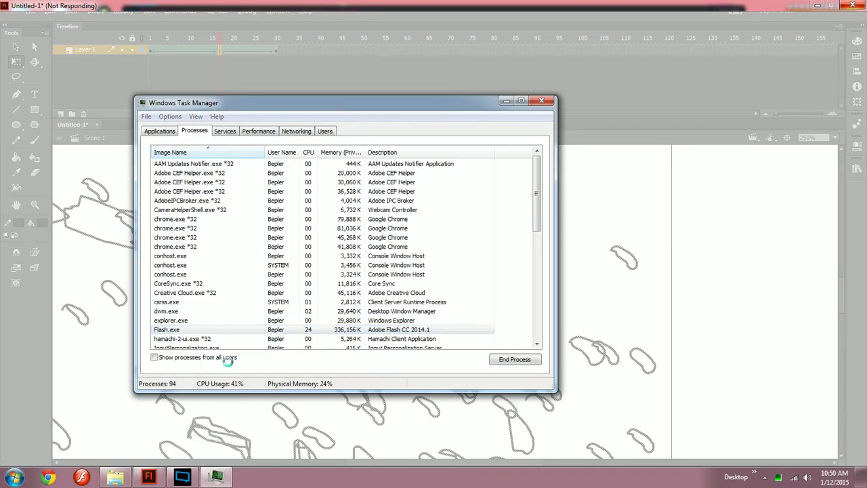
pyautogui.click(542, 97)
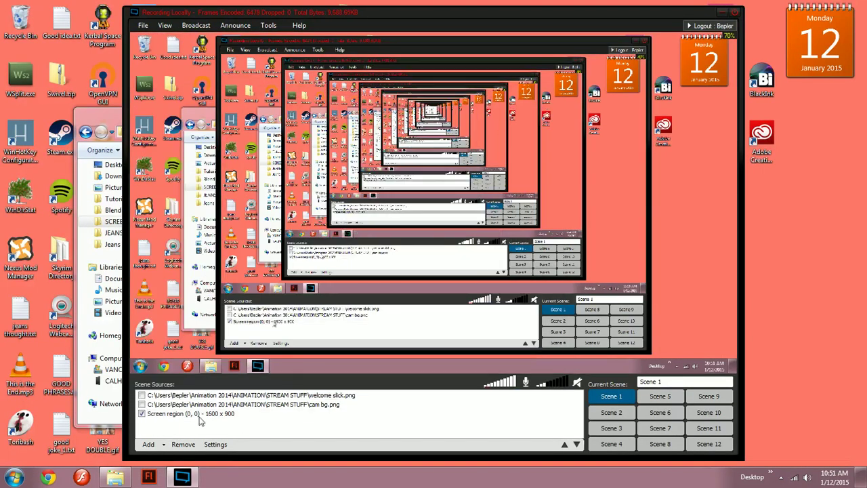
# - Relaunch Flash Professional and create a new ActionScript 3.0 document
pyautogui.click(156, 478)
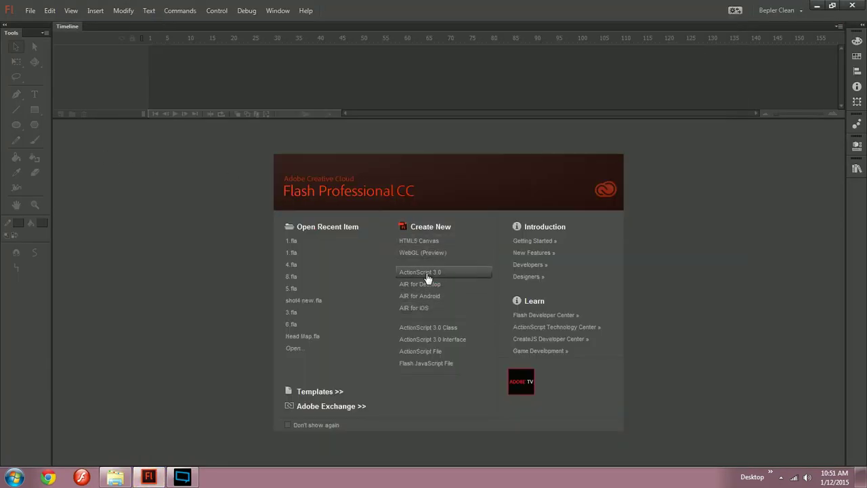
pyautogui.click(424, 274)
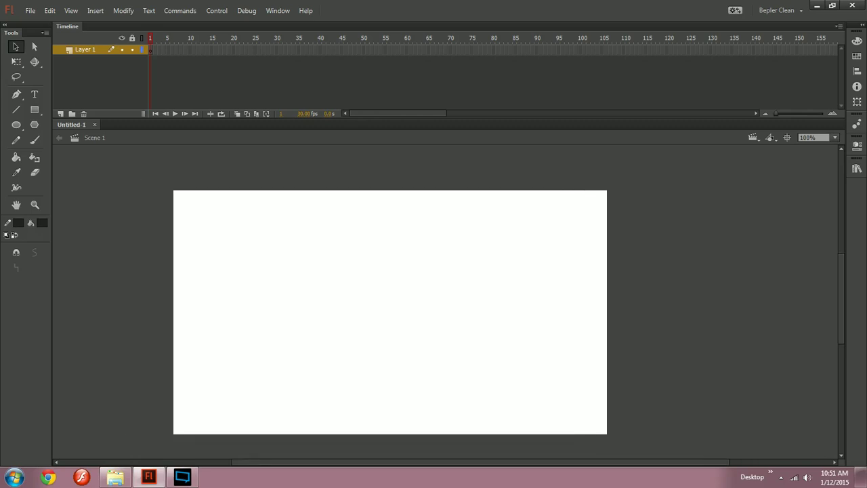
pyautogui.moveTo(176, 50); pyautogui.dragTo(398, 50)
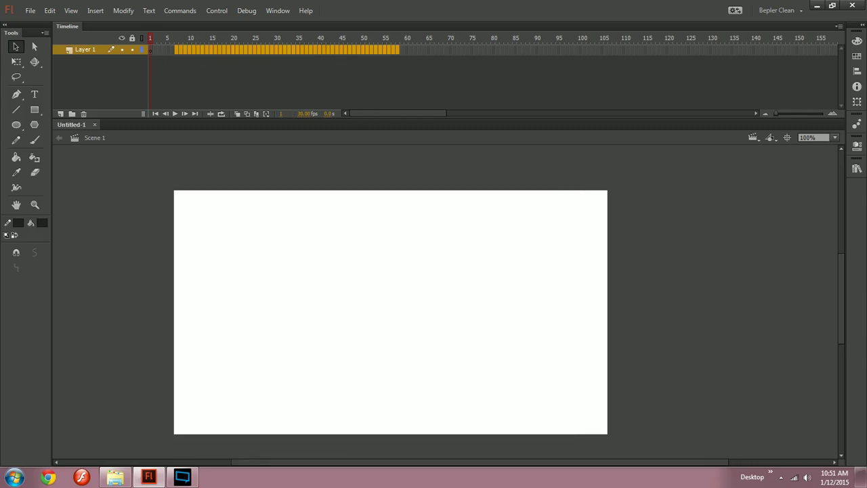
pyautogui.press('F6')
pyautogui.hotkey('ctrl', 'z')
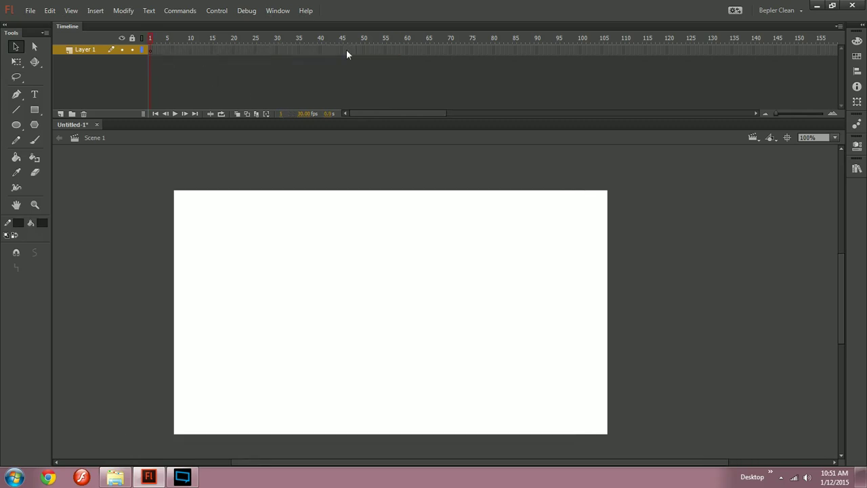
pyautogui.moveTo(175, 49); pyautogui.dragTo(355, 35)
pyautogui.hotkey('ctrl', 'z')
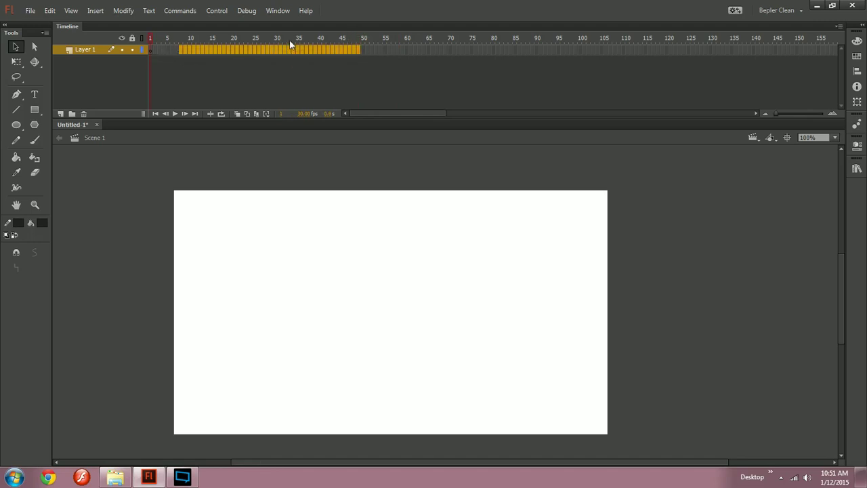
pyautogui.hotkey('ctrl', 'z')
# - Extend Layer 1 with empty frames to about frame 195 and display the document's properties
pyautogui.moveTo(176, 49); pyautogui.dragTo(58, 56)
pyautogui.press('F5')
pyautogui.hotkey('ctrl', 'z')
pyautogui.click(290, 97)
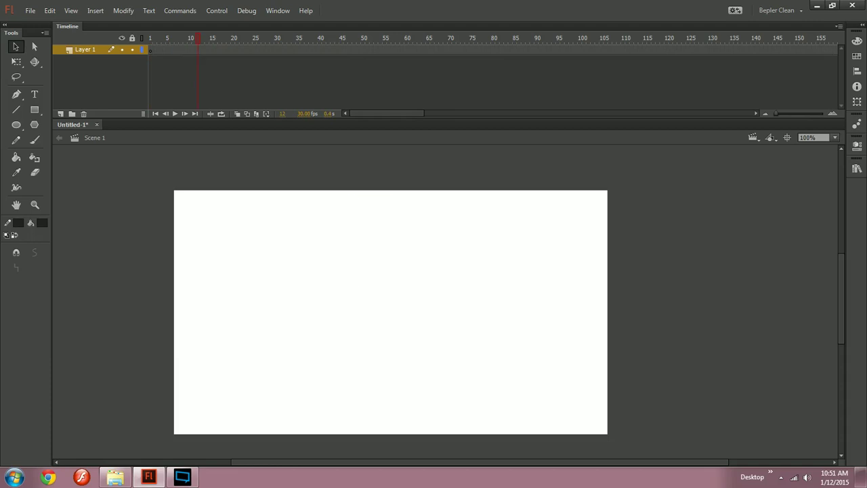
pyautogui.hotkey('ctrl', 'F3')
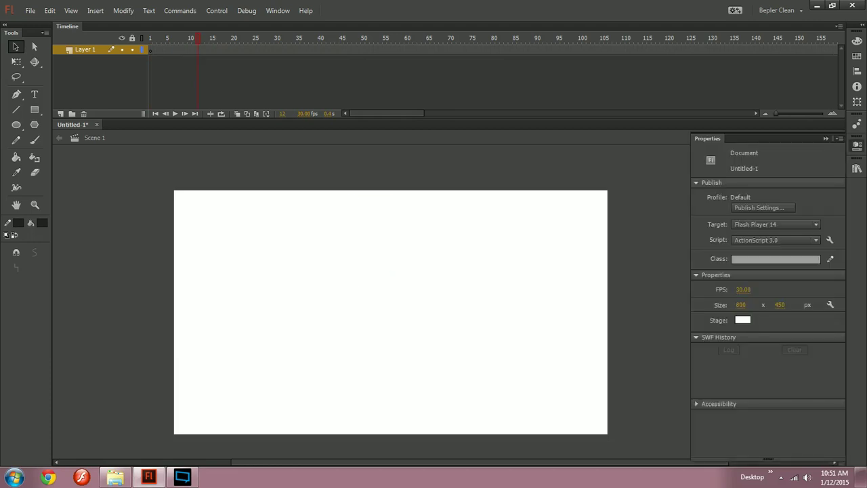
# - Import Neil Sedaka - Betty Grable.mp3 from the Downloads folder in Windows Explorer and insert a blank keyframe at frame 12
pyautogui.click(116, 477)
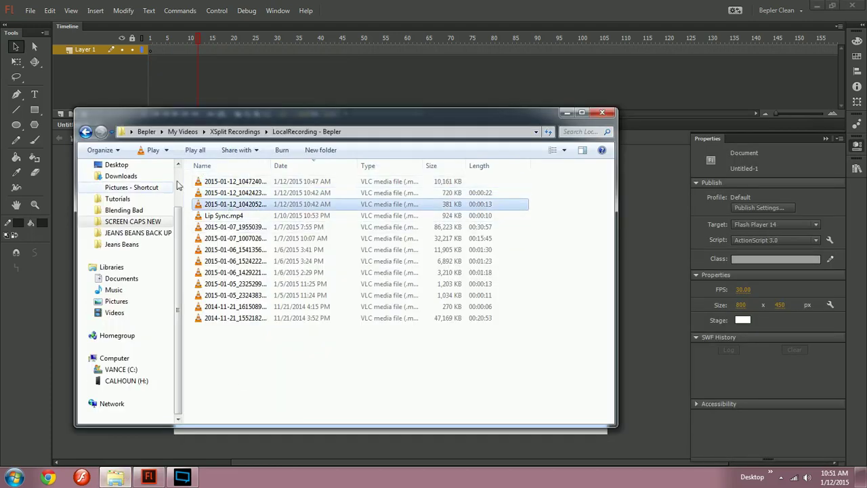
pyautogui.scroll(2, 185, 203)
pyautogui.click(128, 181)
pyautogui.click(117, 215)
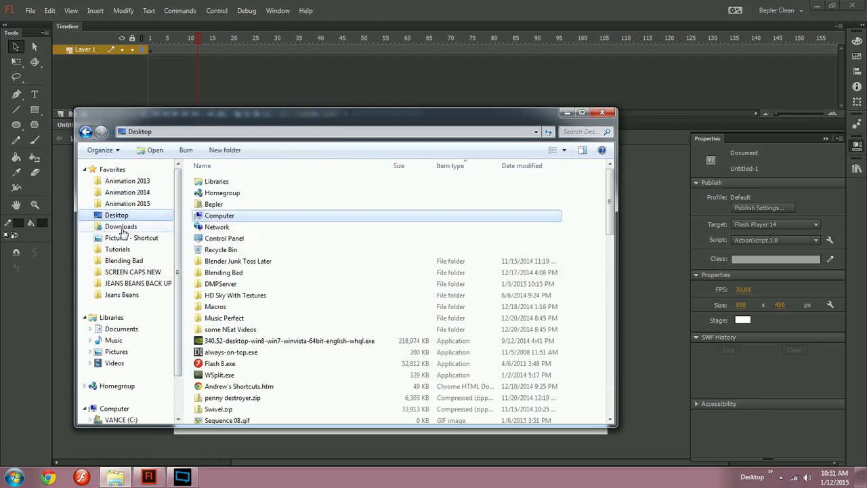
pyautogui.click(121, 227)
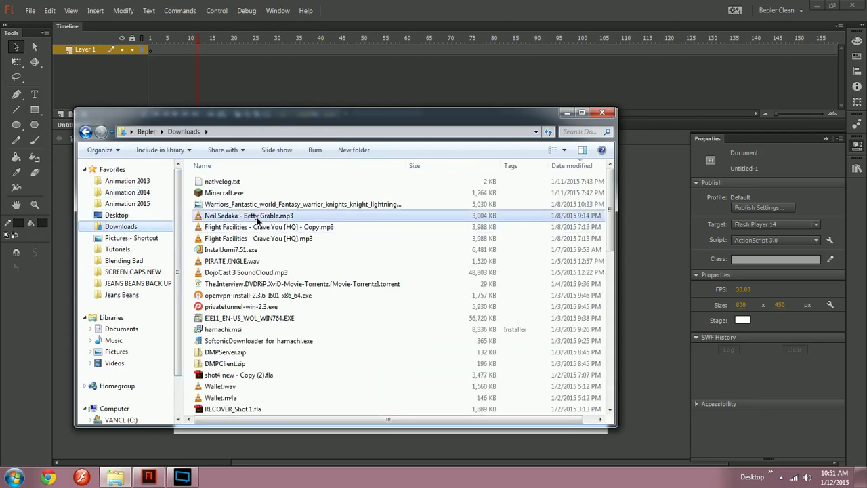
pyautogui.moveTo(257, 218); pyautogui.dragTo(63, 261)
pyautogui.click(201, 37)
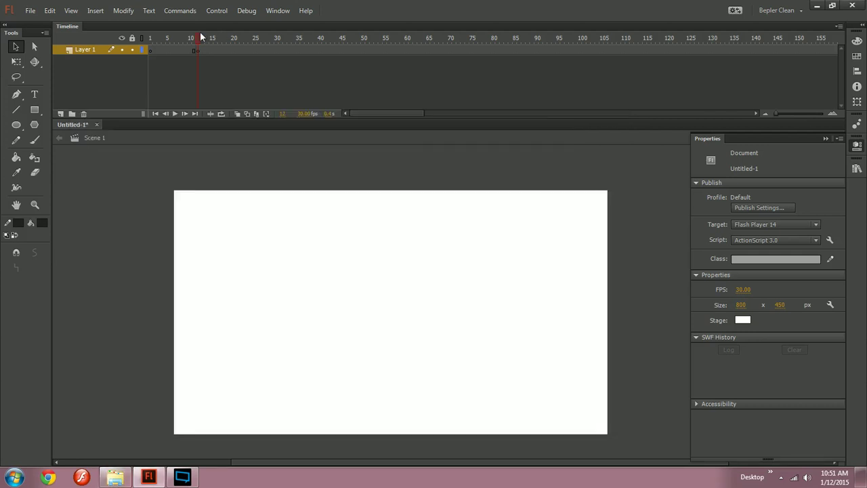
# - Select the imported mp3 in the Library and lower Flash's volume in the Windows Volume Mixer
pyautogui.hotkey('ctrl', 'l')
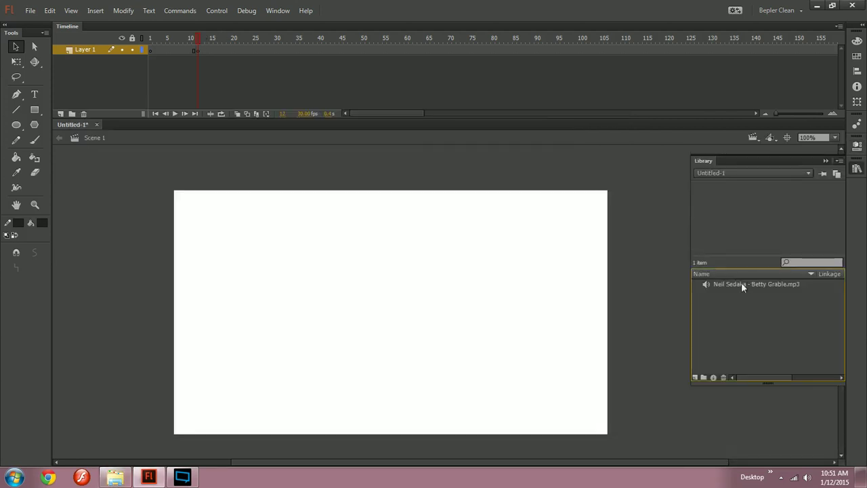
pyautogui.click(741, 282)
pyautogui.click(182, 477)
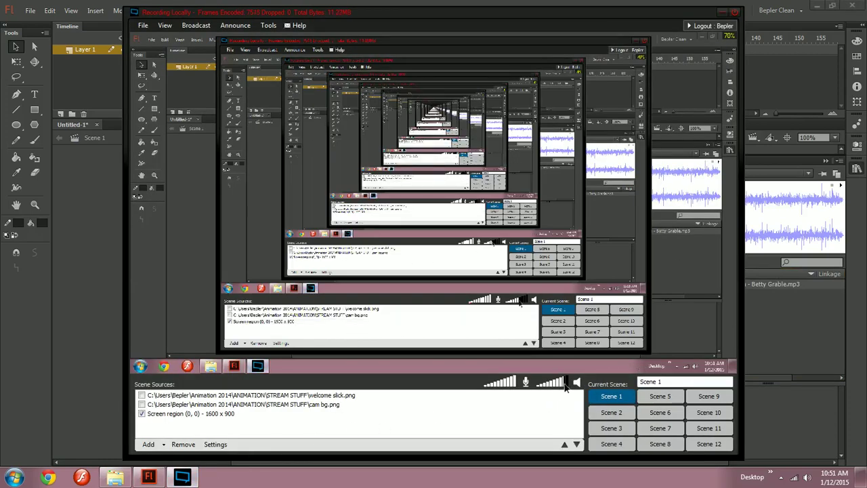
pyautogui.click(842, 320)
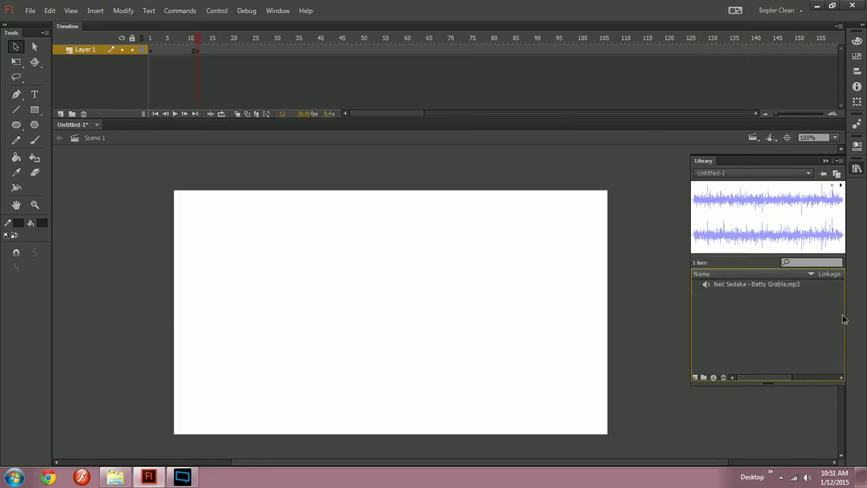
pyautogui.click(807, 477)
pyautogui.click(807, 445)
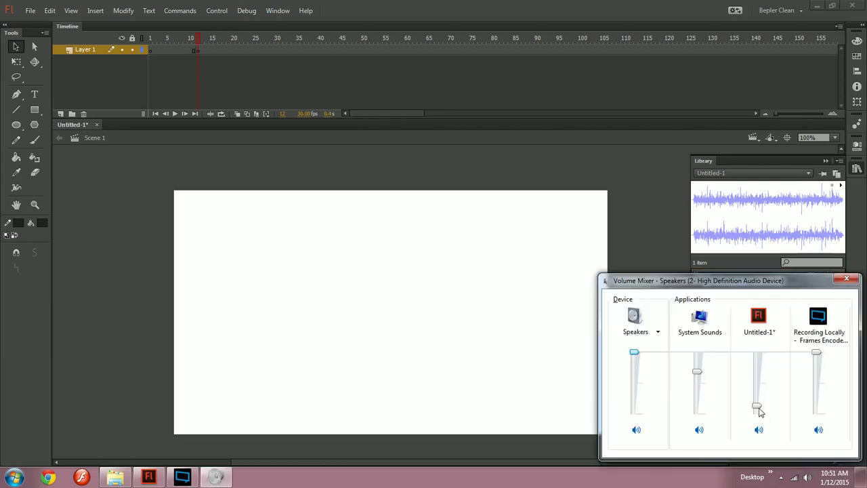
# - Play the imported sound's preview in the Library, then stop it
pyautogui.click(811, 201)
pyautogui.click(841, 186)
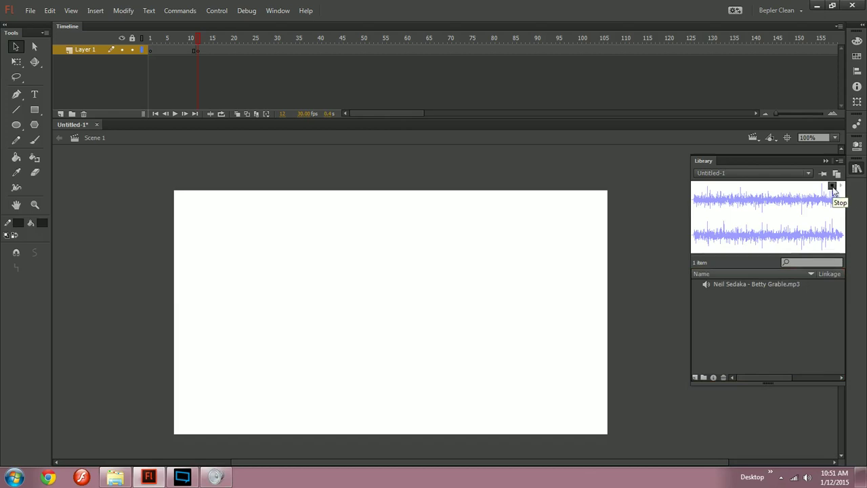
pyautogui.click(834, 187)
# - Place the imported sound from the Library onto the stage at the frame 12 keyframe
pyautogui.moveTo(734, 236); pyautogui.dragTo(549, 257)
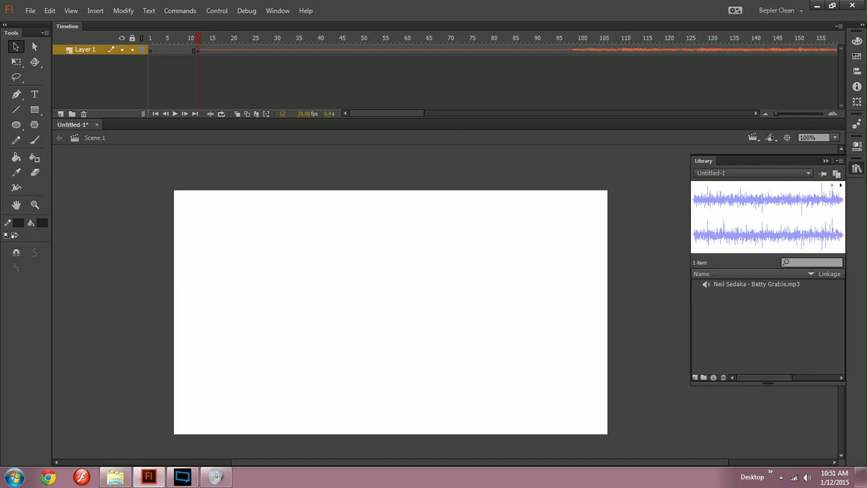
pyautogui.moveTo(391, 271); pyautogui.dragTo(386, 288)
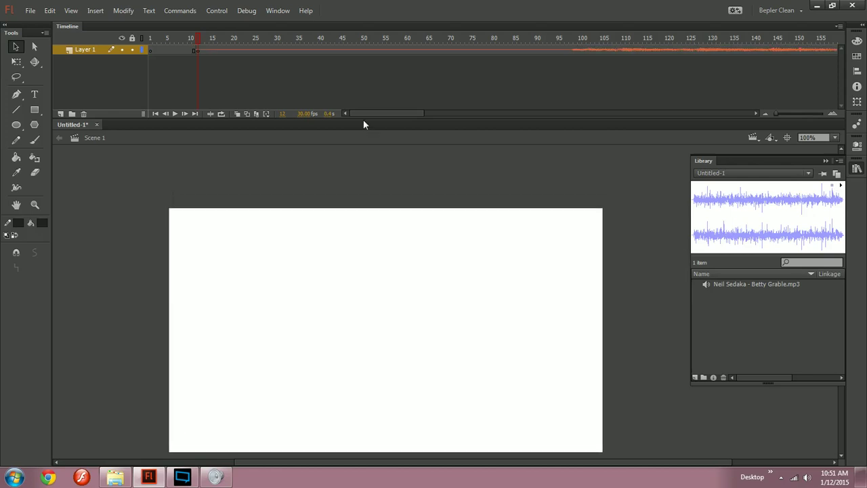
# - Set the sound's Sync option to Event for the span at frame 101 and scrub the timeline across the waveform
pyautogui.moveTo(365, 114); pyautogui.dragTo(385, 114)
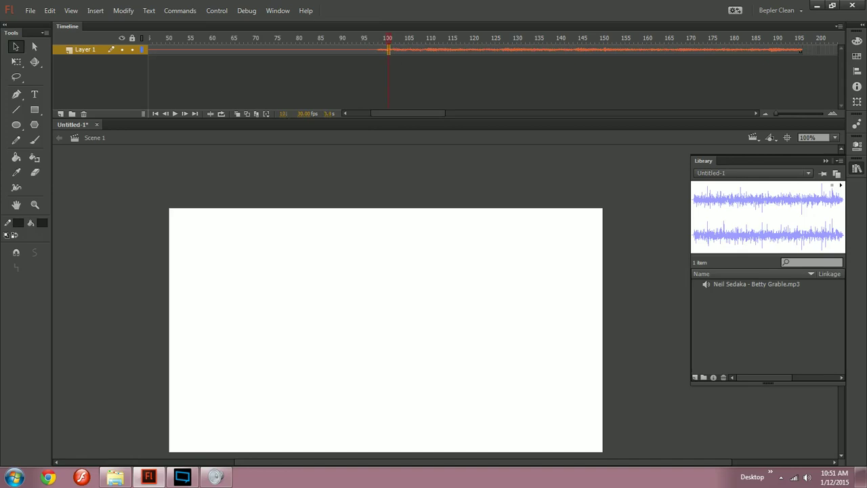
pyautogui.click(857, 146)
pyautogui.click(750, 272)
pyautogui.click(754, 284)
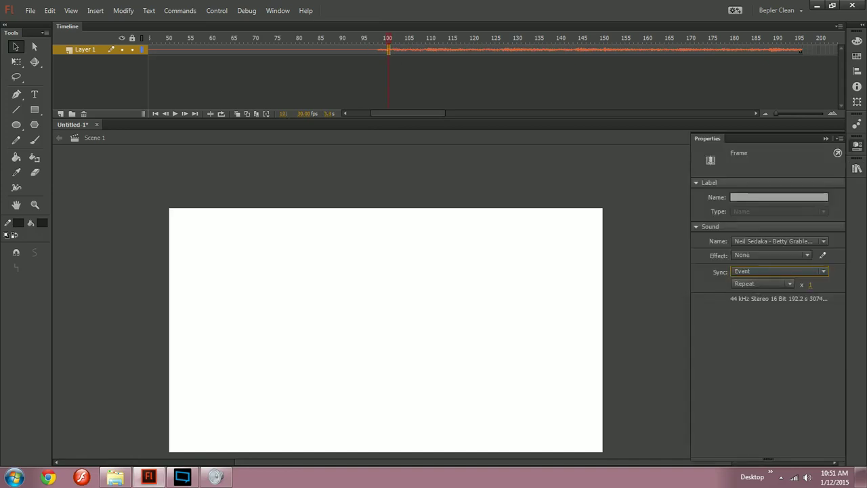
pyautogui.click(594, 269)
pyautogui.moveTo(390, 40); pyautogui.dragTo(419, 42)
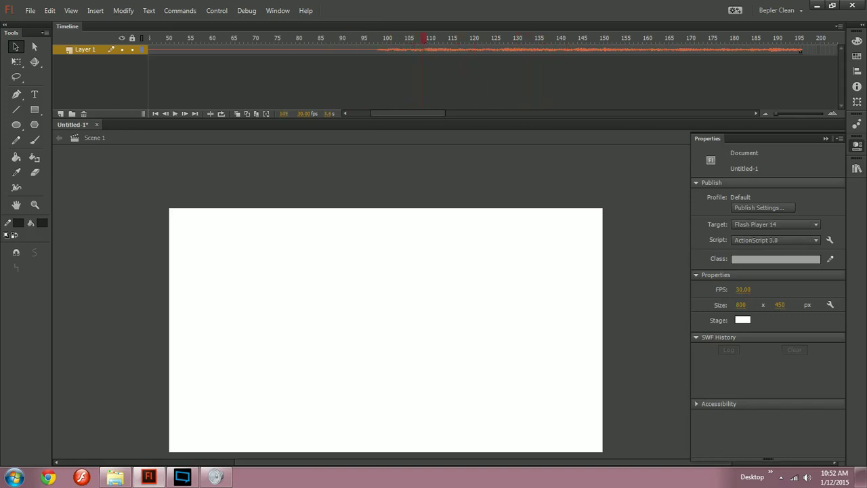
# - Examine the Event-synced sound by scrubbing the playhead and selecting frame ranges up to frame 150 on Layer 1
pyautogui.moveTo(413, 39); pyautogui.dragTo(511, 76)
pyautogui.click(415, 50)
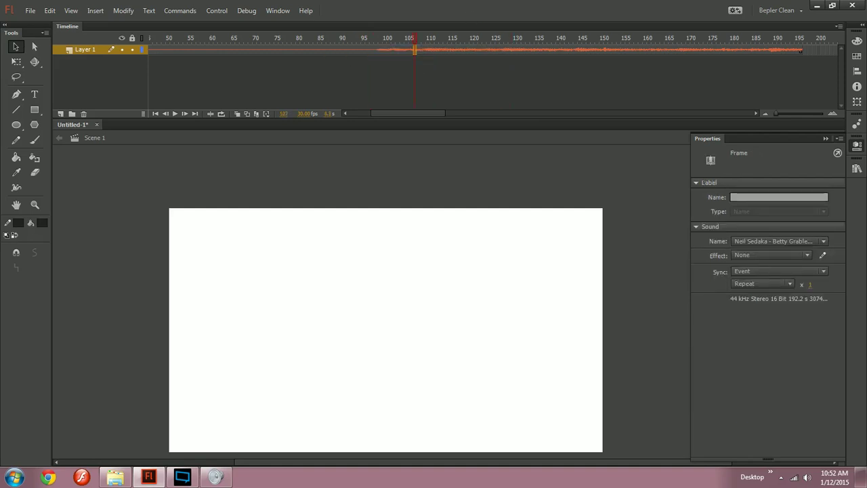
pyautogui.moveTo(272, 50); pyautogui.dragTo(416, 50)
pyautogui.click(397, 40)
pyautogui.click(336, 50)
pyautogui.moveTo(276, 50); pyautogui.dragTo(603, 47)
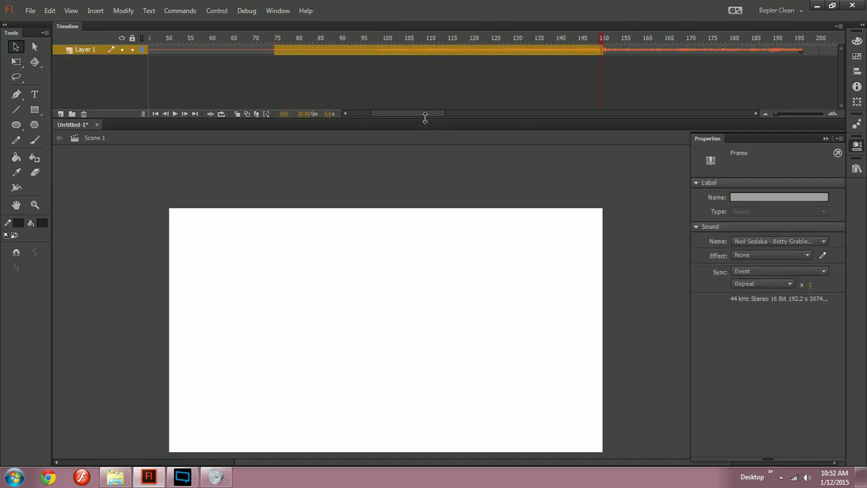
# - Make the sound on Layer 1 start at frame 1 and scrub the playhead to frame 65
pyautogui.moveTo(407, 113); pyautogui.dragTo(382, 121)
pyautogui.click(198, 50)
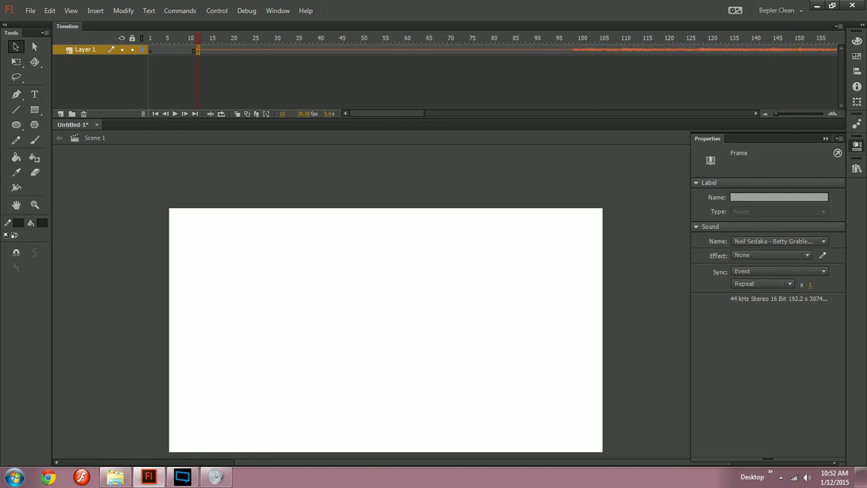
pyautogui.moveTo(198, 50); pyautogui.dragTo(427, 40)
pyautogui.click(450, 66)
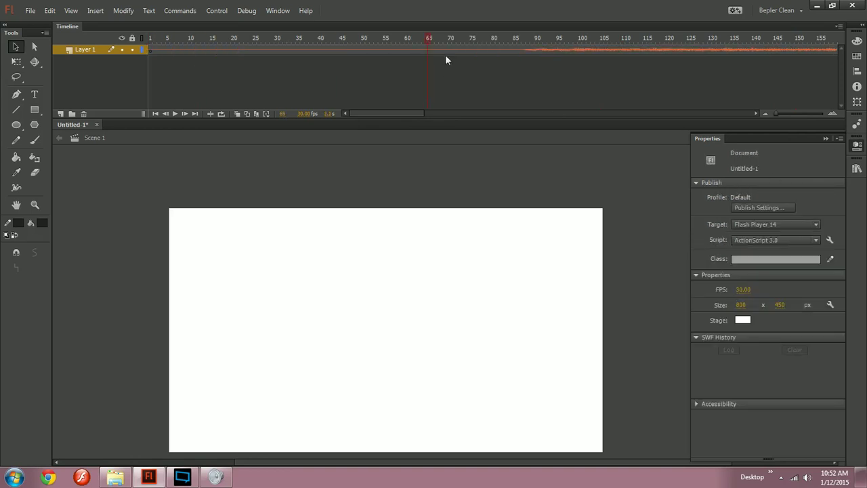
# - Set the Sync option of the sound span at frame 69 to Stop
pyautogui.click(445, 50)
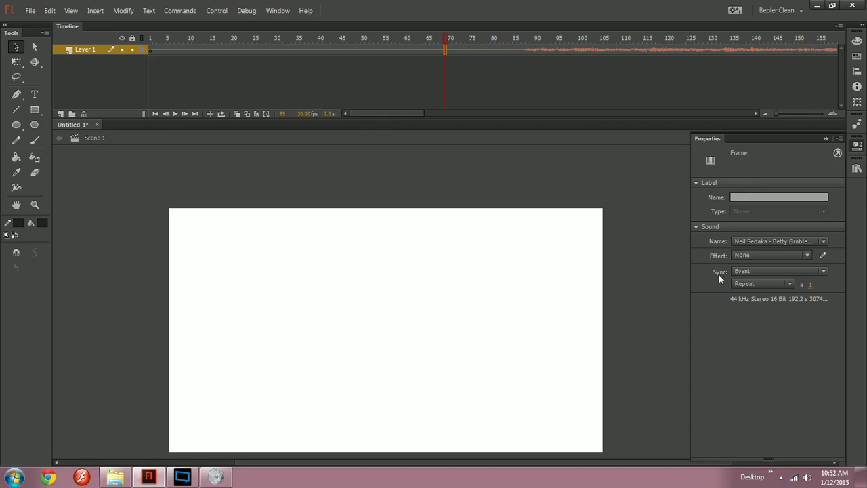
pyautogui.click(759, 270)
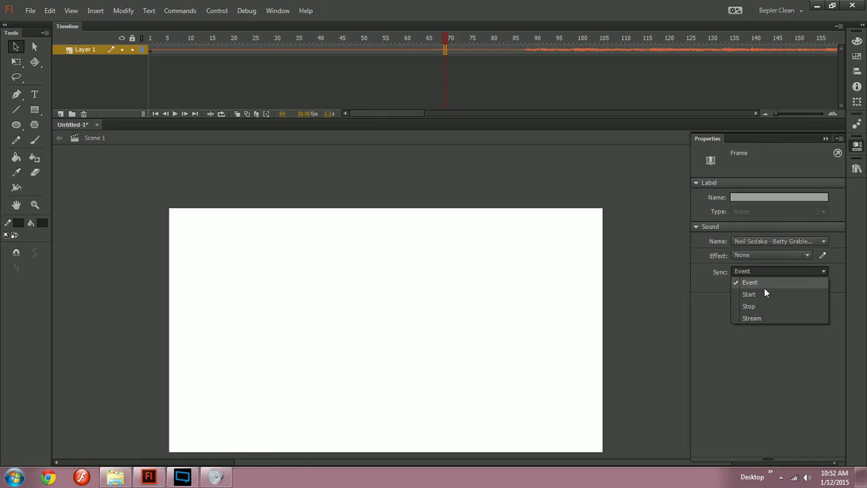
pyautogui.click(763, 306)
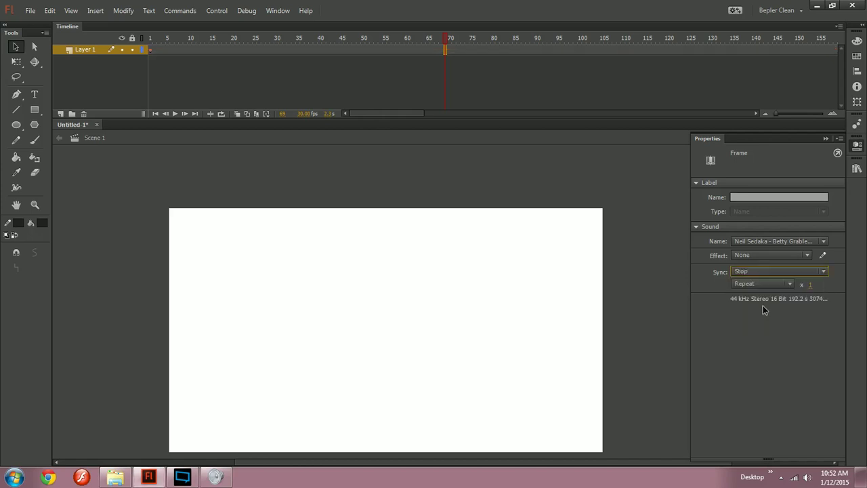
# - Set the sound's Sync option to Stream, scrub the playhead along the span and play the timeline
pyautogui.click(767, 276)
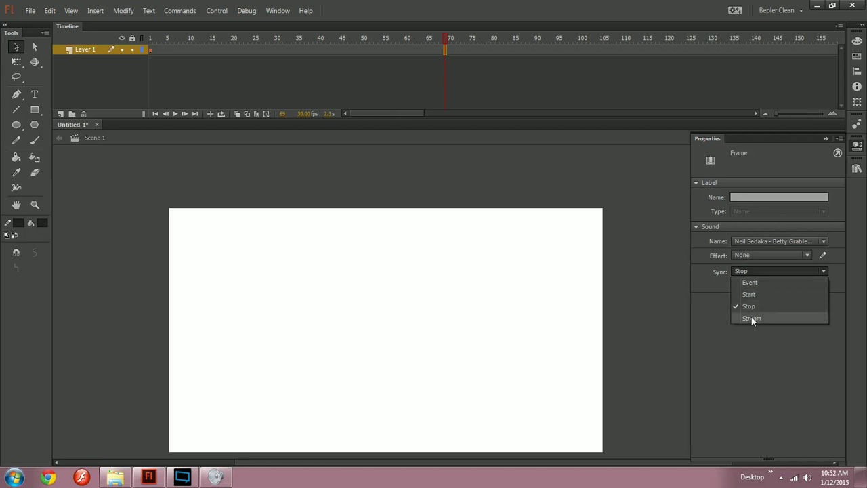
pyautogui.click(752, 318)
pyautogui.click(542, 271)
pyautogui.moveTo(457, 46); pyautogui.dragTo(485, 42)
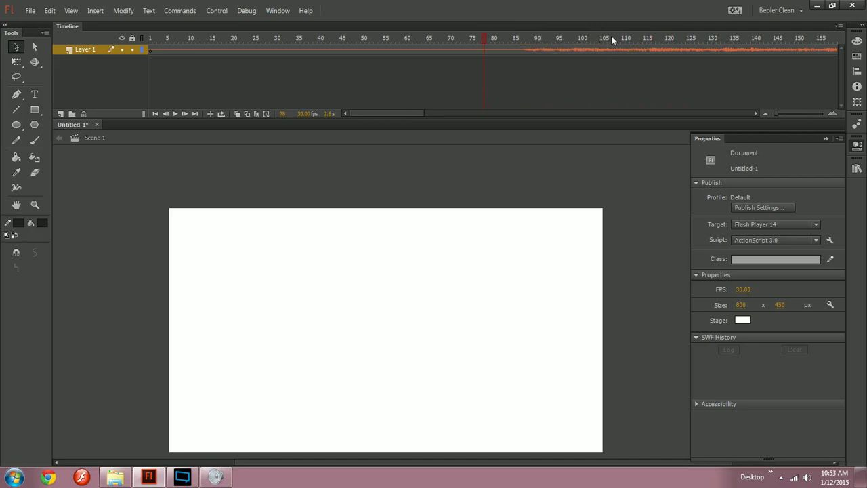
pyautogui.press('Return')
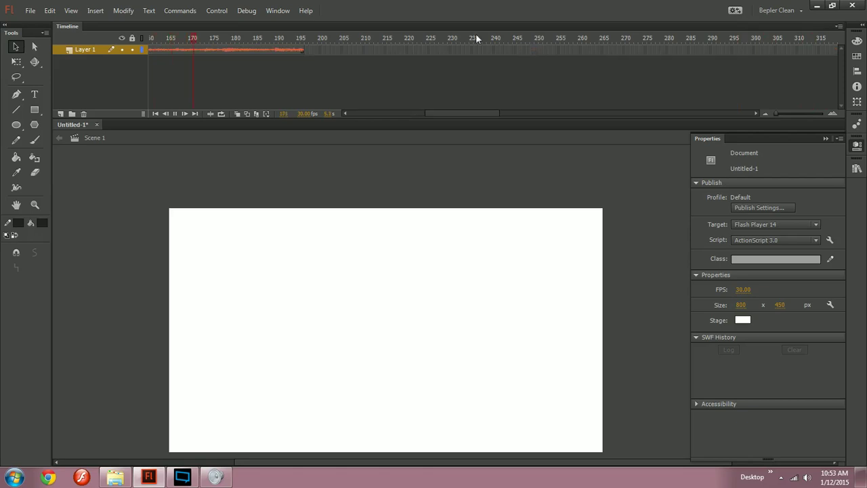
pyautogui.moveTo(443, 114); pyautogui.dragTo(323, 122)
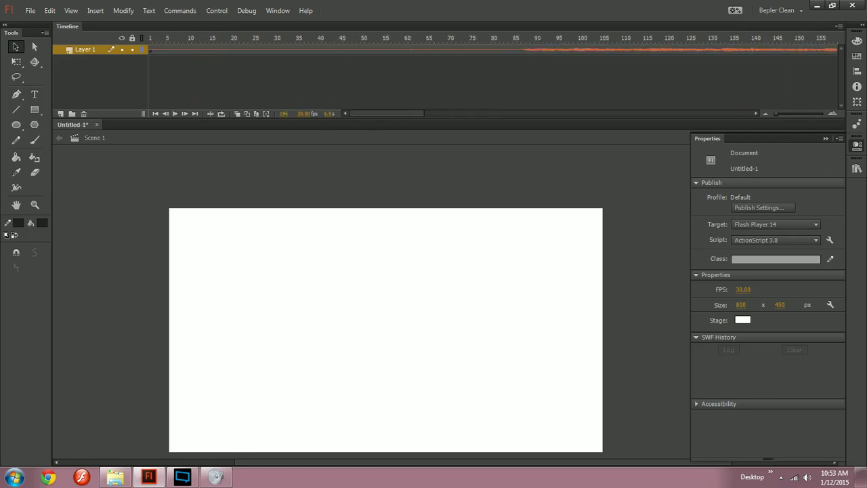
pyautogui.click(181, 477)
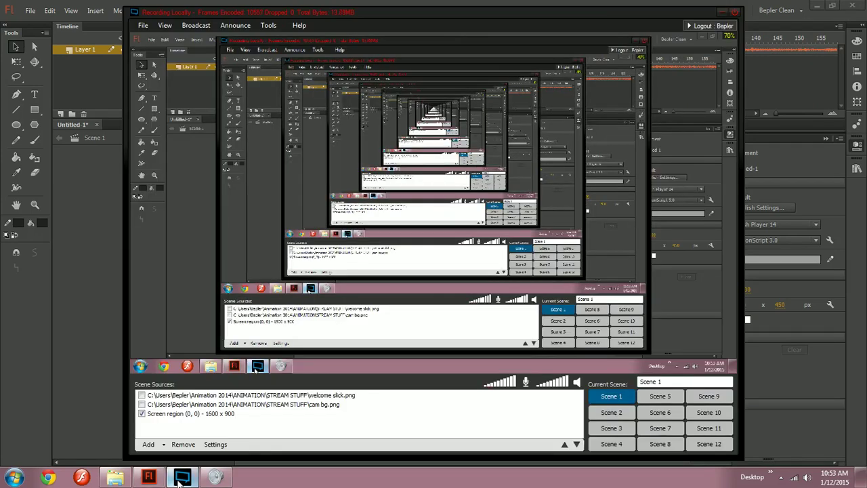
pyautogui.click(181, 477)
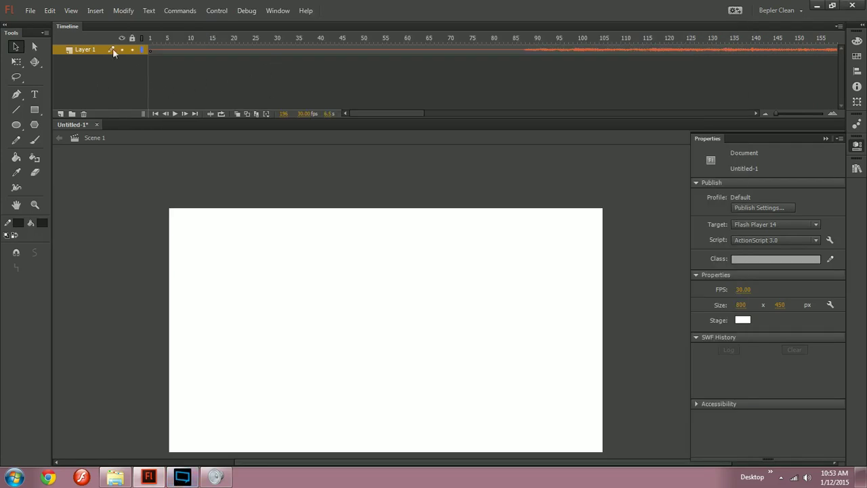
# - Replace the sound layer, Layer 1, with a new empty layer and delete the mp3 from the Library
pyautogui.click(61, 114)
pyautogui.click(92, 61)
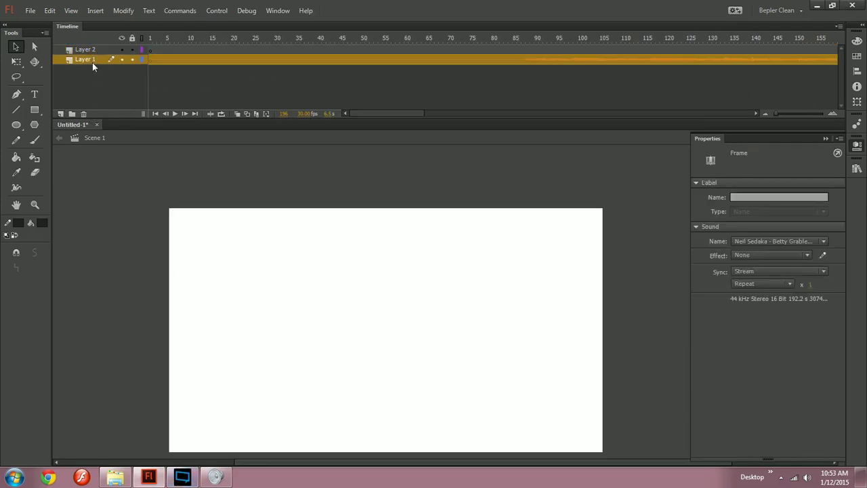
pyautogui.click(83, 114)
pyautogui.click(857, 169)
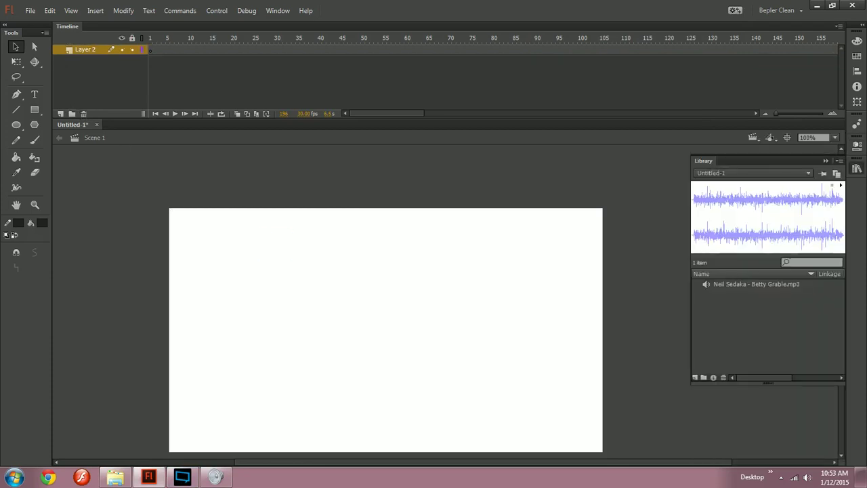
pyautogui.click(733, 283)
pyautogui.press('Delete')
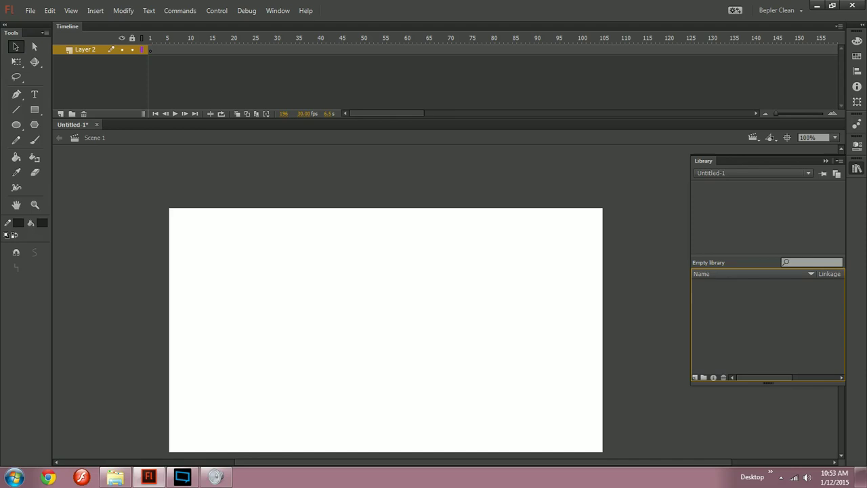
pyautogui.click(383, 218)
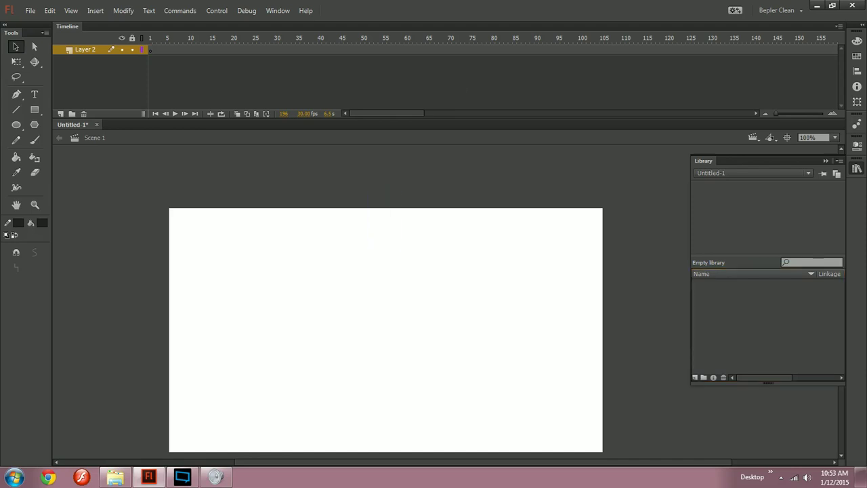
pyautogui.rightClick(551, 189)
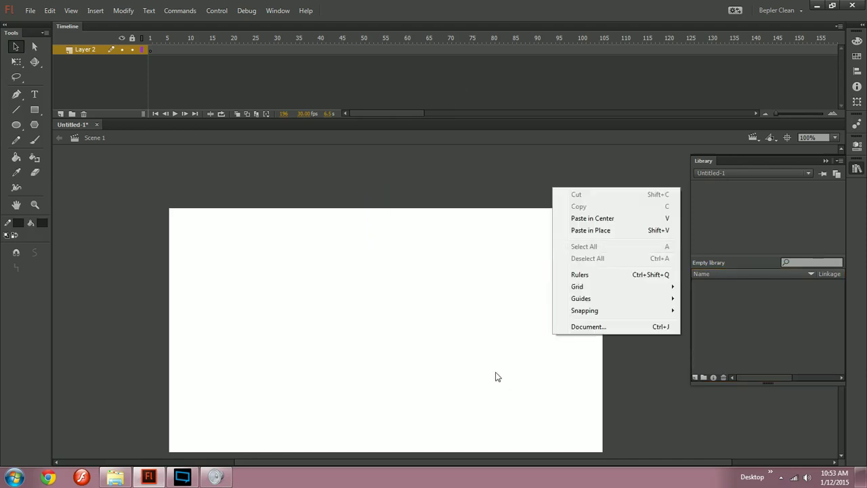
pyautogui.moveTo(398, 401); pyautogui.dragTo(343, 328)
# - Add another layer above Layer 2 and insert blank keyframes at frame 62 on both layers
pyautogui.click(61, 113)
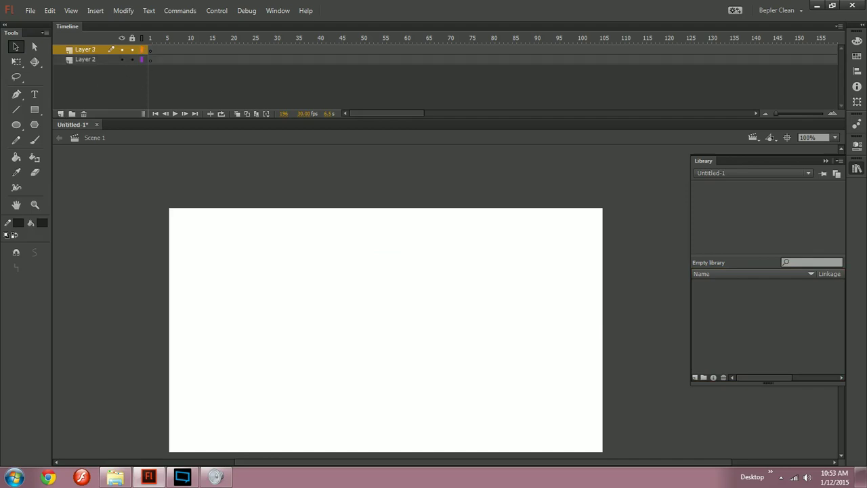
pyautogui.moveTo(416, 50); pyautogui.dragTo(414, 61)
pyautogui.press('F7')
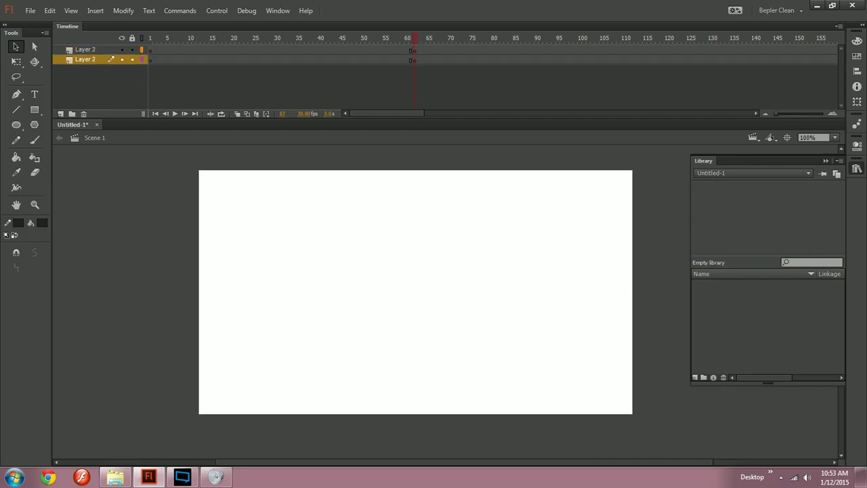
# - Draw a small dark rectangle on the left half of the stage at frame 62 of Layer 2
pyautogui.press('r')
pyautogui.moveTo(266, 266); pyautogui.dragTo(321, 308)
pyautogui.doubleClick(415, 59)
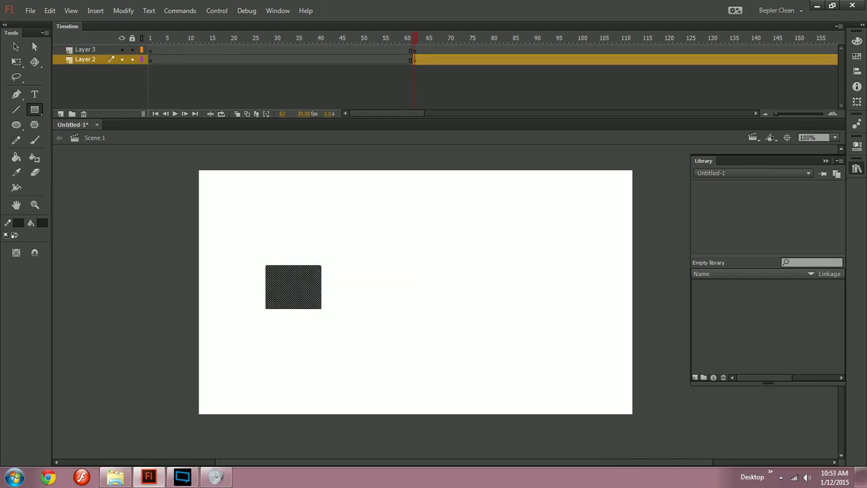
# - Convert the dark rectangle to a symbol and move it to the lower-left area of the stage
pyautogui.moveTo(230, 236); pyautogui.dragTo(364, 356)
pyautogui.press('r')
pyautogui.press('F8')
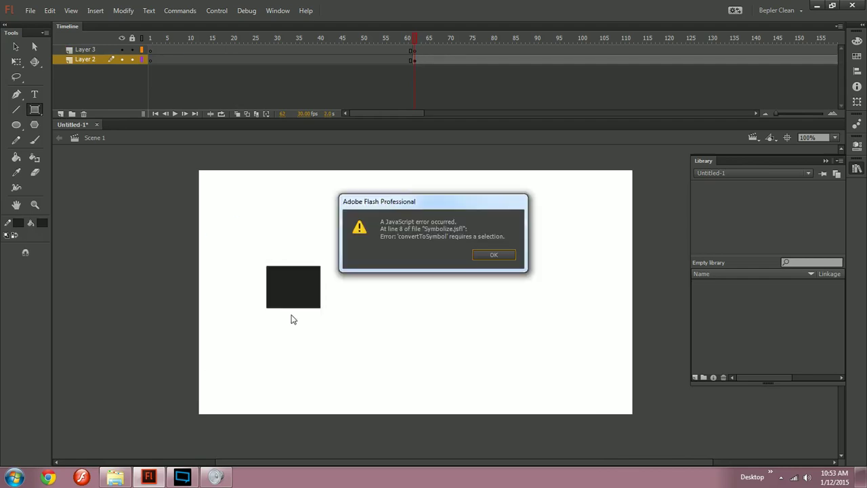
pyautogui.click(499, 253)
pyautogui.moveTo(347, 215); pyautogui.dragTo(134, 353)
pyautogui.press('F8')
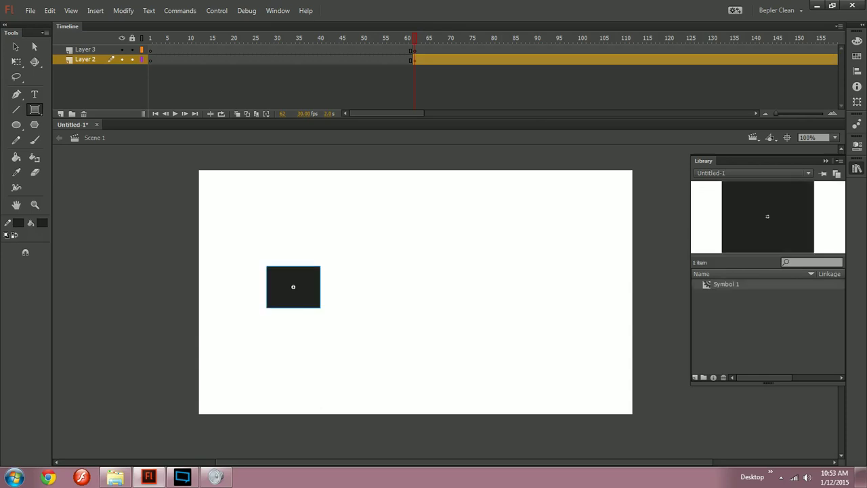
pyautogui.press('v')
pyautogui.moveTo(294, 287); pyautogui.dragTo(256, 342)
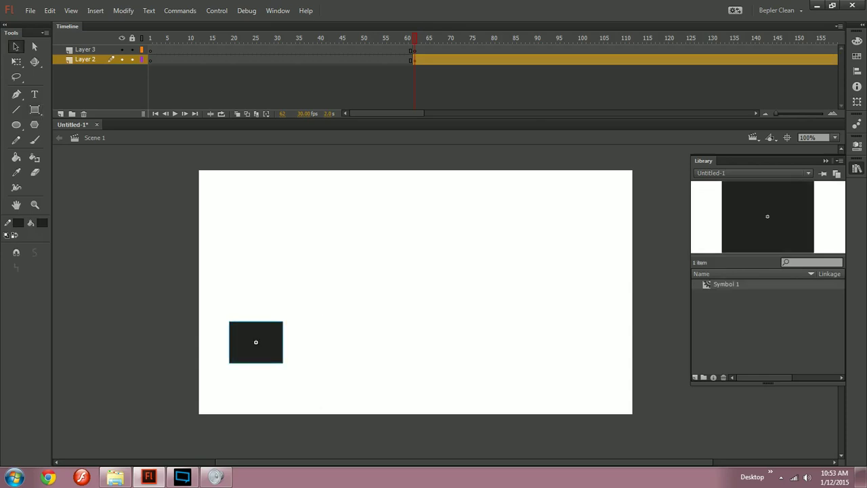
# - Remove all frames from frame 62 onward on Layer 2 and Layer 3
pyautogui.click(200, 51)
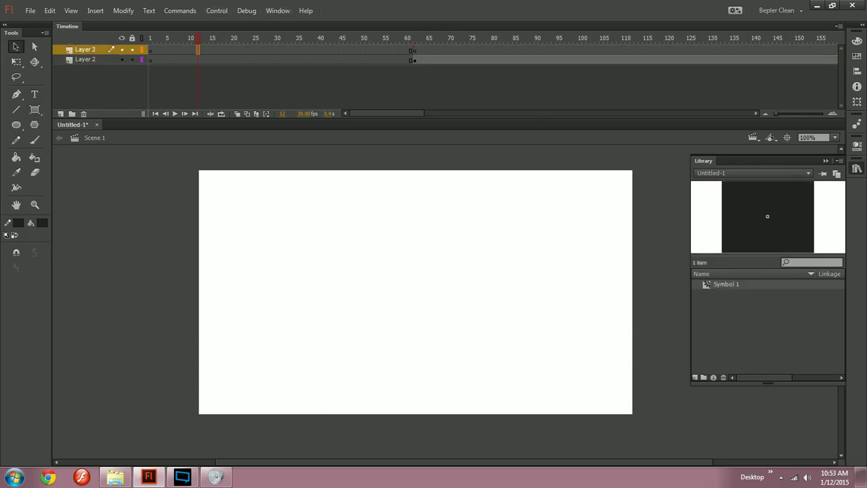
pyautogui.click(424, 60)
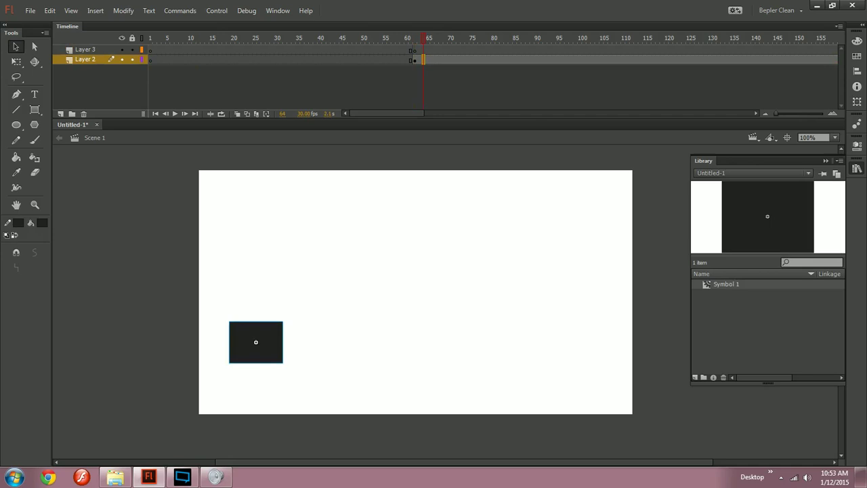
pyautogui.moveTo(414, 50); pyautogui.dragTo(488, 59)
pyautogui.hotkey('shift', 'F5')
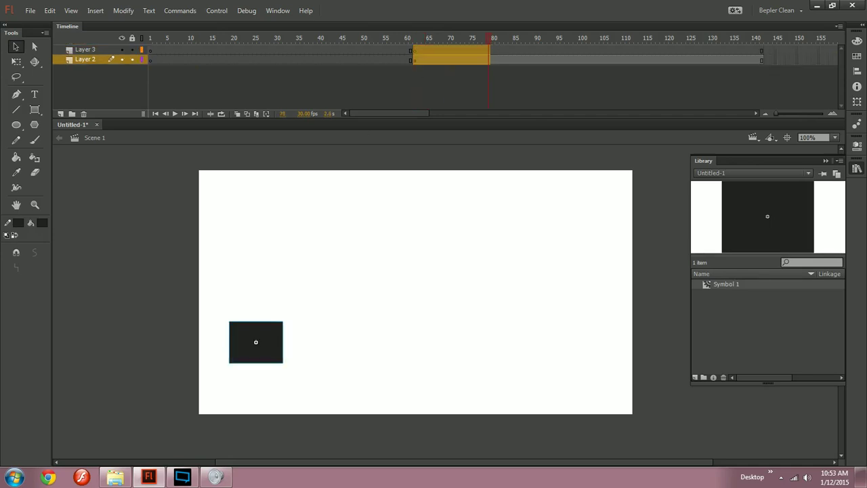
pyautogui.moveTo(415, 50); pyautogui.dragTo(497, 60)
pyautogui.hotkey('shift', 'F5')
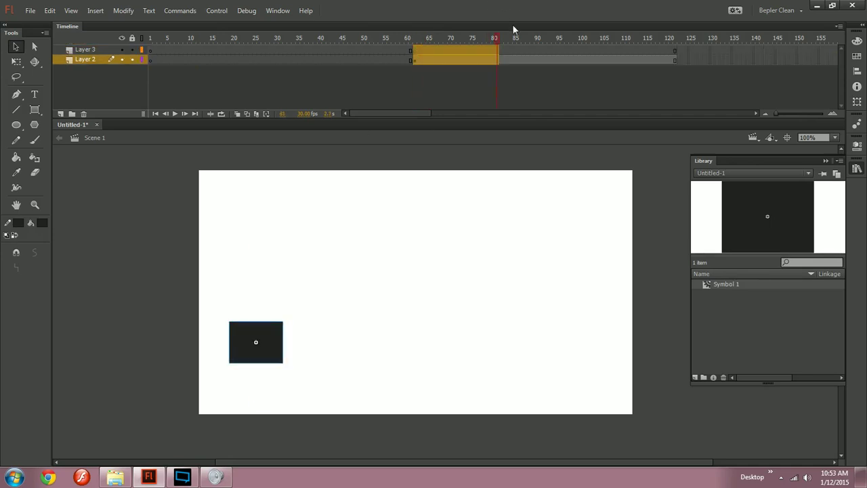
pyautogui.hotkey('shift', 'F5')
pyautogui.hotkey('shift', 'F5')
pyautogui.hotkey('shift', 'F5')
# - Paste the rectangle symbol onto Layer 2 near the stage's lower left and another copy onto Layer 3 near the upper left
pyautogui.click(163, 60)
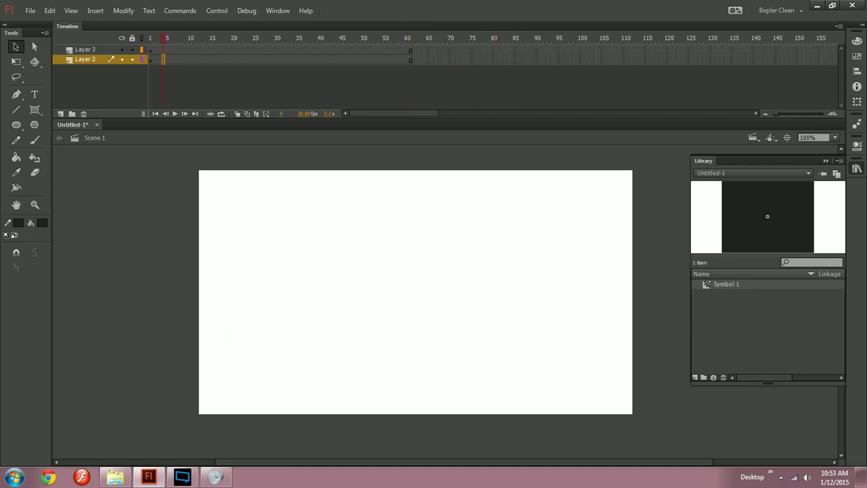
pyautogui.hotkey('ctrl', 'v')
pyautogui.moveTo(449, 305); pyautogui.dragTo(268, 348)
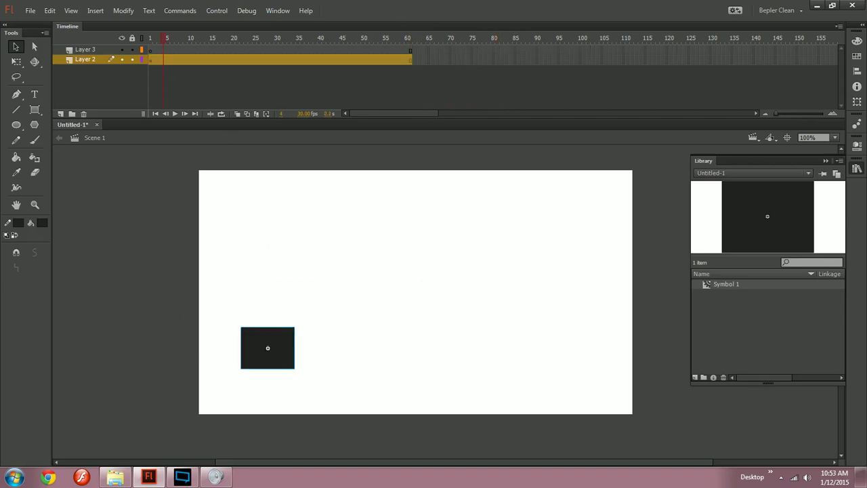
pyautogui.click(167, 50)
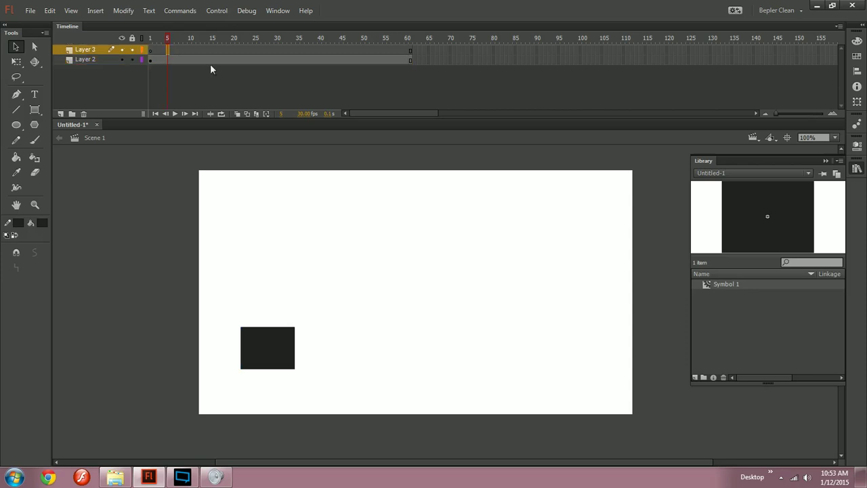
pyautogui.hotkey('ctrl', 'v')
pyautogui.moveTo(448, 305); pyautogui.dragTo(261, 228)
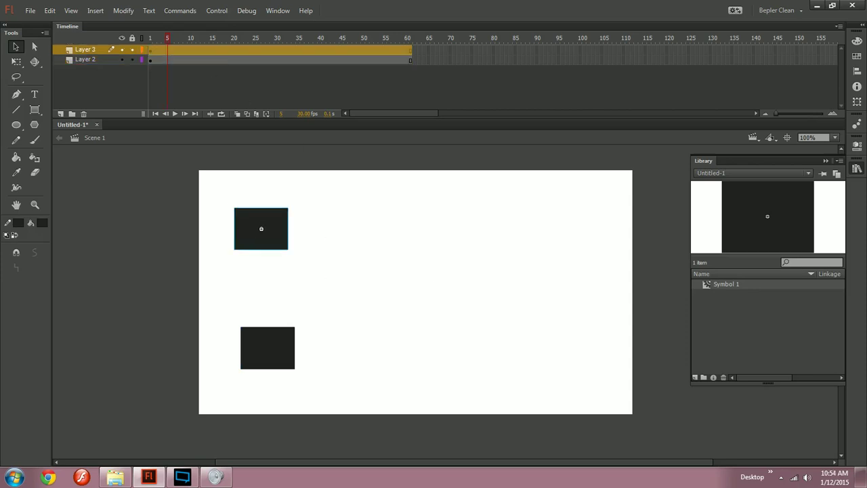
# - Break apart the rectangle copy on Layer 3 to fill it pink, and convert it to a separate symbol
pyautogui.hotkey('ctrl', 'b')
pyautogui.click(42, 223)
pyautogui.click(125, 273)
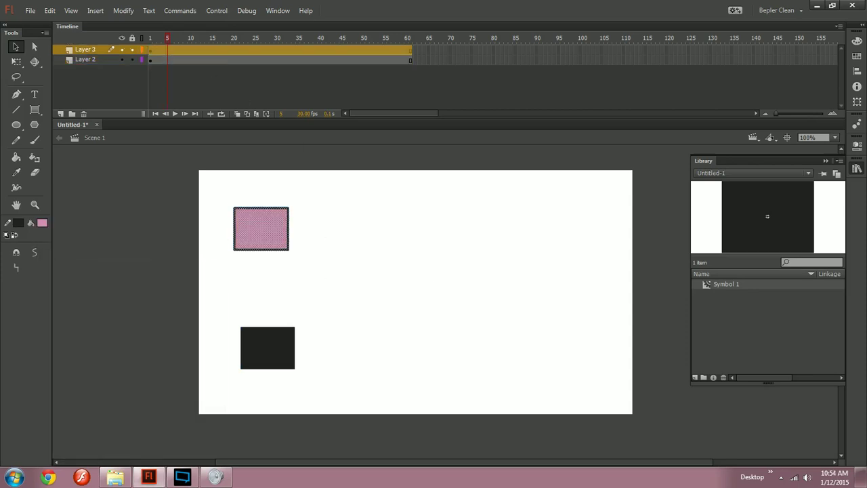
pyautogui.press('F8')
pyautogui.press('Return')
# - Swap the two rectangles and line them up vertically on the stage's left side, with the dark one above the pink one
pyautogui.moveTo(260, 225); pyautogui.dragTo(263, 295)
pyautogui.moveTo(267, 348); pyautogui.dragTo(268, 230)
pyautogui.click(264, 300)
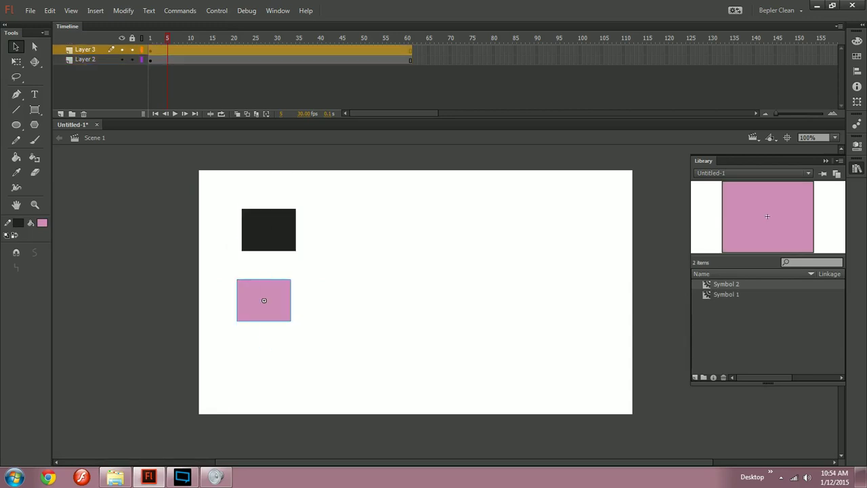
pyautogui.moveTo(263, 300); pyautogui.dragTo(274, 328)
pyautogui.moveTo(271, 230); pyautogui.dragTo(269, 247)
pyautogui.click(273, 329)
pyautogui.click(269, 247)
pyautogui.moveTo(274, 328); pyautogui.dragTo(269, 341)
# - Insert keyframes at frame 61 on both layers and move both rectangles straight across to the stage's right side there
pyautogui.click(410, 59)
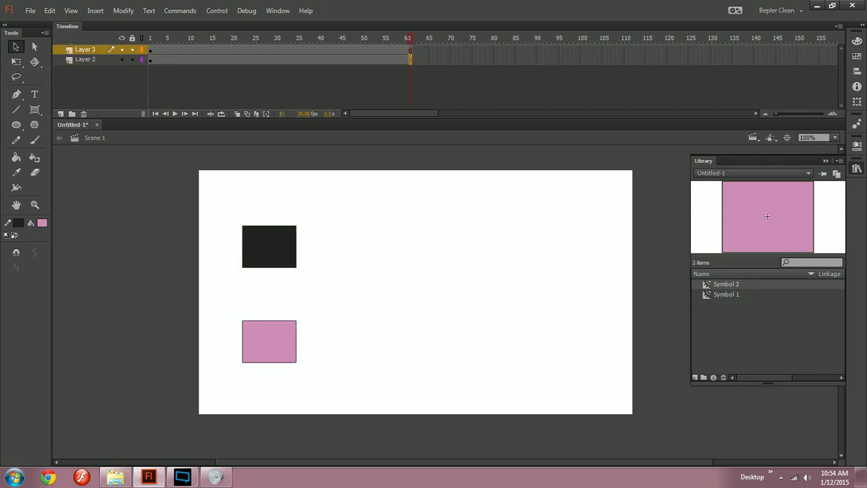
pyautogui.moveTo(411, 60); pyautogui.dragTo(410, 50)
pyautogui.press('F6')
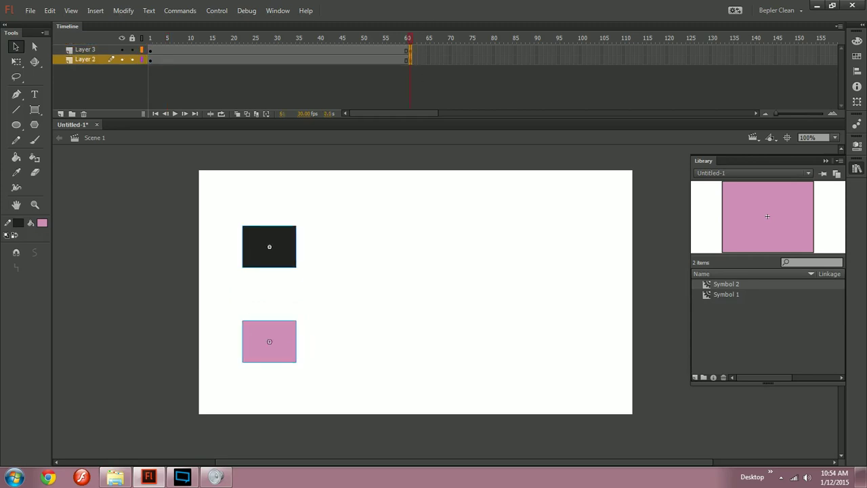
pyautogui.moveTo(269, 247); pyautogui.dragTo(538, 247)
# - Create classic tweens on Layer 2 and Layer 3, and play back the rectangles' movement
pyautogui.moveTo(316, 50); pyautogui.dragTo(316, 60)
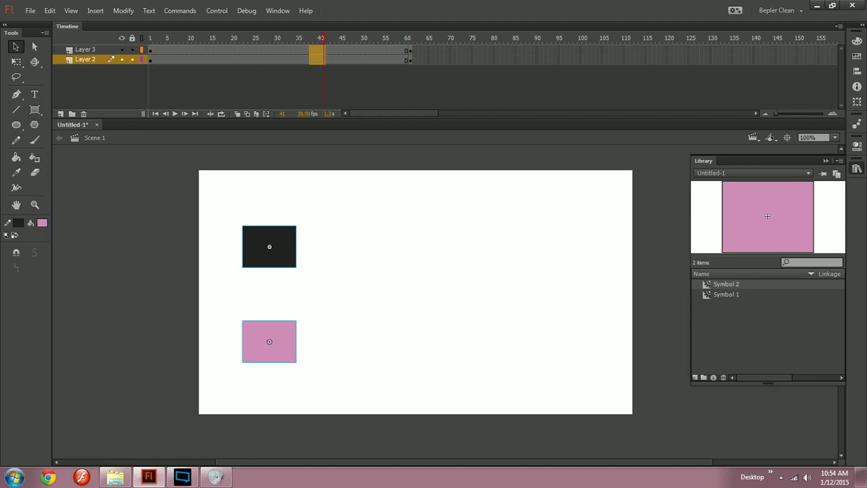
pyautogui.rightClick(320, 58)
pyautogui.click(345, 87)
pyautogui.click(147, 59)
pyautogui.press('Return')
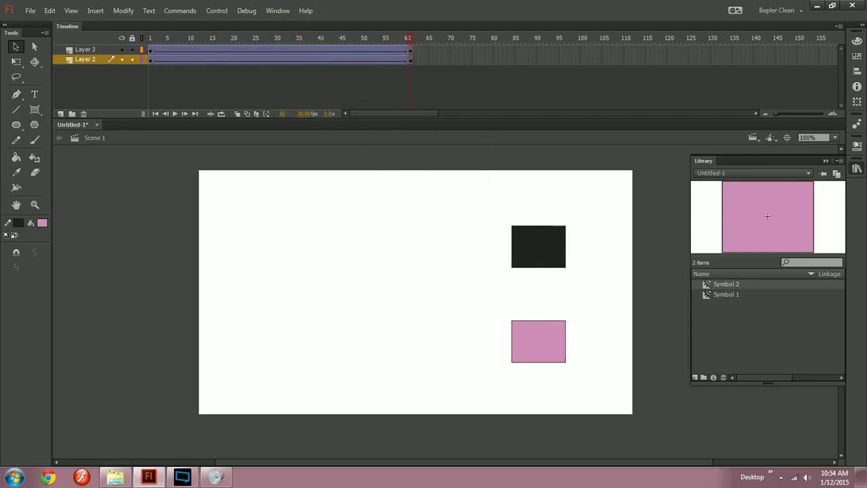
pyautogui.moveTo(408, 38); pyautogui.dragTo(123, 73)
# - Move Layer 3 below Layer 2, hiding and showing the upper layer to check which rectangle it holds
pyautogui.click(201, 50)
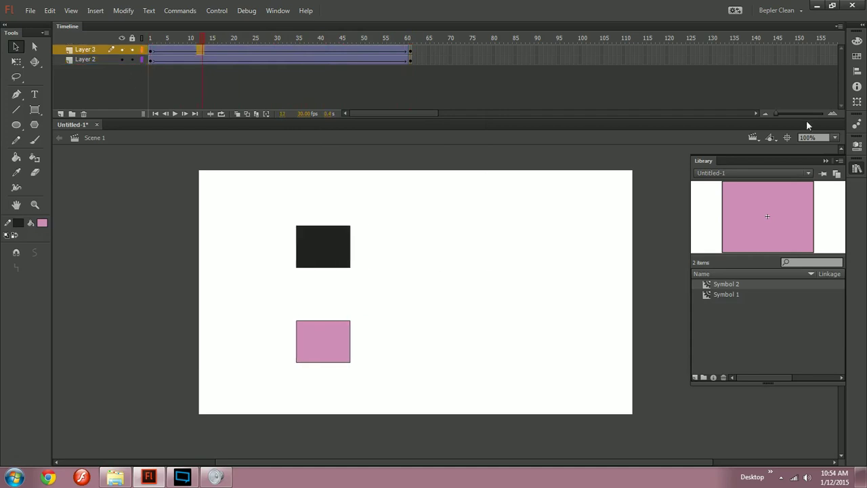
pyautogui.click(122, 50)
pyautogui.click(123, 50)
pyautogui.moveTo(101, 50); pyautogui.dragTo(107, 69)
pyautogui.click(123, 50)
pyautogui.click(122, 50)
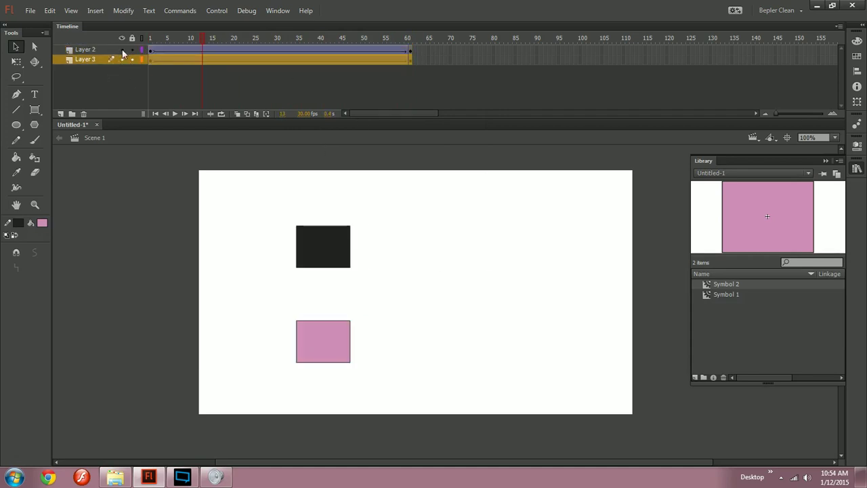
# - Show the frame properties for the classic tween on Layer 2
pyautogui.moveTo(190, 49); pyautogui.dragTo(264, 51)
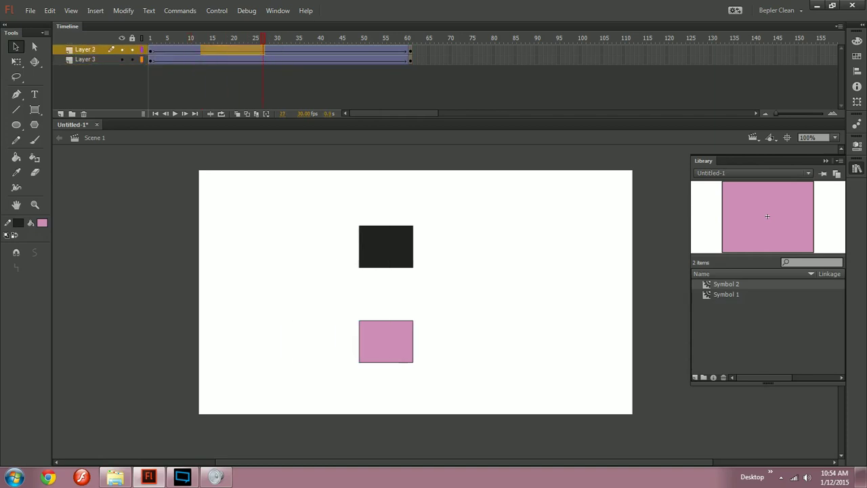
pyautogui.hotkey('ctrl', 'F3')
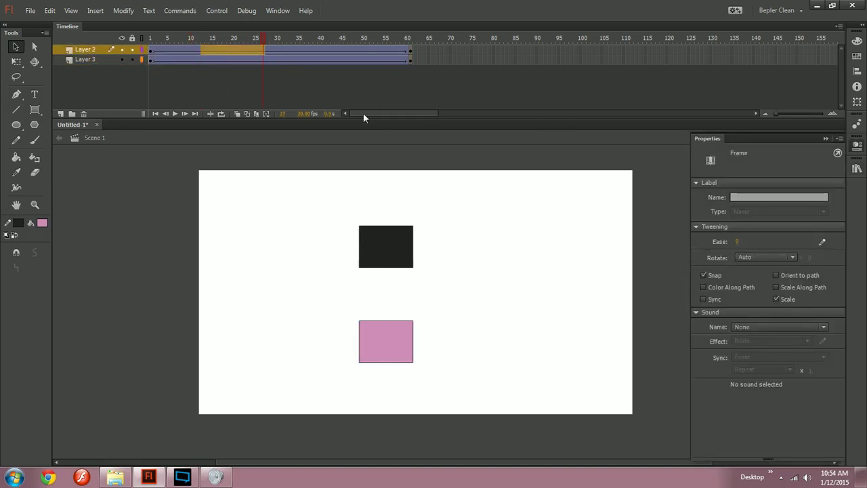
pyautogui.click(285, 50)
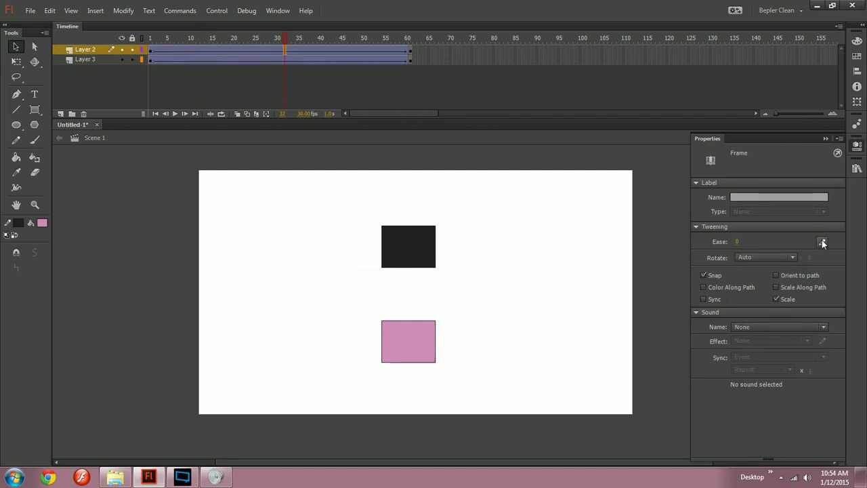
pyautogui.click(410, 37)
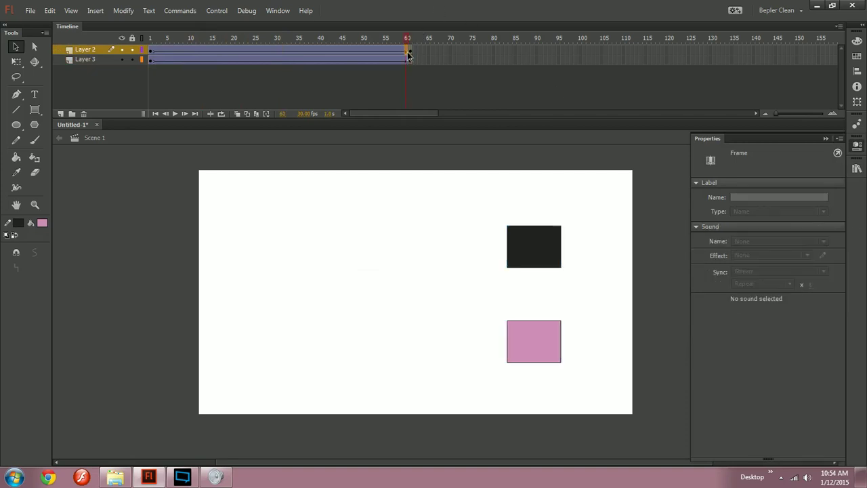
pyautogui.click(151, 50)
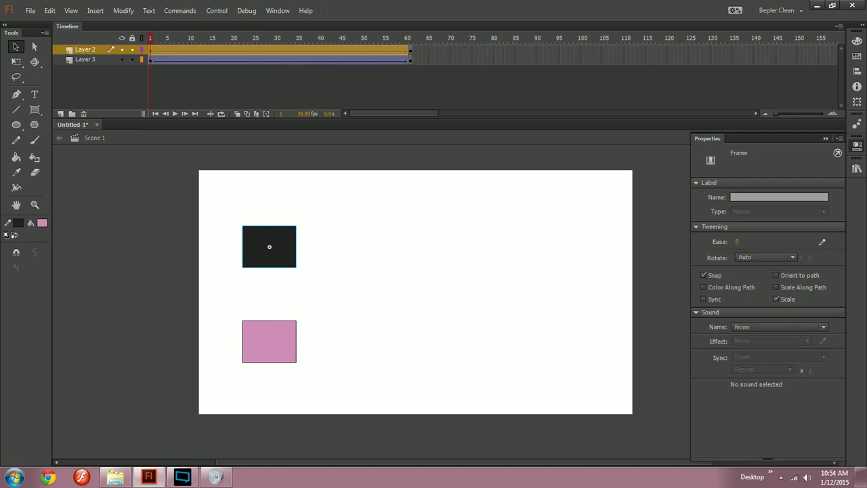
pyautogui.click(385, 50)
pyautogui.press(',')
pyautogui.press(',')
pyautogui.press(',')
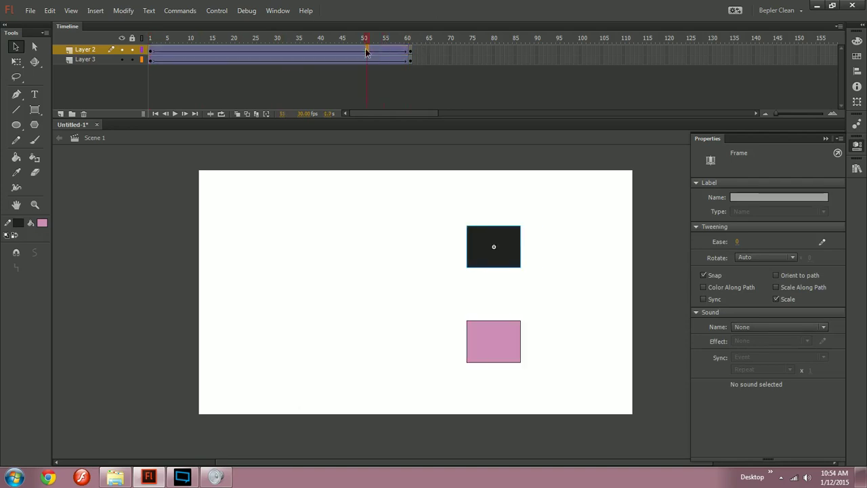
# - Give Layer 2's tween a custom S-shaped ease, extending both curve handles horizontally to the opposite edges of the graph, and preview the motion
pyautogui.click(822, 242)
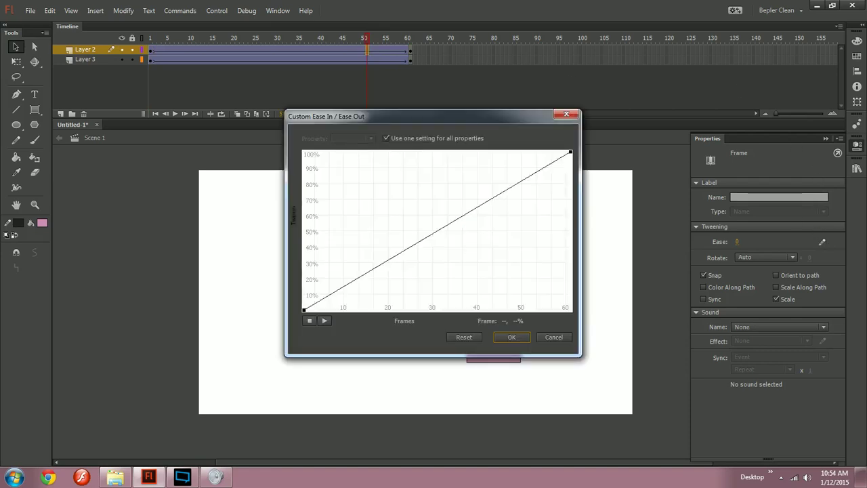
pyautogui.click(304, 310)
pyautogui.moveTo(393, 257); pyautogui.dragTo(570, 311)
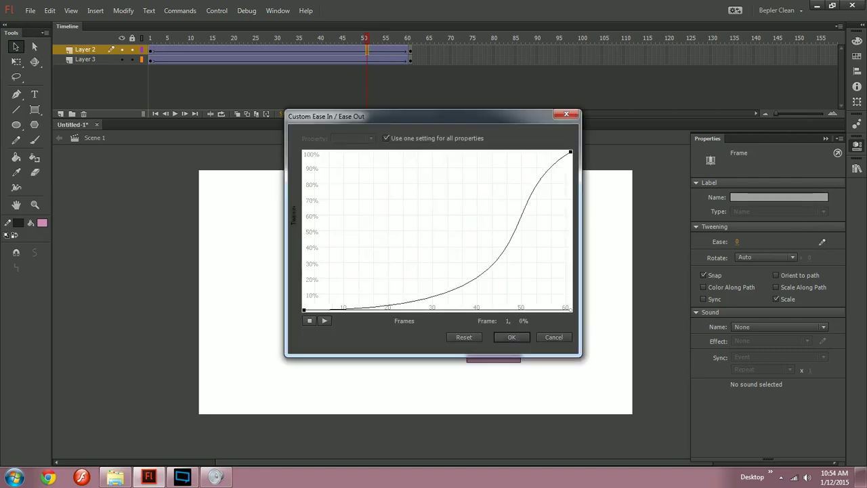
pyautogui.click(572, 152)
pyautogui.moveTo(481, 204); pyautogui.dragTo(305, 152)
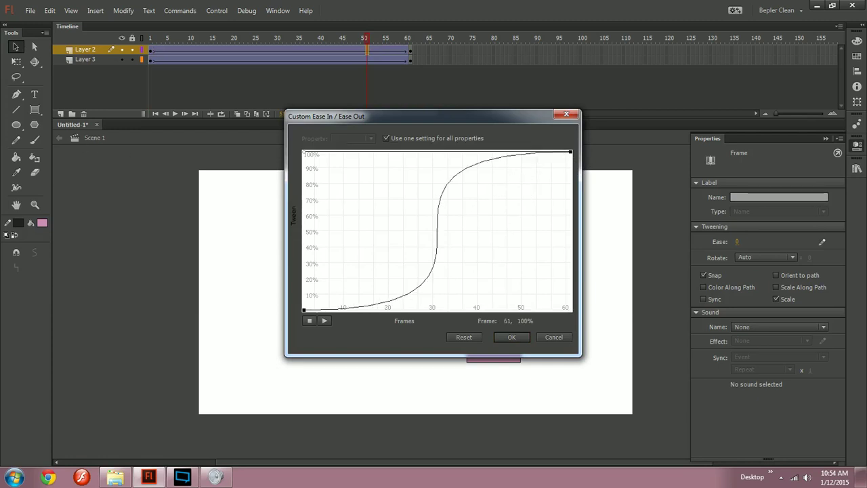
pyautogui.click(512, 337)
pyautogui.press('Return')
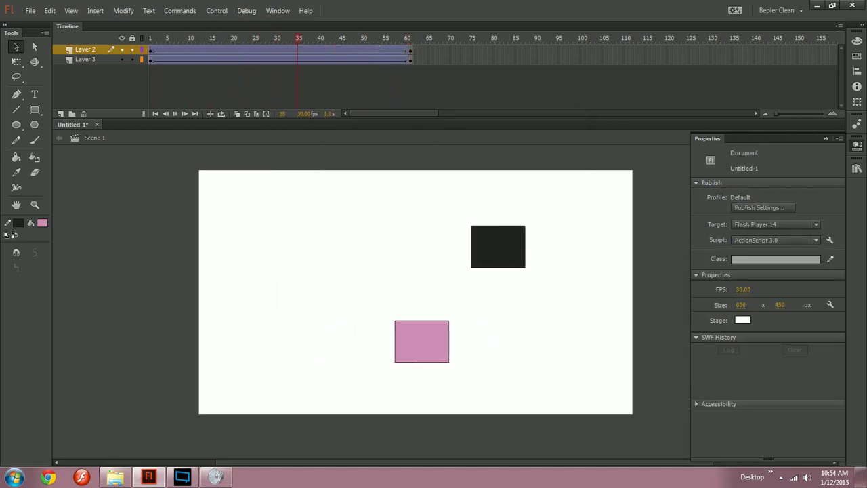
pyautogui.moveTo(268, 38); pyautogui.dragTo(283, 41)
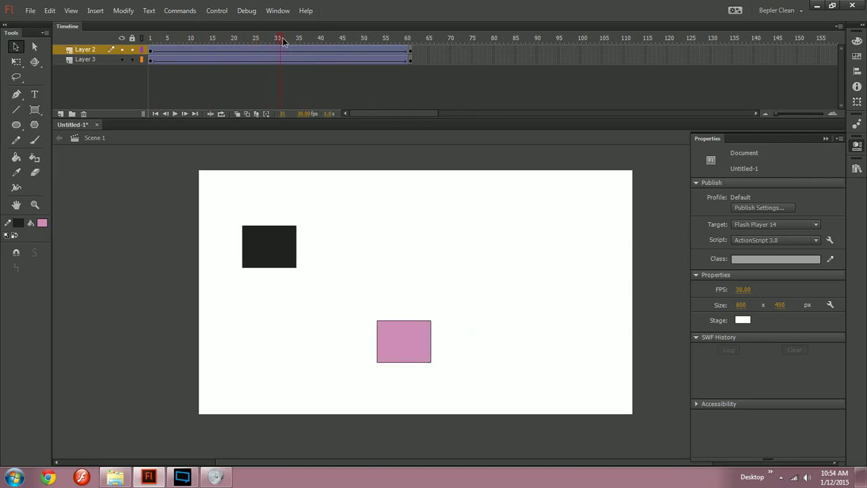
# - Shorten the start handle of Layer 2's custom ease curve along the 0% line, and play back the animation
pyautogui.click(279, 50)
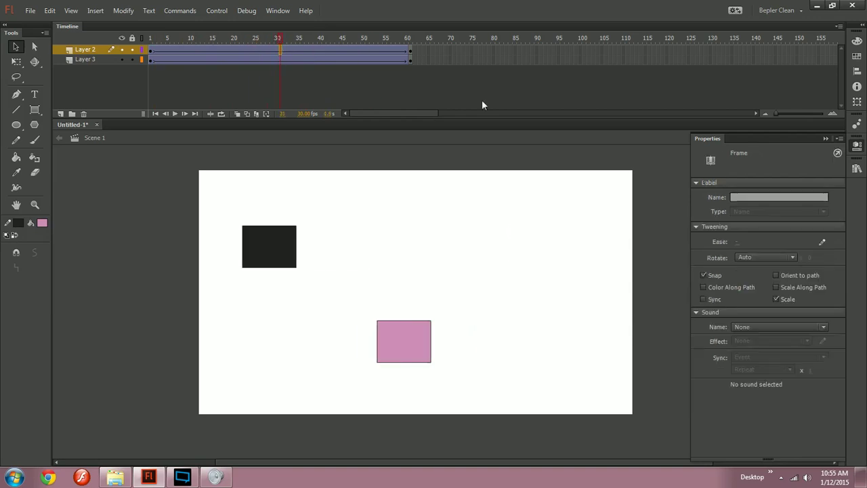
pyautogui.click(822, 242)
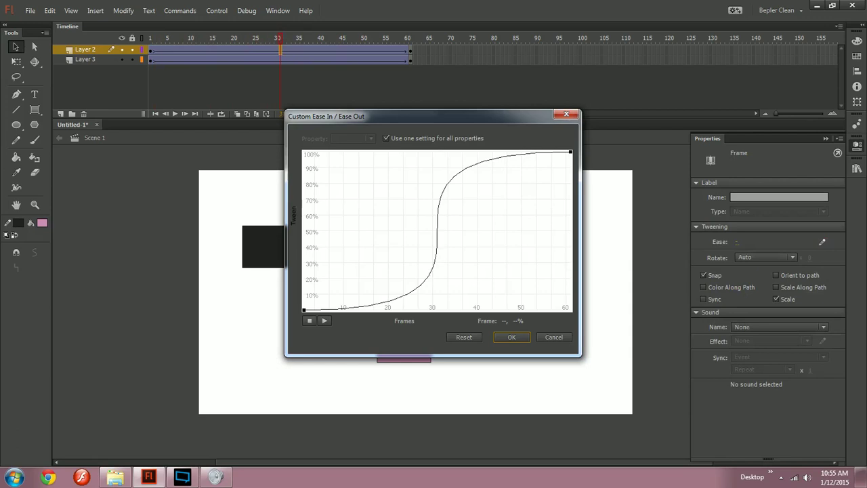
pyautogui.click(304, 310)
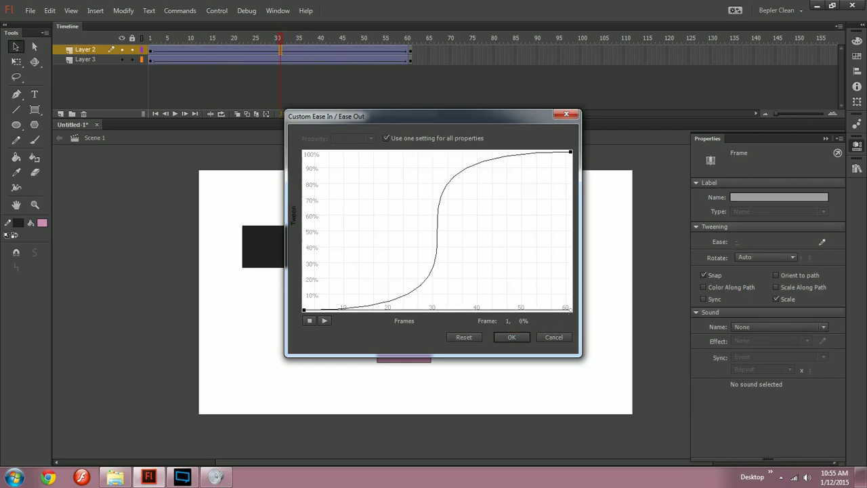
pyautogui.moveTo(570, 310); pyautogui.dragTo(533, 321)
pyautogui.click(512, 337)
pyautogui.press('Return')
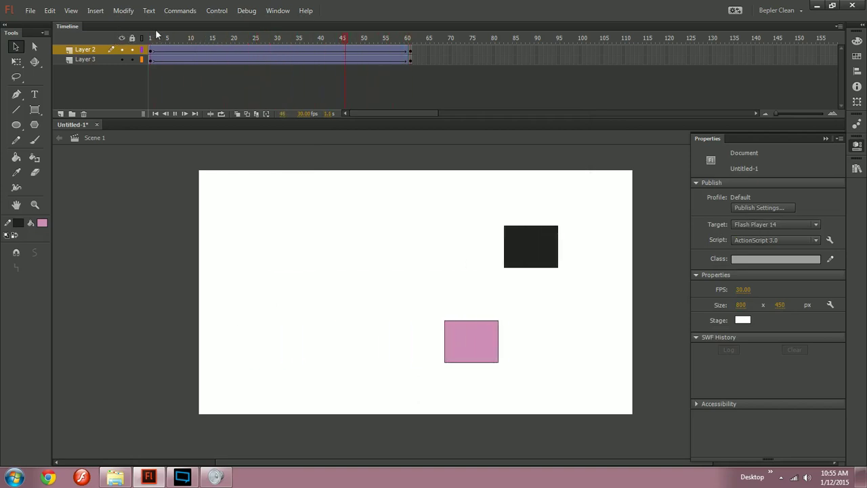
pyautogui.press('Return')
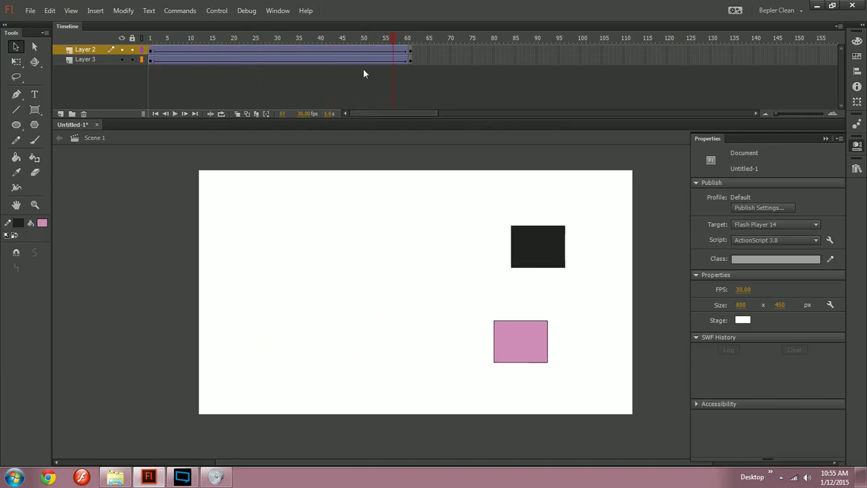
pyautogui.moveTo(321, 40); pyautogui.dragTo(276, 46)
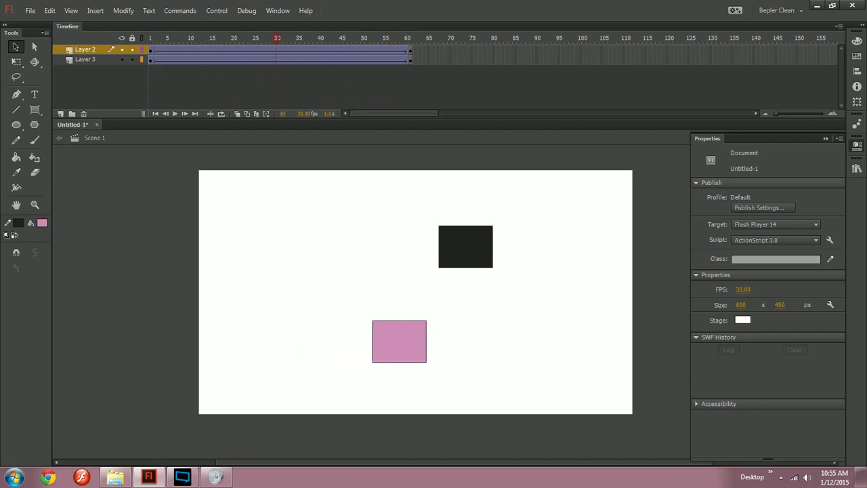
# - Apply a similar custom S-shaped ease to Layer 3's tween, with handles along the 0% and 100% lines, and play it from frame 1
pyautogui.click(274, 59)
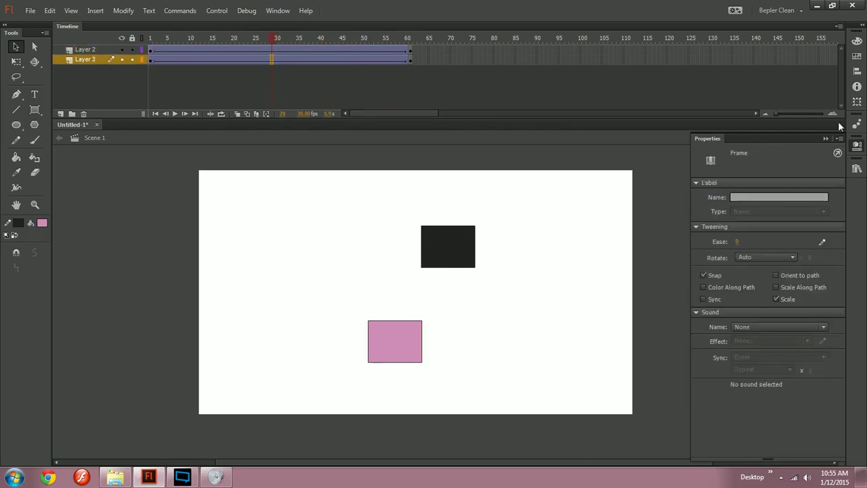
pyautogui.click(822, 241)
pyautogui.click(302, 309)
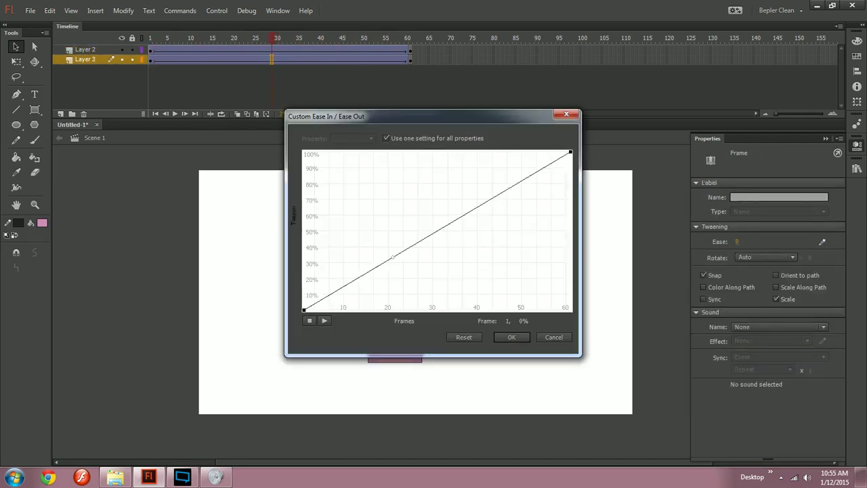
pyautogui.click(304, 310)
pyautogui.moveTo(393, 257); pyautogui.dragTo(501, 309)
pyautogui.click(570, 152)
pyautogui.click(481, 205)
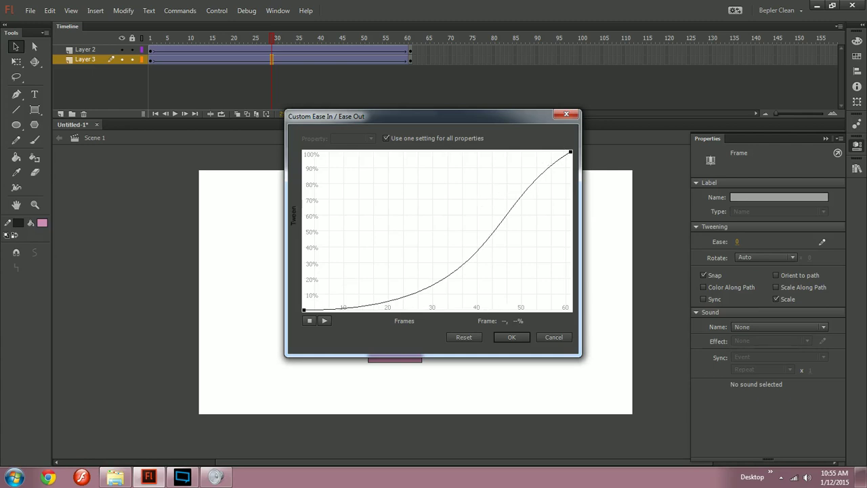
pyautogui.click(570, 152)
pyautogui.moveTo(481, 204); pyautogui.dragTo(309, 151)
pyautogui.press('Return')
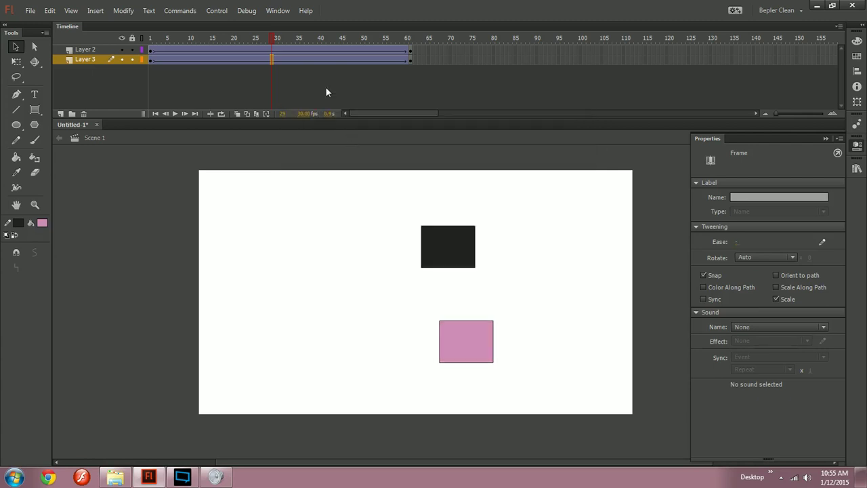
pyautogui.moveTo(272, 38); pyautogui.dragTo(150, 39)
pyautogui.press('Return')
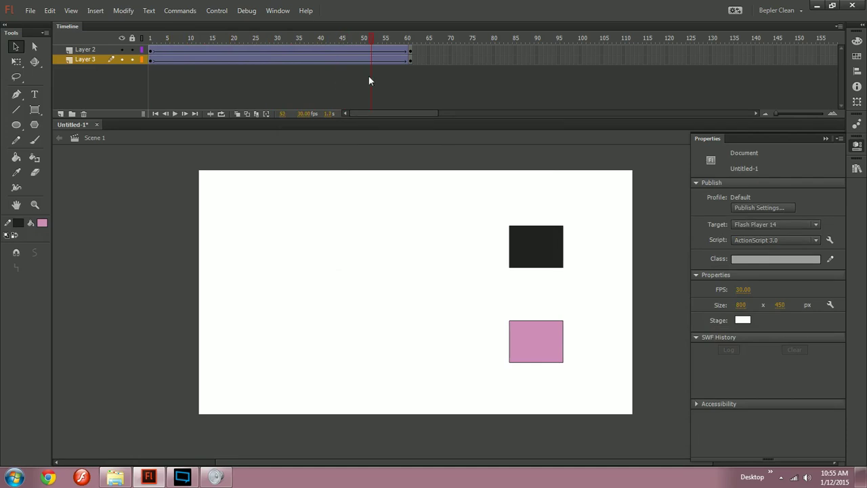
# - Add a new layer above Layer 3, and reorder Layer 3 so the empty layer sits at the bottom of the stack
pyautogui.click(342, 59)
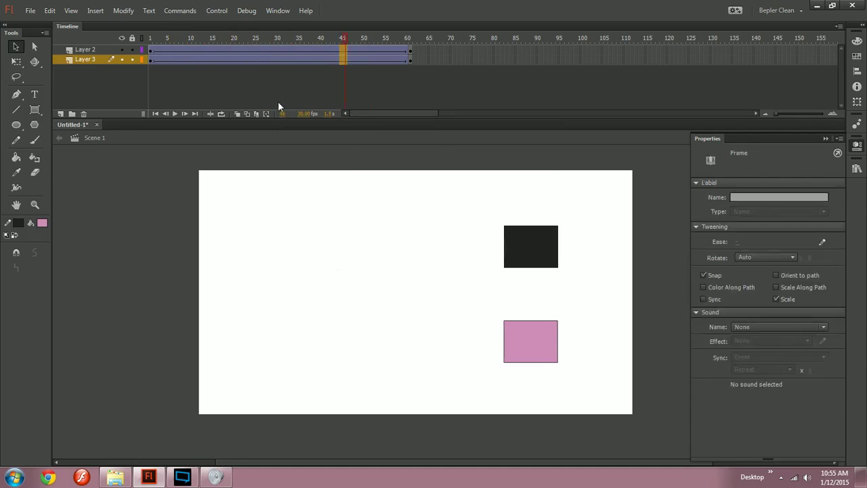
pyautogui.click(178, 86)
pyautogui.click(104, 53)
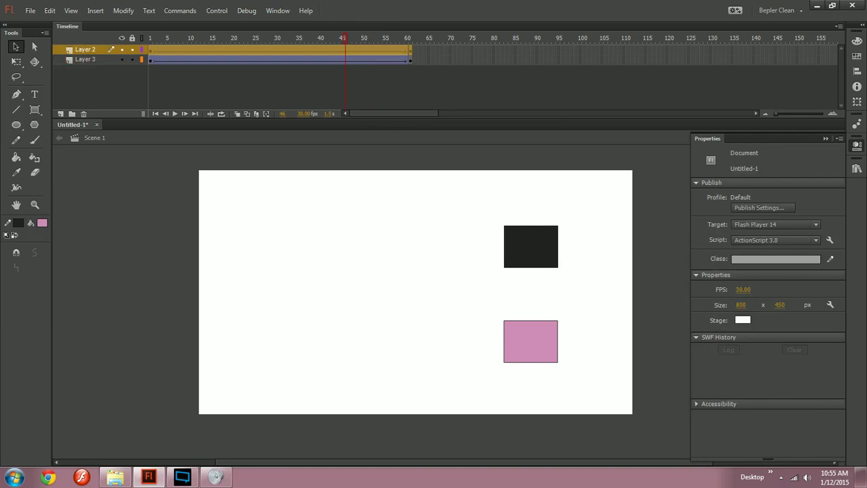
pyautogui.click(97, 63)
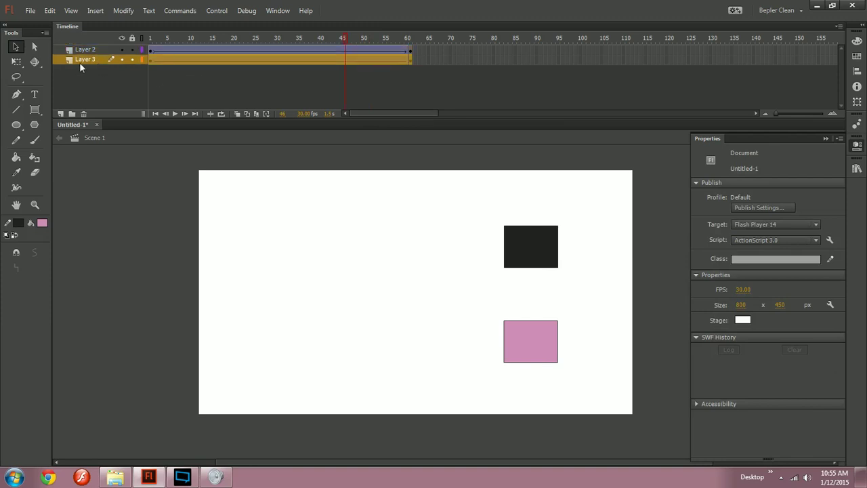
pyautogui.click(61, 113)
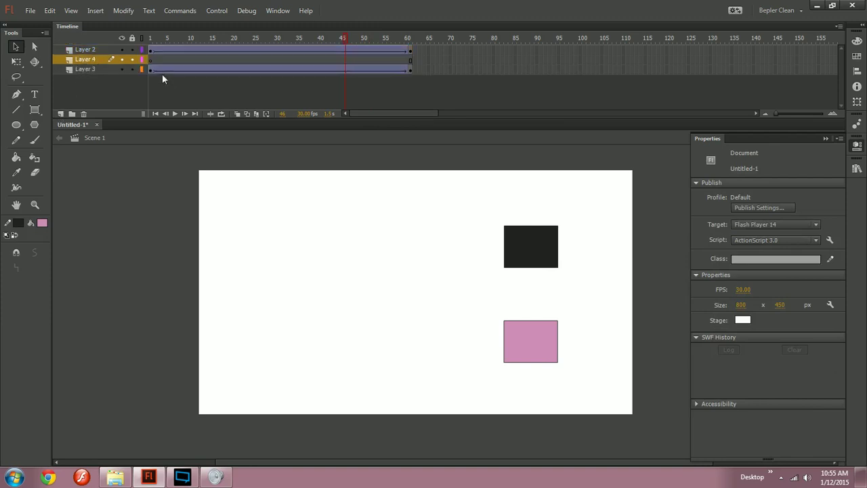
pyautogui.click(189, 68)
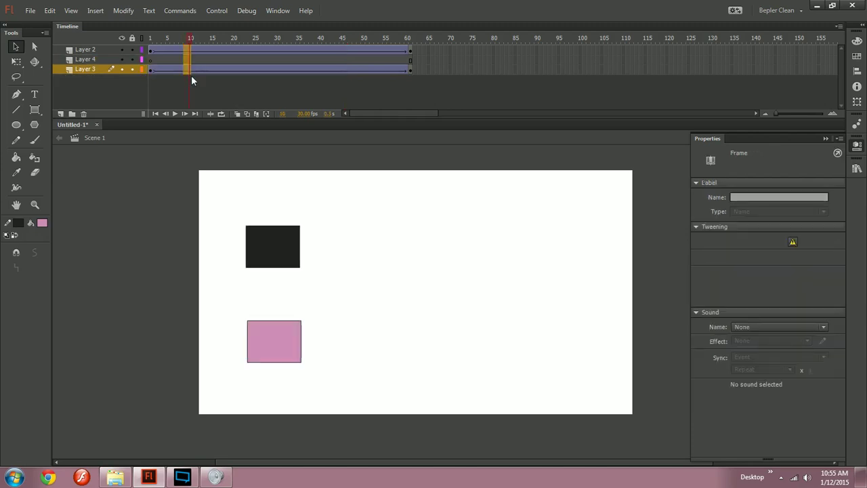
pyautogui.click(86, 70)
pyautogui.moveTo(90, 73); pyautogui.dragTo(92, 61)
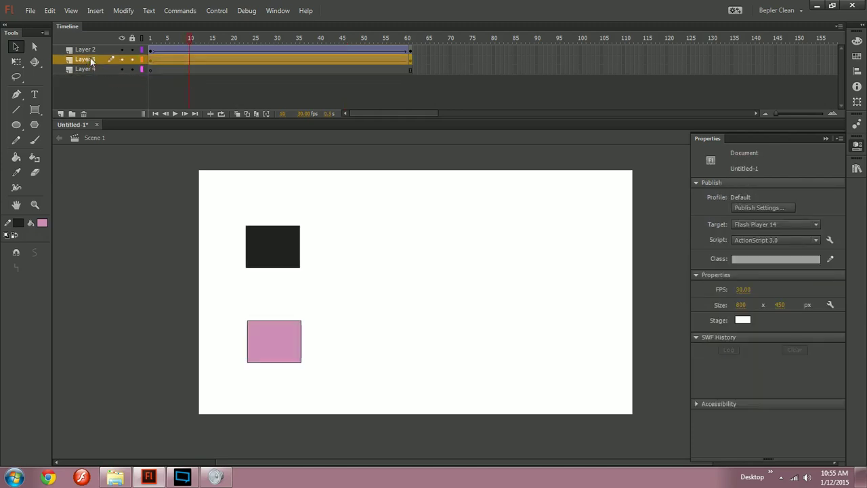
# - Move Layer 3 beneath empty Layer 4, and select frame 17 in both Layer 2 and Layer 3 together
pyautogui.click(213, 49)
pyautogui.moveTo(189, 50); pyautogui.dragTo(187, 59)
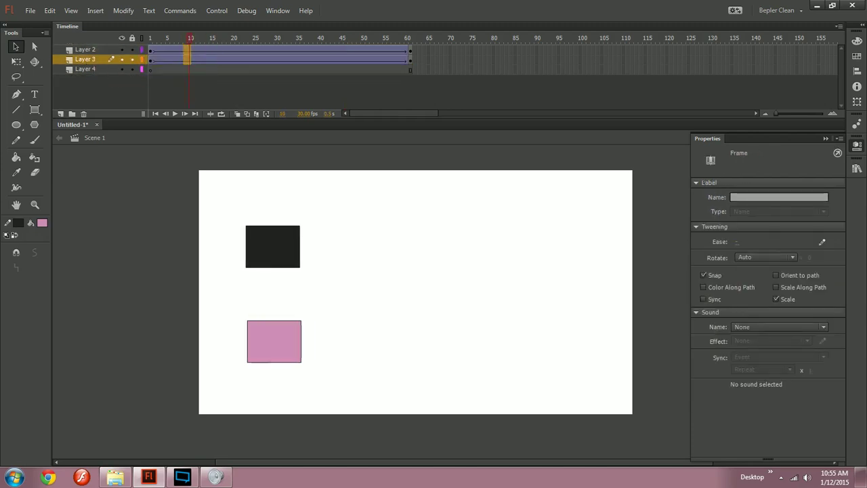
pyautogui.moveTo(84, 61); pyautogui.dragTo(81, 77)
pyautogui.click(227, 77)
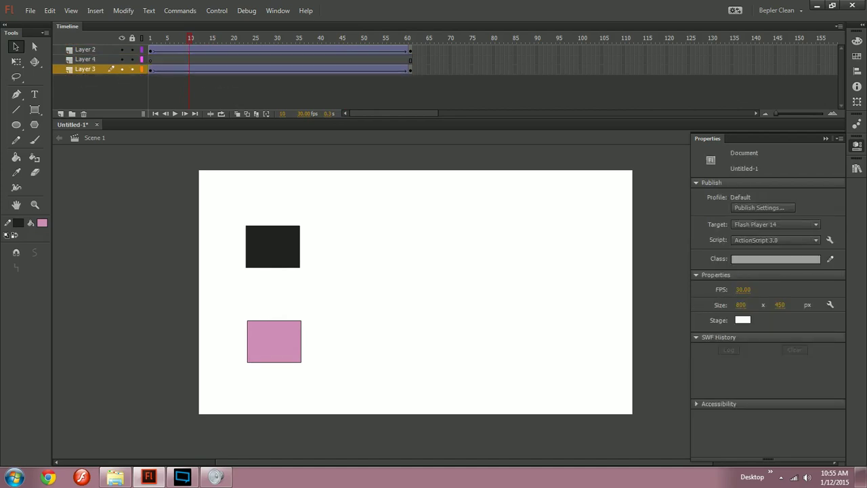
pyautogui.click(220, 50)
pyautogui.keyDown('ctrl'); pyautogui.click(220, 70); pyautogui.keyUp('ctrl')
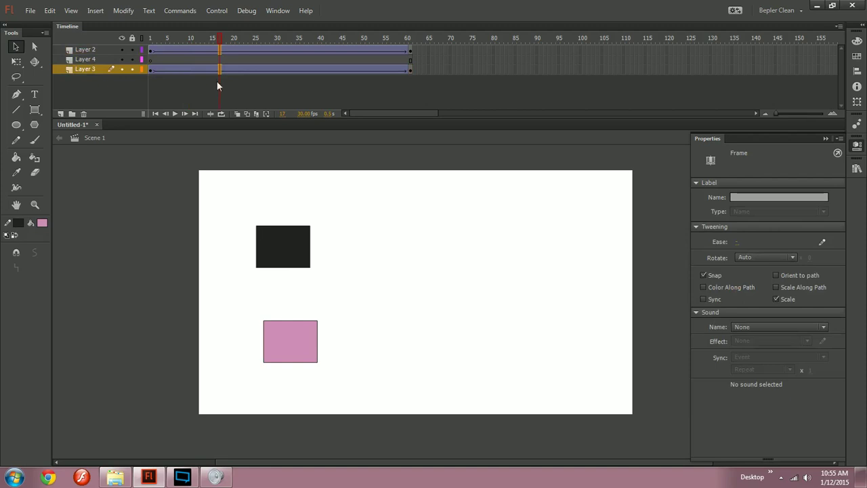
# - Swap the stacking order of Layers 2 and 3 back and forth, ending with Layer 3 at the top of the stack
pyautogui.click(109, 71)
pyautogui.moveTo(94, 59); pyautogui.dragTo(91, 49)
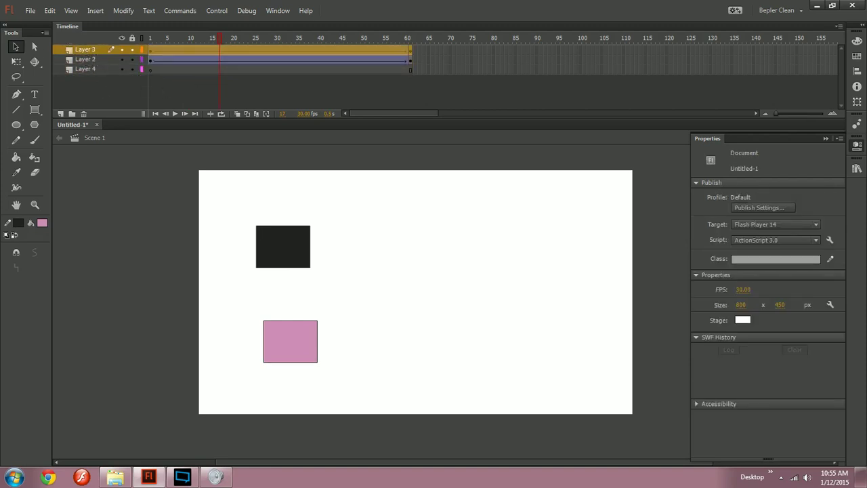
pyautogui.click(122, 50)
pyautogui.click(122, 50)
pyautogui.click(95, 61)
pyautogui.moveTo(95, 63); pyautogui.dragTo(95, 49)
pyautogui.moveTo(182, 51); pyautogui.dragTo(206, 51)
pyautogui.moveTo(86, 59); pyautogui.dragTo(90, 49)
# - Hide and show Layer 2 twice to identify its rectangle on the stage
pyautogui.click(96, 61)
pyautogui.click(122, 60)
pyautogui.click(122, 59)
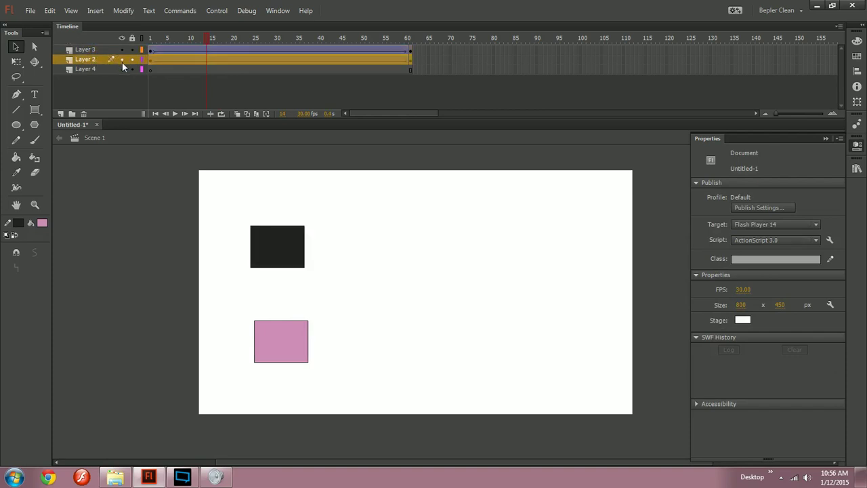
pyautogui.click(122, 59)
pyautogui.click(122, 60)
# - Move Layer 2 back above Layer 3, and select a range of tween frames spanning both layers
pyautogui.moveTo(94, 60); pyautogui.dragTo(96, 48)
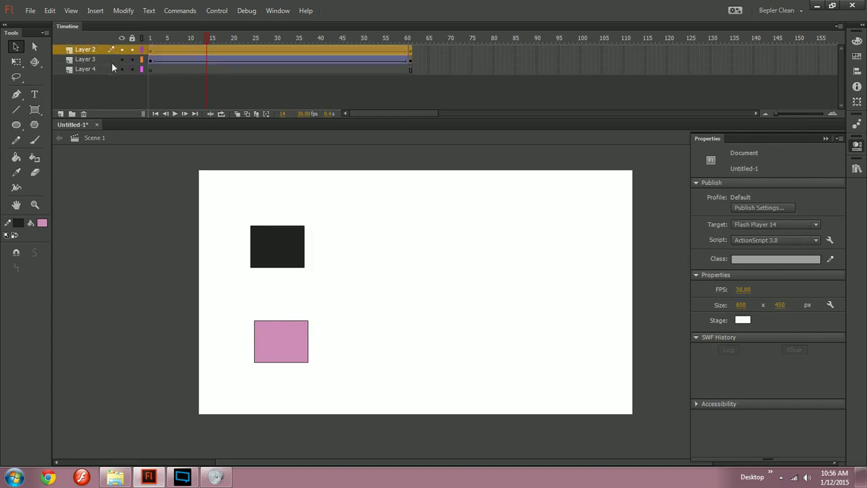
pyautogui.click(122, 60)
pyautogui.click(123, 59)
pyautogui.click(167, 70)
pyautogui.moveTo(172, 61); pyautogui.dragTo(241, 51)
# - Move Layer 3 beneath Layer 4, apply one shared custom S-shaped ease to the Layer 2 and Layer 3 tweens, and scrub through the motion
pyautogui.moveTo(91, 62); pyautogui.dragTo(93, 76)
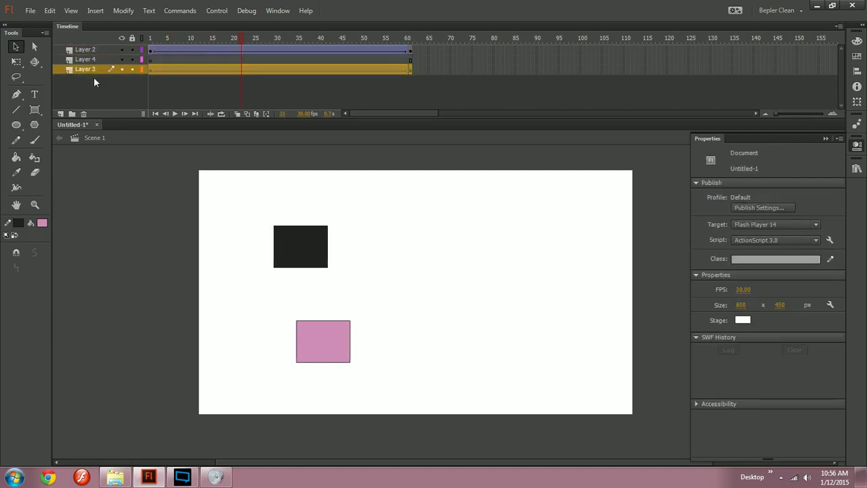
pyautogui.click(180, 69)
pyautogui.click(180, 50)
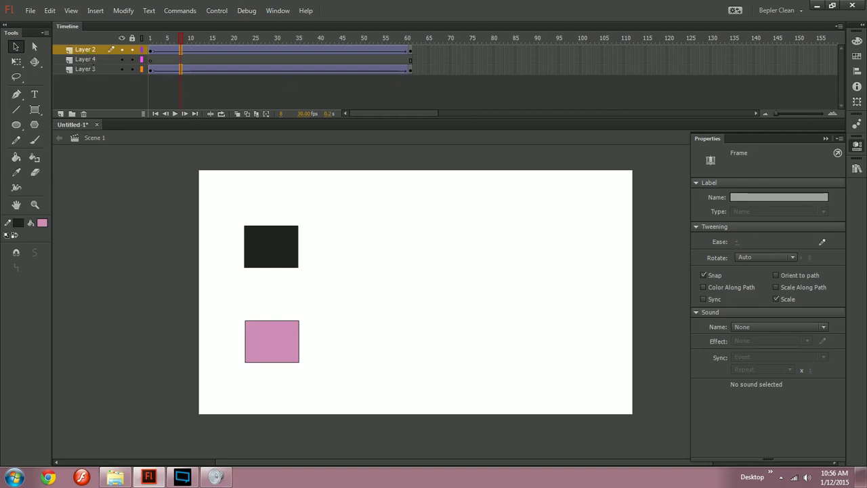
pyautogui.click(822, 243)
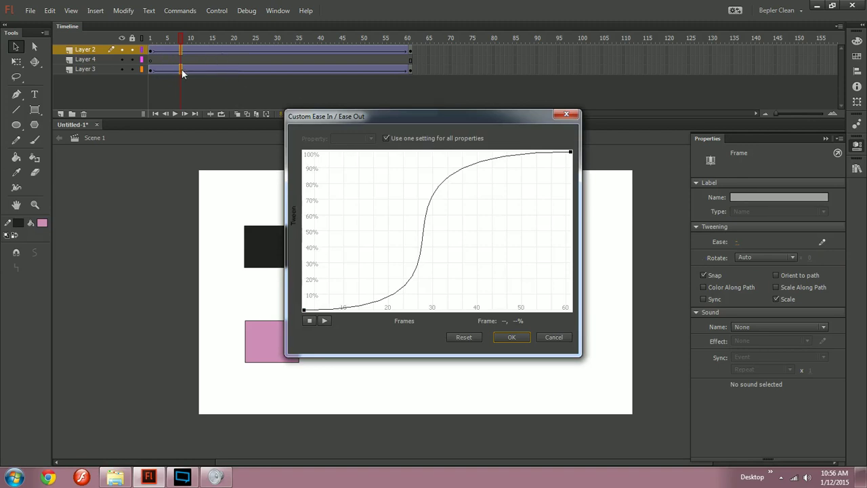
pyautogui.click(515, 341)
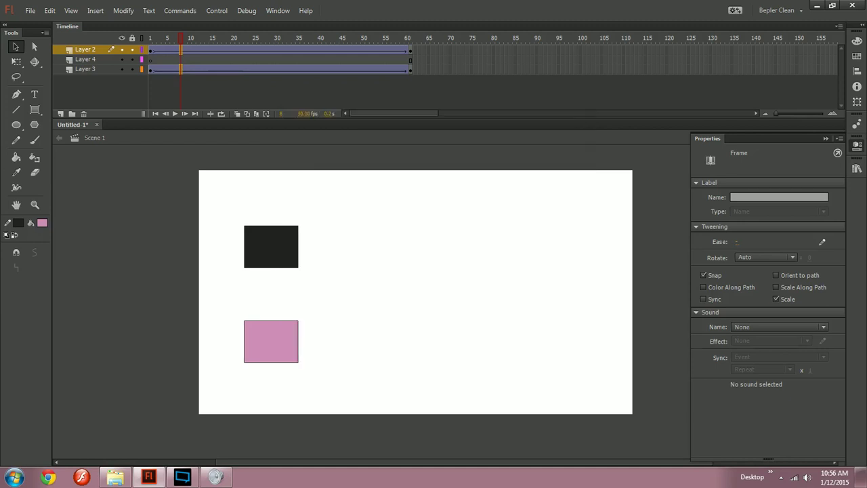
pyautogui.moveTo(182, 39); pyautogui.dragTo(273, 52)
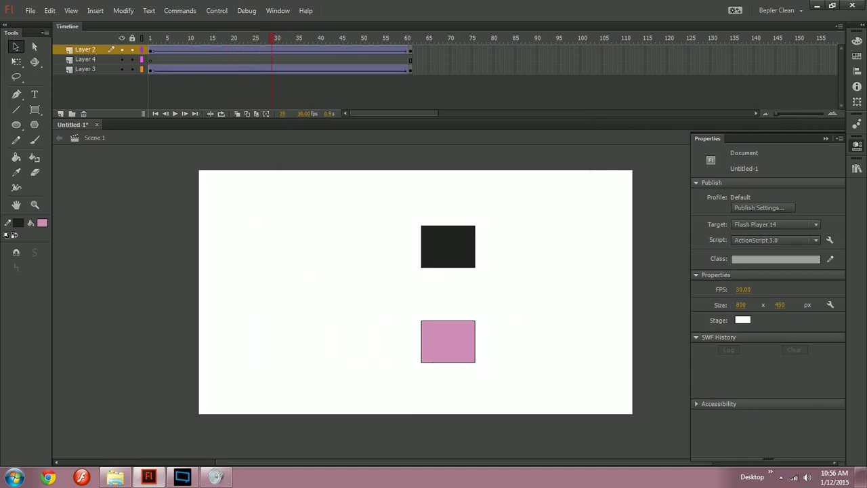
# - Undo the shared ease change on Layers 2 and 3, and delete the empty Layer 4
pyautogui.hotkey('ctrl', 'z')
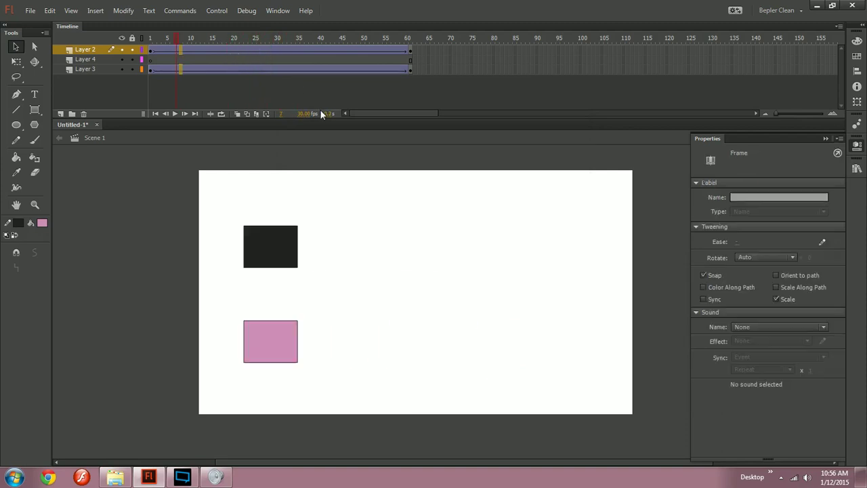
pyautogui.hotkey('ctrl', 'z')
pyautogui.hotkey('ctrl', 'z')
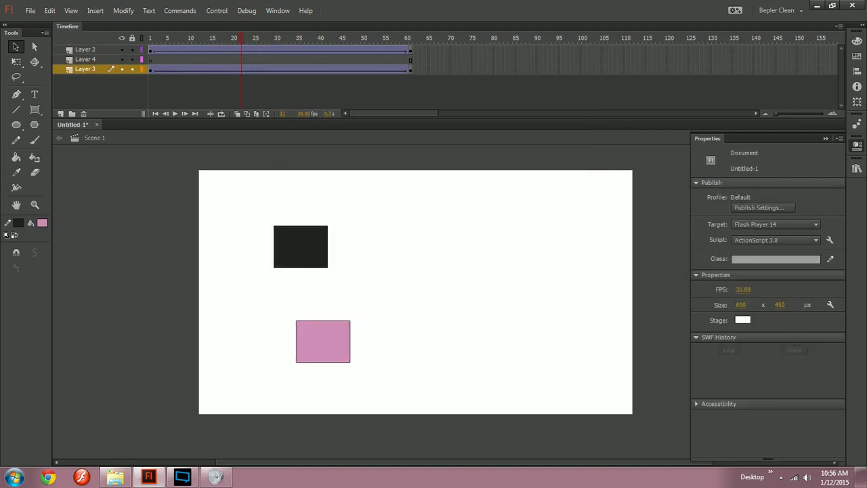
pyautogui.moveTo(242, 41); pyautogui.dragTo(260, 41)
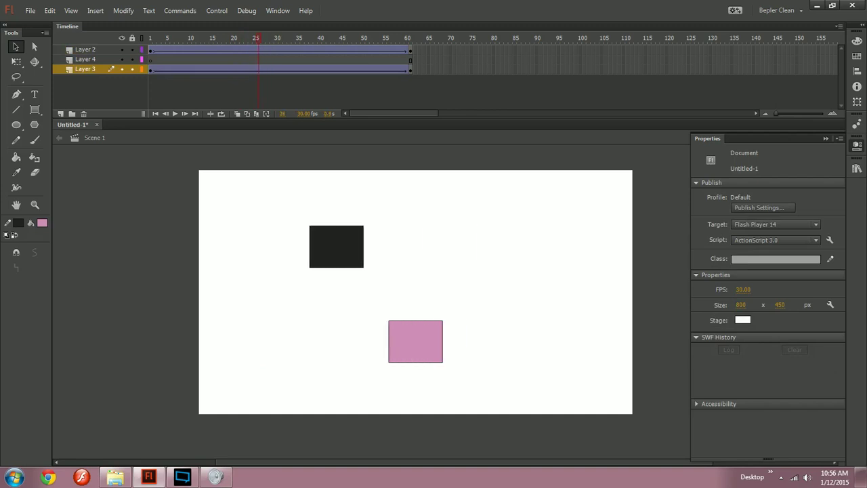
pyautogui.click(88, 59)
pyautogui.click(84, 113)
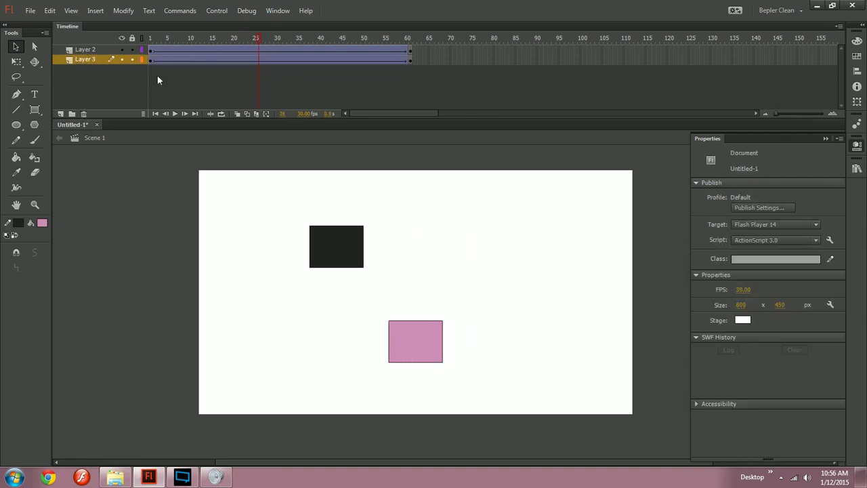
# - Give the Layer 2 and Layer 3 tweens one shared custom ease, slightly lengthening the start handle along the 0% line, and play it from frame 1
pyautogui.moveTo(259, 50); pyautogui.dragTo(263, 59)
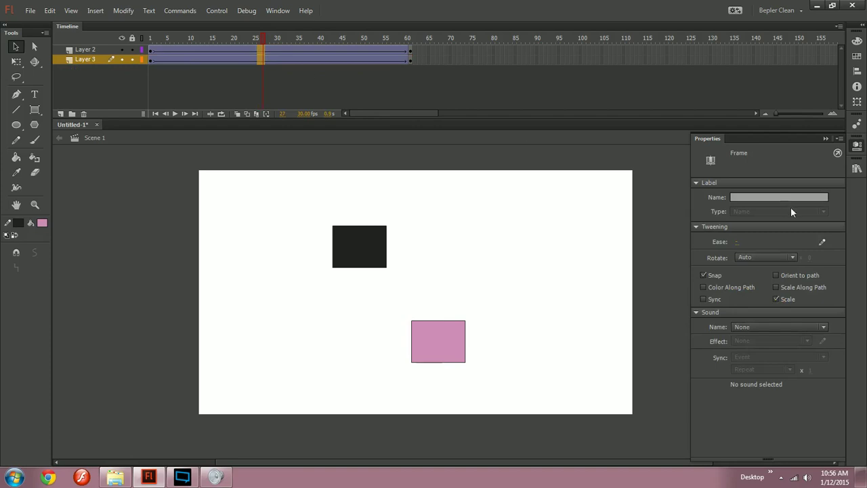
pyautogui.click(823, 242)
pyautogui.moveTo(425, 118); pyautogui.dragTo(144, 208)
pyautogui.click(22, 401)
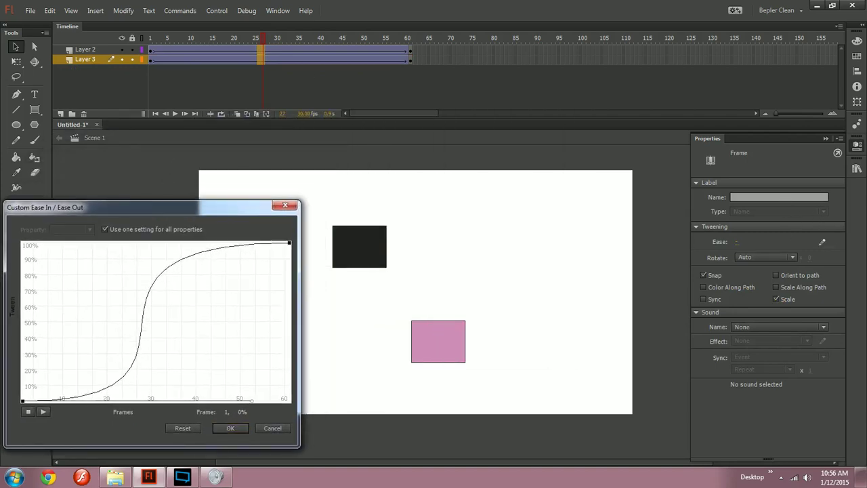
pyautogui.moveTo(252, 401); pyautogui.dragTo(261, 401)
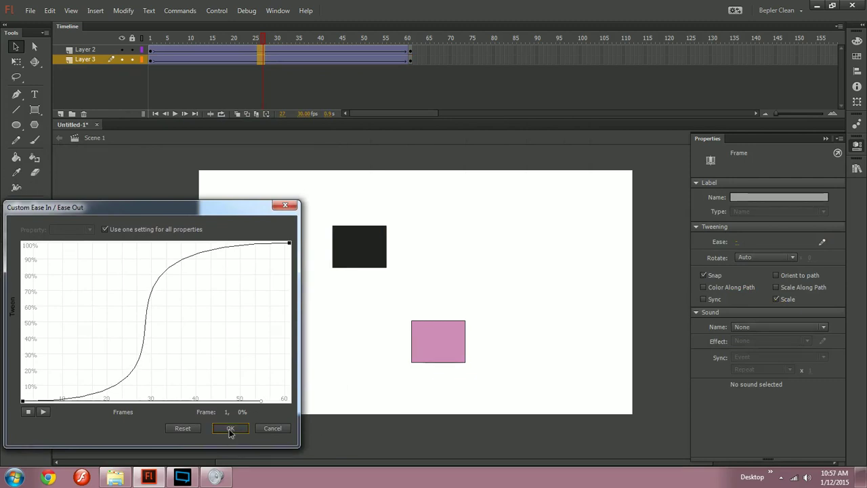
pyautogui.click(229, 429)
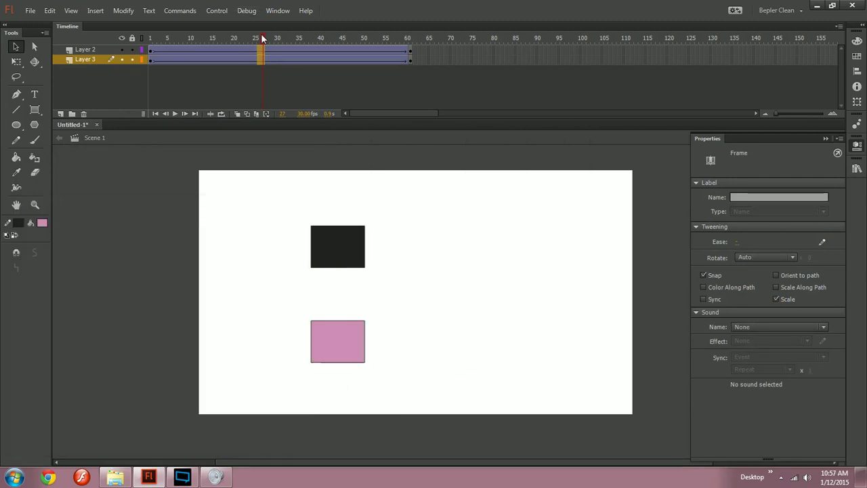
pyautogui.moveTo(263, 38); pyautogui.dragTo(110, 47)
pyautogui.press('Return')
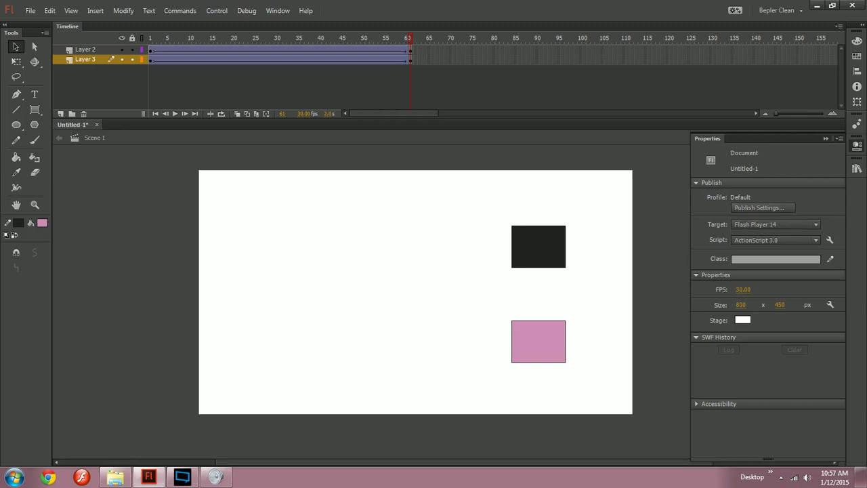
# - Create a new document and extend its single layer to frame 35
pyautogui.hotkey('ctrl', 'alt', 'n')
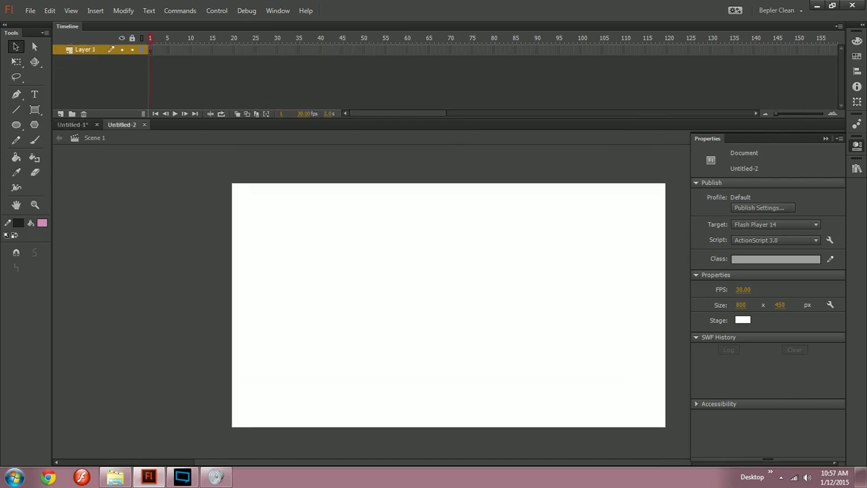
pyautogui.moveTo(215, 50); pyautogui.dragTo(298, 51)
pyautogui.press('F5')
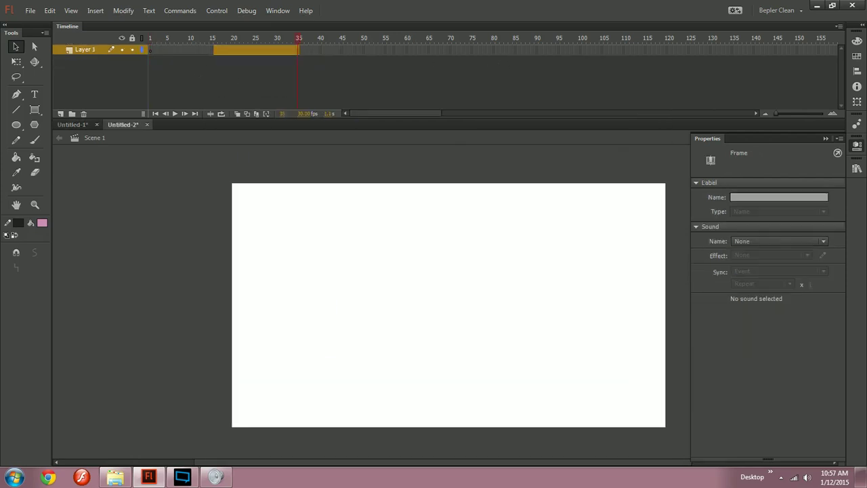
pyautogui.click(263, 41)
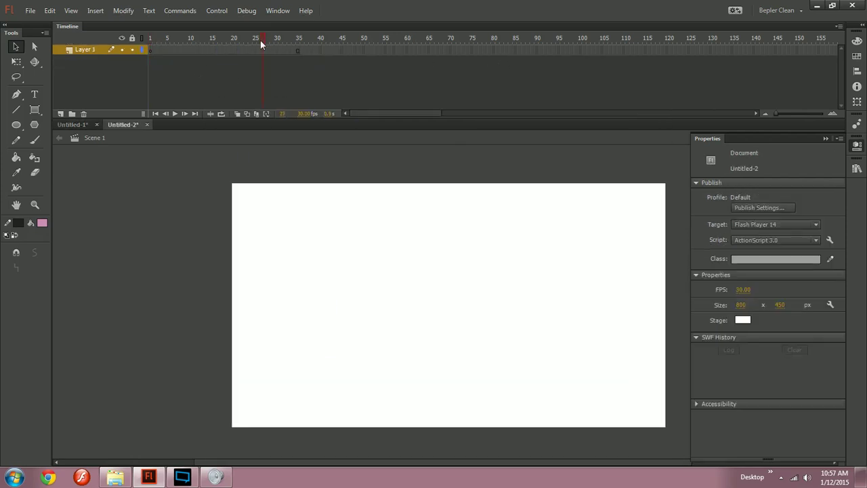
pyautogui.click(159, 49)
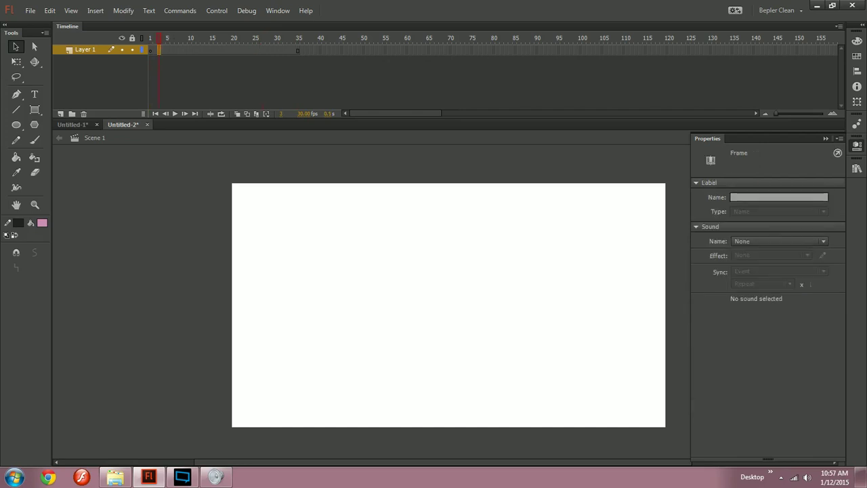
# - Activate the Pencil tool and set the fill colour to pink
pyautogui.click(168, 229)
pyautogui.press('y')
pyautogui.click(43, 222)
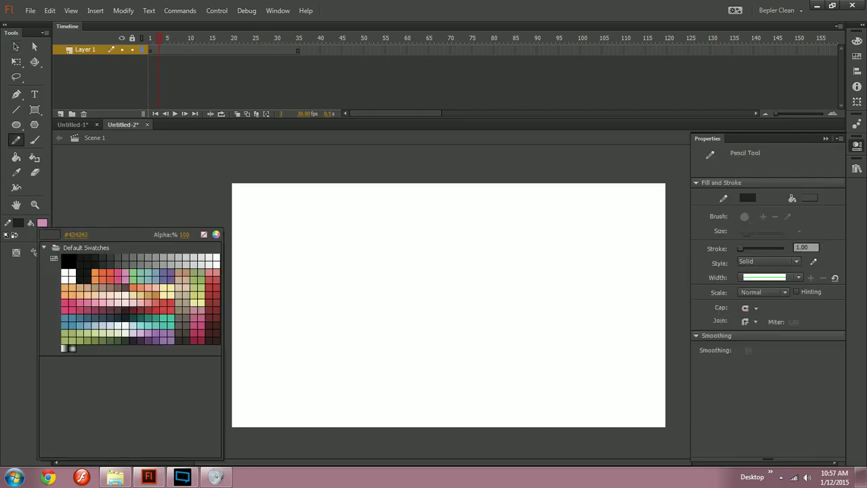
pyautogui.click(118, 273)
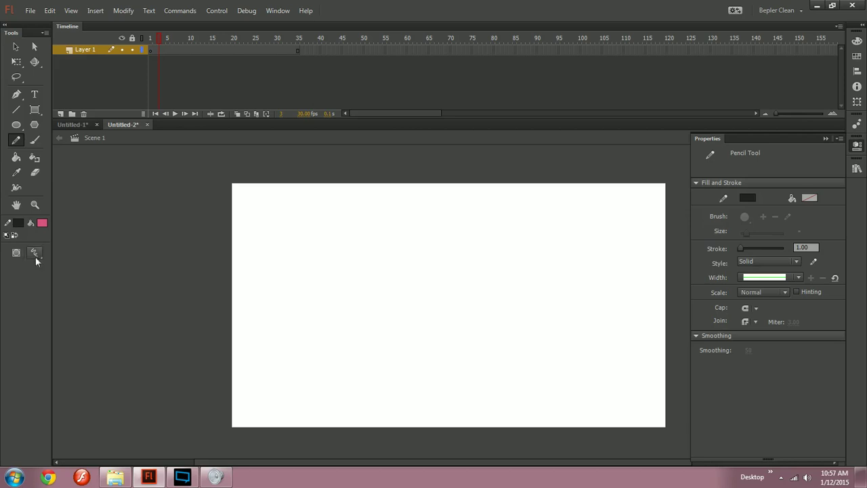
# - Draw a circle about 94 by 100 px with a red fill and no stroke on the lower-left part of the stage
pyautogui.click(19, 222)
pyautogui.click(179, 235)
pyautogui.click(44, 224)
pyautogui.click(76, 306)
pyautogui.click(19, 224)
pyautogui.click(180, 236)
pyautogui.click(19, 223)
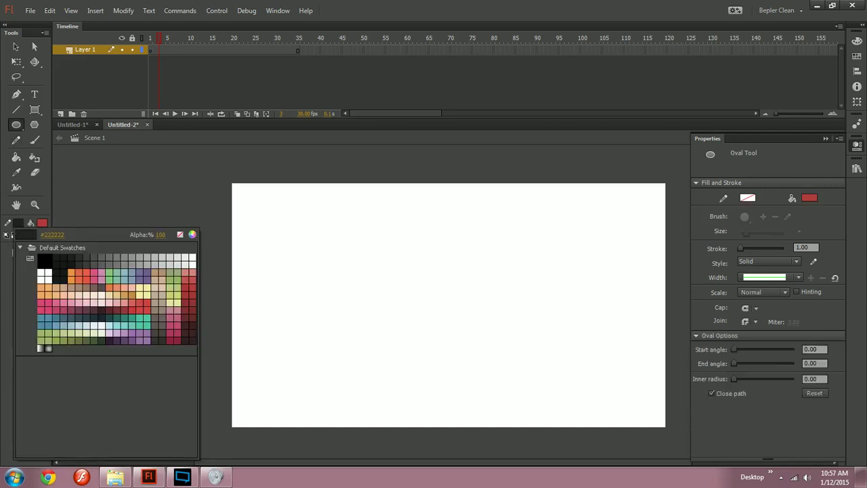
pyautogui.click(179, 235)
pyautogui.moveTo(285, 293); pyautogui.dragTo(337, 349)
pyautogui.press('v')
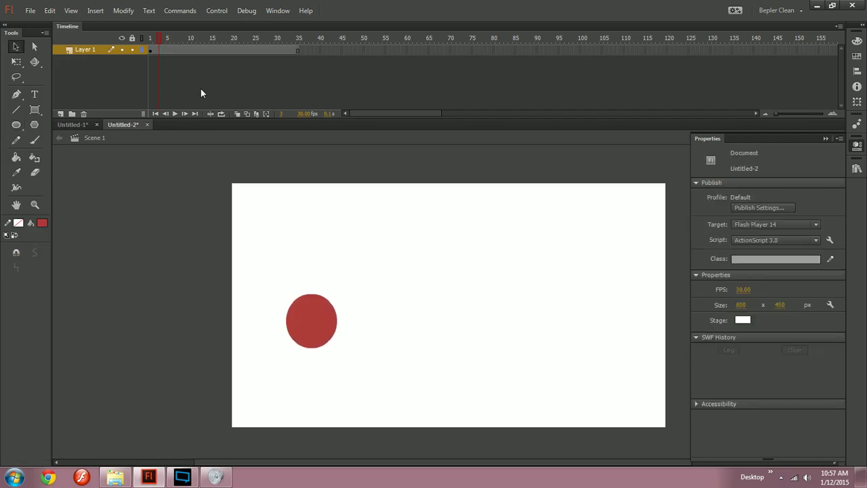
# - Insert keyframes around frame 45 of Layer 1, and remove those extra keyframes again
pyautogui.moveTo(165, 50); pyautogui.dragTo(286, 41)
pyautogui.click(341, 51)
pyautogui.press('F6')
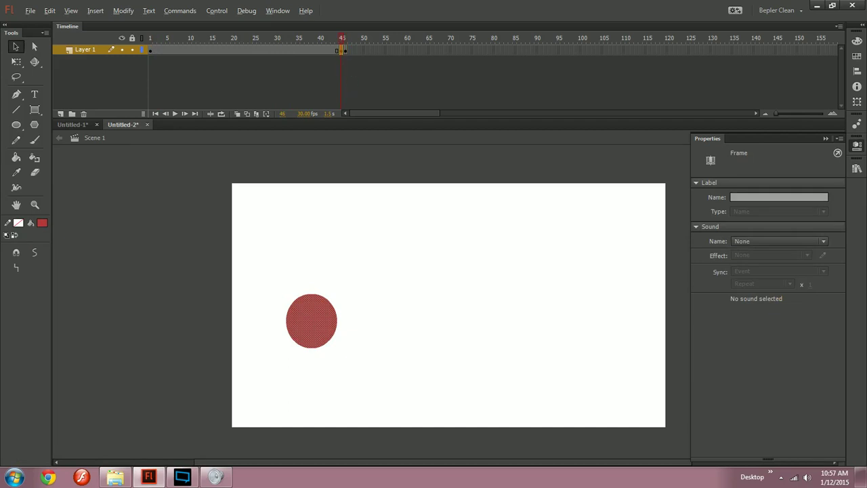
pyautogui.click(340, 94)
pyautogui.click(345, 51)
pyautogui.click(348, 64)
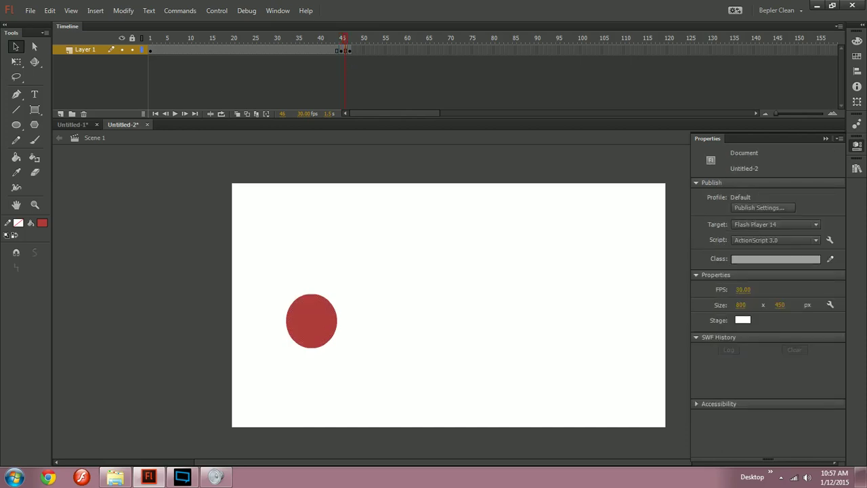
pyautogui.moveTo(341, 51); pyautogui.dragTo(162, 54)
pyautogui.hotkey('shift', 'F5')
pyautogui.press('Return')
# - Move the red circle to about X 65, Y 310 on the stage and convert it to a movie clip symbol
pyautogui.click(161, 49)
pyautogui.click(185, 49)
pyautogui.moveTo(337, 319); pyautogui.dragTo(296, 339)
pyautogui.moveTo(296, 339); pyautogui.dragTo(240, 337)
pyautogui.press('F8')
pyautogui.press('Return')
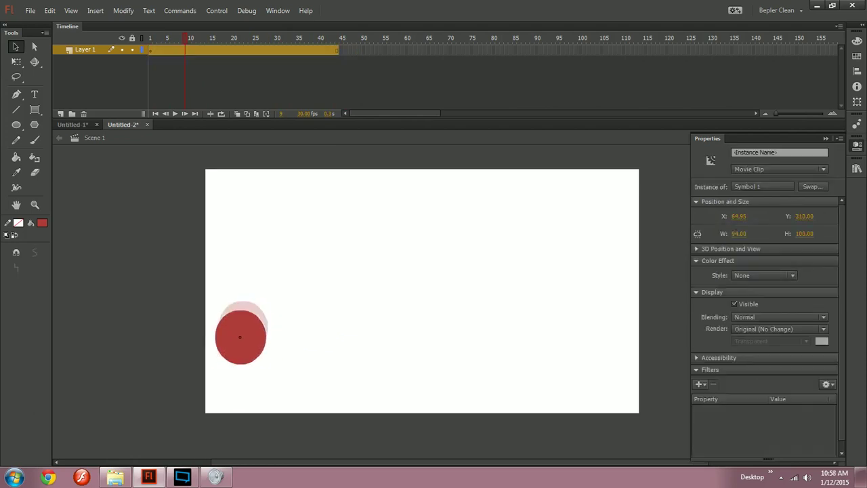
pyautogui.click(241, 271)
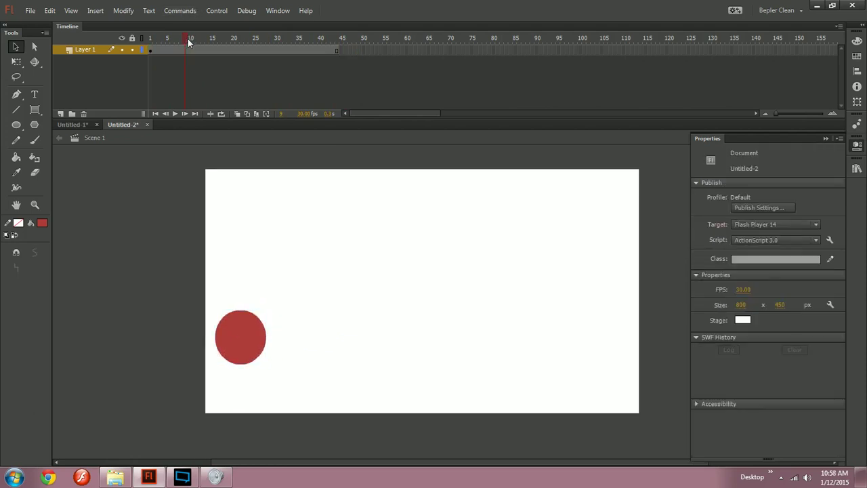
# - Delete all Layer 1 frames after frame 1, and insert a keyframe at frame 2
pyautogui.moveTo(187, 40); pyautogui.dragTo(438, 40)
pyautogui.hotkey('shift', 'F5')
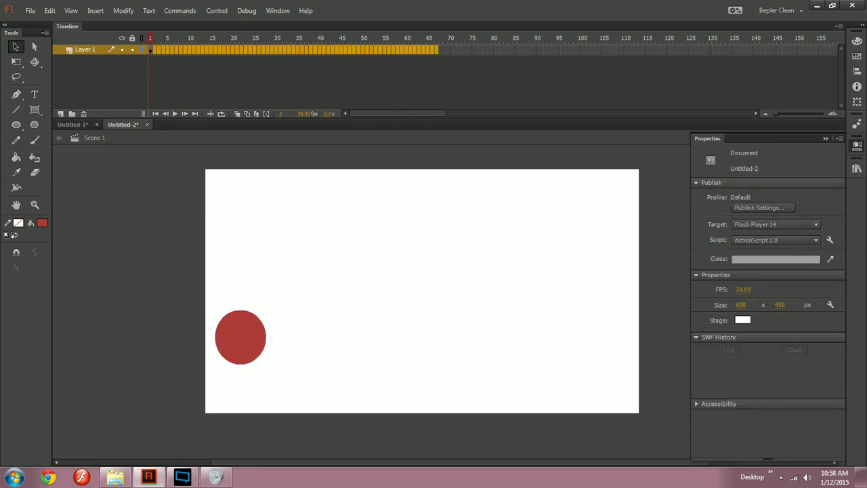
pyautogui.click(150, 50)
pyautogui.press('F6')
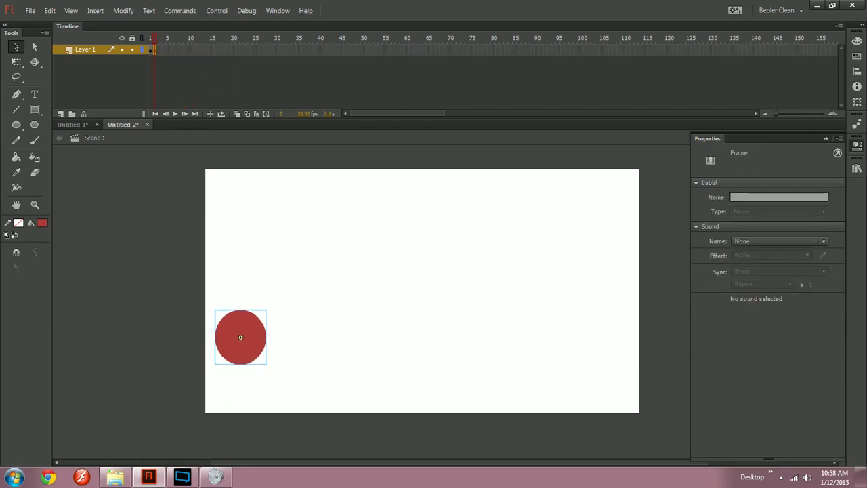
# - Animate the red circle frame by frame, moving it up and across the stage in successive new keyframes through frame 15
pyautogui.moveTo(240, 338); pyautogui.dragTo(260, 325)
pyautogui.press('F6')
pyautogui.press('F6')
pyautogui.moveTo(261, 326); pyautogui.dragTo(474, 237)
pyautogui.press('F6')
pyautogui.press('F6')
pyautogui.press('F6')
pyautogui.press('F6')
pyautogui.press('F6')
pyautogui.press('F6')
pyautogui.press('F6')
pyautogui.press('F6')
pyautogui.press('F6')
pyautogui.press('F6')
pyautogui.press('F6')
pyautogui.press('Escape')
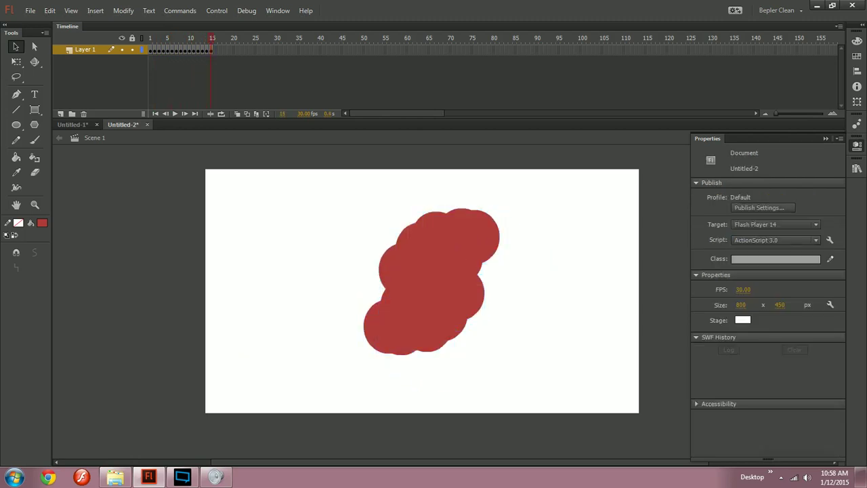
# - Play back the circle animation and remove the last Layer 1 frames so that it ends at frame 9
pyautogui.moveTo(200, 42); pyautogui.dragTo(144, 46)
pyautogui.press('Return')
pyautogui.moveTo(197, 41); pyautogui.dragTo(162, 36)
pyautogui.hotkey('shift', 'F5')
pyautogui.press('Return')
pyautogui.click(194, 50)
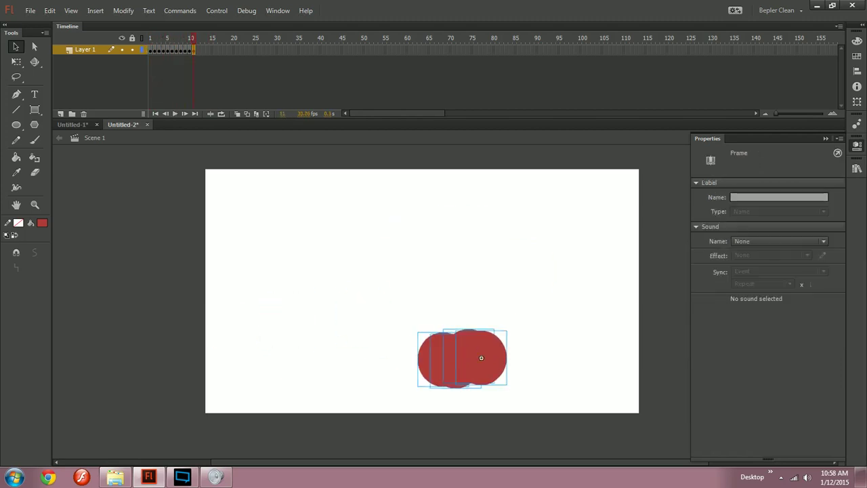
pyautogui.hotkey('shift', 'F5')
pyautogui.click(189, 48)
pyautogui.hotkey('ctrl', 'Tab')
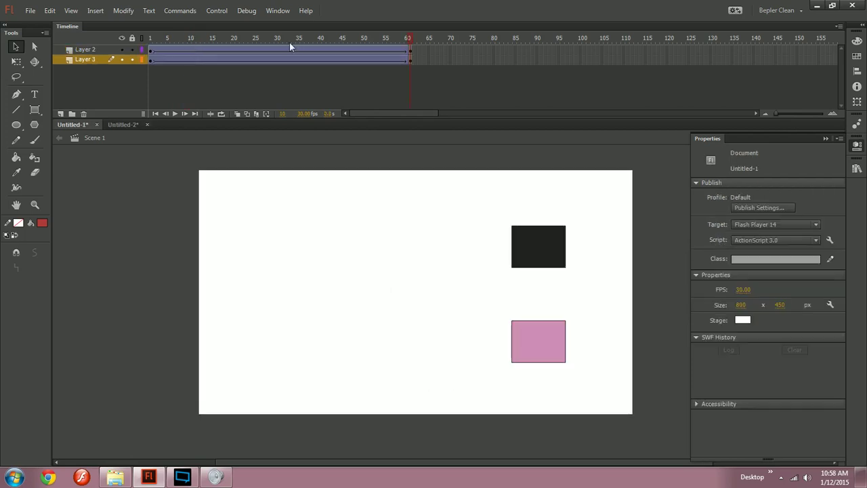
pyautogui.click(123, 125)
pyautogui.hotkey('shift', 'F5')
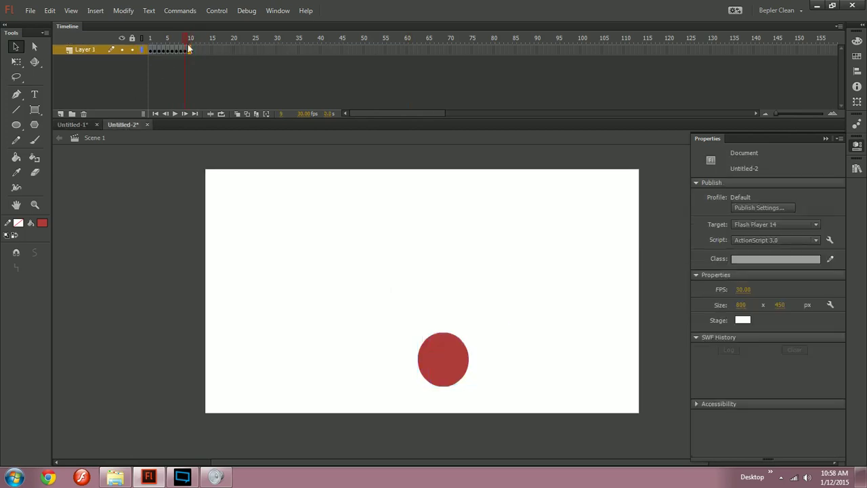
# - Play the shortened animation and remove all Layer 1 frames after frame 1
pyautogui.moveTo(188, 43); pyautogui.dragTo(238, 50)
pyautogui.press('Return')
pyautogui.hotkey('shift', 'F5')
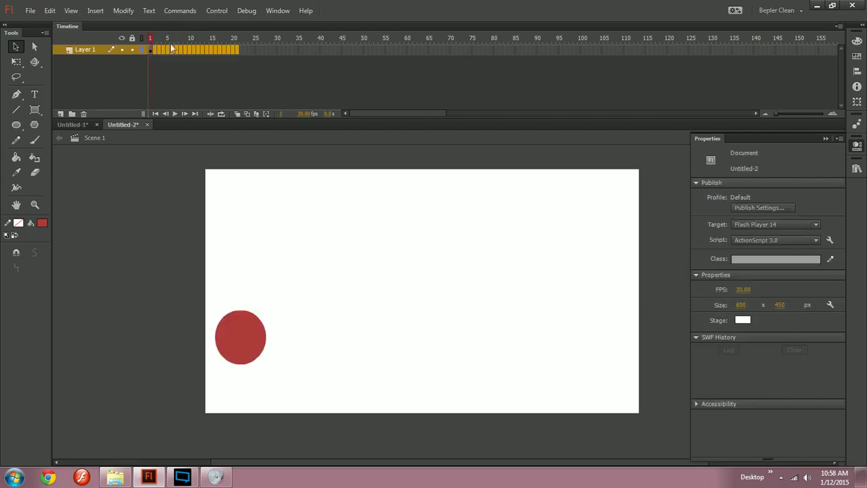
# - Extend the first keyframe of Layer 1 with regular frames through frame 41
pyautogui.moveTo(173, 50); pyautogui.dragTo(324, 50)
pyautogui.press('F5')
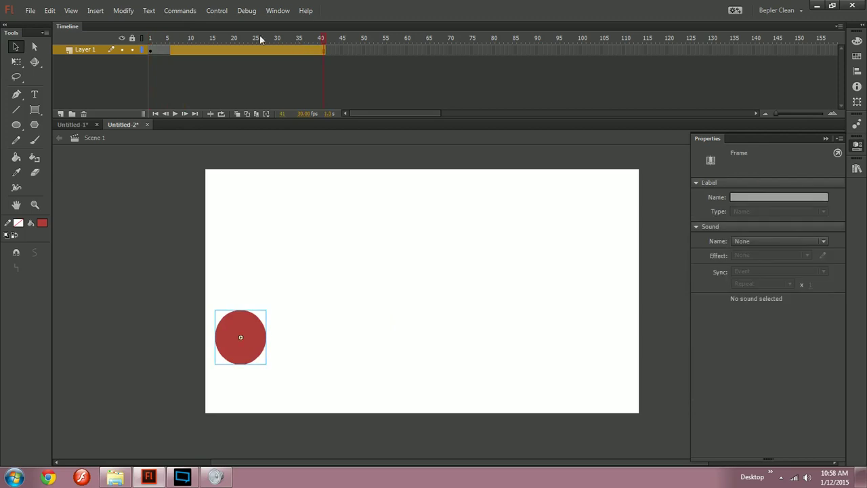
pyautogui.click(160, 50)
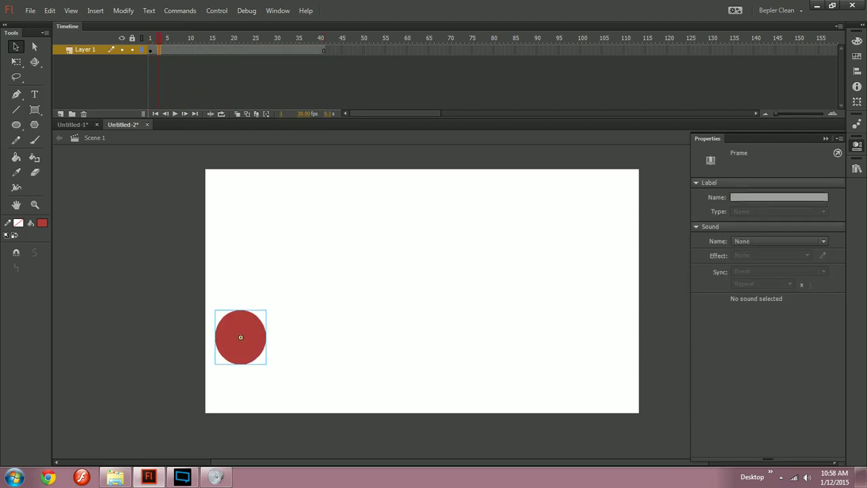
# - Insert keyframes at frames 2 to 7 and move the circle across the stage in them, ending at about X 507, Y 275
pyautogui.click(151, 51)
pyautogui.press('.')
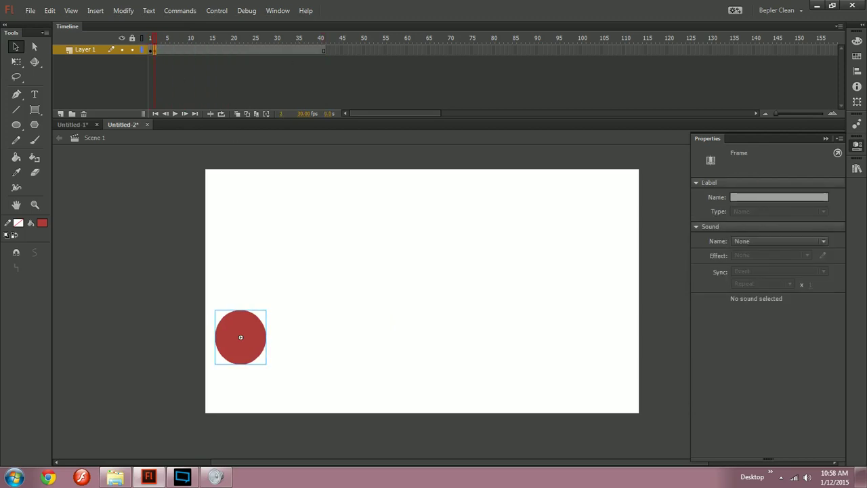
pyautogui.press('F6')
pyautogui.moveTo(240, 337); pyautogui.dragTo(261, 327)
pyautogui.press('F6')
pyautogui.moveTo(261, 327); pyautogui.dragTo(283, 330)
pyautogui.press('F6')
pyautogui.moveTo(283, 330); pyautogui.dragTo(301, 341)
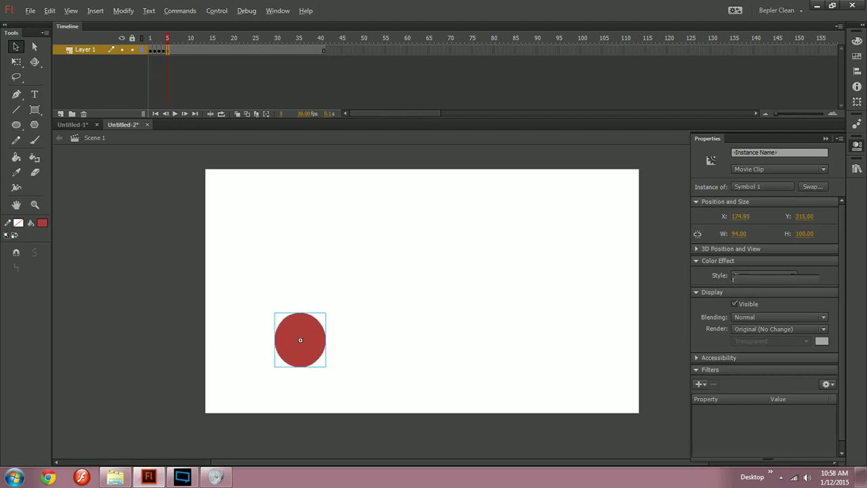
pyautogui.click(269, 269)
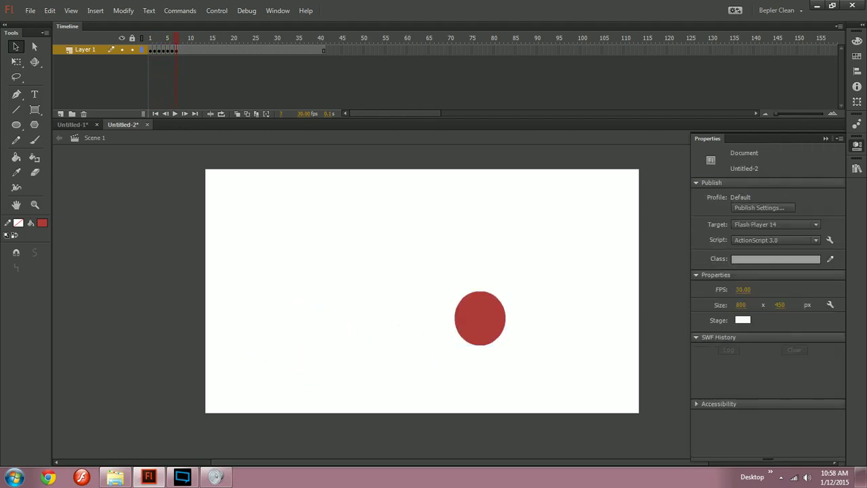
pyautogui.moveTo(269, 269); pyautogui.dragTo(325, 325)
pyautogui.moveTo(216, 259); pyautogui.dragTo(261, 286)
pyautogui.moveTo(250, 282)
pyautogui.mouseDown()
pyautogui.moveTo(265, 301)
pyautogui.moveTo(250, 282)
pyautogui.mouseUp()
# - Convert frames 7 to 41 to keyframes, move the circle at frame 41 to about X 488, Y 212, and play the result
pyautogui.click(480, 318)
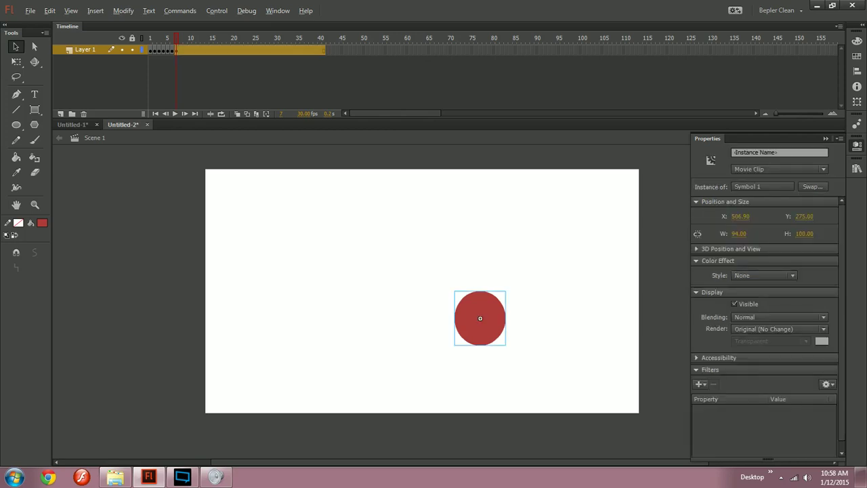
pyautogui.moveTo(480, 318); pyautogui.dragTo(469, 284)
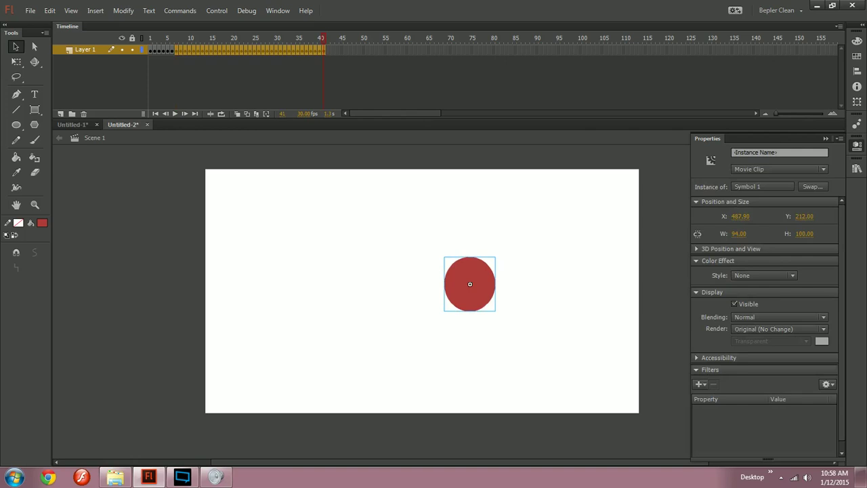
pyautogui.moveTo(320, 41); pyautogui.dragTo(211, 47)
pyautogui.press('Return')
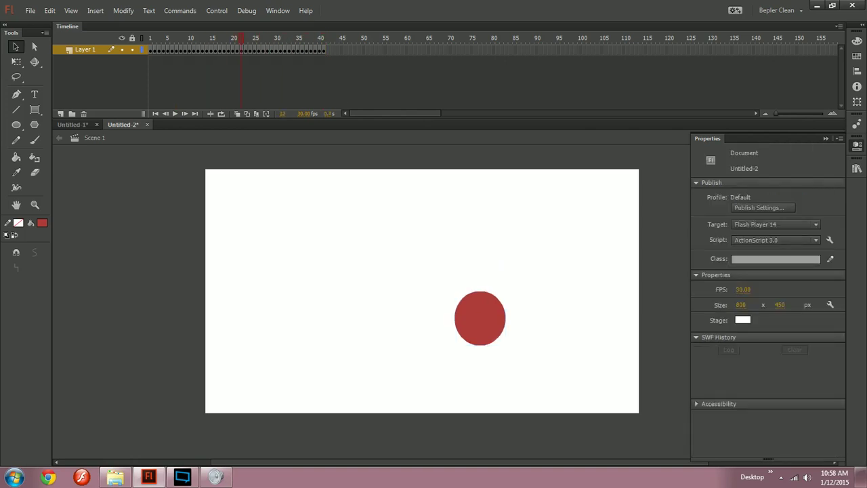
pyautogui.click(254, 53)
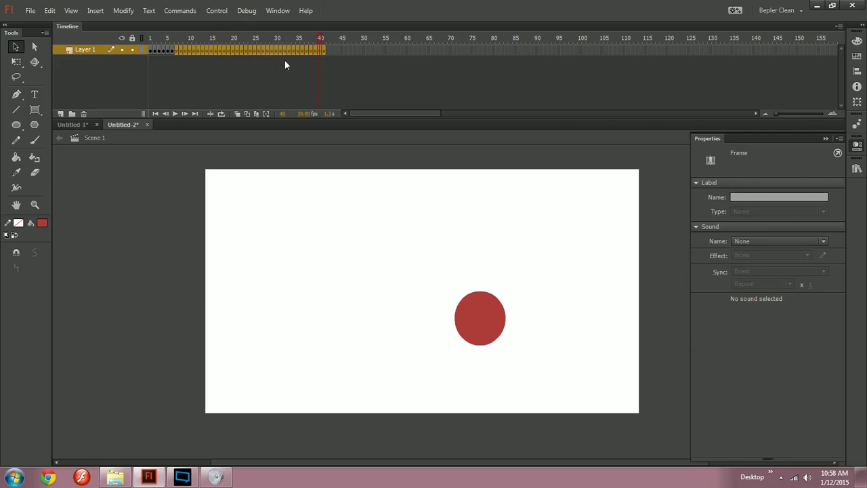
pyautogui.click(175, 49)
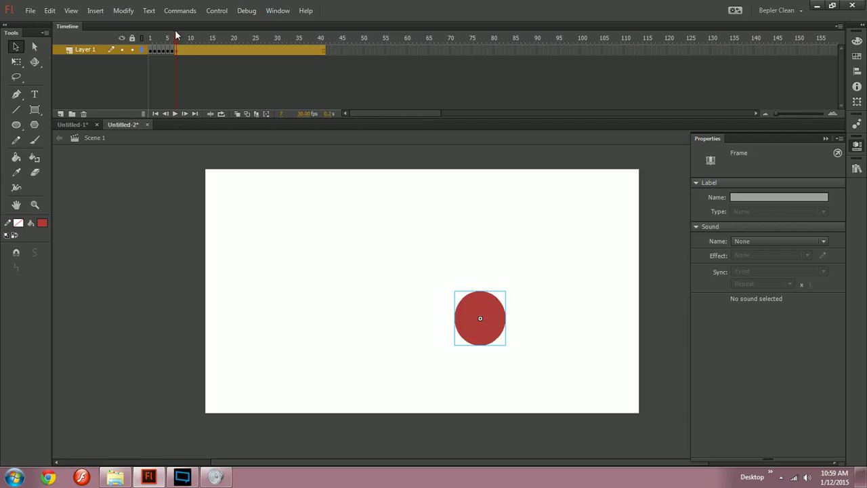
# - Insert keyframes at frames 8 to 11 of Layer 1 and move the circle at frame 11 to about X 513, Y 316
pyautogui.click(176, 50)
pyautogui.click(178, 81)
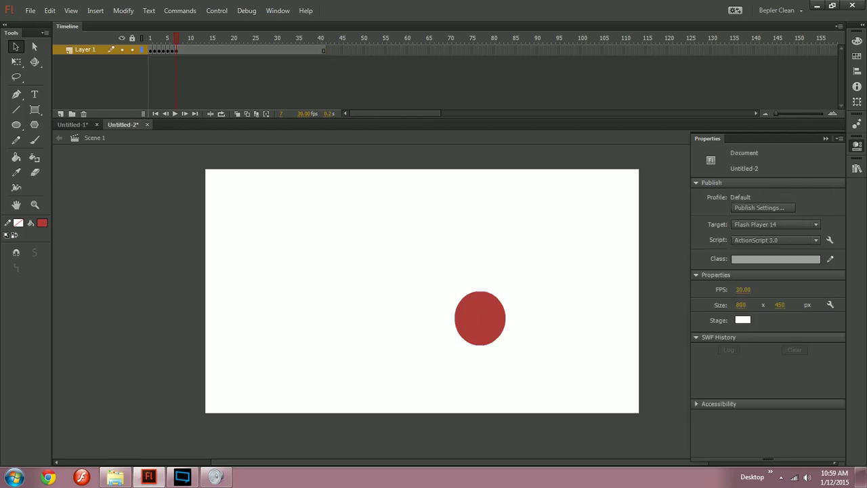
pyautogui.click(480, 318)
pyautogui.click(542, 278)
pyautogui.press('F6')
pyautogui.press('F6')
pyautogui.press('F6')
pyautogui.press('F6')
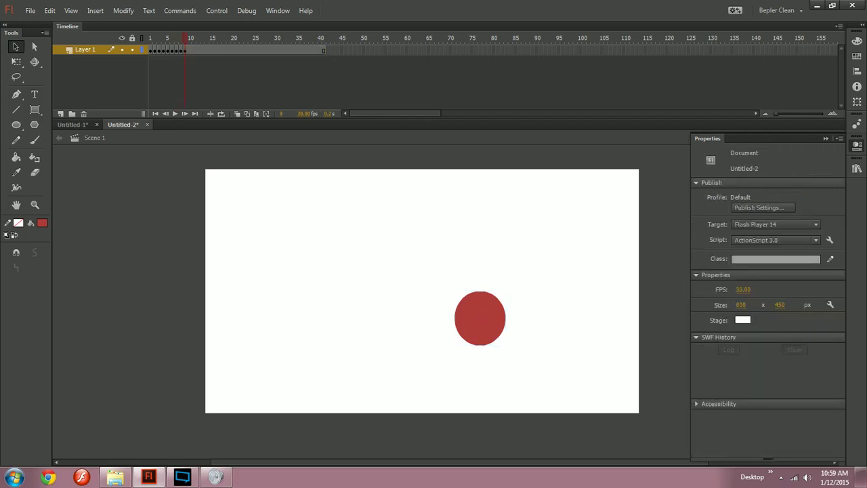
pyautogui.press('F6')
pyautogui.press('F6')
pyautogui.press('F6')
pyautogui.hotkey('ctrl', 'z')
pyautogui.hotkey('ctrl', 'z')
pyautogui.hotkey('ctrl', 'z')
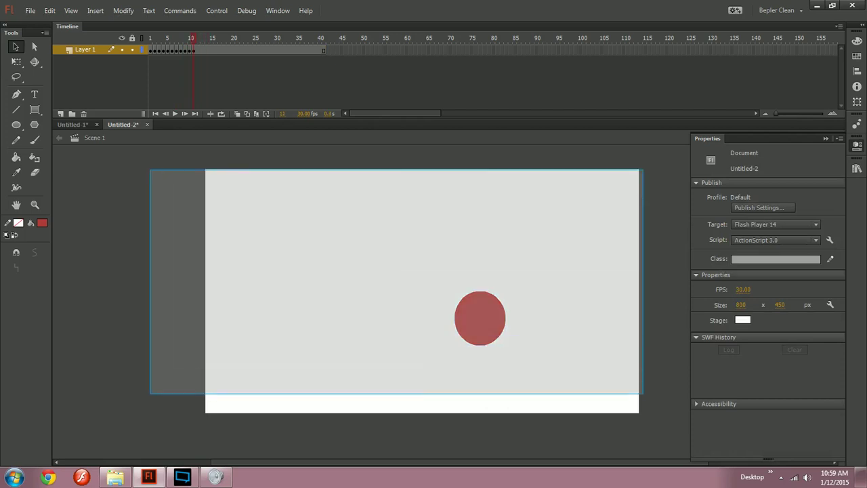
pyautogui.hotkey('ctrl', 'z')
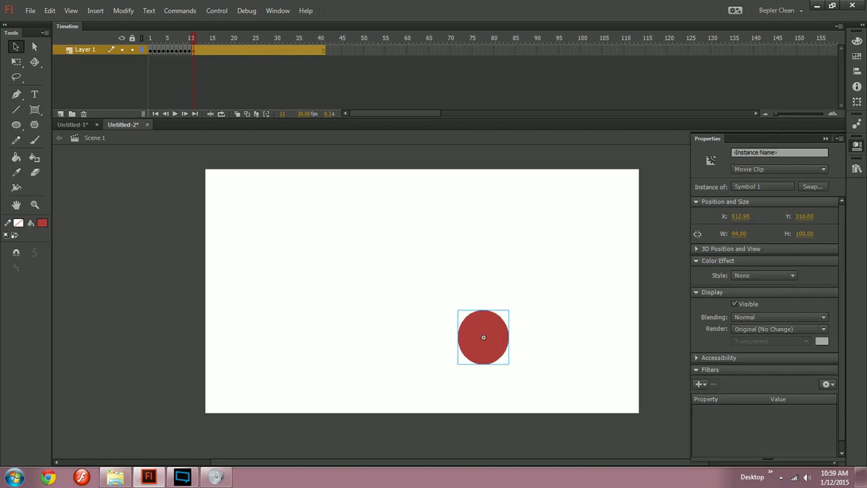
# - Turn on onion skinning and move the circle at frame 11 slightly above its previous-frame ghost
pyautogui.click(238, 113)
pyautogui.moveTo(484, 336); pyautogui.dragTo(479, 311)
pyautogui.click(225, 101)
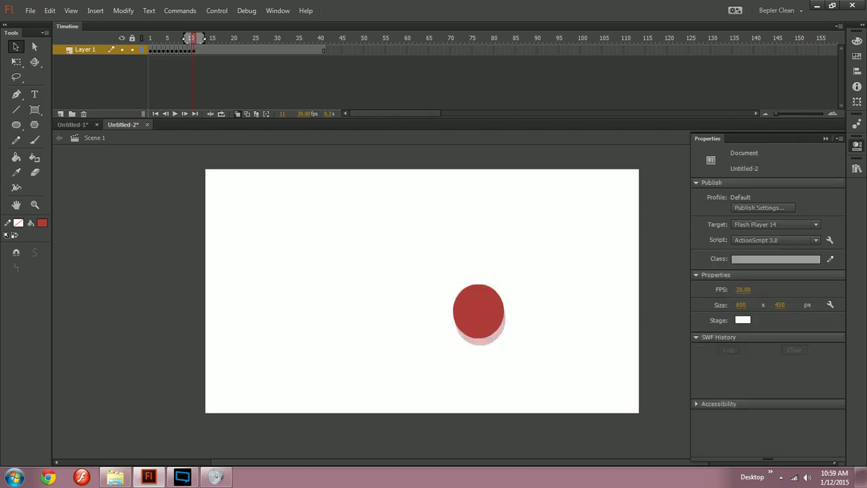
pyautogui.click(478, 311)
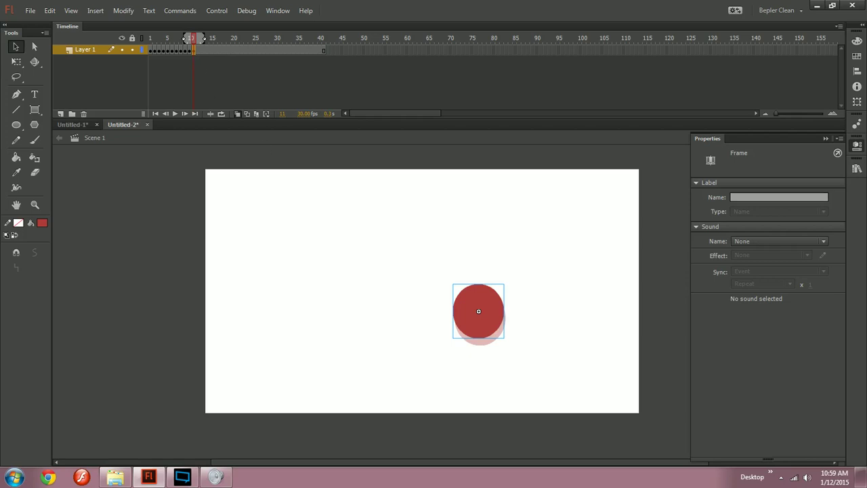
# - Continue the frame-by-frame motion with new keyframes through frame 17, placing circles toward the stage's upper-left area
pyautogui.press('F6')
pyautogui.moveTo(479, 311); pyautogui.dragTo(468, 300)
pyautogui.press('F6')
pyautogui.moveTo(468, 300); pyautogui.dragTo(333, 288)
pyautogui.press('F6')
pyautogui.press('F6')
pyautogui.press('F6')
pyautogui.press('F6')
pyautogui.moveTo(333, 288); pyautogui.dragTo(303, 235)
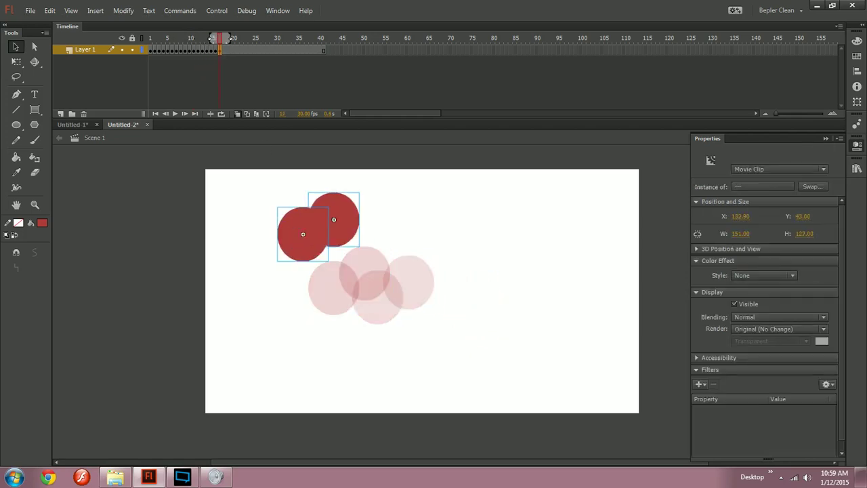
# - Move the lower of the two solid circles to about X 154, Y 145 and convert frames 17 to 41 to keyframes
pyautogui.click(248, 73)
pyautogui.click(224, 51)
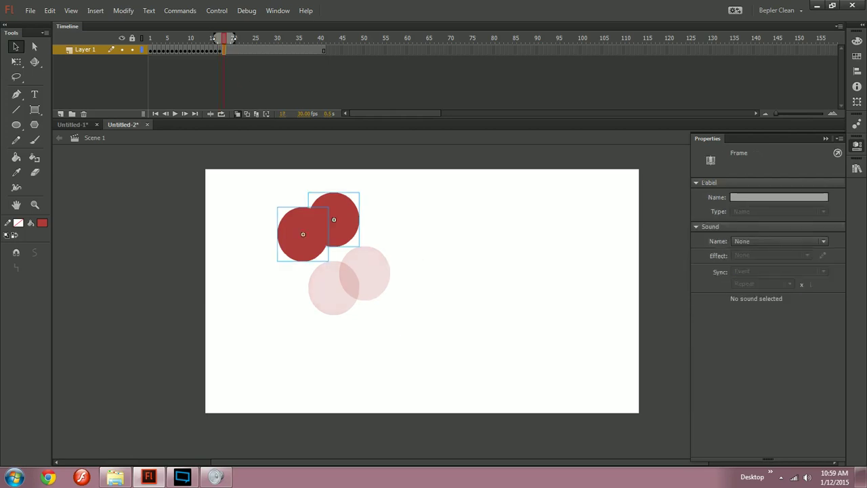
pyautogui.click(258, 193)
pyautogui.click(303, 235)
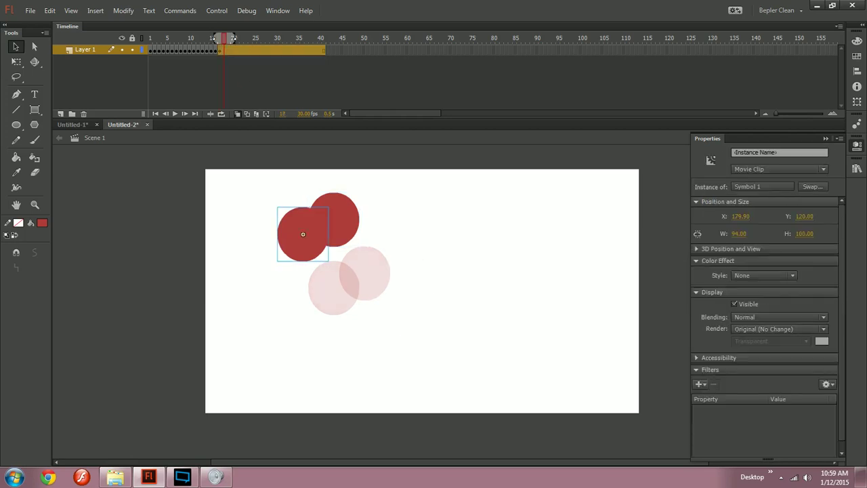
pyautogui.moveTo(303, 234); pyautogui.dragTo(289, 247)
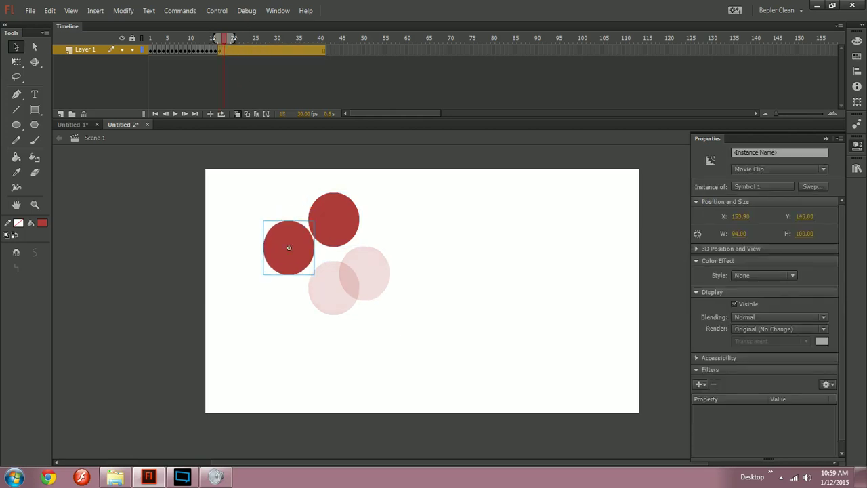
pyautogui.press('F6')
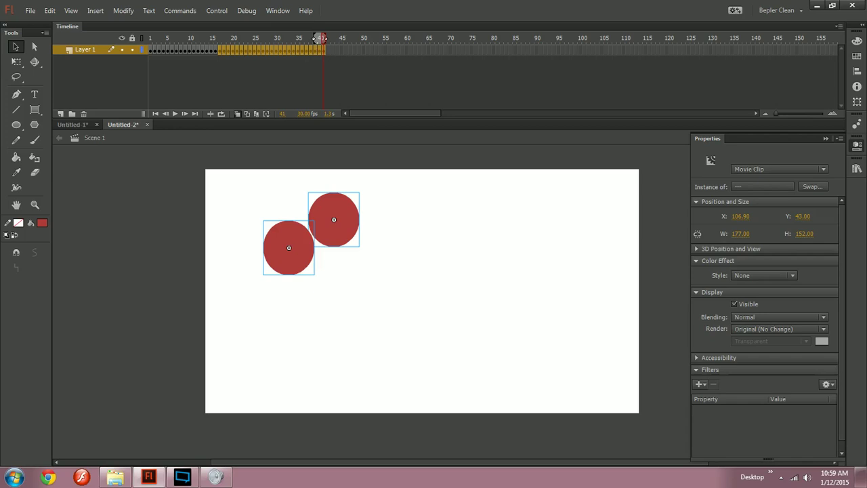
# - Undo the added keyframes and circle moves back to frame 7, and select the circle there
pyautogui.hotkey('ctrl', 'z')
pyautogui.hotkey('ctrl', 'z')
pyautogui.hotkey('ctrl', 'z')
pyautogui.hotkey('ctrl', 'z')
pyautogui.hotkey('ctrl', 'z')
pyautogui.hotkey('ctrl', 'z')
pyautogui.hotkey('ctrl', 'z')
pyautogui.hotkey('ctrl', 'z')
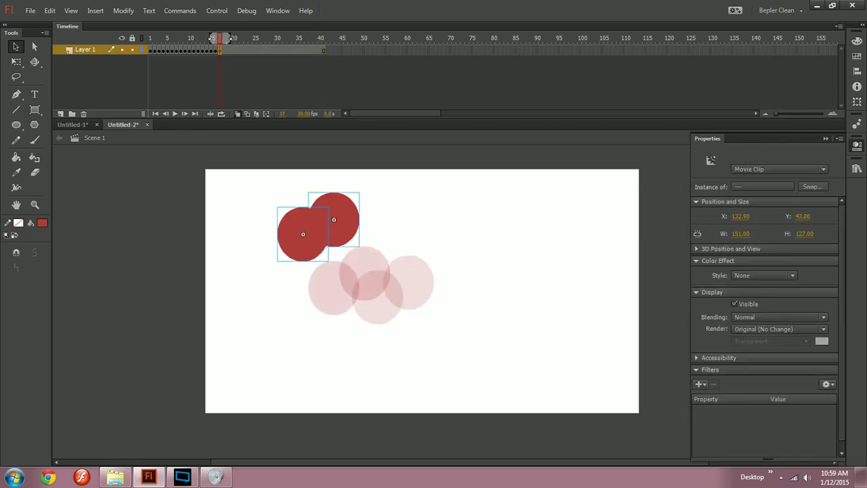
pyautogui.press(',')
pyautogui.press(',')
pyautogui.press(',')
pyautogui.press(',')
pyautogui.click(155, 85)
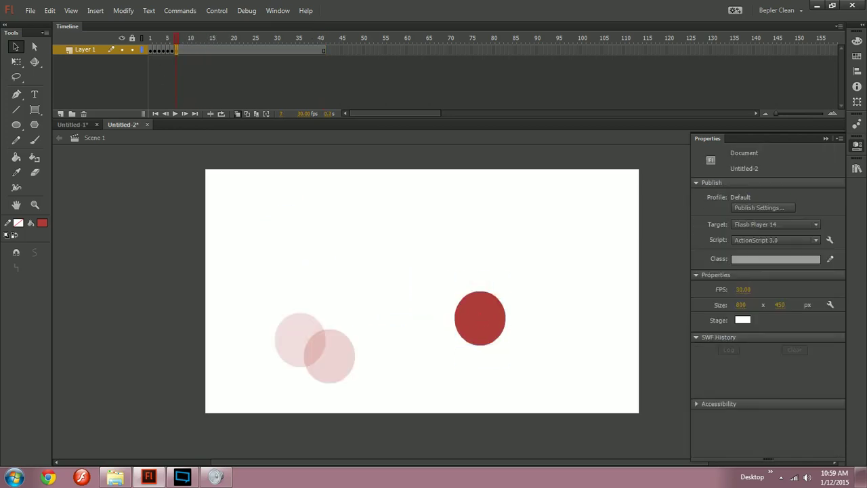
pyautogui.click(176, 50)
pyautogui.click(156, 77)
pyautogui.hotkey('ctrl', 'a')
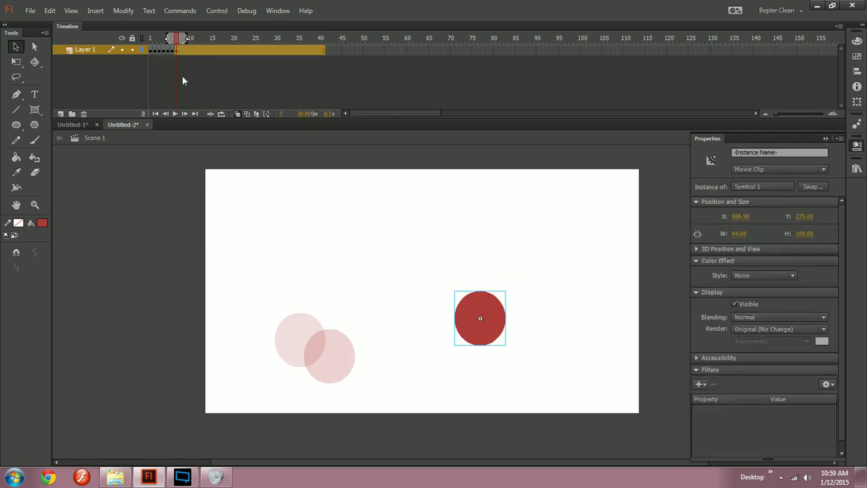
# - Create a new blank 800 x 450 px ActionScript 3.0 document at 30 fps
pyautogui.hotkey('ctrl', 'n')
pyautogui.press('Return')
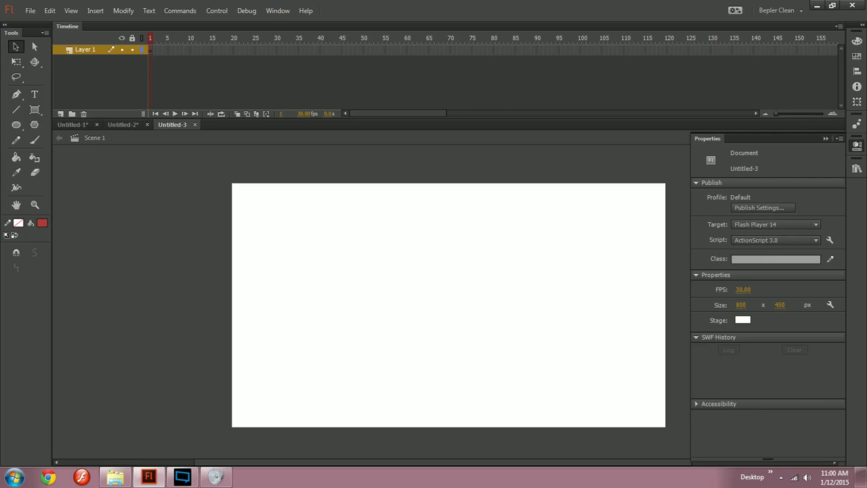
pyautogui.moveTo(449, 305); pyautogui.dragTo(363, 316)
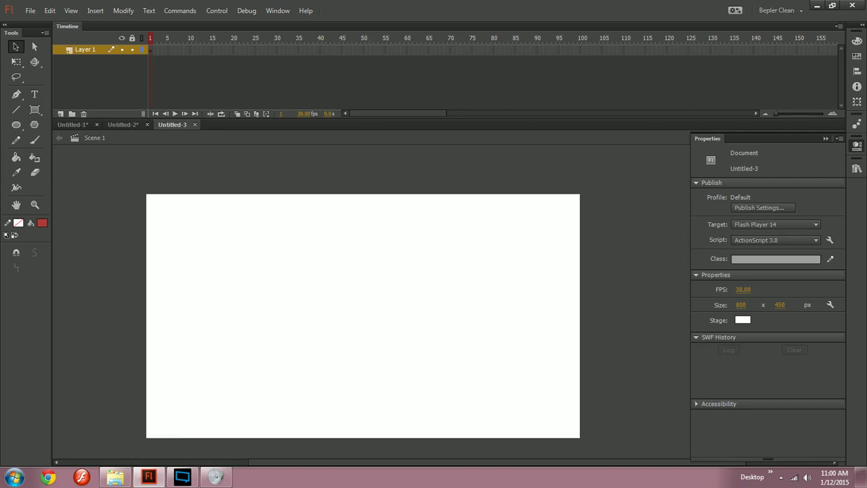
pyautogui.moveTo(278, 279)
pyautogui.mouseDown()
pyautogui.moveTo(391, 377)
pyautogui.moveTo(277, 279)
pyautogui.mouseUp()
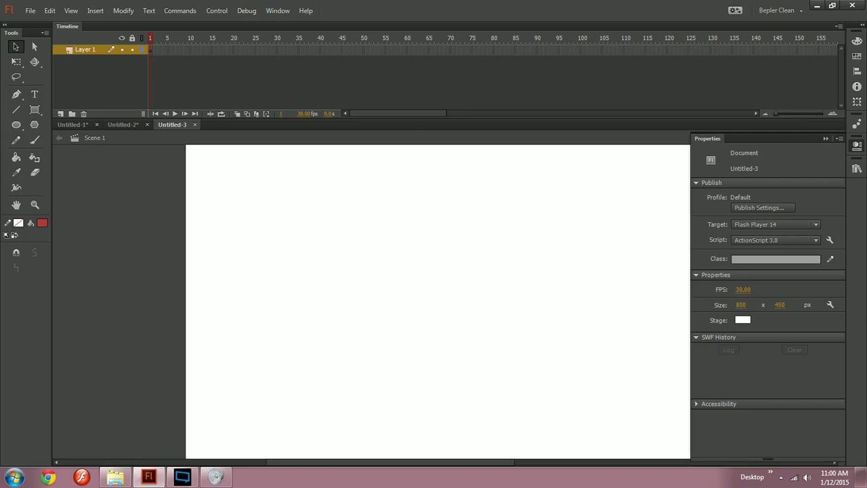
pyautogui.hotkey('ctrl', '-')
pyautogui.moveTo(449, 305); pyautogui.dragTo(265, 269)
pyautogui.moveTo(195, 237); pyautogui.dragTo(224, 271)
pyautogui.press('r')
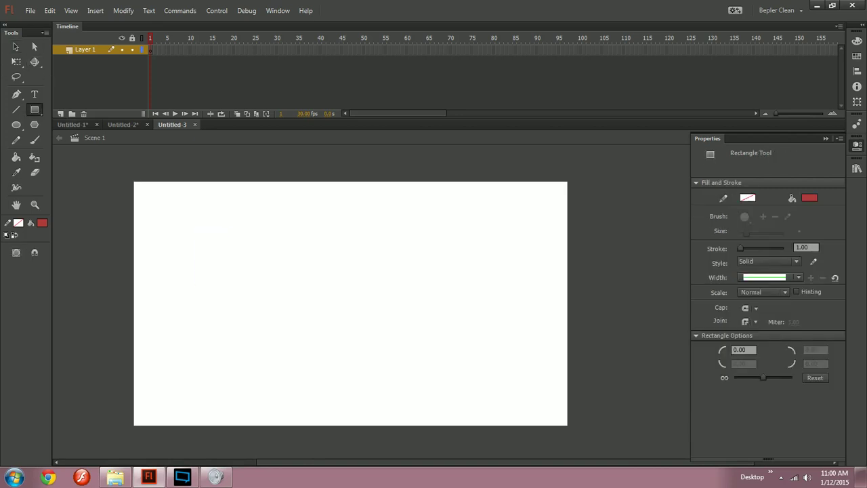
pyautogui.press('v')
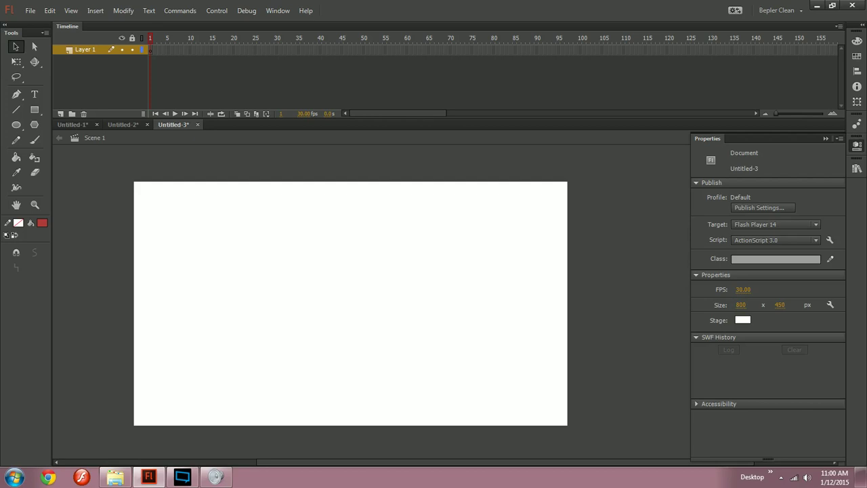
pyautogui.moveTo(274, 293); pyautogui.dragTo(240, 338)
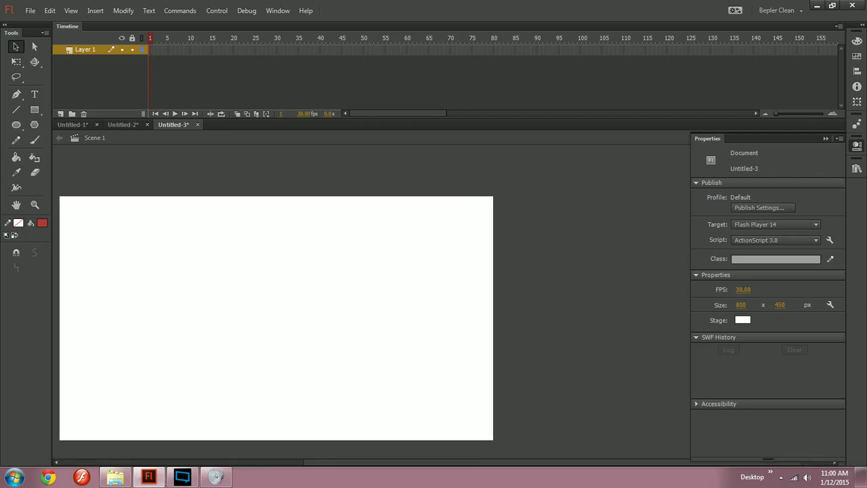
pyautogui.press('b')
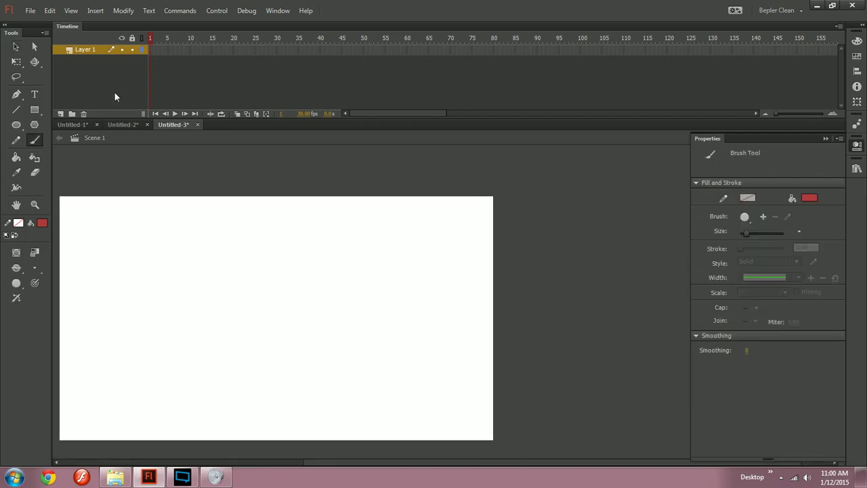
pyautogui.moveTo(240, 338); pyautogui.dragTo(319, 317)
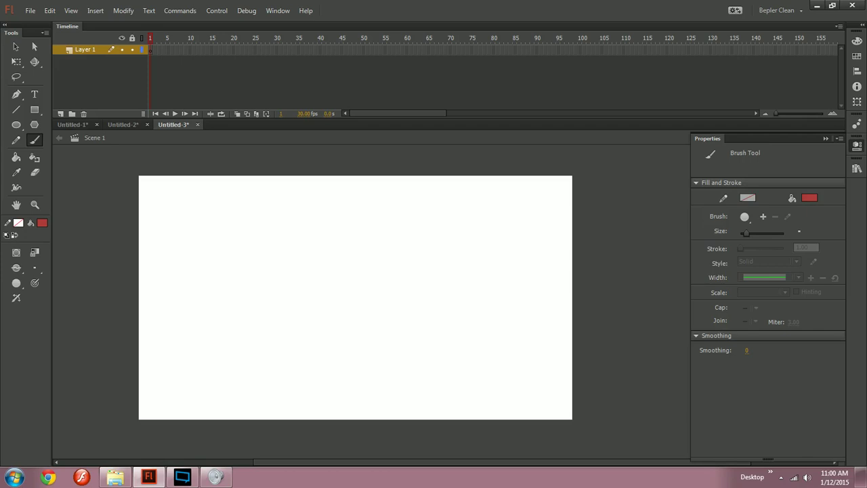
pyautogui.moveTo(229, 250); pyautogui.dragTo(324, 277)
pyautogui.moveTo(293, 251); pyautogui.dragTo(433, 288)
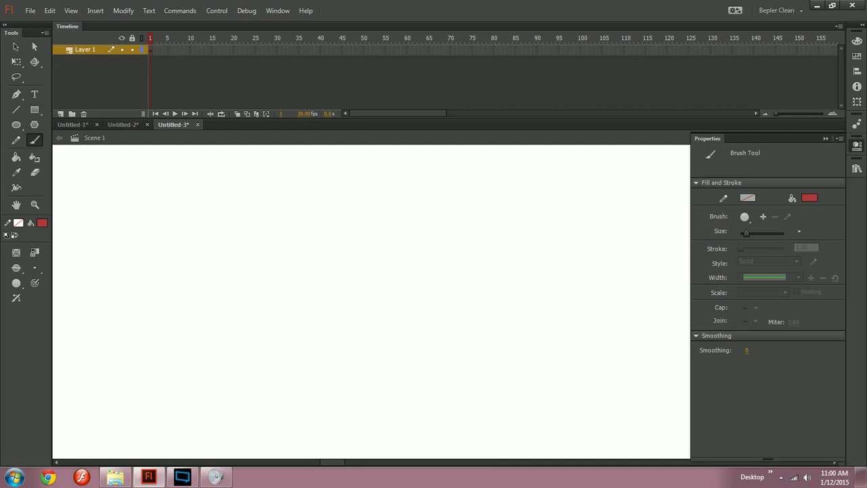
pyautogui.keyDown('ctrl'); pyautogui.keyDown('alt'); pyautogui.click(429, 266); pyautogui.keyUp('alt'); pyautogui.keyUp('ctrl')
pyautogui.keyDown('ctrl'); pyautogui.keyDown('alt'); pyautogui.click(430, 266); pyautogui.keyUp('alt'); pyautogui.keyUp('ctrl')
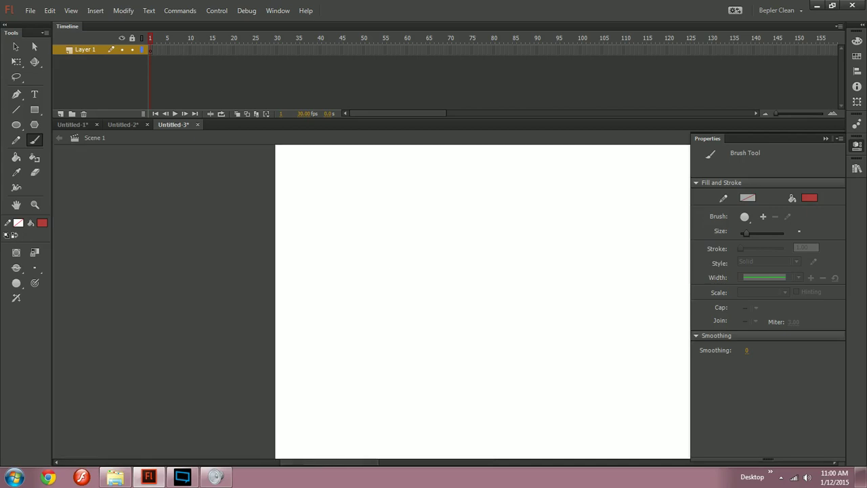
pyautogui.keyDown('ctrl'); pyautogui.keyDown('alt'); pyautogui.click(428, 267); pyautogui.keyUp('alt'); pyautogui.keyUp('ctrl')
pyautogui.keyDown('ctrl'); pyautogui.keyDown('alt'); pyautogui.click(427, 267); pyautogui.keyUp('alt'); pyautogui.keyUp('ctrl')
pyautogui.moveTo(428, 267); pyautogui.dragTo(98, 157)
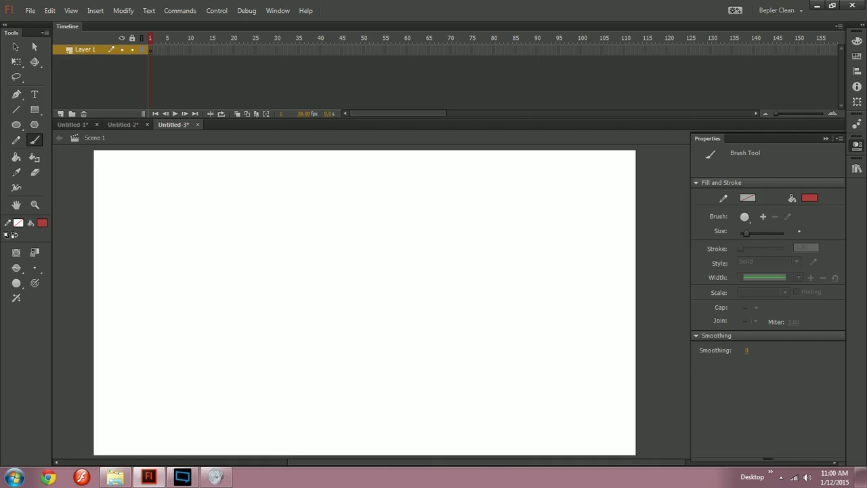
pyautogui.keyDown('ctrl'); pyautogui.keyDown('alt'); pyautogui.click(392, 260); pyautogui.keyUp('alt'); pyautogui.keyUp('ctrl')
pyautogui.press('v')
pyautogui.moveTo(429, 320)
pyautogui.mouseDown()
pyautogui.moveTo(429, 311)
pyautogui.moveTo(333, 336)
pyautogui.mouseUp()
pyautogui.keyDown('ctrl'); pyautogui.click(429, 310); pyautogui.keyUp('ctrl')
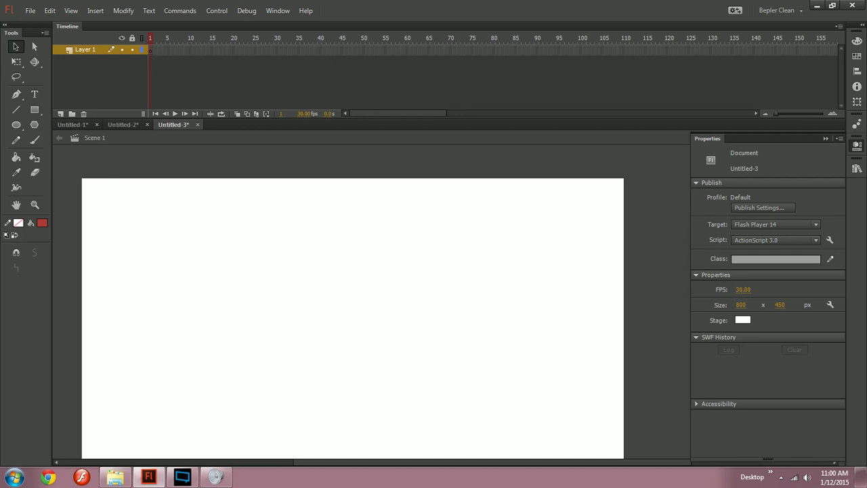
pyautogui.moveTo(352, 318); pyautogui.dragTo(348, 289)
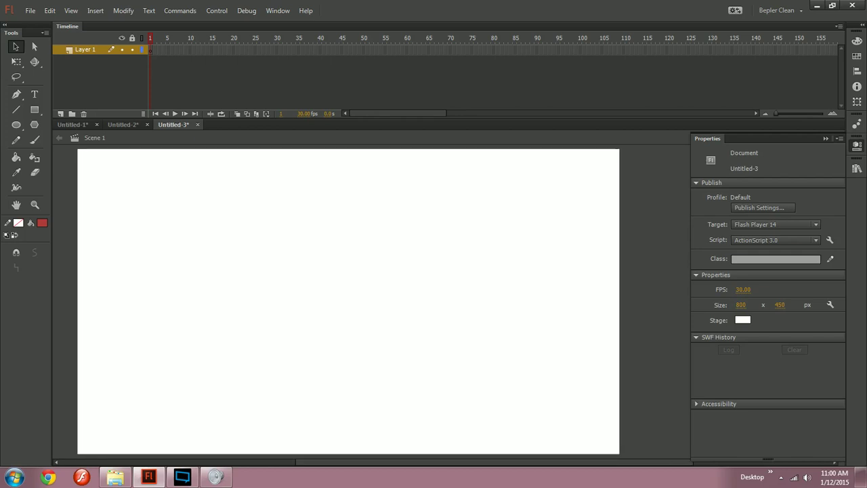
pyautogui.moveTo(262, 263); pyautogui.dragTo(314, 295)
pyautogui.click(182, 477)
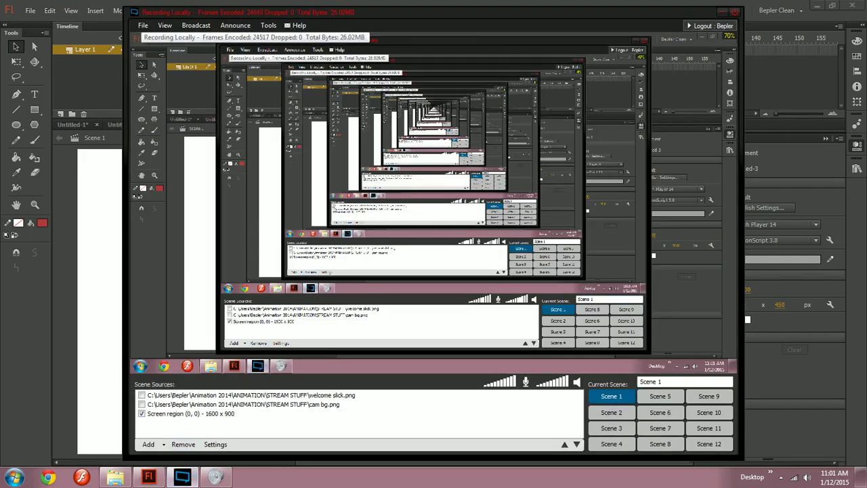
pyautogui.hotkey('alt', 'Tab')
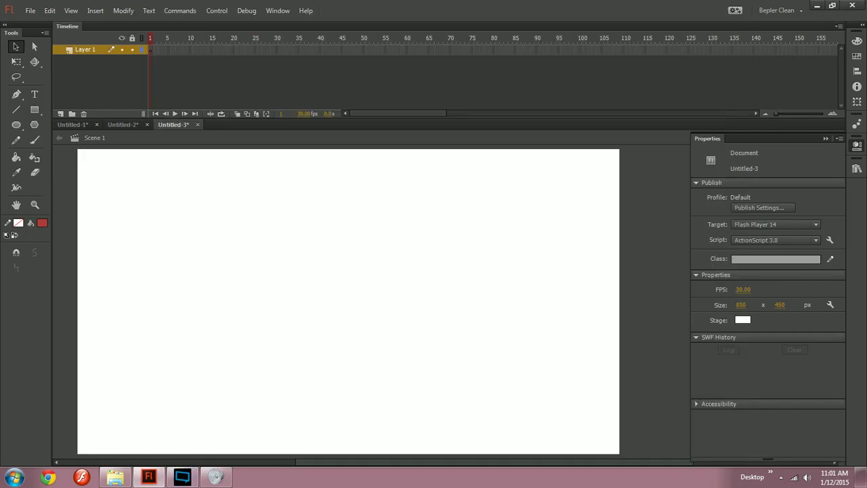
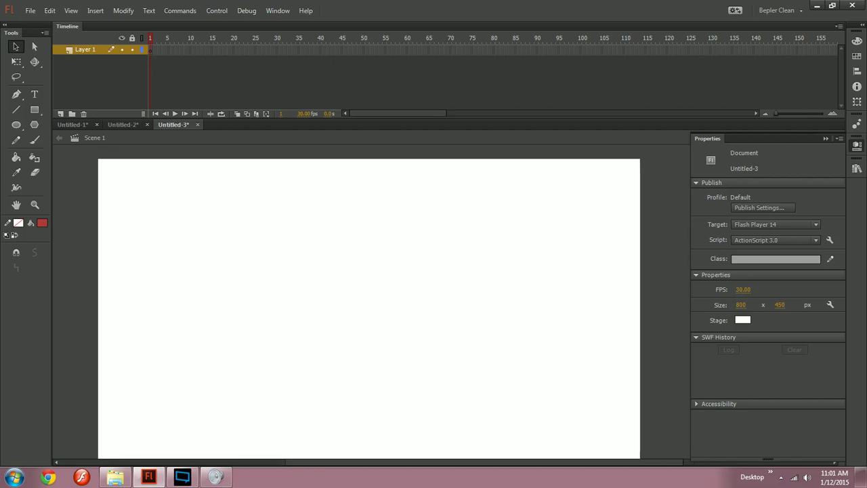
# - Draw a red square about 196 x 196 px without an outline and move it toward the left side of the stage
pyautogui.press('e')
pyautogui.press('t')
pyautogui.moveTo(219, 218); pyautogui.dragTo(349, 371)
pyautogui.press('Escape')
pyautogui.press('r')
pyautogui.press('v')
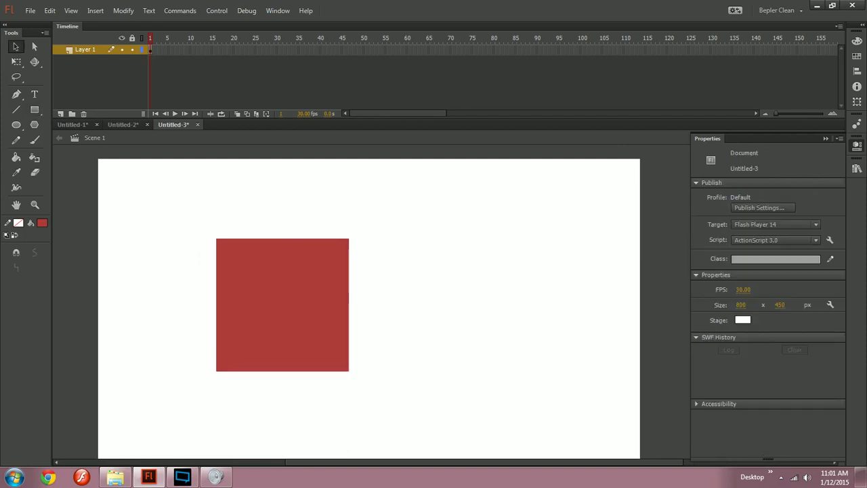
pyautogui.moveTo(349, 338); pyautogui.dragTo(295, 352)
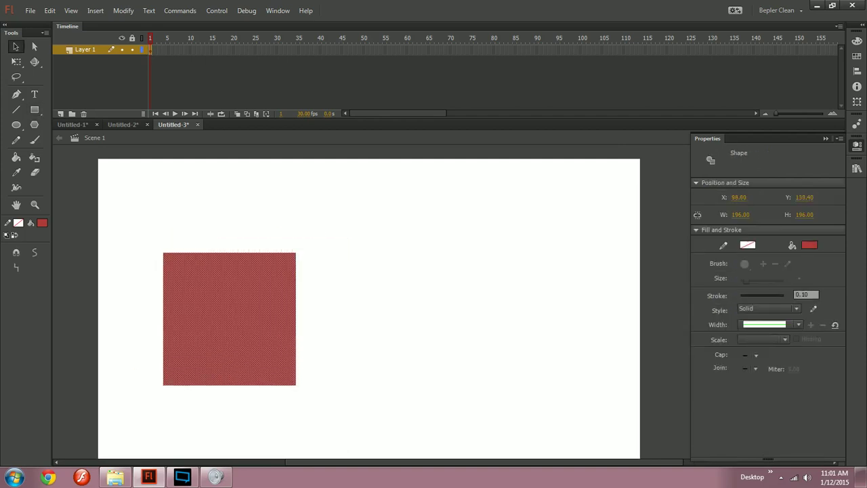
# - Convert the red square to a movie clip symbol and show it in the document's library
pyautogui.press('F8')
pyautogui.press('Return')
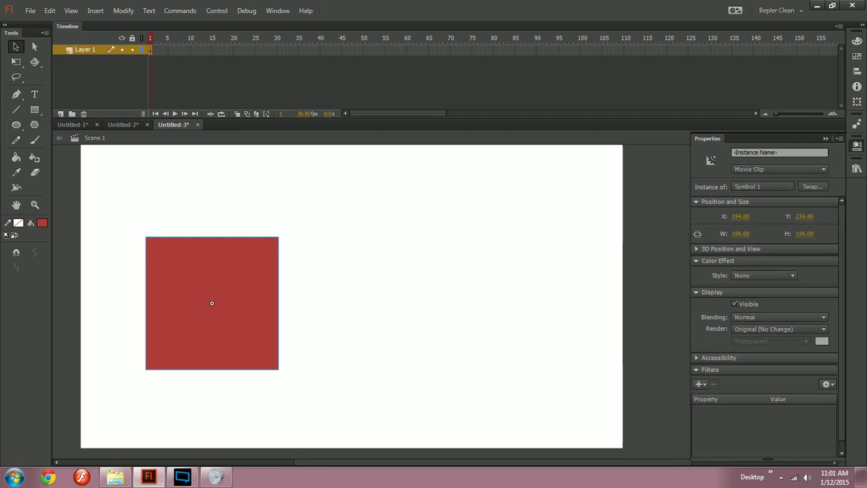
pyautogui.hotkey('ctrl', 'l')
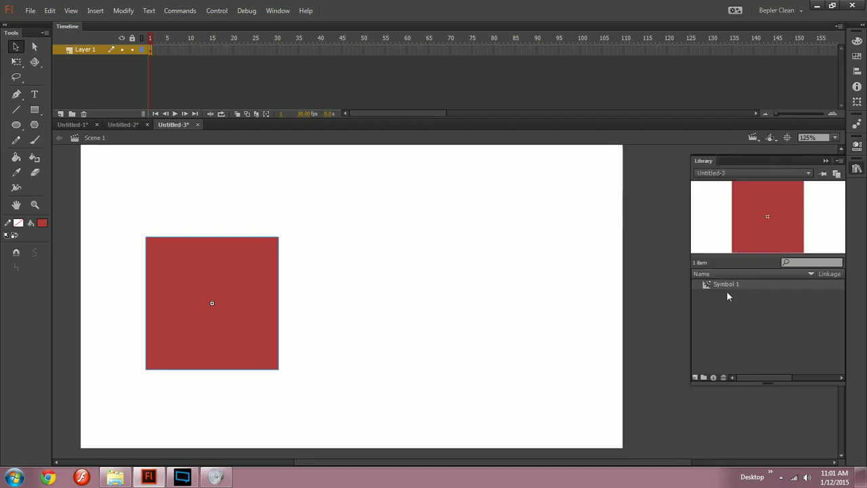
pyautogui.click(737, 292)
pyautogui.moveTo(396, 305); pyautogui.dragTo(429, 344)
pyautogui.click(173, 315)
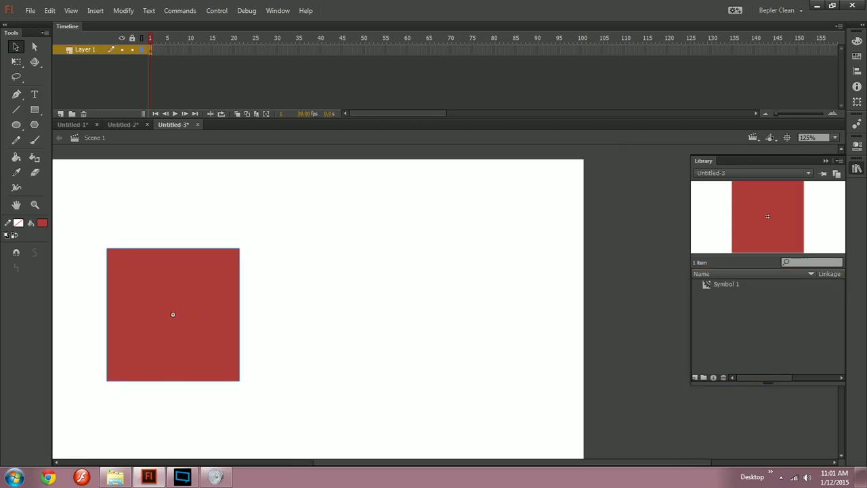
pyautogui.press('Escape')
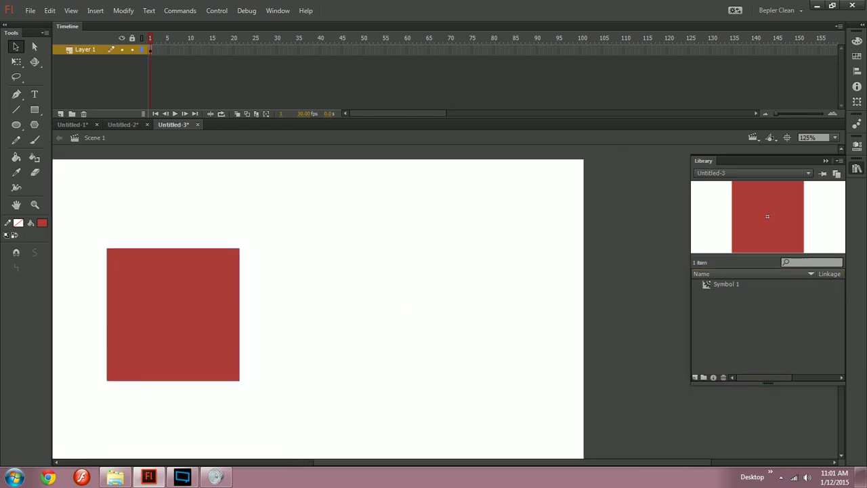
# - Draw a tall blue rectangle without an outline on the right side of the stage
pyautogui.press('r')
pyautogui.click(42, 222)
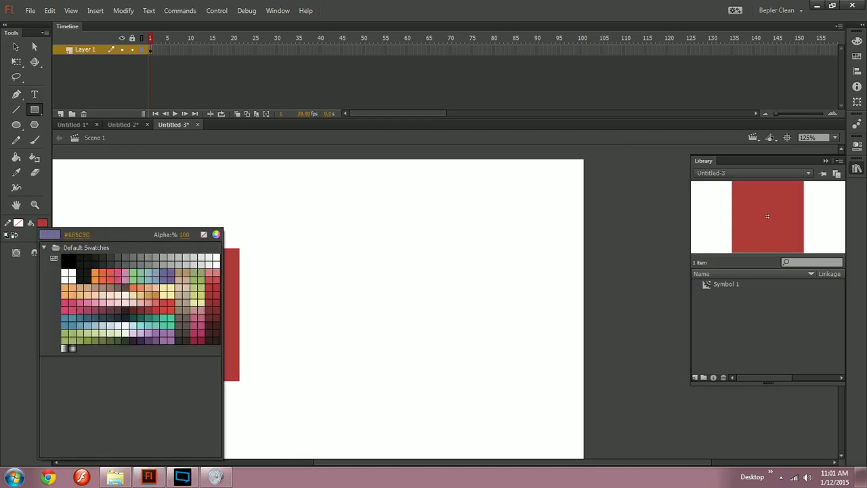
pyautogui.click(80, 318)
pyautogui.moveTo(424, 247)
pyautogui.mouseDown()
pyautogui.moveTo(447, 333)
pyautogui.moveTo(493, 396)
pyautogui.mouseUp()
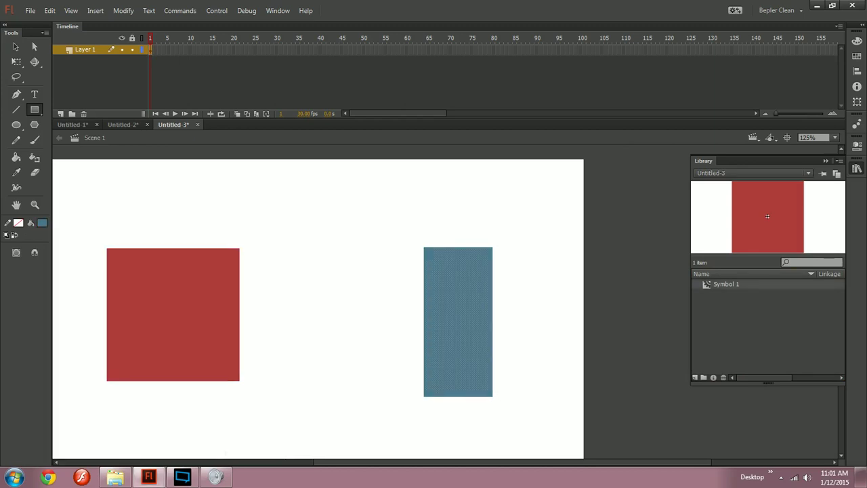
# - Convert the blue rectangle to a movie clip symbol and move the two symbols slightly closer together
pyautogui.press('F8')
pyautogui.press('Return')
pyautogui.press('v')
pyautogui.moveTo(459, 322); pyautogui.dragTo(447, 308)
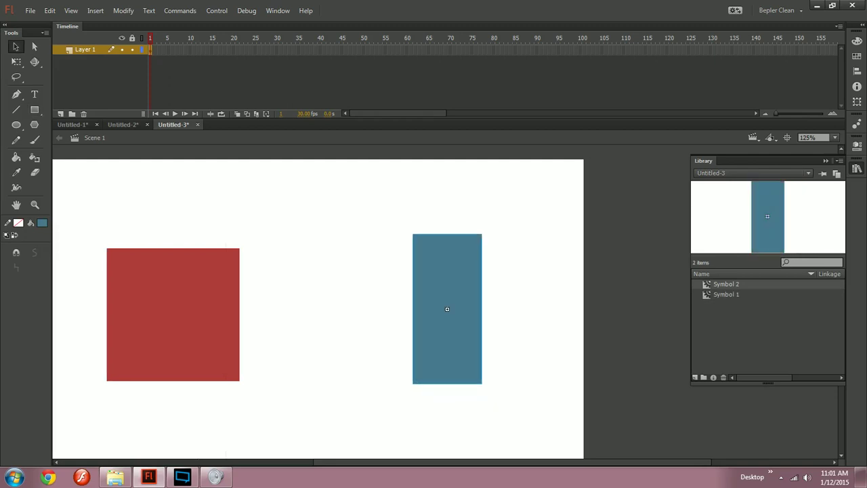
pyautogui.moveTo(192, 315); pyautogui.dragTo(222, 316)
pyautogui.press('Escape')
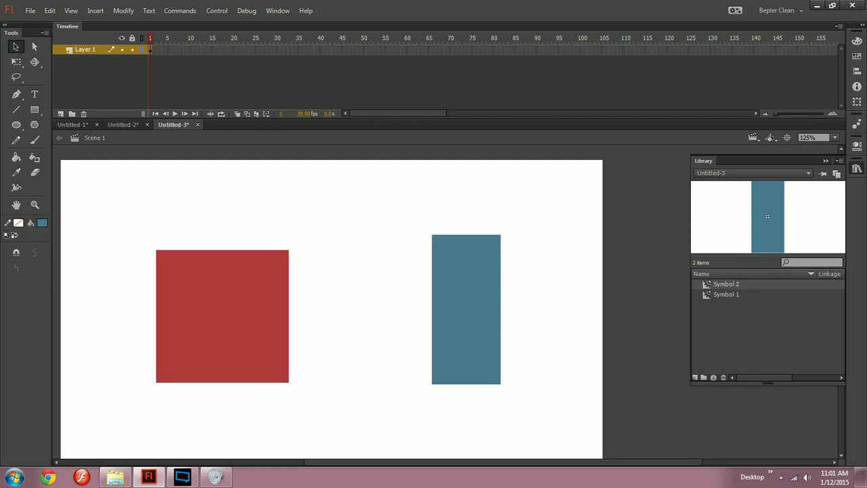
# - Add a second layer inside the red square's symbol and return to the main scene
pyautogui.doubleClick(222, 316)
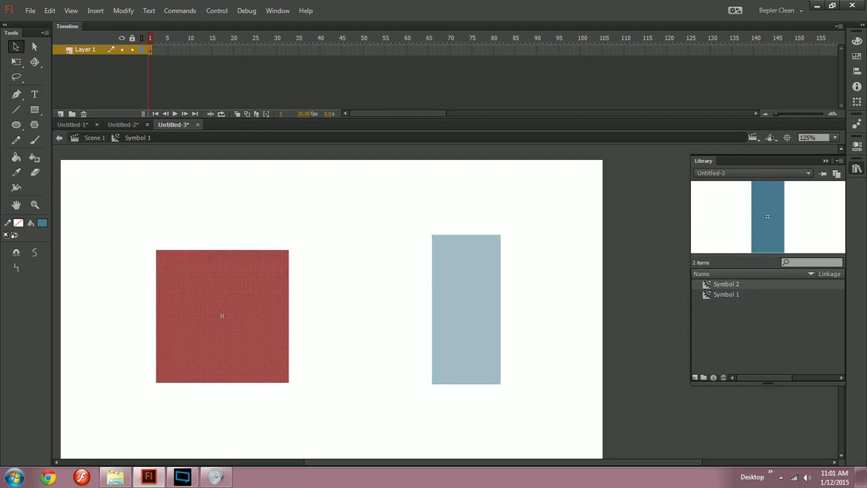
pyautogui.click(60, 113)
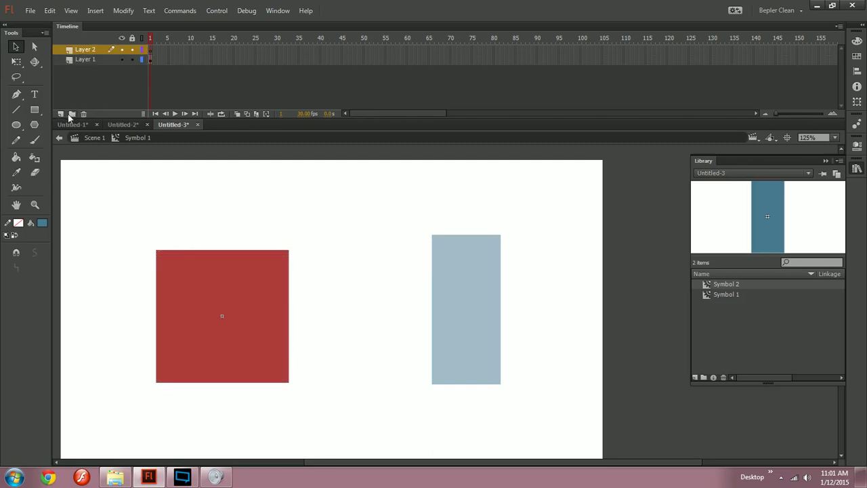
pyautogui.click(94, 138)
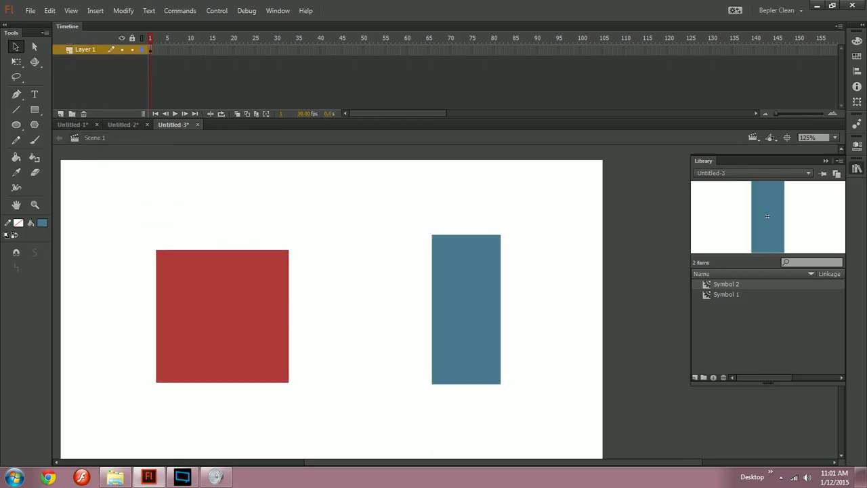
pyautogui.doubleClick(217, 304)
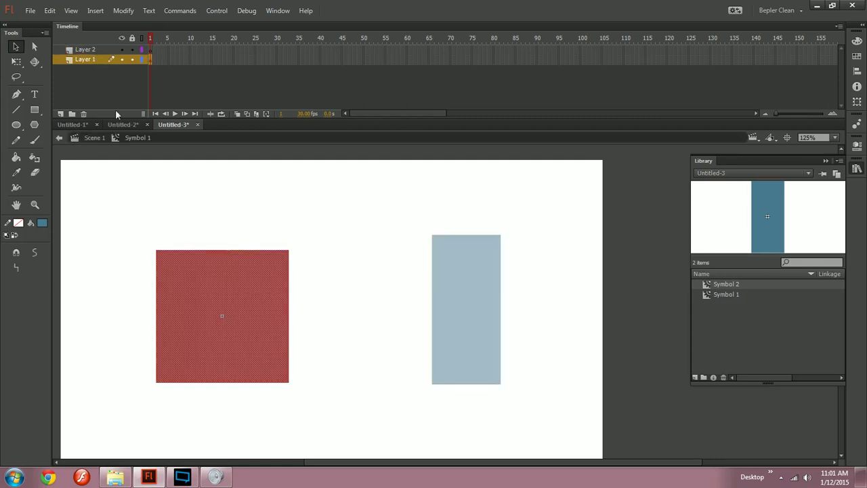
pyautogui.click(95, 137)
# - Add four new layers inside the blue rectangle's symbol and return to the main scene
pyautogui.doubleClick(465, 310)
pyautogui.click(61, 114)
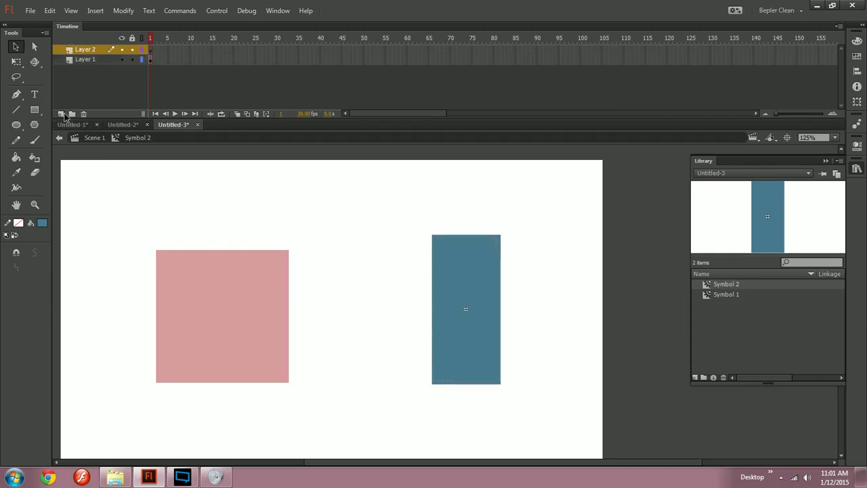
pyautogui.click(60, 113)
pyautogui.click(60, 113)
pyautogui.click(60, 114)
pyautogui.click(94, 138)
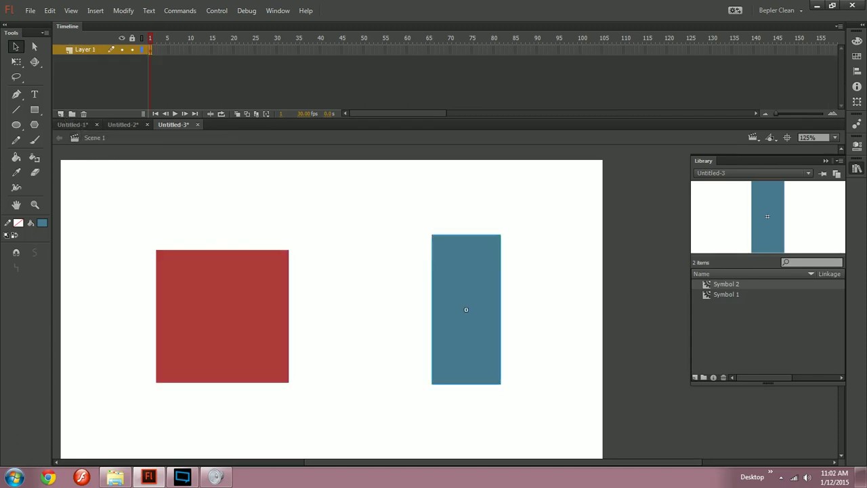
# - Inspect the contents and layers inside the red square's symbol and return to the main scene
pyautogui.moveTo(353, 298); pyautogui.dragTo(404, 302)
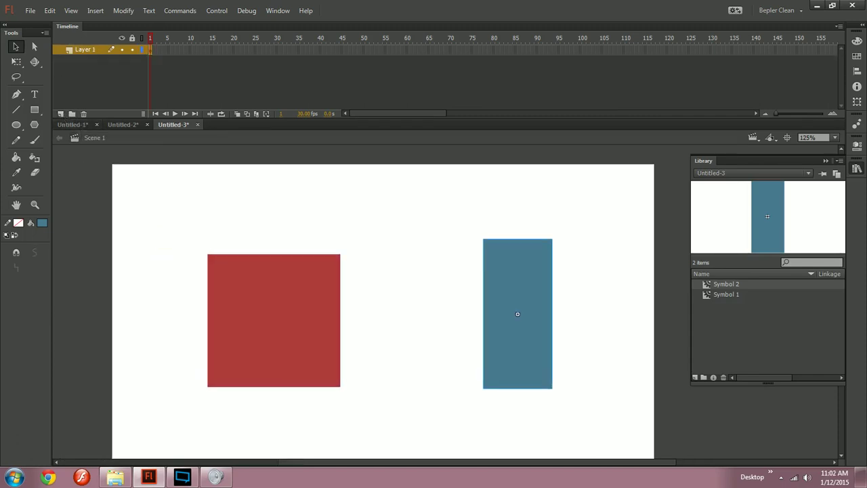
pyautogui.doubleClick(273, 320)
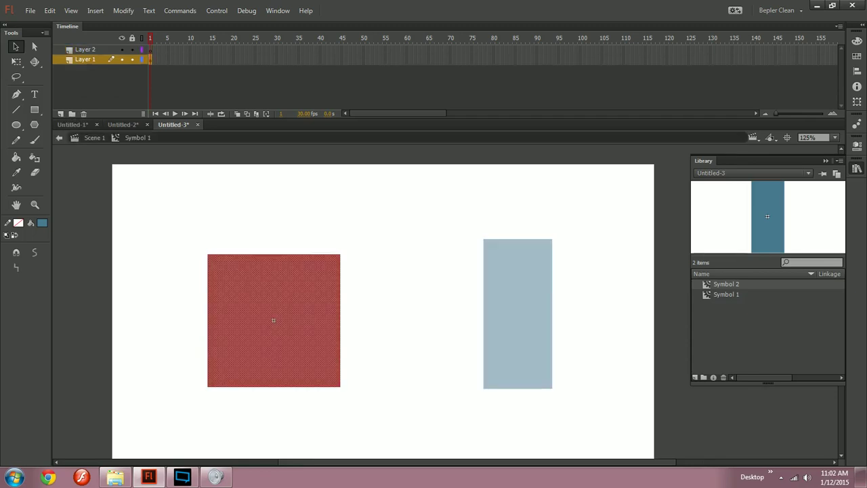
pyautogui.moveTo(338, 303); pyautogui.dragTo(338, 319)
pyautogui.hotkey('ctrl', 'z')
pyautogui.click(423, 263)
pyautogui.moveTo(423, 263); pyautogui.dragTo(407, 314)
pyautogui.moveTo(362, 363); pyautogui.dragTo(324, 303)
pyautogui.doubleClick(324, 303)
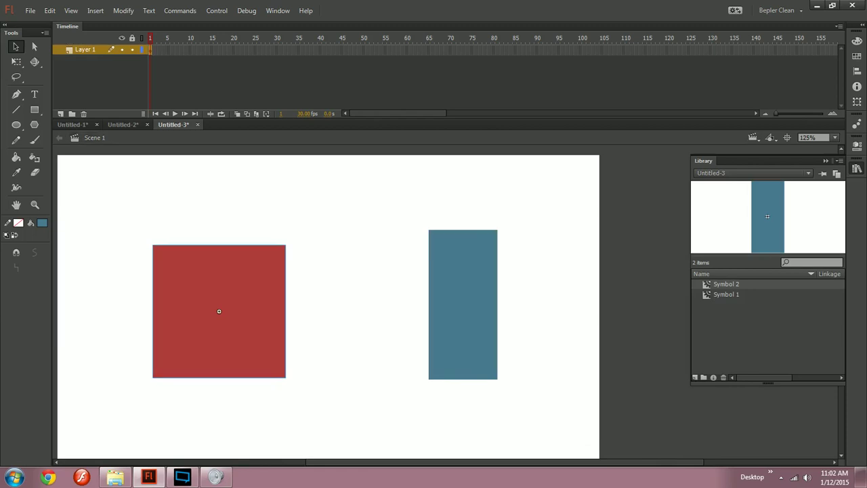
# - Nest a new movie clip symbol inside the blue rectangle's symbol from its Layer 1 shape, and return to the main scene
pyautogui.doubleClick(463, 304)
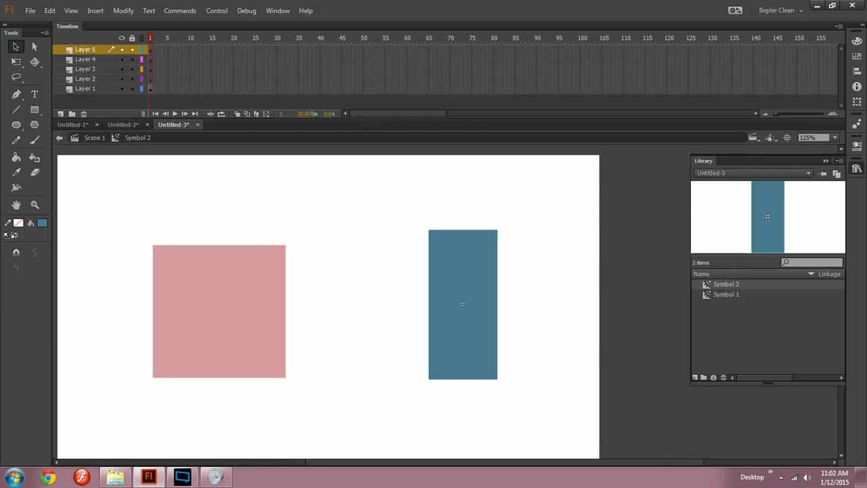
pyautogui.click(463, 305)
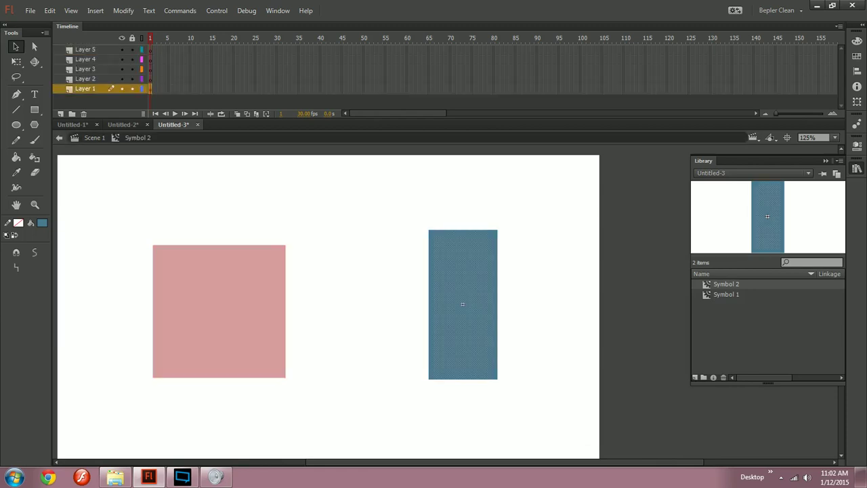
pyautogui.press('F8')
pyautogui.press('Return')
pyautogui.doubleClick(463, 305)
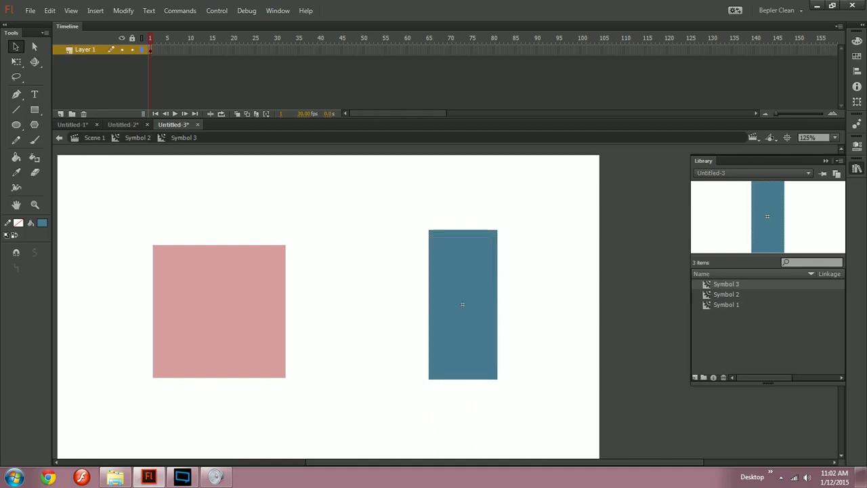
pyautogui.hotkey('ctrl', 'e')
pyautogui.click(219, 311)
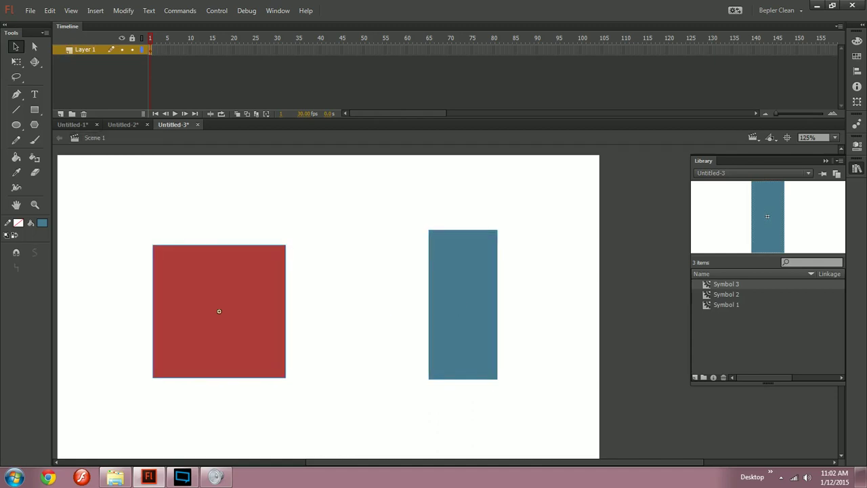
# - Enlarge the red square symbol to several times its size with Free Transform and move it partly off the stage's left edge
pyautogui.doubleClick(218, 311)
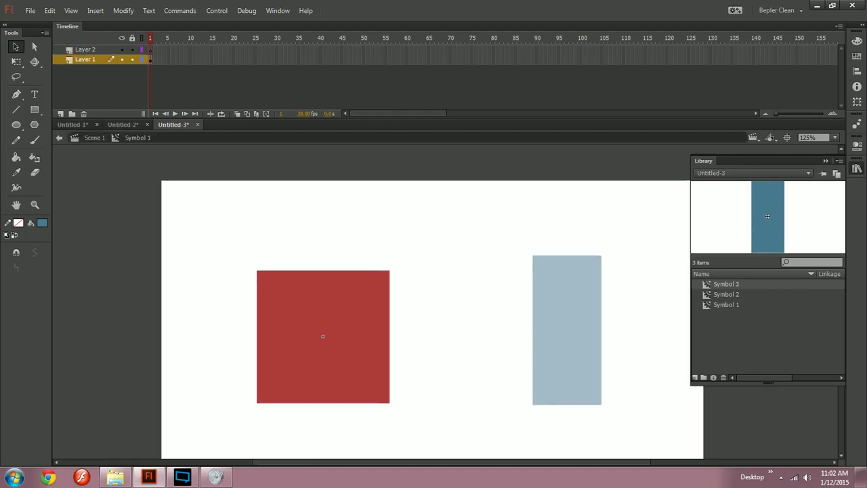
pyautogui.hotkey('ctrl', 'e')
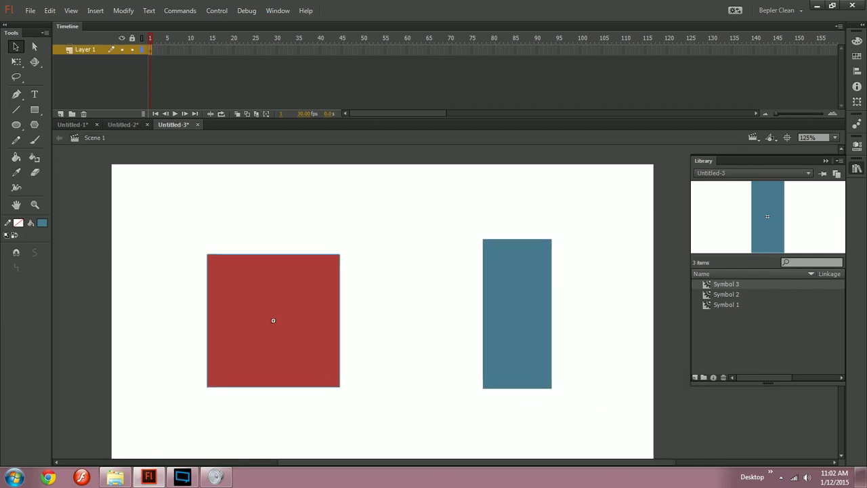
pyautogui.press('q')
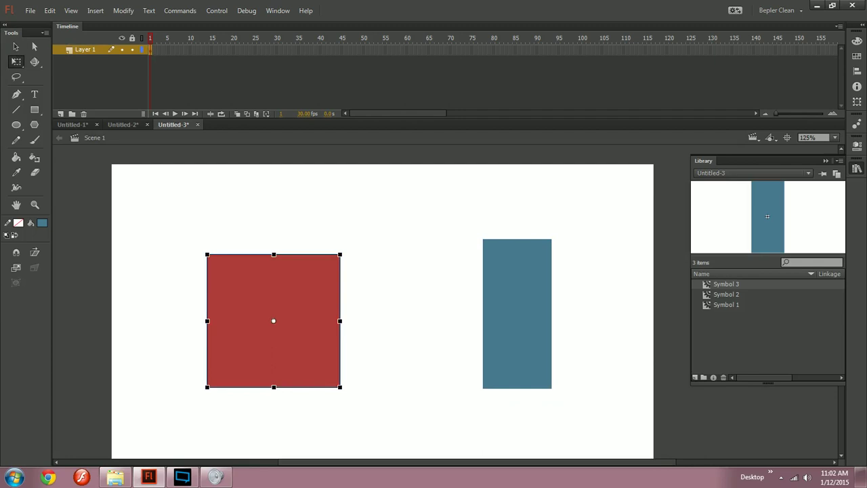
pyautogui.moveTo(340, 255); pyautogui.dragTo(445, 149)
pyautogui.moveTo(401, 268); pyautogui.dragTo(163, 252)
pyautogui.hotkey('ctrl', '-')
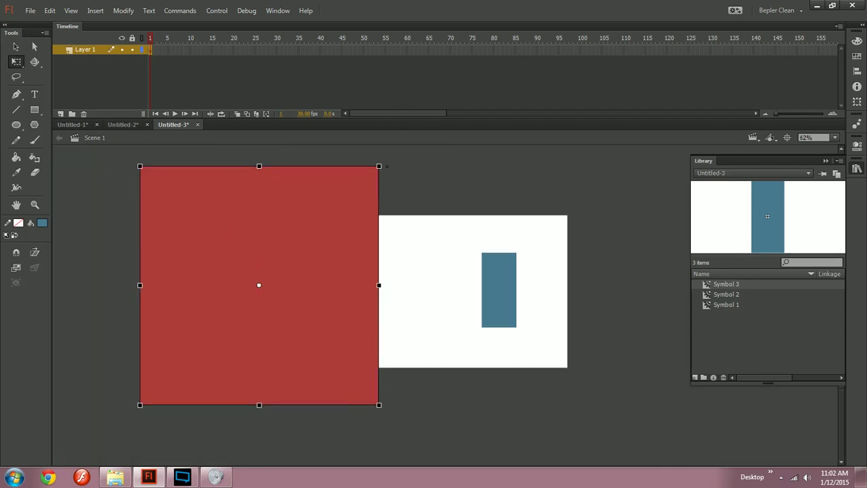
pyautogui.hotkey('ctrl', '=')
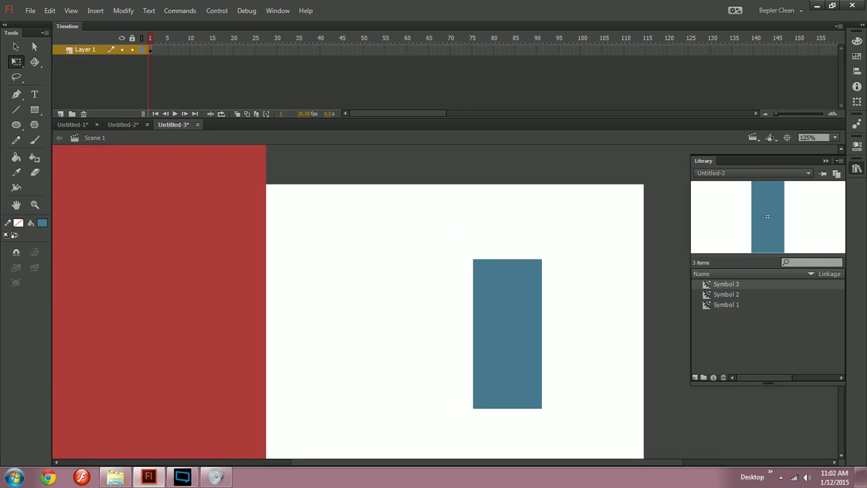
# - Paint a short horizontal brush stroke between the red square and the blue rectangle and nudge it upward in small increments
pyautogui.press('b')
pyautogui.moveTo(346, 289); pyautogui.dragTo(365, 295)
pyautogui.press('v')
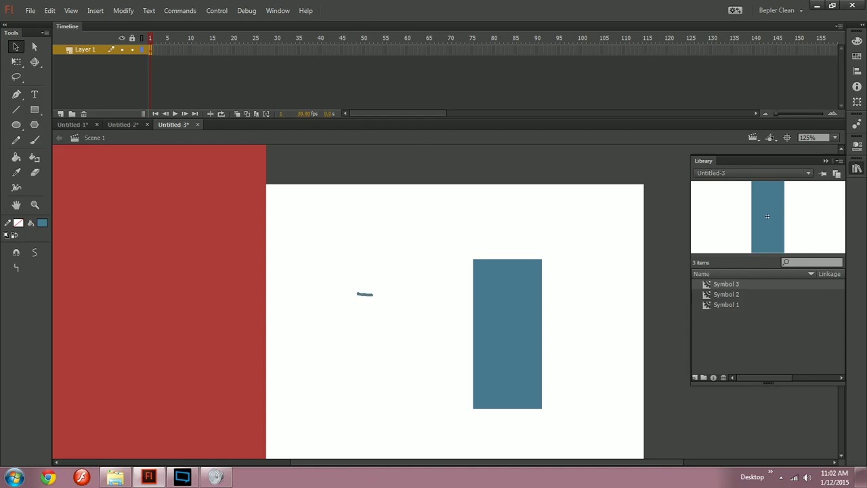
pyautogui.moveTo(365, 295); pyautogui.dragTo(369, 293)
pyautogui.press('Up')
pyautogui.press('Up')
pyautogui.press('Up')
pyautogui.moveTo(369, 291); pyautogui.dragTo(384, 455)
pyautogui.press('Delete')
# - Nudge the brush stroke vertically in large and small increments, and delete it from the stage
pyautogui.hotkey('shift', 'Up')
pyautogui.hotkey('shift', 'Up')
pyautogui.hotkey('shift', 'Up')
pyautogui.hotkey('shift', 'Up')
pyautogui.hotkey('shift', 'Down')
pyautogui.hotkey('shift', 'Down')
pyautogui.press('Up')
pyautogui.press('Up')
pyautogui.press('Up')
pyautogui.press('Up')
pyautogui.press('Up')
pyautogui.press('Up')
pyautogui.moveTo(383, 441)
pyautogui.mouseDown()
pyautogui.moveTo(382, 367)
pyautogui.moveTo(365, 360)
pyautogui.mouseUp()
pyautogui.hotkey('shift', 'Up')
pyautogui.hotkey('shift', 'Up')
pyautogui.hotkey('shift', 'Up')
pyautogui.hotkey('shift', 'Up')
pyautogui.hotkey('shift', 'Up')
pyautogui.hotkey('shift', 'Up')
pyautogui.hotkey('shift', 'Up')
pyautogui.hotkey('shift', 'Up')
pyautogui.hotkey('shift', 'Up')
pyautogui.hotkey('shift', 'Up')
pyautogui.hotkey('shift', 'Up')
pyautogui.hotkey('shift', 'Up')
pyautogui.hotkey('shift', 'Up')
pyautogui.hotkey('shift', 'Up')
pyautogui.hotkey('shift', 'Up')
pyautogui.hotkey('shift', 'Up')
pyautogui.hotkey('shift', 'Up')
pyautogui.moveTo(365, 267); pyautogui.dragTo(377, 342)
pyautogui.press('Delete')
# - Draw a small pentagon inside the blue rectangle's symbol, just left of the rectangle, with the view at 100%
pyautogui.doubleClick(507, 334)
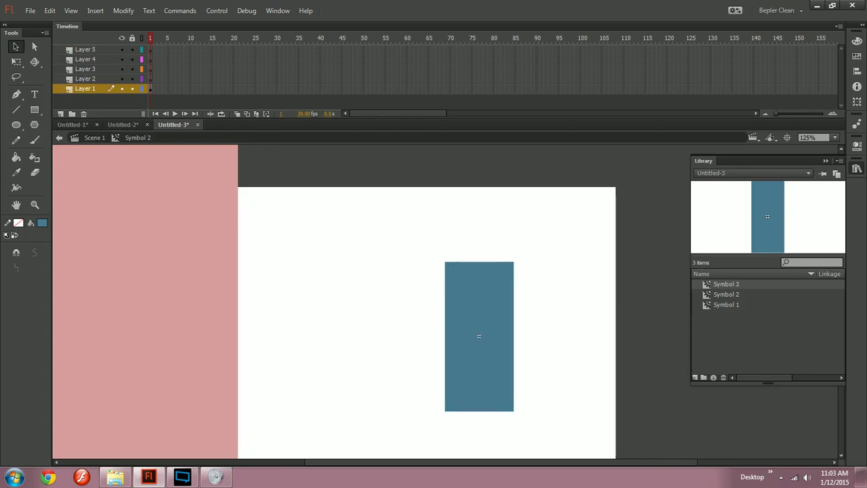
pyautogui.press('F8')
pyautogui.click(502, 251)
pyautogui.click(809, 137)
pyautogui.write('100')
pyautogui.press('Return')
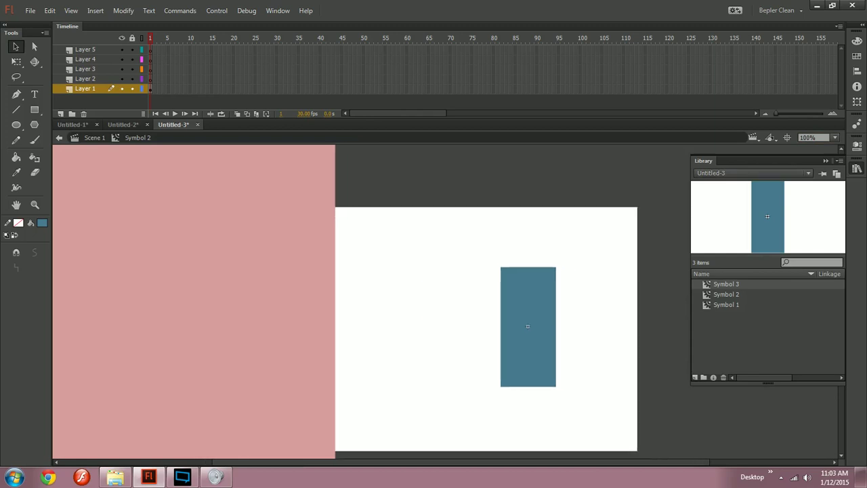
pyautogui.click(34, 125)
pyautogui.moveTo(470, 379); pyautogui.dragTo(477, 358)
pyautogui.hotkey('ctrl', 'z')
pyautogui.moveTo(476, 313); pyautogui.dragTo(478, 327)
pyautogui.press('v')
# - Paste a copy of the pentagon into the main scene and move it to the upper-left area of the stage
pyautogui.hotkey('ctrl', 'e')
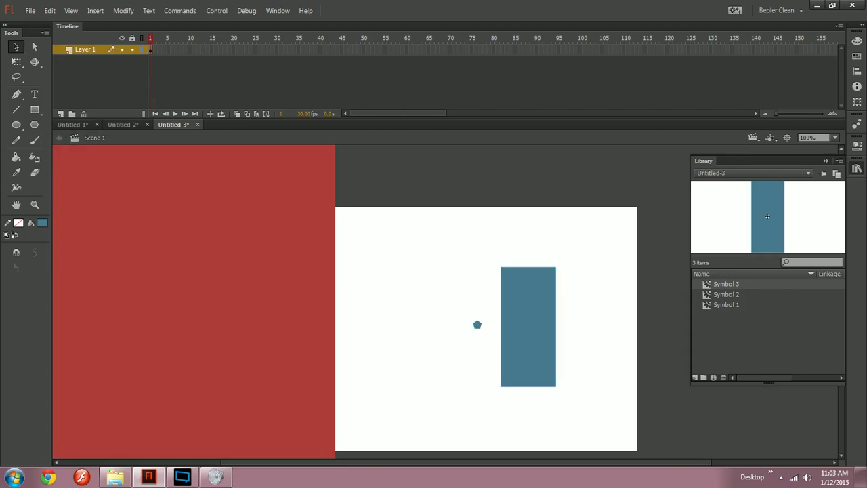
pyautogui.hotkey('ctrl', 'v')
pyautogui.moveTo(448, 306); pyautogui.dragTo(422, 248)
# - Scale the blue rectangle symbol, including its pentagon, down to about half its size about its centre with Free Transform
pyautogui.doubleClick(528, 326)
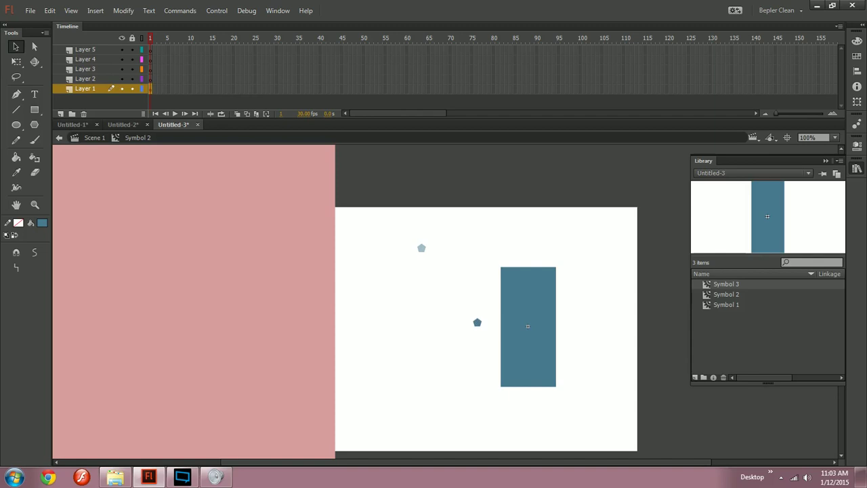
pyautogui.hotkey('ctrl', 'e')
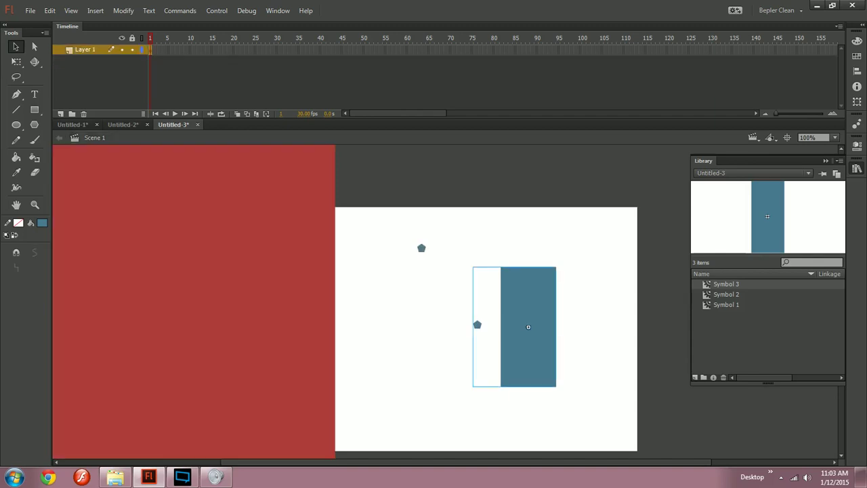
pyautogui.press('q')
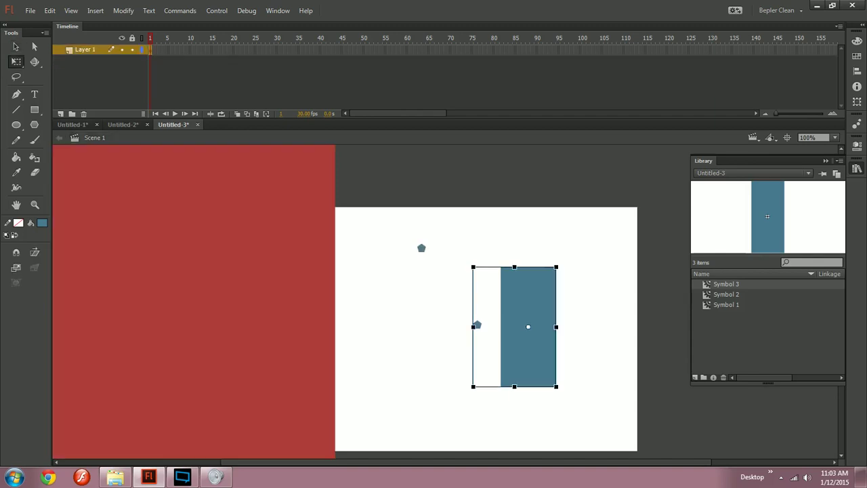
pyautogui.moveTo(473, 267); pyautogui.dragTo(503, 299)
pyautogui.click(484, 282)
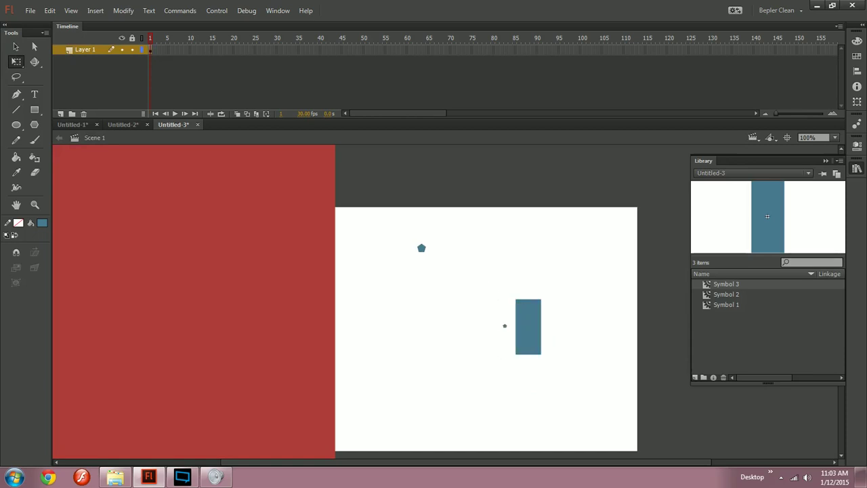
# - Paste a pentagon inside the red square's symbol, place it just right of the square, and return to the main scene
pyautogui.doubleClick(144, 318)
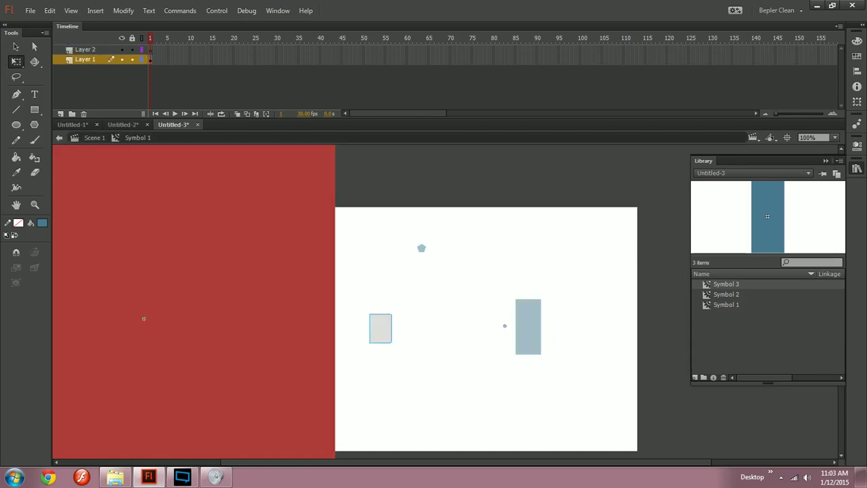
pyautogui.moveTo(449, 305); pyautogui.dragTo(371, 306)
pyautogui.click(402, 341)
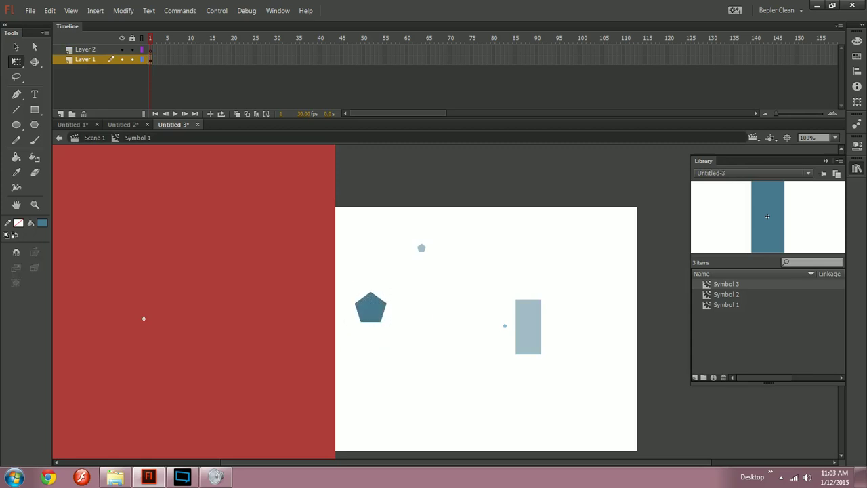
pyautogui.click(371, 308)
pyautogui.click(400, 344)
pyautogui.hotkey('ctrl', 'e')
# - Try scaling the red square symbol down to a much smaller size, and undo the resize
pyautogui.hotkey('ctrl', '-')
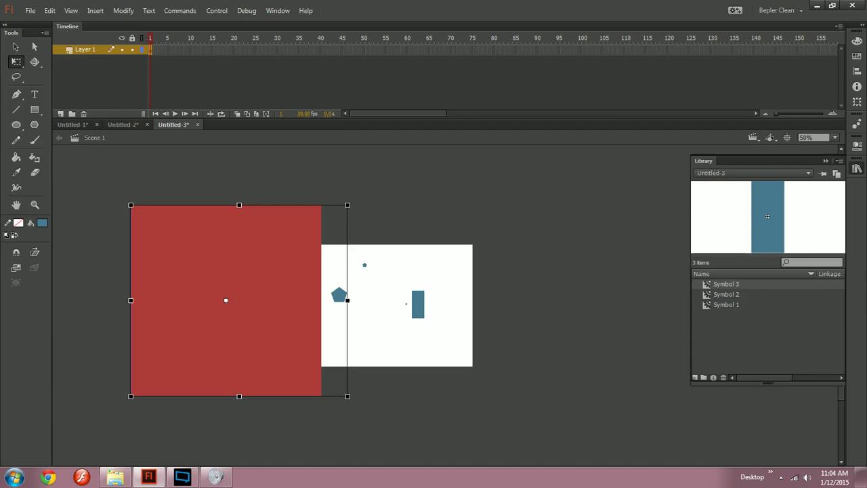
pyautogui.click(722, 305)
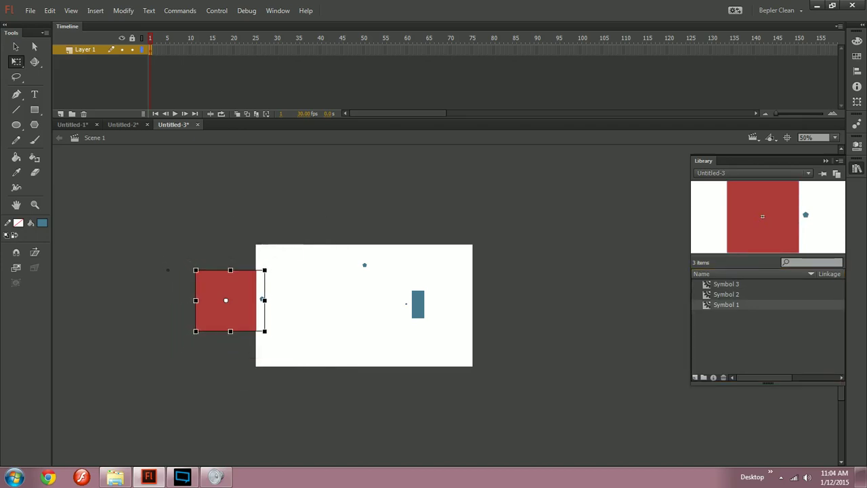
pyautogui.hotkey('ctrl', 'z')
# - Move the small pentagon in the main scene slightly to the right at 100% zoom and deselect it
pyautogui.press('y')
pyautogui.hotkey('ctrl', '1')
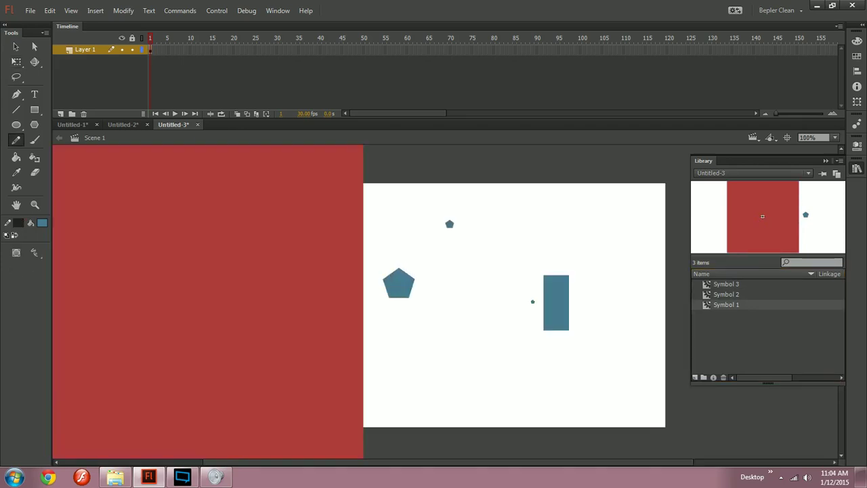
pyautogui.press('v')
pyautogui.moveTo(447, 298); pyautogui.dragTo(435, 312)
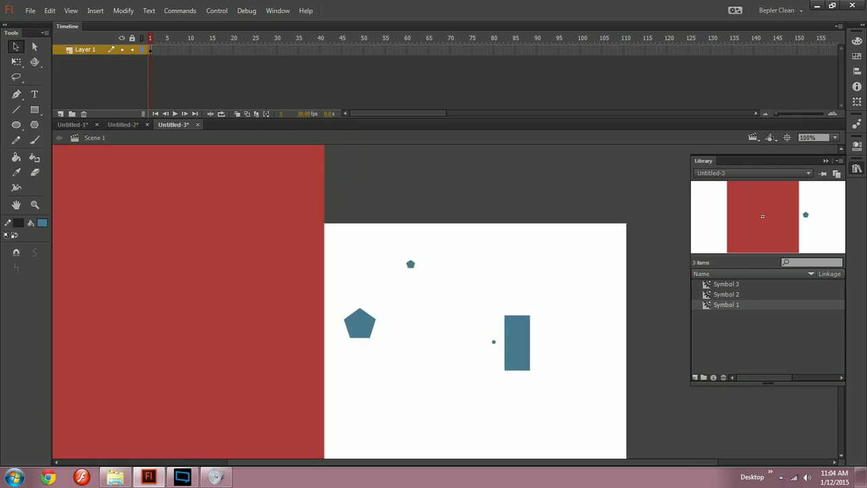
pyautogui.moveTo(411, 264); pyautogui.dragTo(426, 263)
pyautogui.press('Escape')
# - Nudge the large pentagon inside the red square's symbol upward in single increments
pyautogui.doubleClick(360, 324)
pyautogui.hotkey('ctrl', 'a')
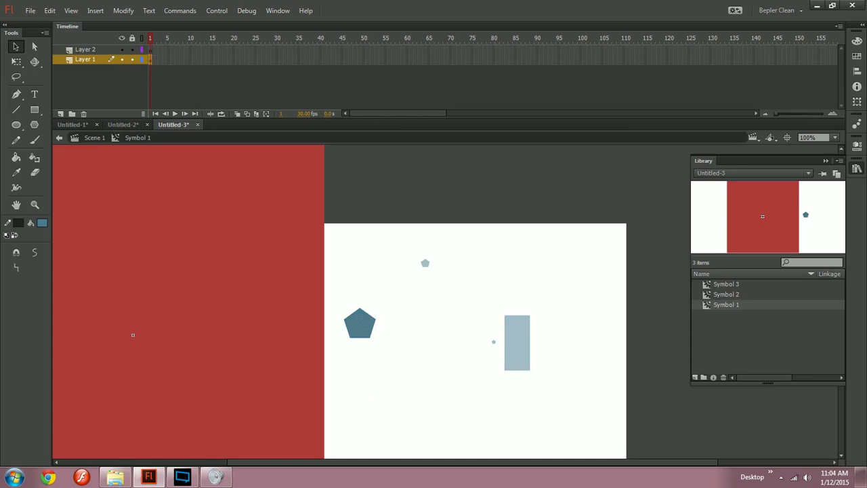
pyautogui.press('Up')
pyautogui.hotkey('ctrl', 'a')
pyautogui.press('Up')
pyautogui.press('Up')
pyautogui.press('Up')
pyautogui.press('Up')
pyautogui.press('Up')
pyautogui.moveTo(133, 334); pyautogui.dragTo(86, 345)
pyautogui.press('Up')
pyautogui.press('Up')
pyautogui.press('Up')
pyautogui.press('Up')
pyautogui.press('Up')
pyautogui.press('Up')
pyautogui.press('Up')
pyautogui.press('Up')
pyautogui.press('Up')
pyautogui.press('Up')
pyautogui.press('Up')
pyautogui.press('Up')
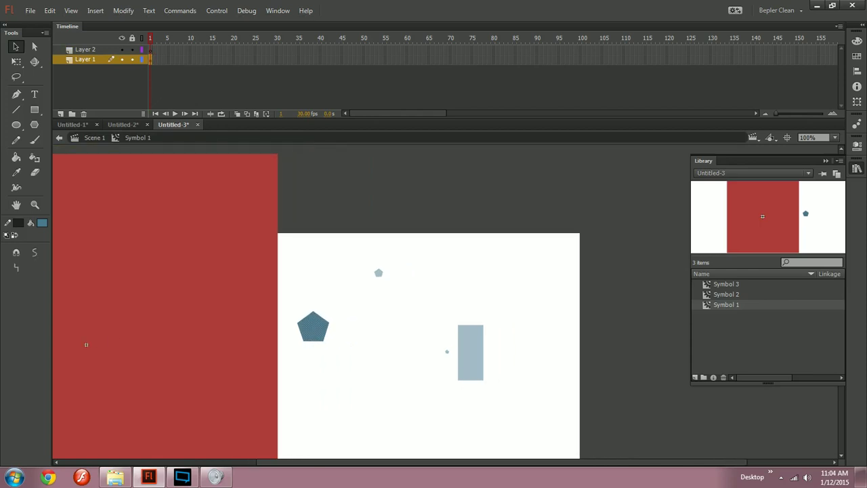
# - Rotate the large pentagon in 90-degree increments until its tip points right
pyautogui.hotkey('ctrl', 'shift', '7')
pyautogui.hotkey('ctrl', 'shift', '7')
pyautogui.hotkey('ctrl', 'shift', '7')
pyautogui.hotkey('ctrl', 'shift', '7')
pyautogui.hotkey('ctrl', 'shift', '7')
pyautogui.hotkey('ctrl', 'shift', '7')
pyautogui.hotkey('ctrl', 'shift', '7')
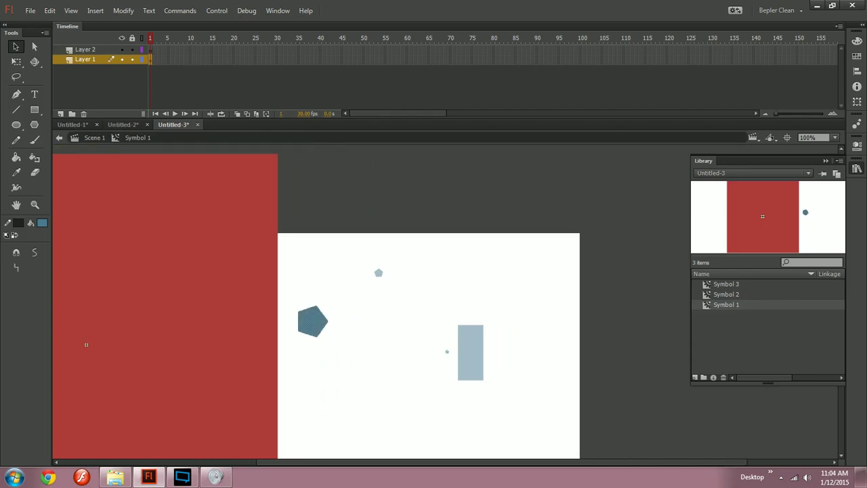
# - Nudge the rotated pentagon inside the red square's symbol further upward and deselect it
pyautogui.press('Up')
pyautogui.press('Up')
pyautogui.press('Up')
pyautogui.press('Up')
pyautogui.press('Up')
pyautogui.press('Up')
pyautogui.press('Up')
pyautogui.press('Up')
pyautogui.press('Up')
pyautogui.press('Up')
pyautogui.press('Up')
pyautogui.hotkey('ctrl', 'shift', 'a')
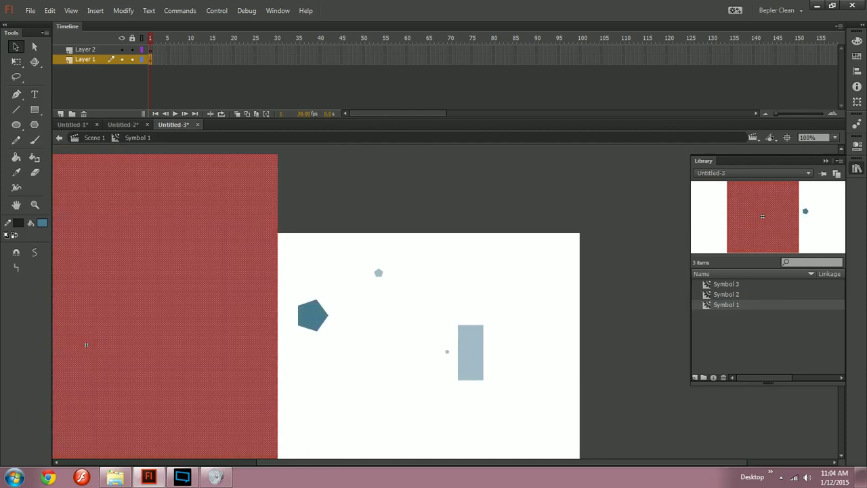
# - Nudge the large pentagon in the red square's symbol and the small pentagon in the main scene slightly upward to compare distances
pyautogui.doubleClick(86, 345)
pyautogui.doubleClick(431, 348)
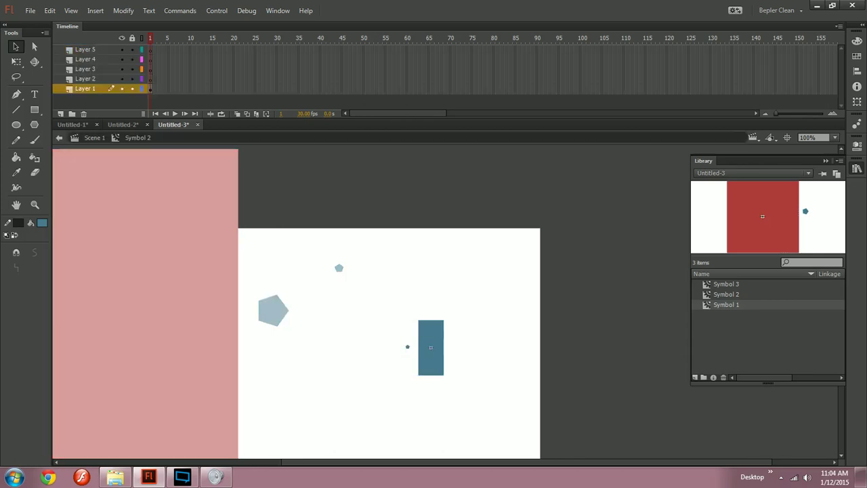
pyautogui.doubleClick(273, 310)
pyautogui.doubleClick(273, 310)
pyautogui.hotkey('ctrl', 'a')
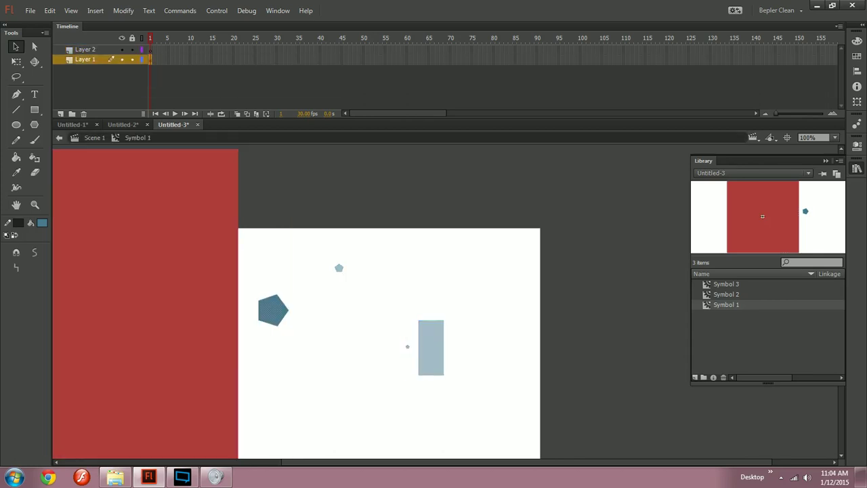
pyautogui.press('Up')
pyautogui.press('Up')
pyautogui.press('Up')
pyautogui.press('Up')
pyautogui.press('Up')
pyautogui.press('Escape')
pyautogui.hotkey('ctrl', 'e')
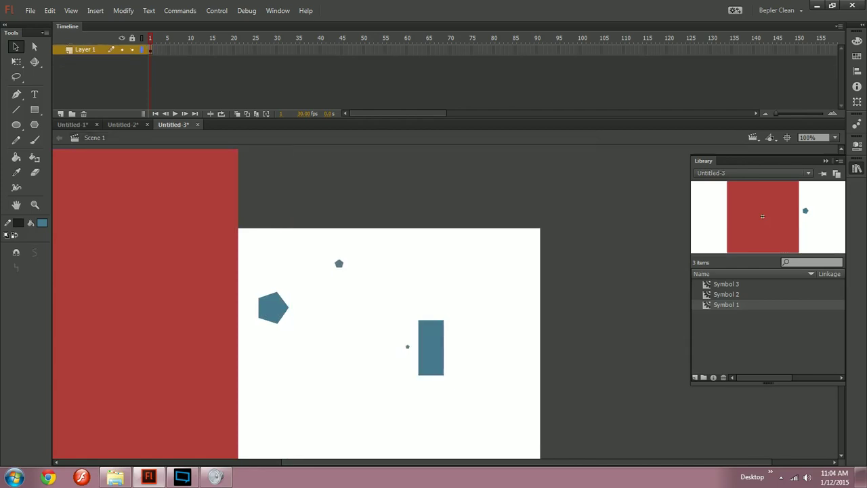
# - Nudge the tiny pentagon inside the blue rectangle's symbol upward, and shrink the whole symbol further in the main scene with Free Transform
pyautogui.doubleClick(430, 347)
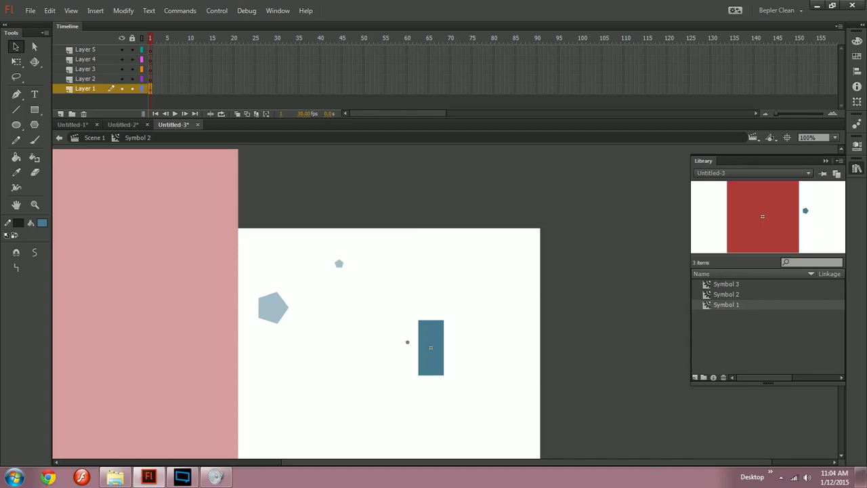
pyautogui.doubleClick(408, 341)
pyautogui.press('q')
pyautogui.moveTo(406, 321); pyautogui.dragTo(421, 337)
pyautogui.click(401, 323)
pyautogui.click(431, 347)
pyautogui.click(407, 328)
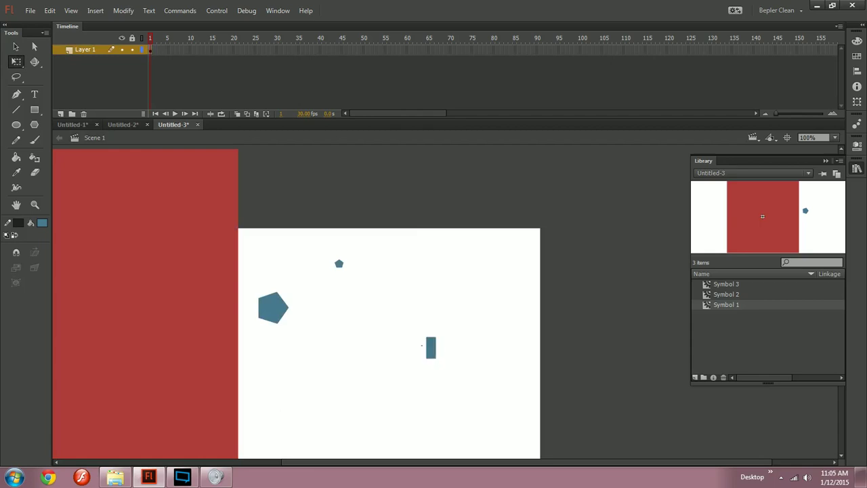
# - Move the tiny pentagon inside the shrunken blue rectangle's symbol downward and open the red square's symbol for editing
pyautogui.click(431, 348)
pyautogui.doubleClick(421, 346)
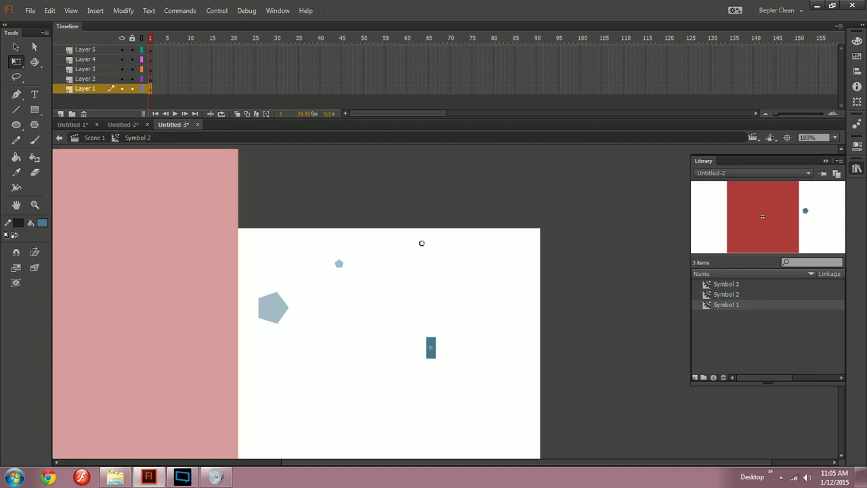
pyautogui.press('v')
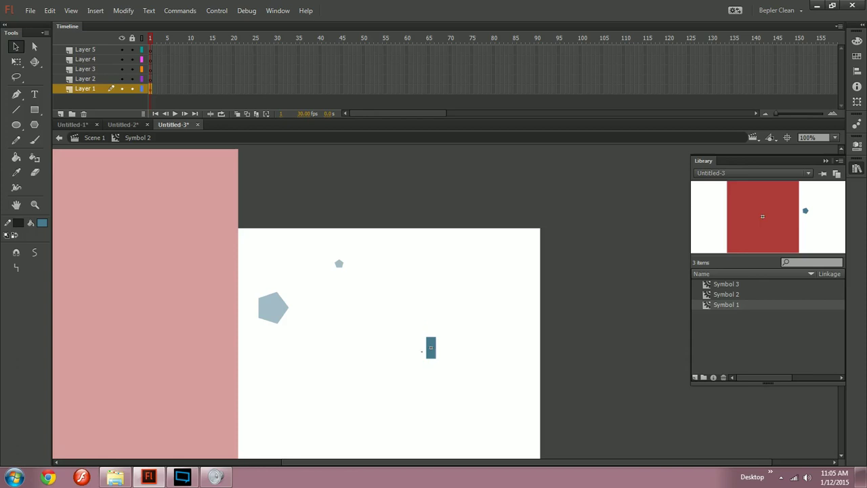
pyautogui.hotkey('ctrl', 'z')
pyautogui.hotkey('ctrl', 'z')
pyautogui.hotkey('ctrl', 'z')
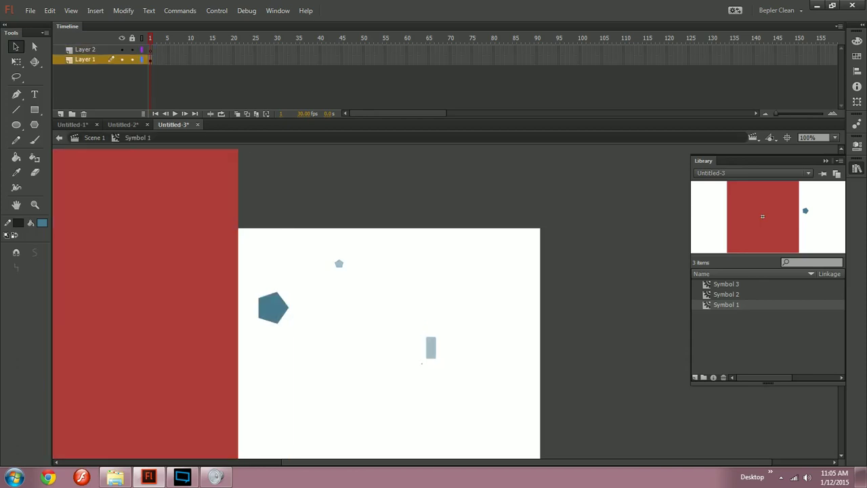
# - Undo the latest edits and nudge the large pentagon upward inside the red square's symbol
pyautogui.hotkey('ctrl', 'z')
pyautogui.hotkey('ctrl', 'z')
pyautogui.hotkey('ctrl', 'z')
pyautogui.hotkey('ctrl', 'z')
pyautogui.press('Up')
pyautogui.press('Up')
pyautogui.press('Up')
pyautogui.press('Up')
pyautogui.press('Up')
pyautogui.press('Up')
pyautogui.press('Up')
pyautogui.press('Up')
pyautogui.press('Up')
pyautogui.press('Up')
pyautogui.press('Up')
pyautogui.press('Up')
pyautogui.press('Up')
pyautogui.press('Up')
pyautogui.press('Up')
pyautogui.press('Up')
pyautogui.press('Up')
pyautogui.press('Up')
pyautogui.press('Up')
pyautogui.press('Up')
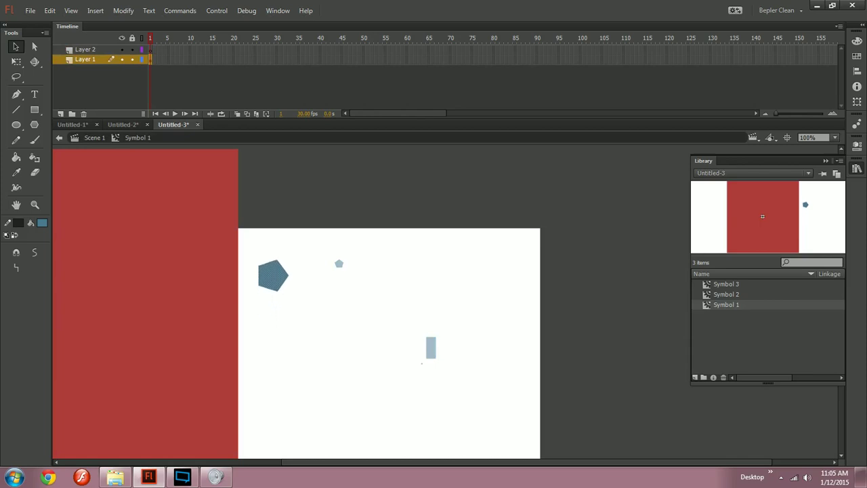
pyautogui.press('Up')
pyautogui.press('Up')
pyautogui.press('Up')
pyautogui.press('Up')
pyautogui.press('Up')
pyautogui.press('Up')
pyautogui.press('Up')
pyautogui.press('Up')
pyautogui.press('Up')
pyautogui.press('Up')
pyautogui.press('Up')
pyautogui.press('Up')
pyautogui.press('Up')
pyautogui.press('Up')
pyautogui.press('Up')
pyautogui.press('Up')
pyautogui.press('Up')
pyautogui.press('Up')
pyautogui.press('Up')
pyautogui.press('Up')
# - Nudge the large pentagon in the red square's symbol far downward, toward the lower part of the stage
pyautogui.press('Down')
pyautogui.press('Down')
pyautogui.press('Down')
pyautogui.press('Down')
pyautogui.press('Down')
pyautogui.press('Down')
pyautogui.press('Down')
pyautogui.press('Down')
pyautogui.press('Down')
pyautogui.press('Down')
pyautogui.press('Down')
pyautogui.press('Down')
pyautogui.press('Down')
pyautogui.press('Down')
pyautogui.press('Down')
pyautogui.press('Down')
pyautogui.press('Down')
pyautogui.press('Down')
pyautogui.press('Down')
pyautogui.press('Down')
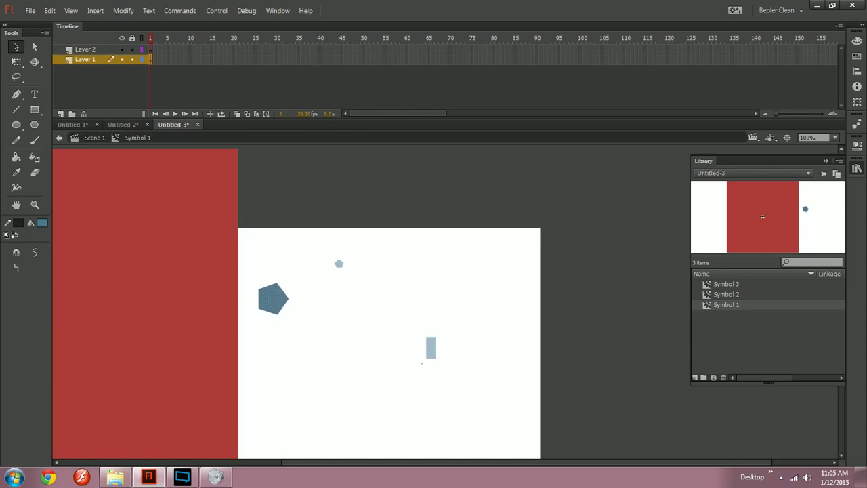
pyautogui.press('Down')
pyautogui.press('Down')
pyautogui.press('Down')
pyautogui.press('Down')
pyautogui.press('Down')
pyautogui.press('Down')
pyautogui.press('Down')
pyautogui.press('Down')
pyautogui.press('Down')
pyautogui.press('Down')
pyautogui.press('Down')
pyautogui.press('Down')
pyautogui.press('Down')
pyautogui.press('Down')
pyautogui.press('Down')
pyautogui.press('Down')
pyautogui.press('Down')
pyautogui.press('Down')
pyautogui.press('Down')
pyautogui.press('Down')
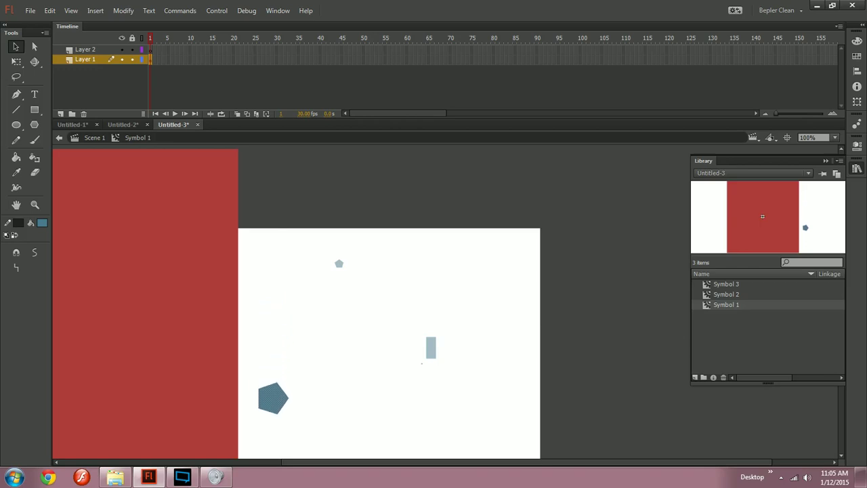
pyautogui.press('Down')
pyautogui.press('Down')
pyautogui.press('Down')
pyautogui.press('Down')
pyautogui.press('Down')
pyautogui.press('Down')
pyautogui.press('Down')
pyautogui.press('Down')
pyautogui.press('Down')
pyautogui.press('Down')
pyautogui.press('Down')
pyautogui.press('Down')
pyautogui.press('Down')
pyautogui.press('Down')
pyautogui.press('Down')
pyautogui.press('Down')
pyautogui.press('Down')
pyautogui.press('Down')
pyautogui.press('Down')
pyautogui.press('Down')
# - Nudge the large pentagon back up to about the middle of the red square's height and return to the main scene
pyautogui.press('Up')
pyautogui.press('Up')
pyautogui.press('Up')
pyautogui.press('Up')
pyautogui.press('Up')
pyautogui.press('Up')
pyautogui.press('Up')
pyautogui.press('Up')
pyautogui.press('Up')
pyautogui.press('Up')
pyautogui.press('Up')
pyautogui.press('Up')
pyautogui.press('Up')
pyautogui.press('Up')
pyautogui.press('Up')
pyautogui.press('Up')
pyautogui.press('Up')
pyautogui.press('Up')
pyautogui.press('Up')
pyautogui.press('Up')
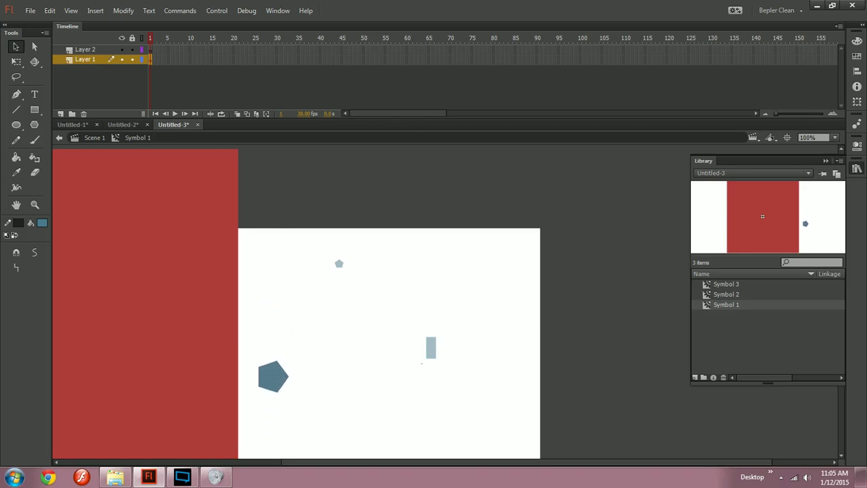
pyautogui.press('Up')
pyautogui.press('Up')
pyautogui.press('Up')
pyautogui.press('Up')
pyautogui.press('Up')
pyautogui.press('Up')
pyautogui.press('Up')
pyautogui.press('Up')
pyautogui.press('Up')
pyautogui.press('Up')
pyautogui.press('Up')
pyautogui.press('Up')
pyautogui.press('Up')
pyautogui.press('Up')
pyautogui.press('Up')
pyautogui.press('Up')
pyautogui.press('Up')
pyautogui.press('Up')
pyautogui.press('Up')
pyautogui.press('Up')
pyautogui.hotkey('ctrl', 'e')
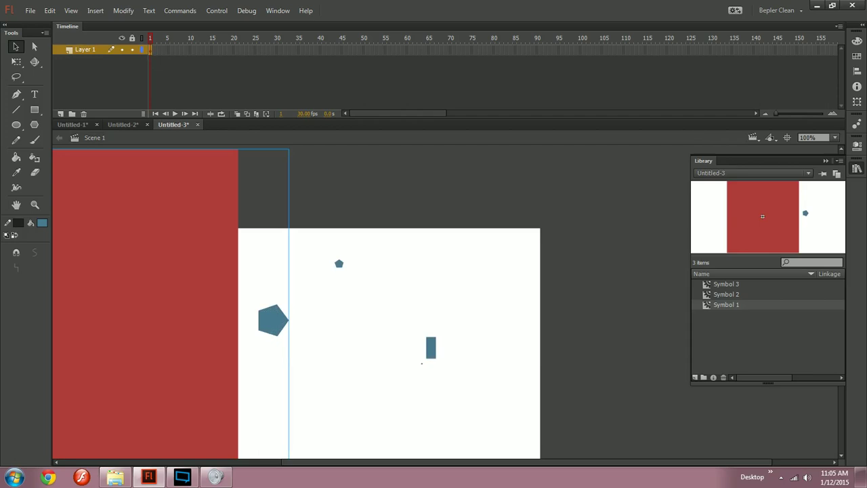
# - Shrink the red square's symbol with Free Transform into a small, wide, flattened rectangle on the stage
pyautogui.hotkey('ctrl', '-')
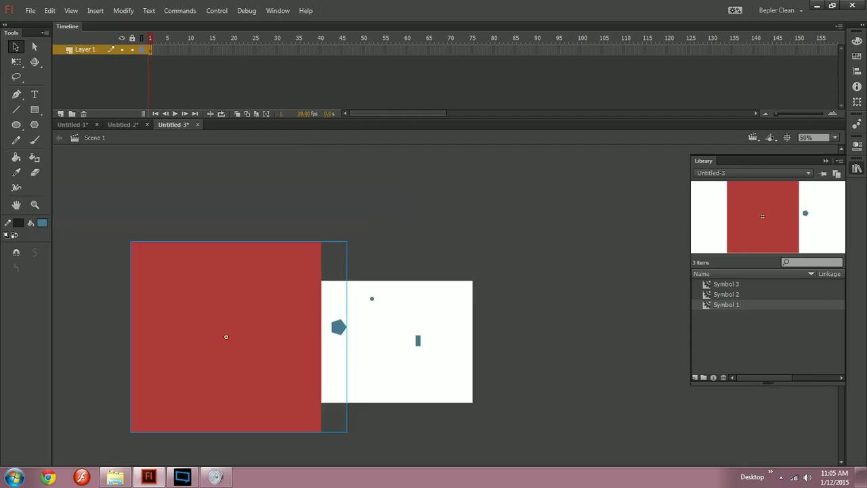
pyautogui.press('q')
pyautogui.moveTo(131, 241); pyautogui.dragTo(294, 339)
pyautogui.press('v')
pyautogui.hotkey('ctrl', '=')
pyautogui.hotkey('ctrl', '=')
# - Edit the shrunken red symbol to move its tiny pentagon farther away to the right, and return to the main scene
pyautogui.moveTo(444, 304); pyautogui.dragTo(133, 279)
pyautogui.doubleClick(133, 279)
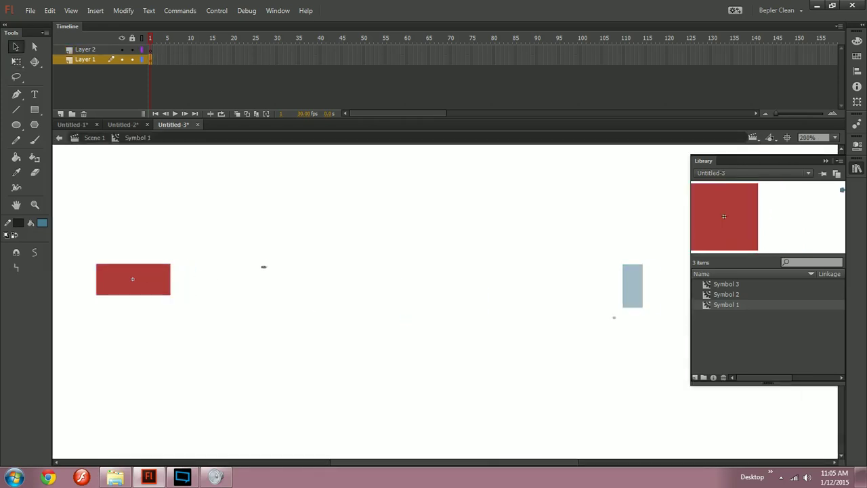
pyautogui.hotkey('ctrl', '-')
pyautogui.hotkey('ctrl', '-')
pyautogui.hotkey('ctrl', 'e')
pyautogui.hotkey('ctrl', '=')
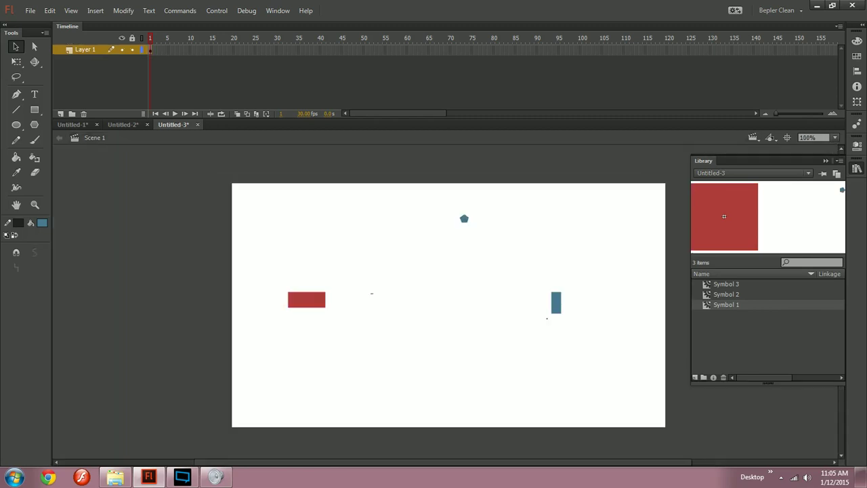
pyautogui.moveTo(461, 305); pyautogui.dragTo(307, 328)
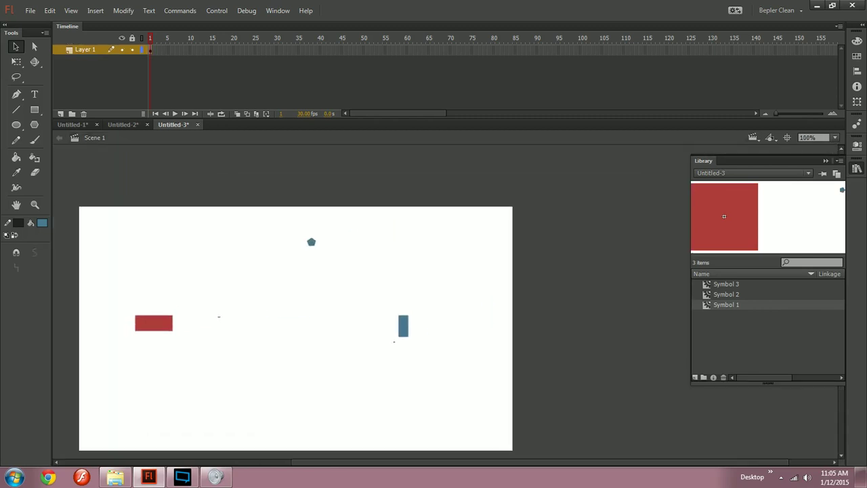
# - Enlarge the red symbol with Free Transform into a wide, flat bar near the stage's lower-left corner
pyautogui.click(154, 323)
pyautogui.press('q')
pyautogui.moveTo(221, 315); pyautogui.dragTo(342, 405)
pyautogui.press('r')
# - Draw a blue circle near the middle of the main scene and copy it with its outline
pyautogui.press('o')
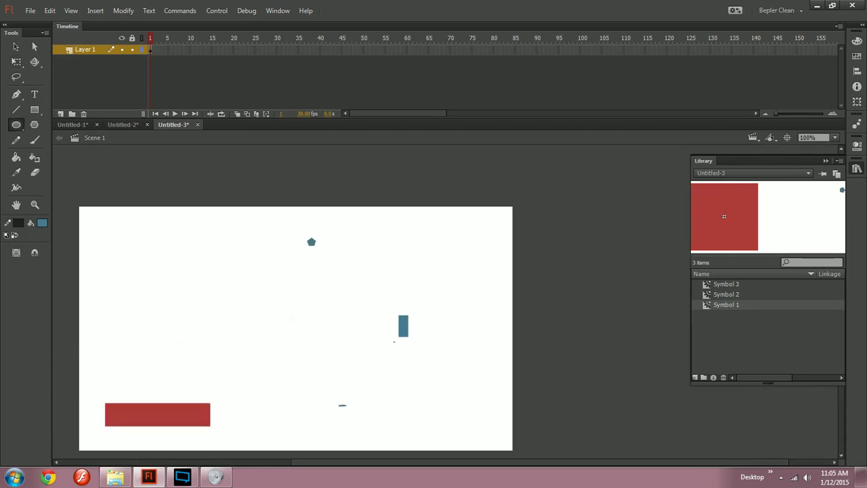
pyautogui.moveTo(252, 329); pyautogui.dragTo(302, 278)
pyautogui.press('v')
pyautogui.doubleClick(277, 303)
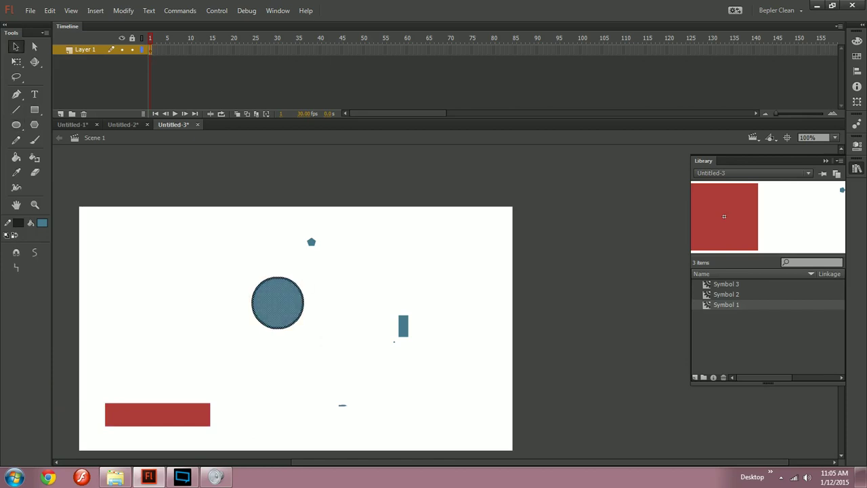
# - Paste the circle inside the red bar's symbol, place it directly below the original circle, and return to the main scene
pyautogui.doubleClick(157, 414)
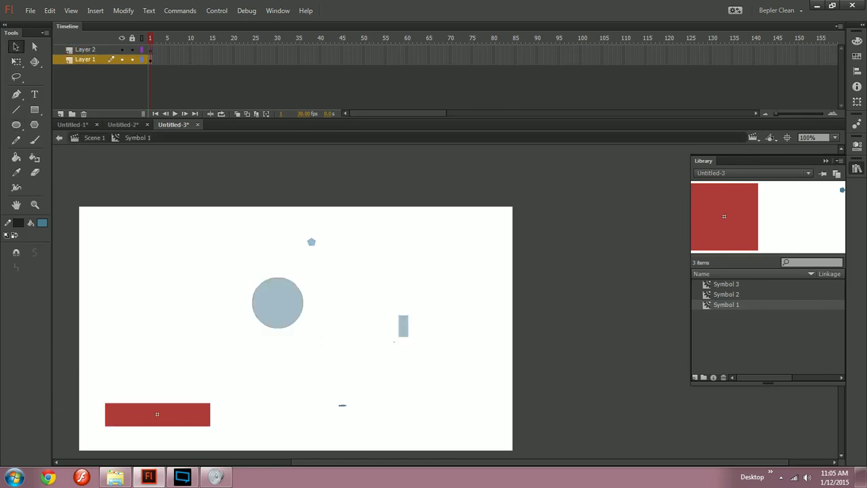
pyautogui.hotkey('ctrl', 'v')
pyautogui.moveTo(448, 305); pyautogui.dragTo(277, 348)
pyautogui.hotkey('ctrl', 'e')
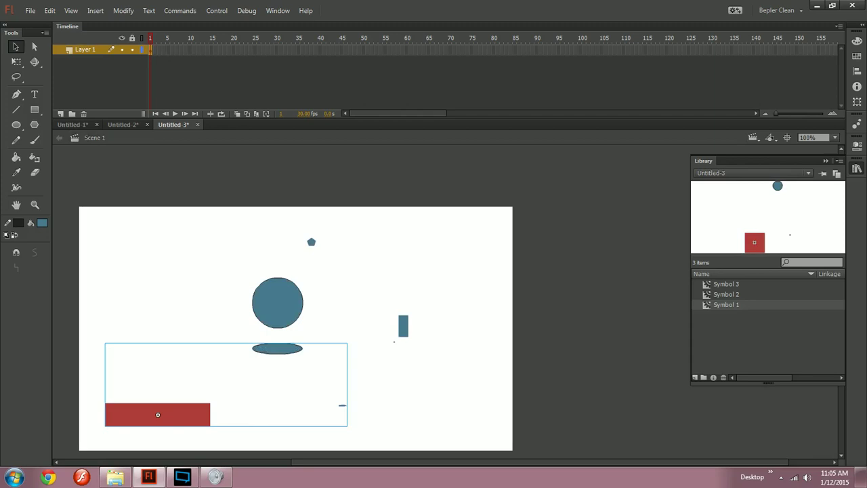
# - Close the Untitled-3 document without saving it and create a new blank document
pyautogui.click(197, 124)
pyautogui.click(433, 251)
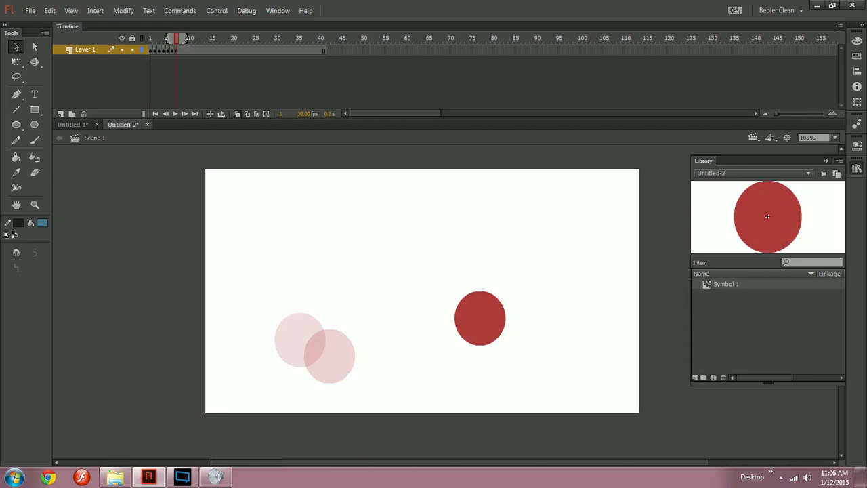
pyautogui.moveTo(369, 283); pyautogui.dragTo(311, 330)
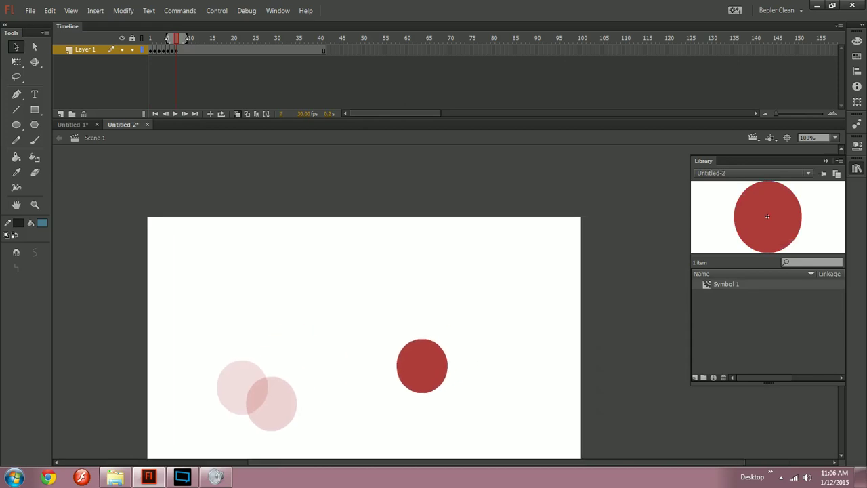
pyautogui.moveTo(207, 229); pyautogui.dragTo(309, 310)
pyautogui.click(422, 366)
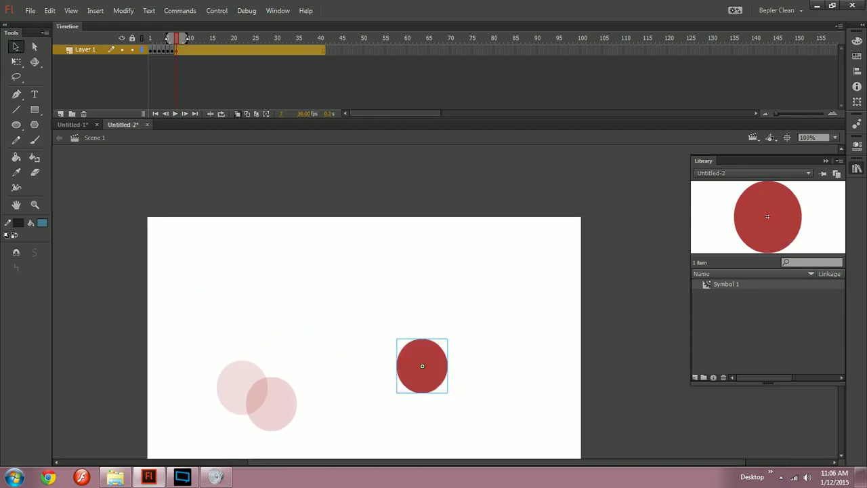
pyautogui.click(359, 305)
pyautogui.hotkey('ctrl', 'n')
pyautogui.press('Return')
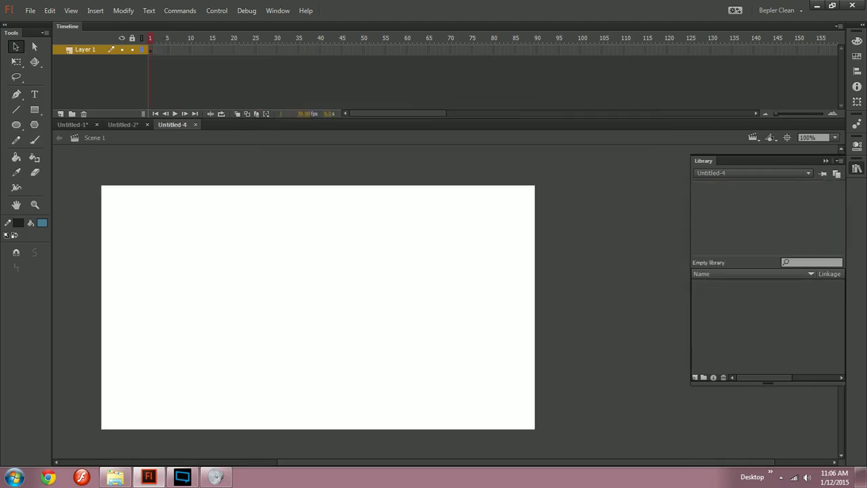
# - Draw scattered rectangles of various sizes on the stage, with a large one at the upper left and another at the right
pyautogui.click(34, 109)
pyautogui.moveTo(166, 196)
pyautogui.mouseDown()
pyautogui.moveTo(220, 269)
pyautogui.moveTo(216, 322)
pyautogui.mouseUp()
pyautogui.moveTo(197, 343); pyautogui.dragTo(212, 372)
pyautogui.moveTo(177, 369); pyautogui.dragTo(191, 395)
pyautogui.moveTo(251, 416); pyautogui.dragTo(271, 425)
pyautogui.moveTo(279, 373); pyautogui.dragTo(294, 391)
pyautogui.moveTo(302, 347); pyautogui.dragTo(330, 359)
pyautogui.moveTo(359, 283); pyautogui.dragTo(412, 322)
# - Try converting all the rectangles on the stage into one symbol
pyautogui.press('v')
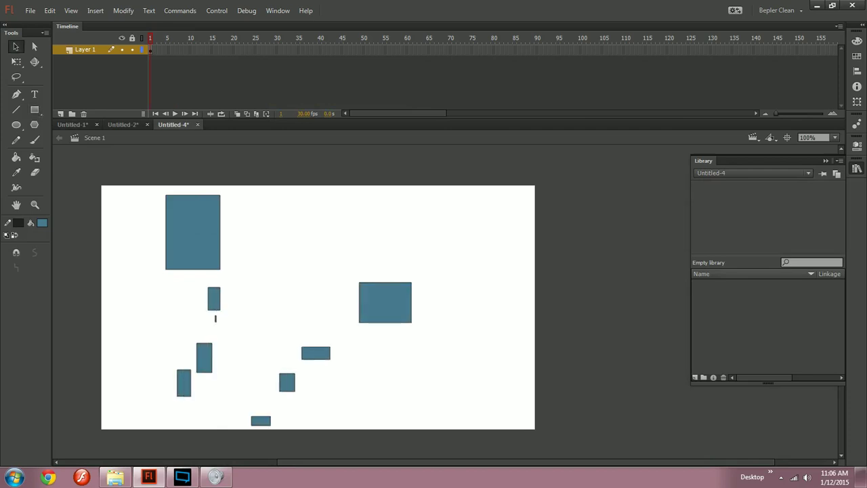
pyautogui.moveTo(468, 183)
pyautogui.mouseDown()
pyautogui.moveTo(127, 401)
pyautogui.moveTo(110, 431)
pyautogui.mouseUp()
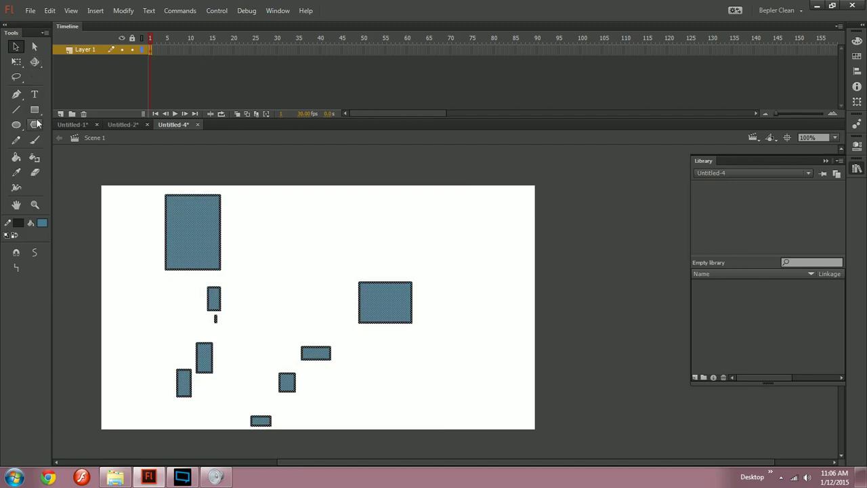
pyautogui.press('F8')
pyautogui.press('Return')
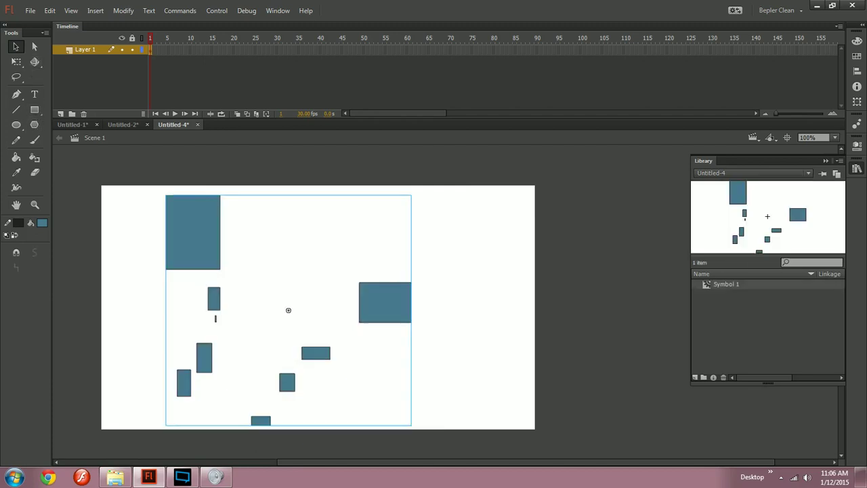
pyautogui.hotkey('ctrl', 'z')
# - Skew all the rectangles together with Free Transform so their upper edges lean to the right
pyautogui.press('q')
pyautogui.moveTo(288, 195); pyautogui.dragTo(359, 195)
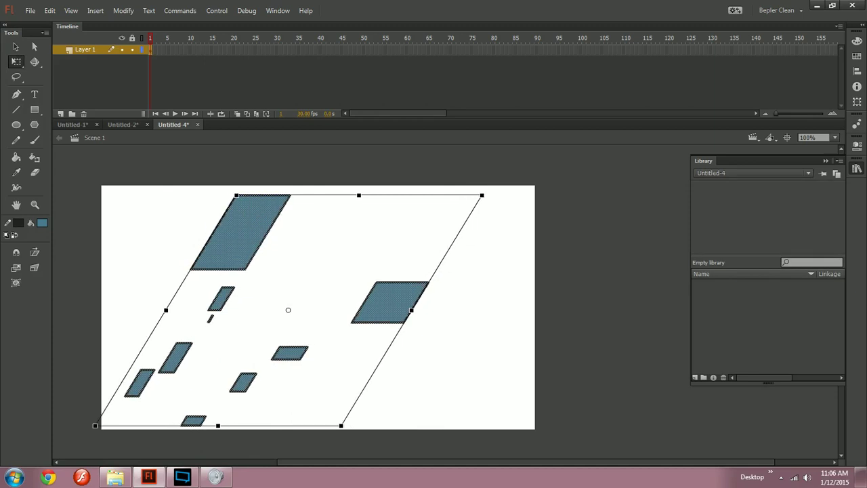
pyautogui.moveTo(494, 190); pyautogui.dragTo(359, 289)
pyautogui.moveTo(313, 291); pyautogui.dragTo(296, 280)
pyautogui.hotkey('ctrl', 'a')
pyautogui.moveTo(497, 195); pyautogui.dragTo(495, 420)
pyautogui.hotkey('ctrl', 'a')
pyautogui.moveTo(502, 192); pyautogui.dragTo(384, 414)
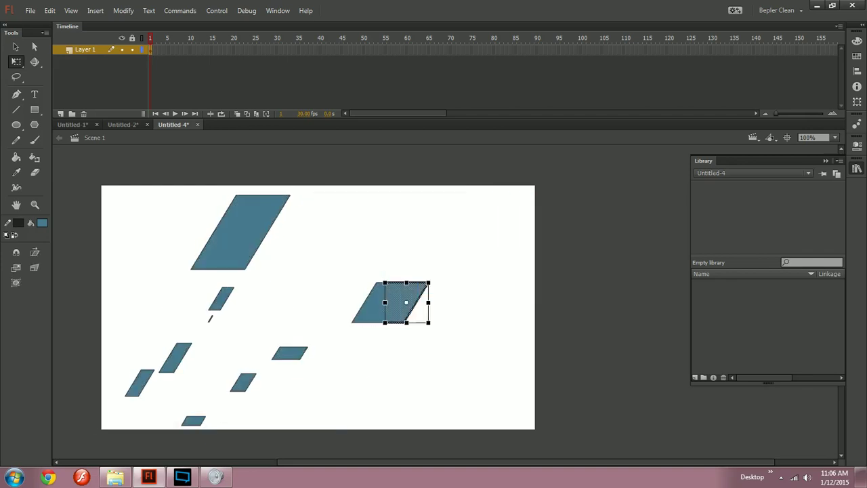
pyautogui.hotkey('ctrl', 'a')
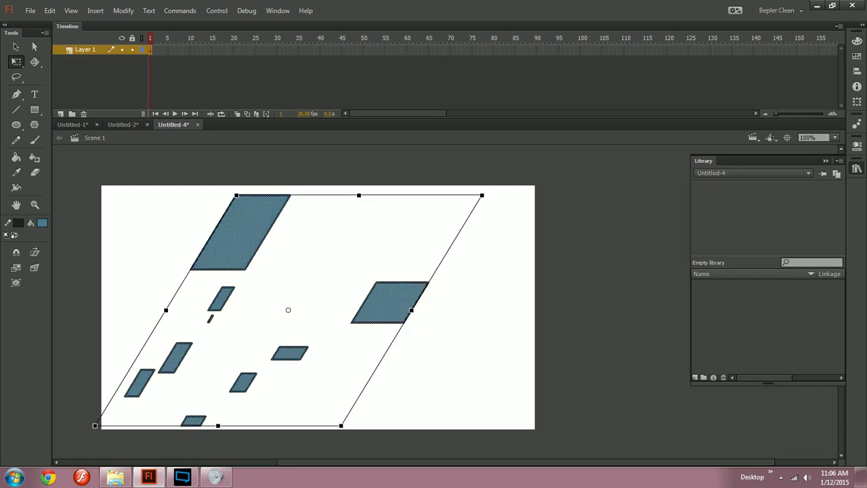
# - Rotate the skewed group of rectangles clockwise by roughly a quarter turn with Free Transform
pyautogui.moveTo(497, 193)
pyautogui.mouseDown()
pyautogui.moveTo(426, 440)
pyautogui.moveTo(496, 198)
pyautogui.mouseUp()
pyautogui.moveTo(95, 426); pyautogui.dragTo(78, 230)
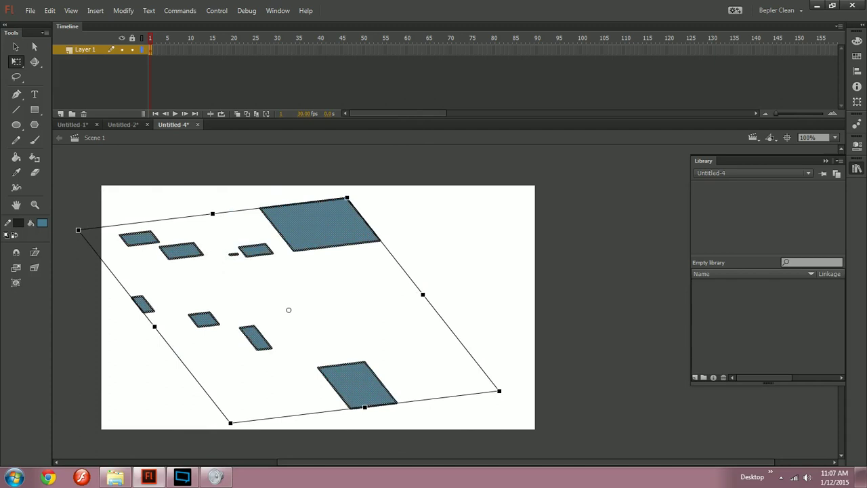
pyautogui.moveTo(457, 324)
pyautogui.mouseDown()
pyautogui.moveTo(416, 364)
pyautogui.moveTo(343, 377)
pyautogui.moveTo(447, 404)
pyautogui.moveTo(374, 381)
pyautogui.moveTo(454, 325)
pyautogui.mouseUp()
pyautogui.press('v')
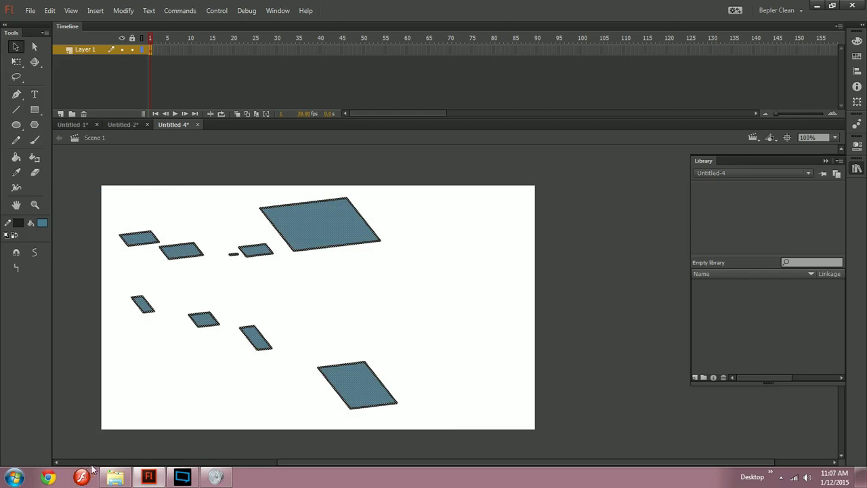
# - Delete the rectangles and paint scattered loose brush strokes across the upper half of the stage
pyautogui.press('Delete')
pyautogui.press('b')
pyautogui.moveTo(197, 274); pyautogui.dragTo(196, 300)
pyautogui.moveTo(304, 302); pyautogui.dragTo(294, 336)
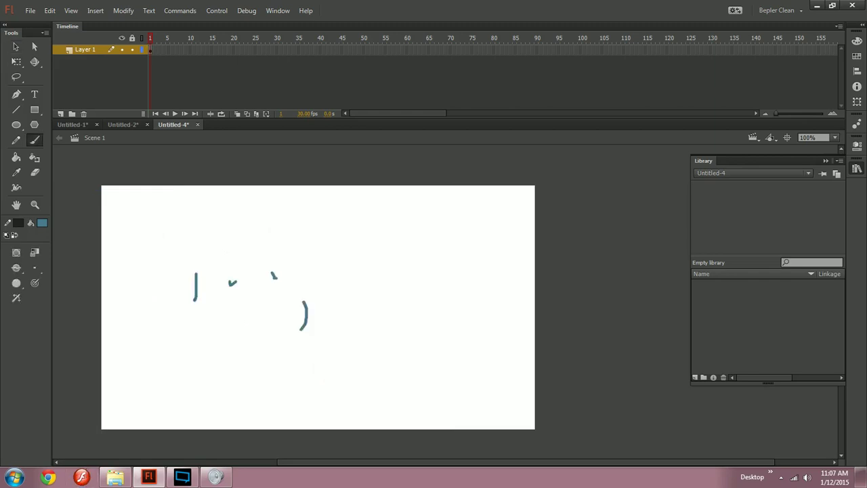
pyautogui.moveTo(389, 284); pyautogui.dragTo(379, 313)
pyautogui.moveTo(438, 281); pyautogui.dragTo(407, 309)
pyautogui.moveTo(403, 270); pyautogui.dragTo(273, 254)
pyautogui.moveTo(198, 235); pyautogui.dragTo(264, 230)
pyautogui.moveTo(273, 223); pyautogui.dragTo(251, 271)
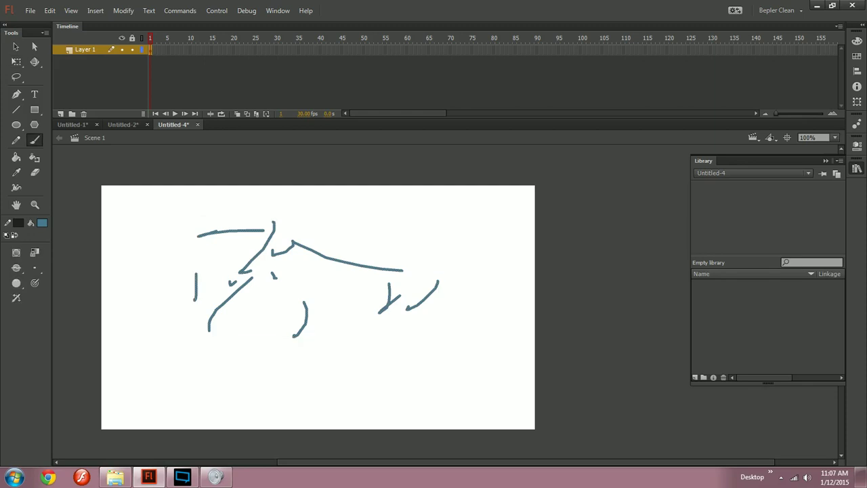
# - Convert all the brush strokes into a symbol and break the instance apart into editable strokes
pyautogui.press('v')
pyautogui.hotkey('ctrl', 'a')
pyautogui.press('F8')
pyautogui.press('Return')
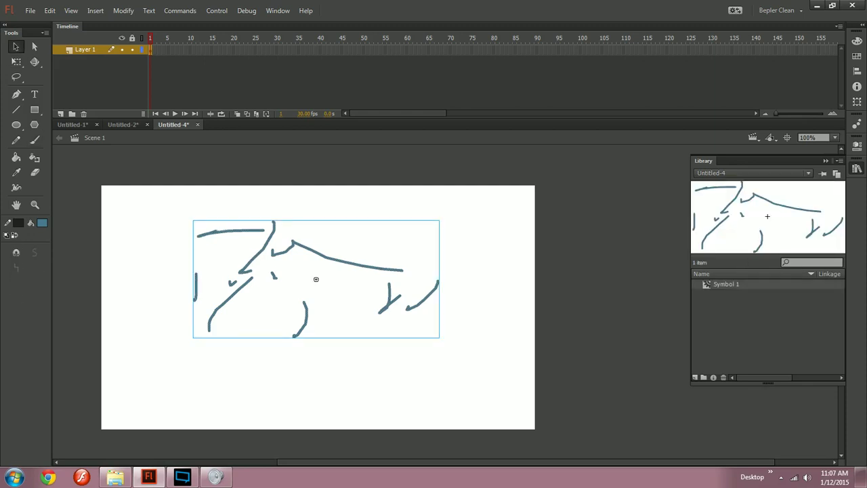
pyautogui.press('Escape')
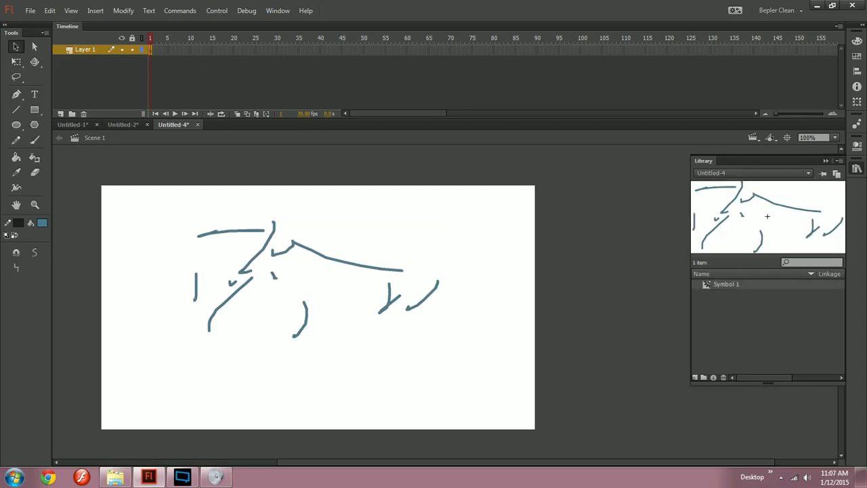
# - Apply the Envelope modifier to all strokes and pull the upper-right corner and upper middle point inward to the left
pyautogui.hotkey('ctrl', 'a')
pyautogui.press('q')
pyautogui.click(16, 282)
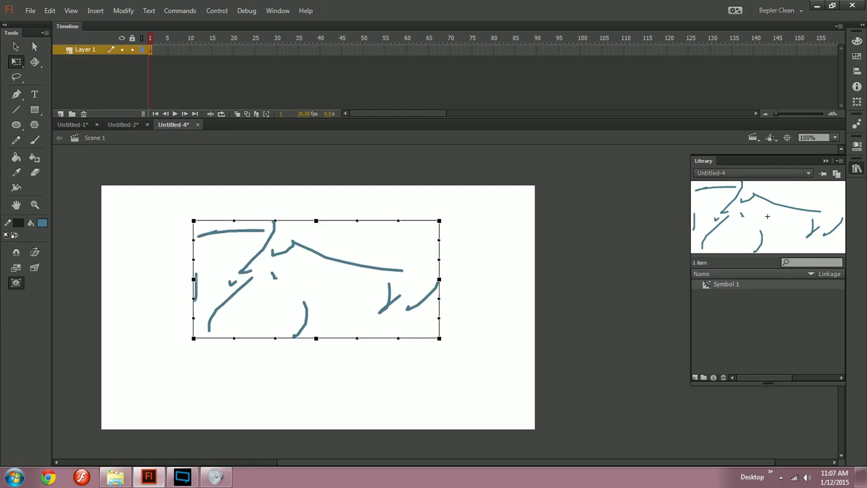
pyautogui.moveTo(382, 218); pyautogui.dragTo(444, 330)
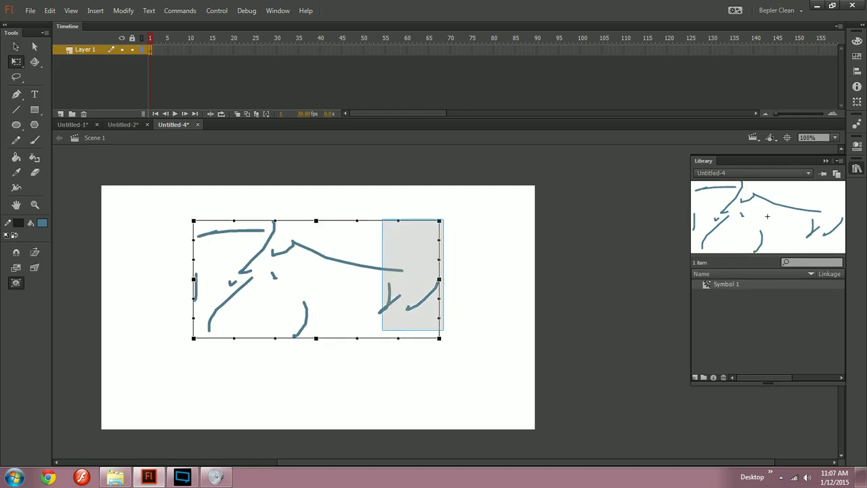
pyautogui.moveTo(382, 330); pyautogui.dragTo(233, 392)
pyautogui.moveTo(444, 181)
pyautogui.mouseDown()
pyautogui.moveTo(481, 219)
pyautogui.moveTo(255, 275)
pyautogui.moveTo(296, 257)
pyautogui.mouseUp()
pyautogui.moveTo(315, 221)
pyautogui.mouseDown()
pyautogui.moveTo(215, 248)
pyautogui.moveTo(254, 227)
pyautogui.mouseUp()
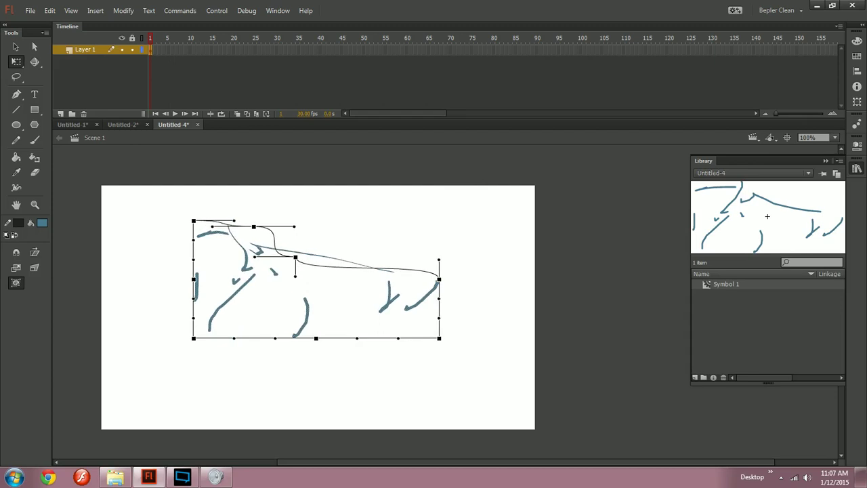
# - Leave the envelope, then step back through its last distortion and restore it
pyautogui.press('Escape')
pyautogui.hotkey('ctrl', 'a')
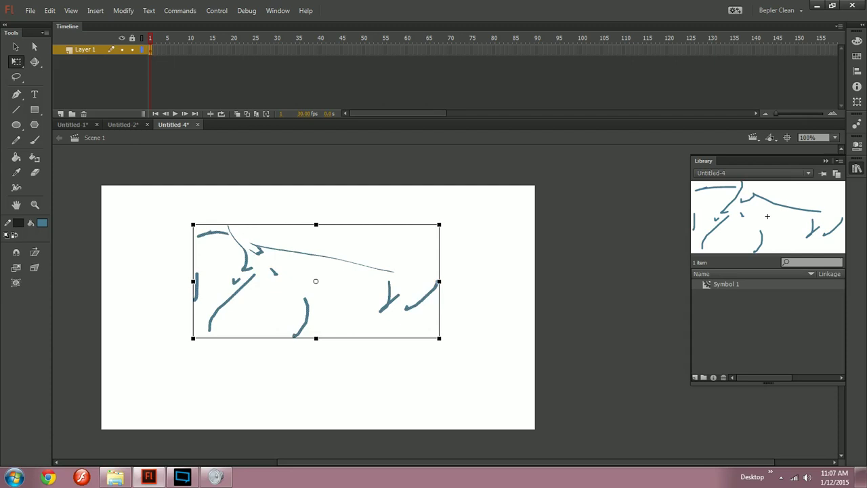
pyautogui.hotkey('ctrl', 'z')
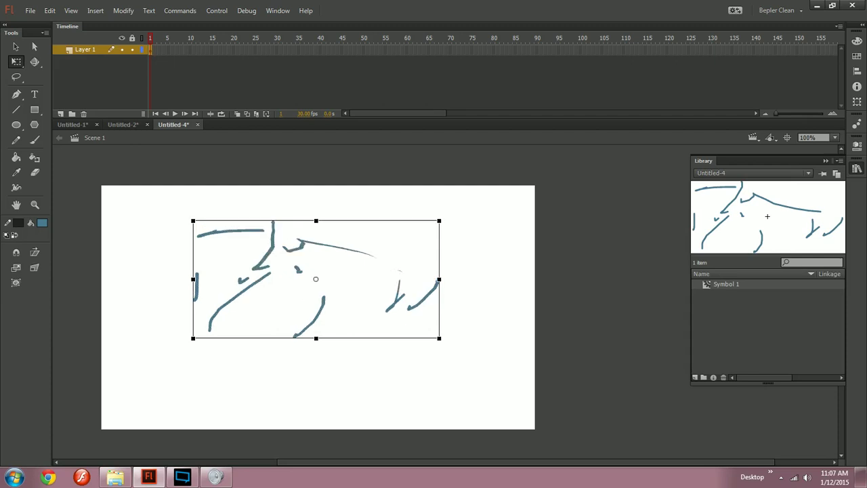
pyautogui.hotkey('ctrl', 'z')
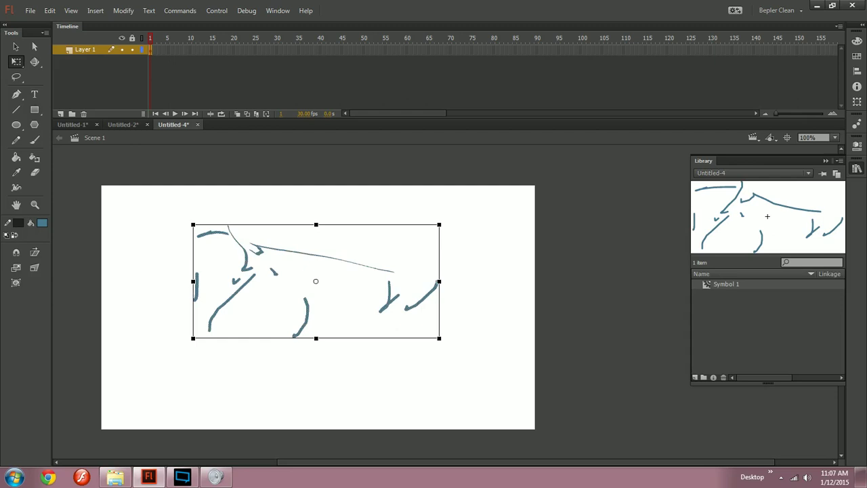
# - Warp the strokes with a new envelope, pulling the right-hand points inward, the lower edge downward, and the lower-left curve outward
pyautogui.click(17, 282)
pyautogui.moveTo(439, 224)
pyautogui.mouseDown()
pyautogui.moveTo(374, 270)
pyautogui.moveTo(383, 252)
pyautogui.mouseUp()
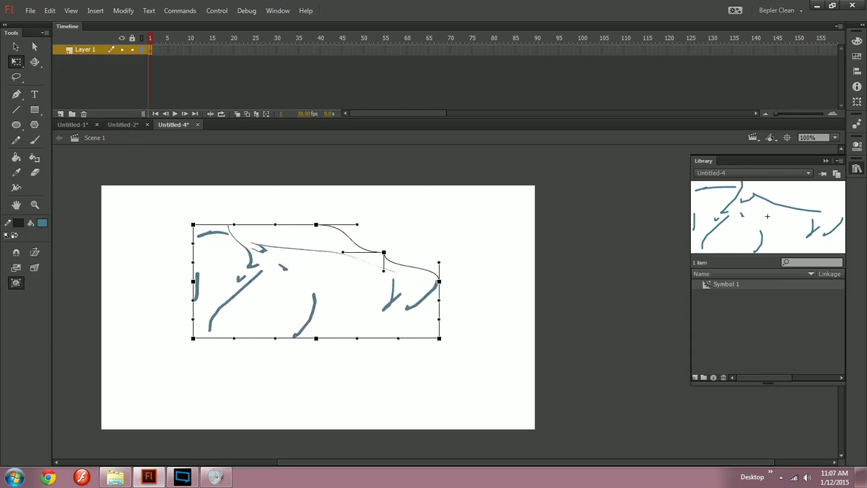
pyautogui.moveTo(439, 281); pyautogui.dragTo(396, 307)
pyautogui.moveTo(439, 338); pyautogui.dragTo(342, 365)
pyautogui.moveTo(395, 324)
pyautogui.mouseDown()
pyautogui.moveTo(201, 381)
pyautogui.moveTo(211, 382)
pyautogui.moveTo(234, 344)
pyautogui.mouseUp()
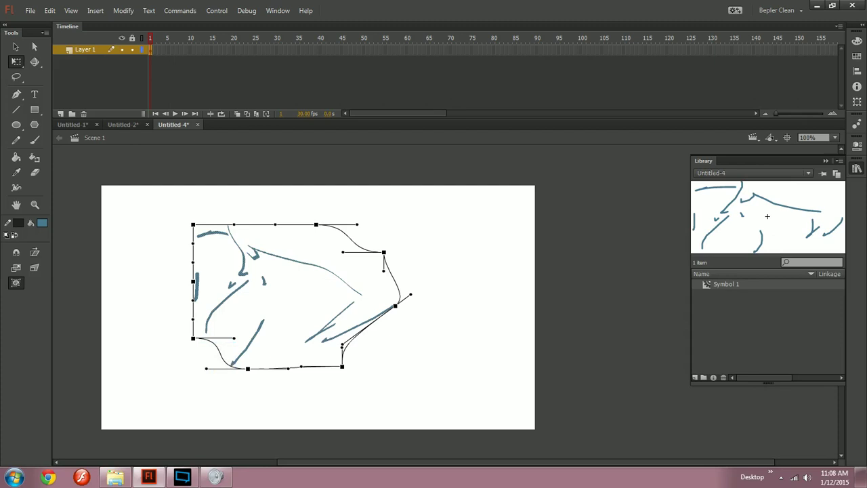
pyautogui.moveTo(234, 338); pyautogui.dragTo(181, 390)
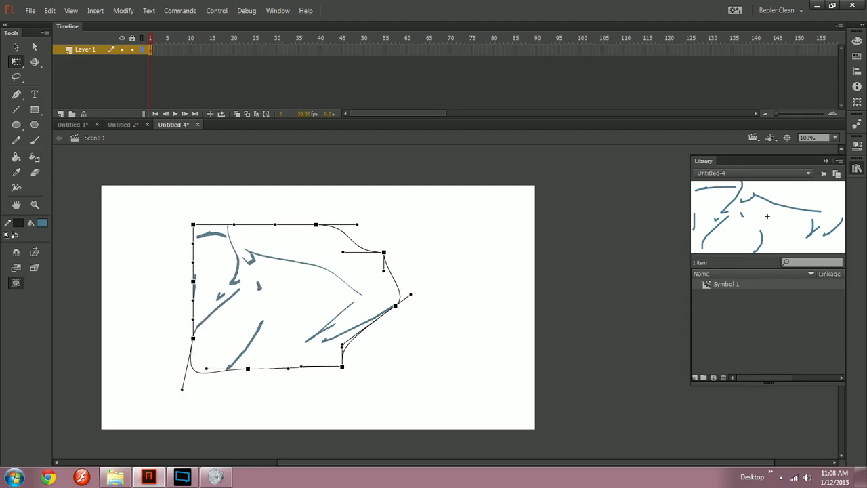
pyautogui.moveTo(451, 231); pyautogui.dragTo(459, 211)
pyautogui.moveTo(439, 204); pyautogui.dragTo(549, 401)
pyautogui.moveTo(549, 401)
pyautogui.mouseDown()
pyautogui.moveTo(435, 201)
pyautogui.moveTo(139, 426)
pyautogui.mouseUp()
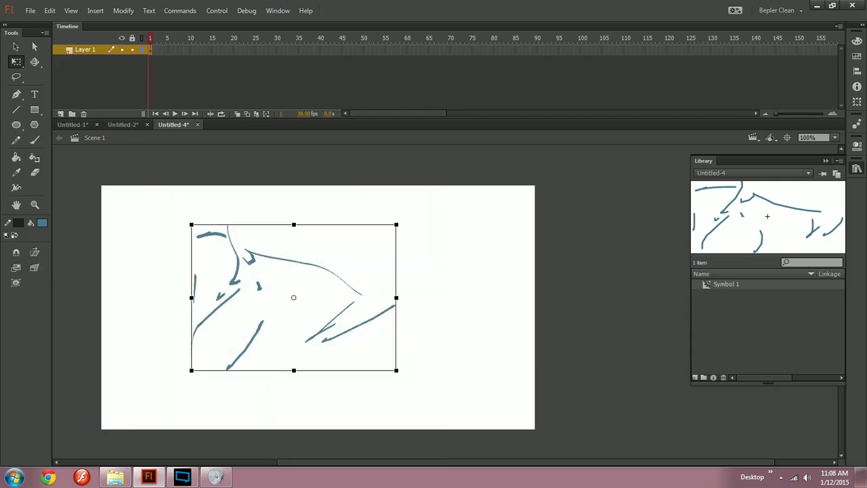
# - Delete the warped strokes and create another new blank document
pyautogui.press('Delete')
pyautogui.hotkey('ctrl', 'n')
pyautogui.press('Return')
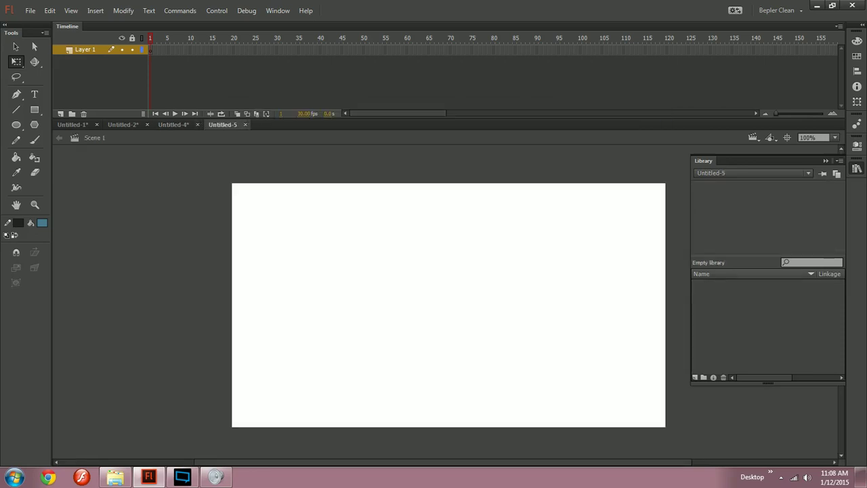
pyautogui.moveTo(323, 319); pyautogui.dragTo(187, 308)
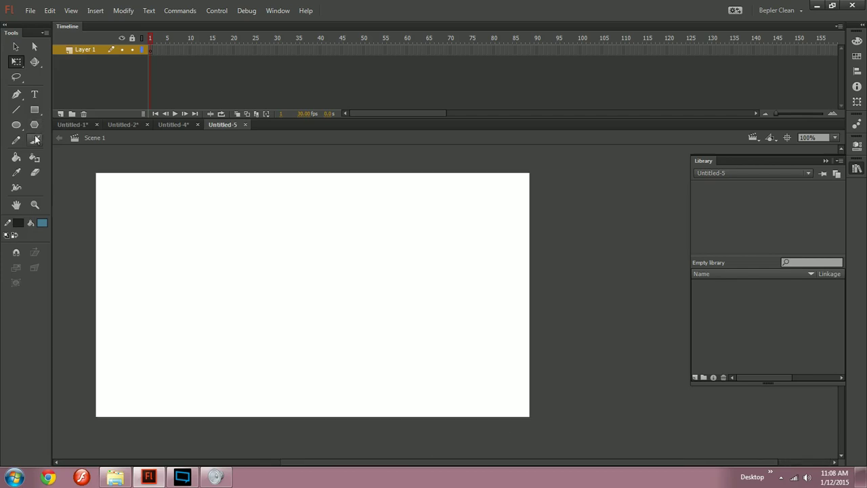
pyautogui.press('v')
pyautogui.moveTo(235, 262); pyautogui.dragTo(265, 328)
pyautogui.press('y')
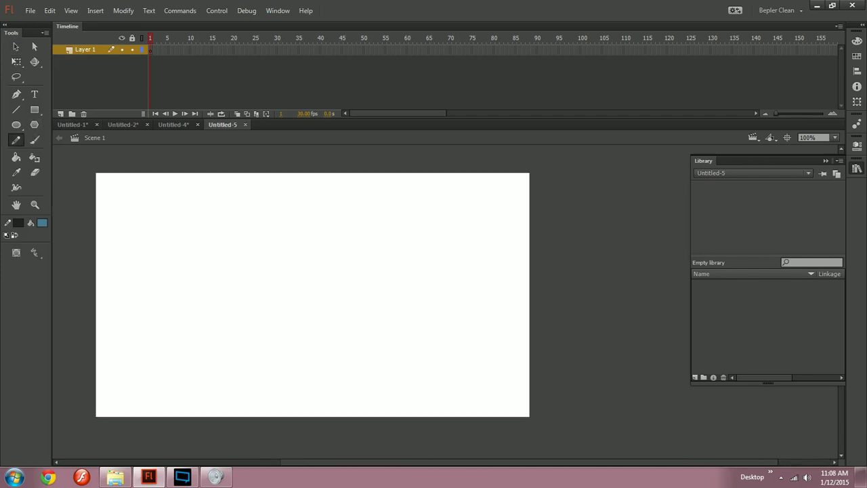
pyautogui.moveTo(153, 249); pyautogui.dragTo(384, 376)
pyautogui.hotkey('ctrl', 'z')
# - Draw a blue rectangle without a stroke across the middle of the stage and move it slightly down
pyautogui.click(34, 110)
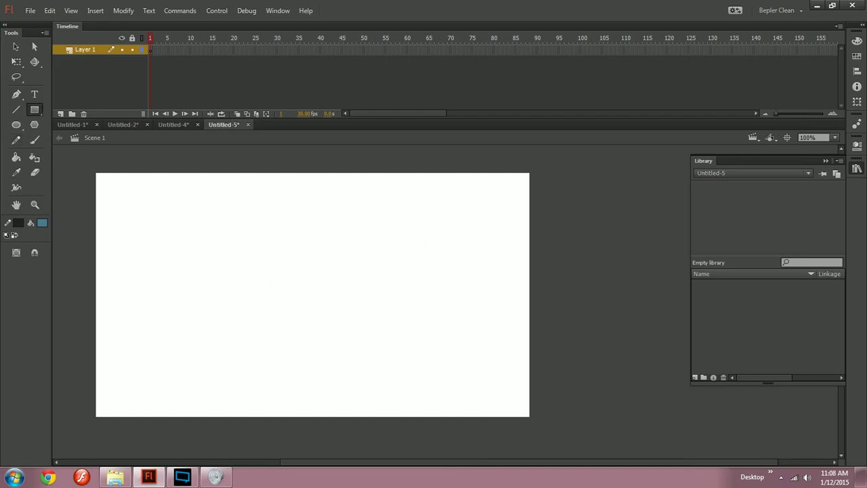
pyautogui.click(18, 223)
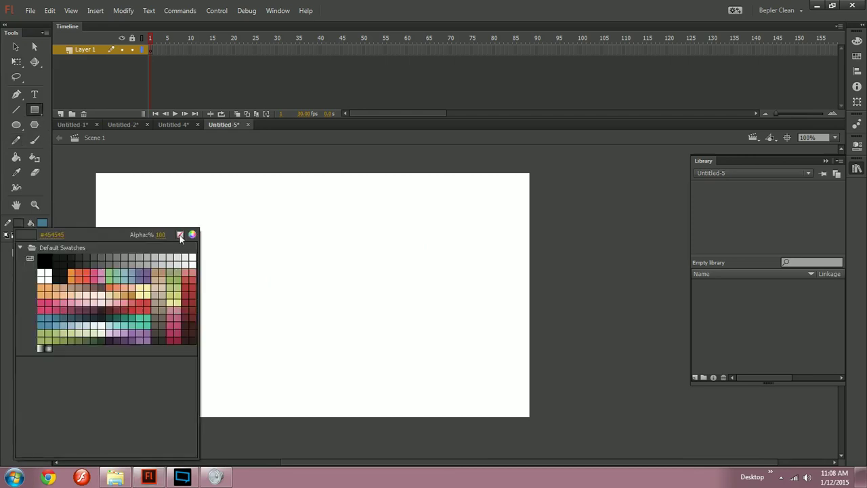
pyautogui.click(180, 236)
pyautogui.moveTo(167, 229); pyautogui.dragTo(451, 377)
pyautogui.press('v')
pyautogui.moveTo(309, 302); pyautogui.dragTo(310, 329)
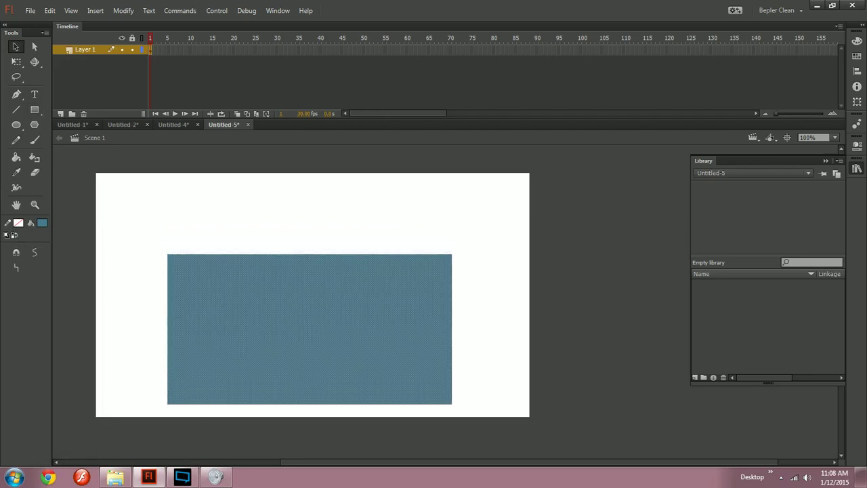
# - Scale the rectangle down about its centre with Free Transform and deselect it
pyautogui.press('q')
pyautogui.moveTo(452, 405); pyautogui.dragTo(411, 362)
pyautogui.press('Escape')
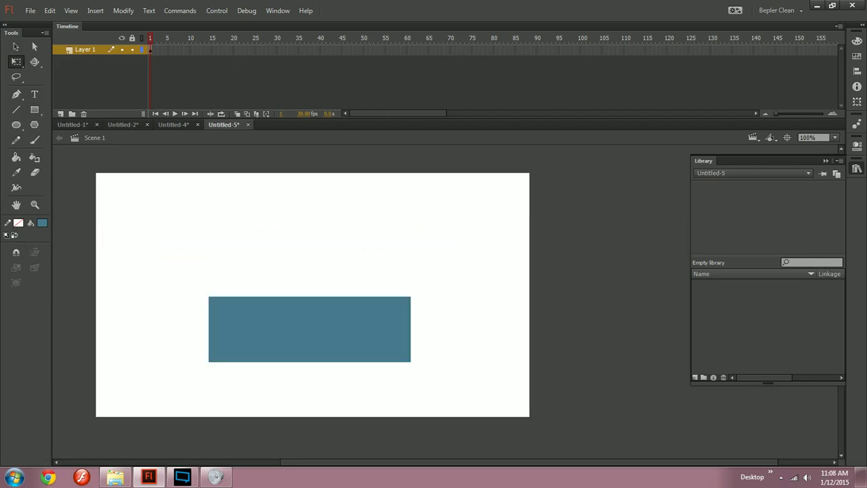
# - With the Brush tool active, try pulling the rectangle's upper edge upward twice, undoing each attempt
pyautogui.press('b')
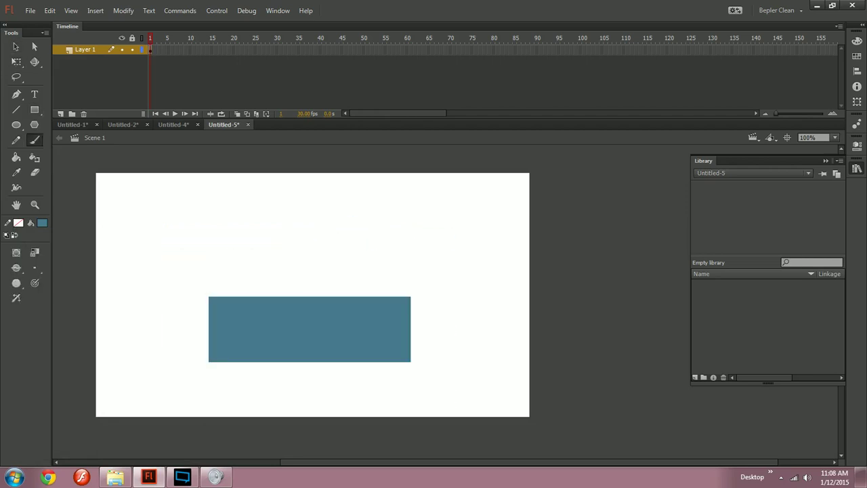
pyautogui.moveTo(298, 296)
pyautogui.mouseDown()
pyautogui.moveTo(242, 226)
pyautogui.moveTo(262, 242)
pyautogui.mouseUp()
pyautogui.hotkey('ctrl', 'z')
pyautogui.moveTo(309, 297); pyautogui.dragTo(340, 257)
pyautogui.hotkey('ctrl', 'z')
# - Pull new corner points out of the rectangle's upper edge to form an angular peak with a pointed upper-left tip
pyautogui.moveTo(338, 297); pyautogui.dragTo(211, 248)
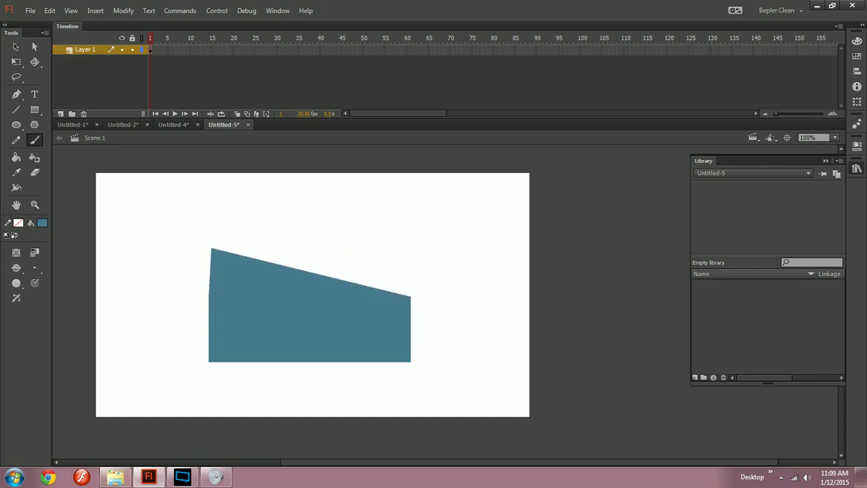
pyautogui.moveTo(211, 248); pyautogui.dragTo(353, 258)
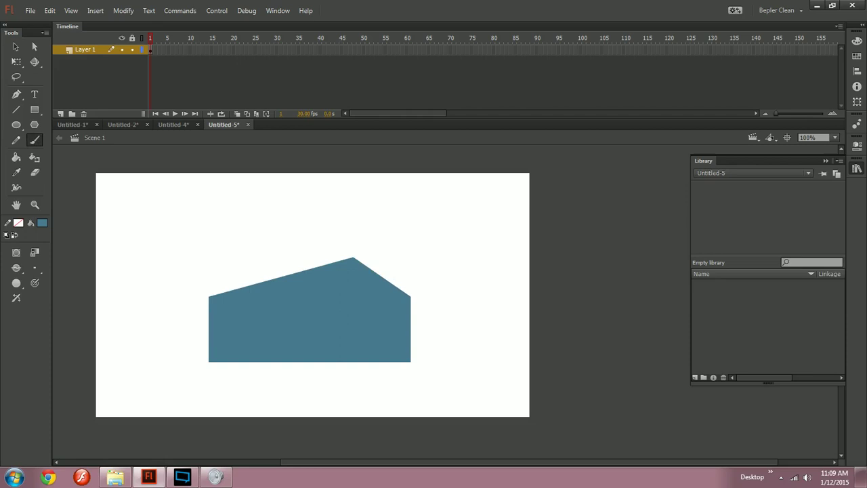
pyautogui.hotkey('ctrl', 'z')
pyautogui.moveTo(295, 257); pyautogui.dragTo(239, 197)
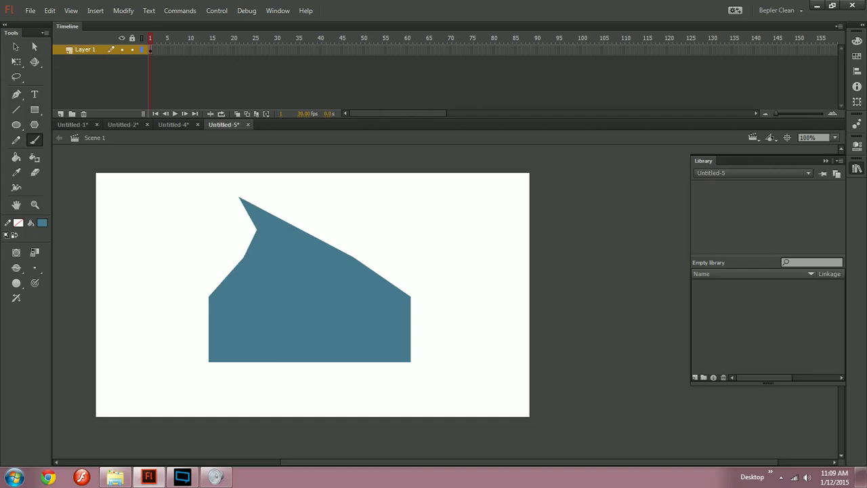
# - Bend the upper-right slope into a long curved horn and pull the right edge into a curved, pointed fin
pyautogui.moveTo(294, 226); pyautogui.dragTo(484, 243)
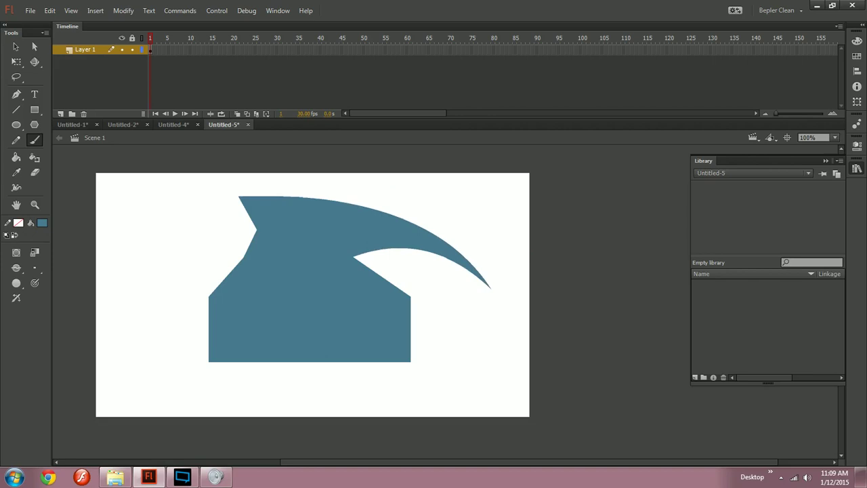
pyautogui.moveTo(420, 285); pyautogui.dragTo(474, 408)
pyautogui.hotkey('ctrl', 'z')
pyautogui.moveTo(410, 329); pyautogui.dragTo(477, 362)
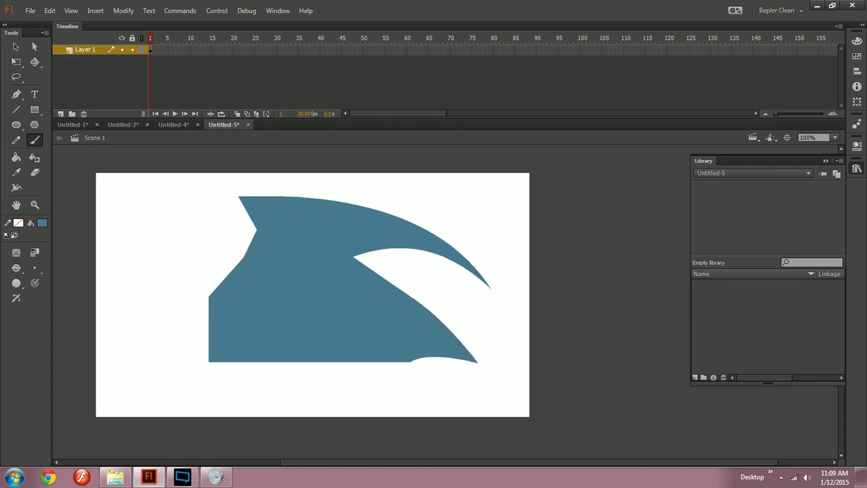
# - Paint a diagonal brush stroke across the lower-right fin and delete all the artwork from the stage
pyautogui.moveTo(479, 298); pyautogui.dragTo(388, 434)
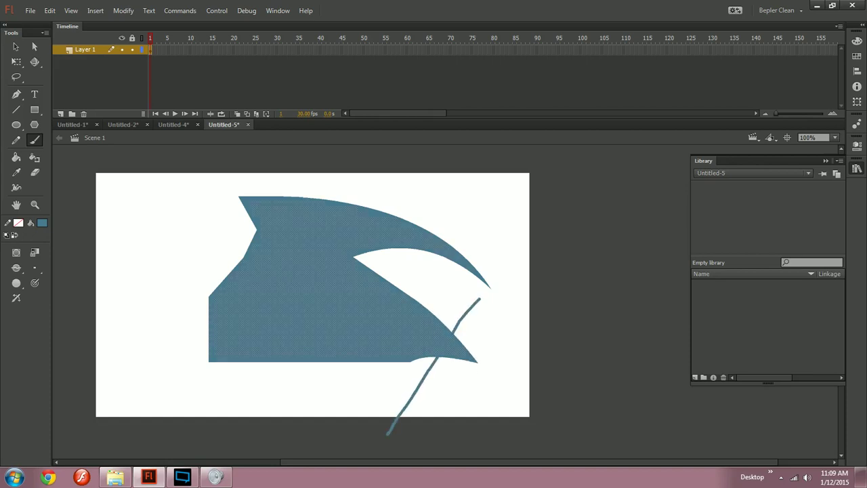
pyautogui.press('Delete')
pyautogui.press('v')
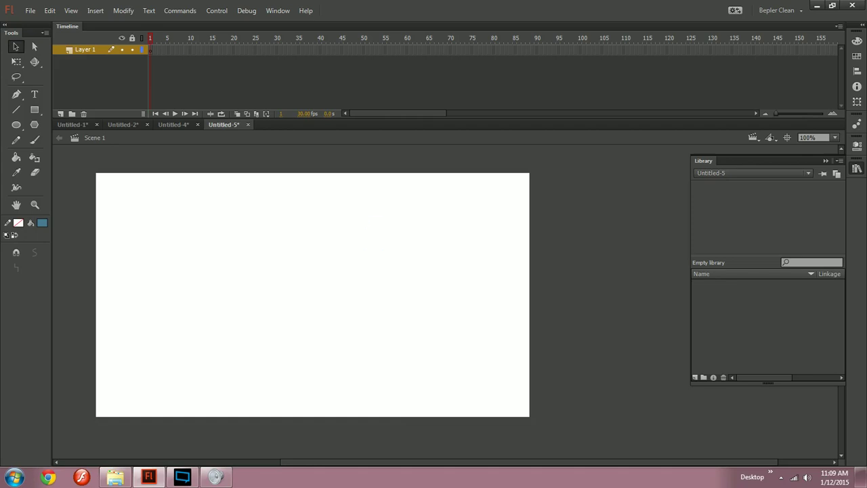
pyautogui.click(839, 27)
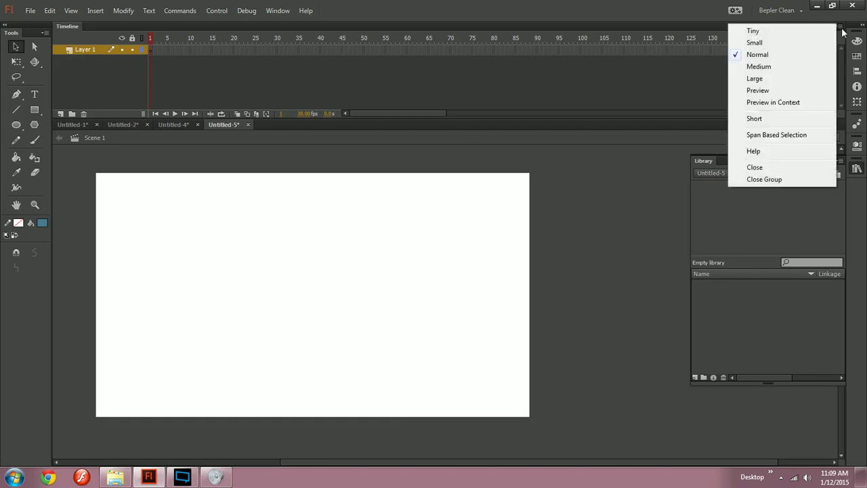
pyautogui.click(452, 82)
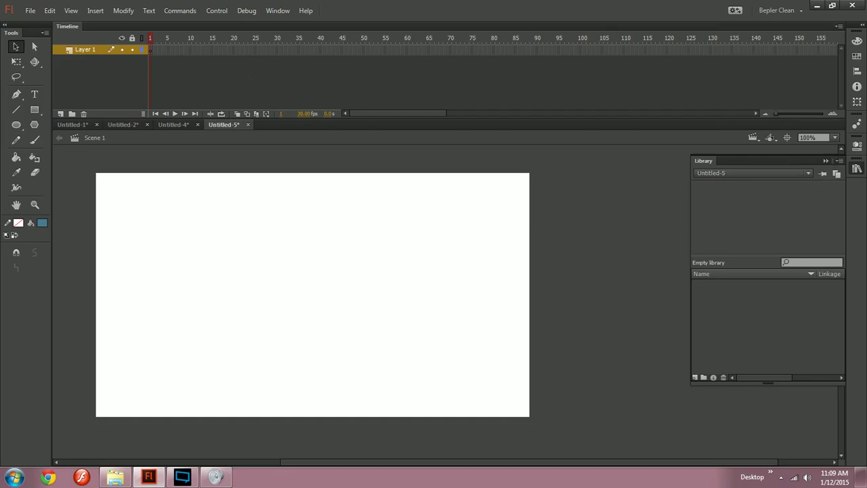
# - Paint a zigzag blue brush stroke near the centre of the stage
pyautogui.moveTo(195, 226); pyautogui.dragTo(304, 339)
pyautogui.press('n')
pyautogui.press('b')
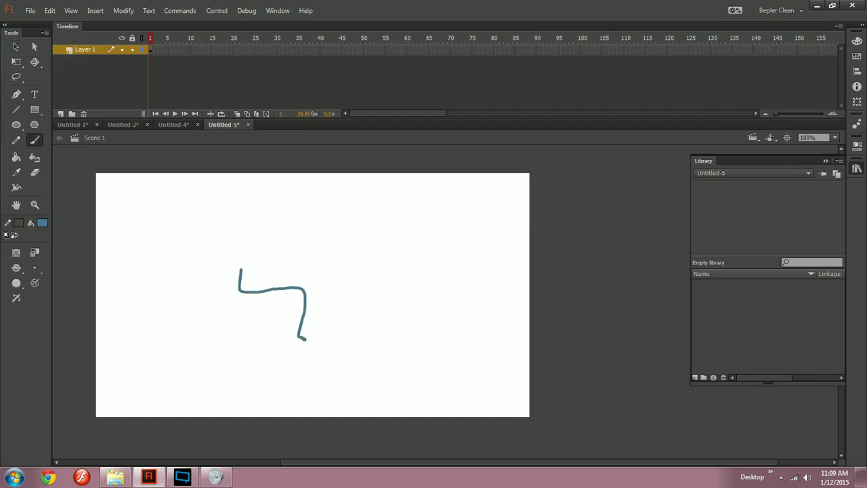
# - Convert frames 4 to 16 of Layer 1 to keyframes and insert additional frames to extend the range
pyautogui.moveTo(163, 49); pyautogui.dragTo(214, 61)
pyautogui.press('F6')
pyautogui.press('F5')
pyautogui.press('F5')
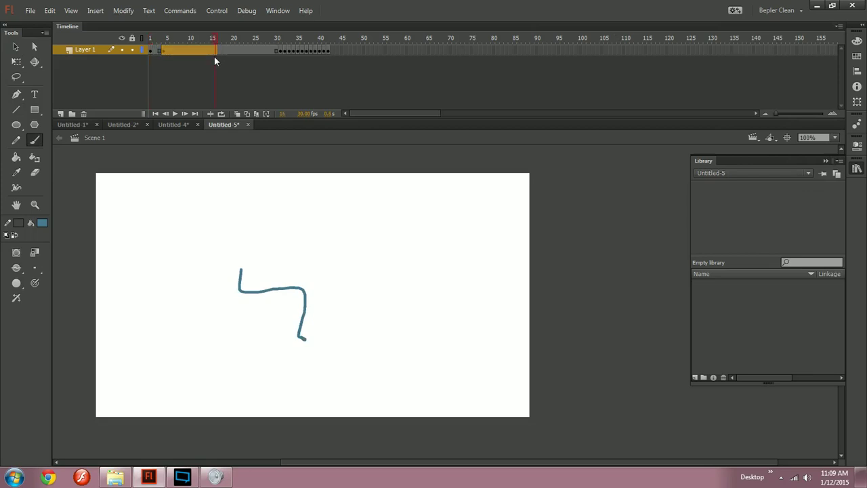
# - Insert extra frames at several points among Layer 1's later keyframes to give them holds of varying length
pyautogui.click(276, 47)
pyautogui.click(289, 50)
pyautogui.press('F5')
pyautogui.press('F5')
pyautogui.click(311, 50)
pyautogui.press('F5')
pyautogui.click(328, 50)
pyautogui.press('F5')
pyautogui.click(337, 50)
pyautogui.press('F5')
pyautogui.press('F5')
pyautogui.press('F5')
pyautogui.press('F5')
pyautogui.press('F5')
pyautogui.press('F5')
pyautogui.press('F5')
pyautogui.press('F5')
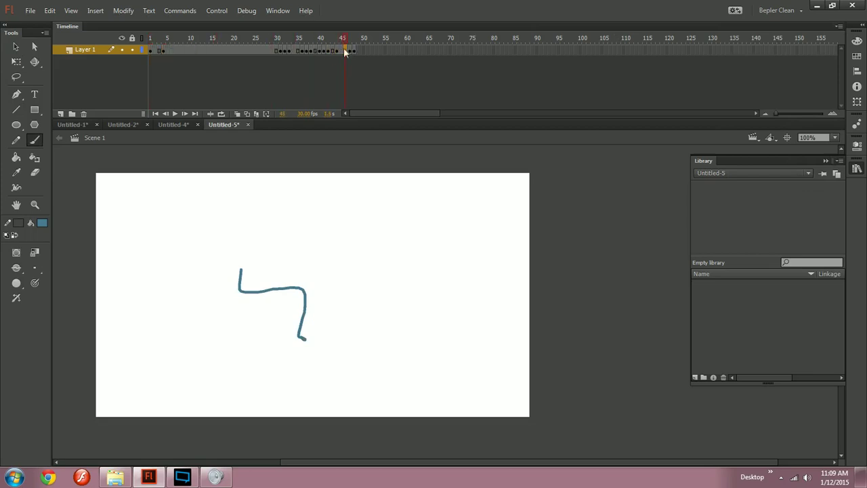
pyautogui.click(375, 50)
pyautogui.press('F5')
pyautogui.press('F5')
pyautogui.press('F5')
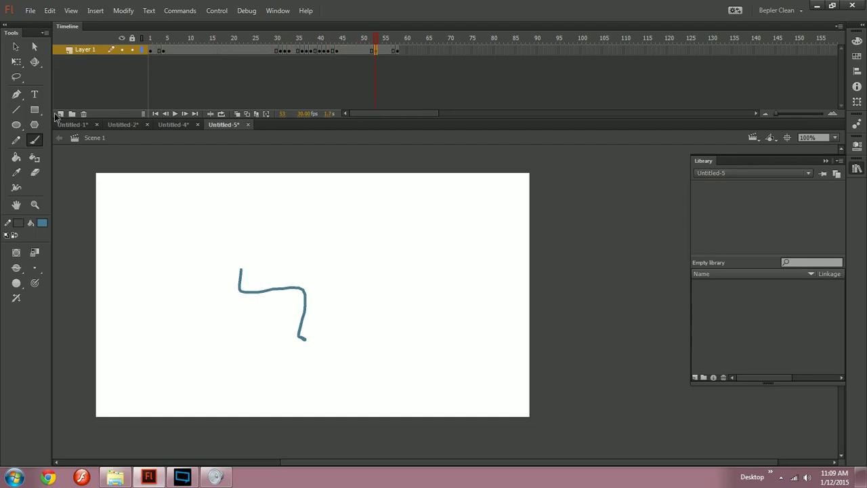
# - Add a new layer with a keyframe at frame 12 and paint a short dab in the upper-right part of the stage
pyautogui.click(61, 114)
pyautogui.click(198, 50)
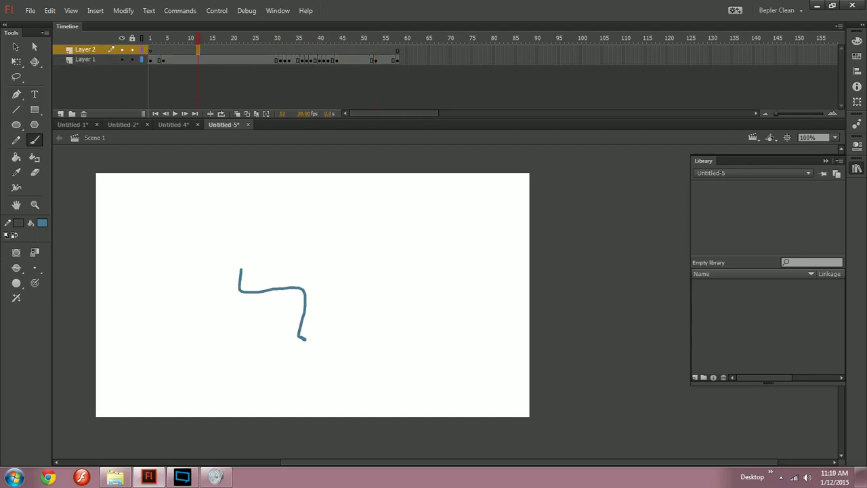
pyautogui.press('F6')
pyautogui.moveTo(374, 236); pyautogui.dragTo(377, 242)
pyautogui.press('F5')
# - Fill Layer 2 with additional keyframes and insert frames in several ranges to create holds of varying length
pyautogui.doubleClick(240, 50)
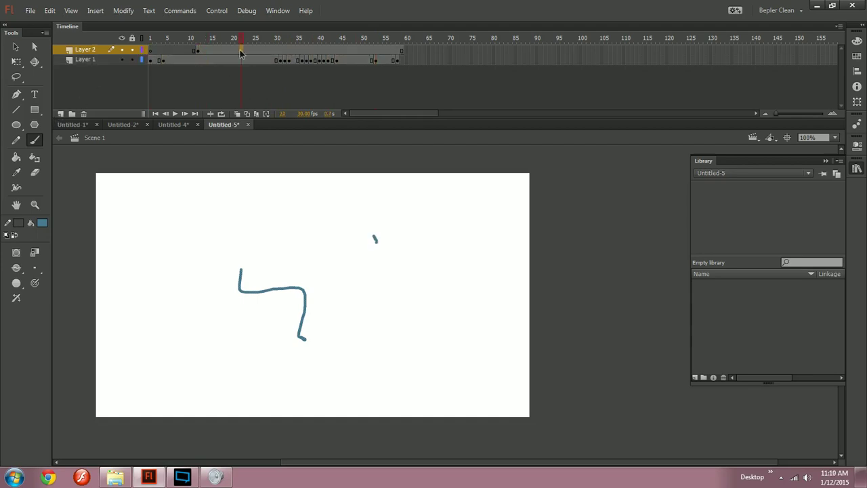
pyautogui.press('F6')
pyautogui.click(278, 50)
pyautogui.moveTo(320, 50); pyautogui.dragTo(258, 51)
pyautogui.press('F5')
pyautogui.moveTo(255, 50); pyautogui.dragTo(251, 50)
pyautogui.press('F5')
pyautogui.press('F5')
pyautogui.moveTo(284, 51)
pyautogui.mouseDown()
pyautogui.moveTo(479, 39)
pyautogui.moveTo(364, 39)
pyautogui.mouseUp()
pyautogui.press('F5')
pyautogui.click(182, 477)
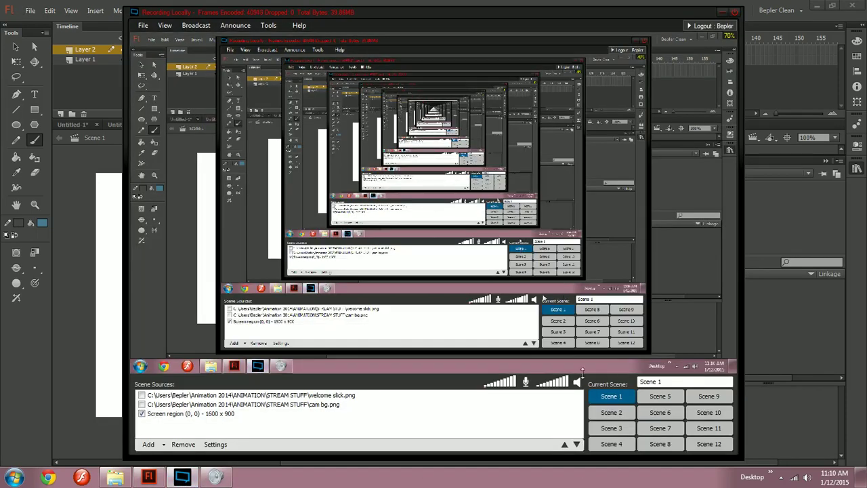
pyautogui.hotkey('alt', 'Tab')
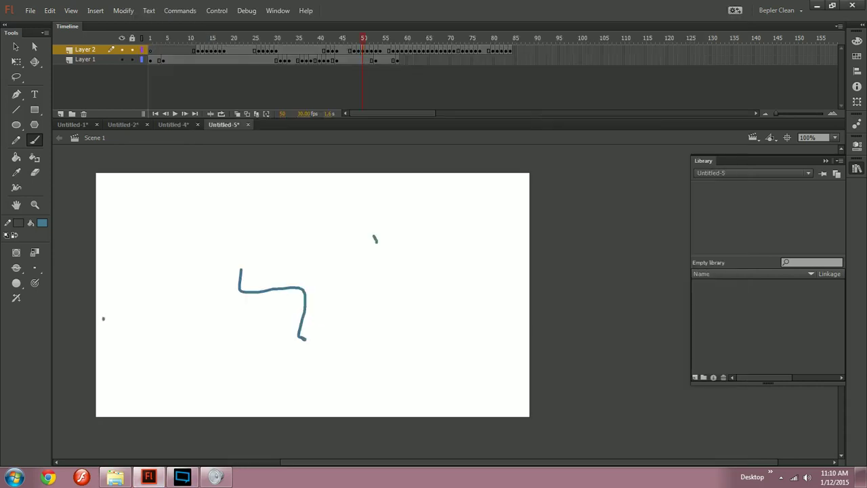
# - Select single frames within the spans of both layers to examine how frame-based selection behaves
pyautogui.press('v')
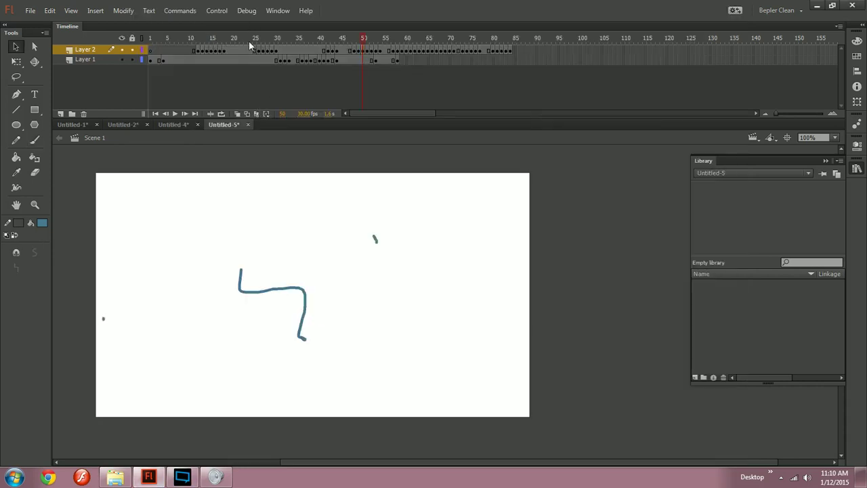
pyautogui.moveTo(249, 39)
pyautogui.mouseDown()
pyautogui.moveTo(209, 38)
pyautogui.moveTo(246, 39)
pyautogui.mouseUp()
pyautogui.click(236, 60)
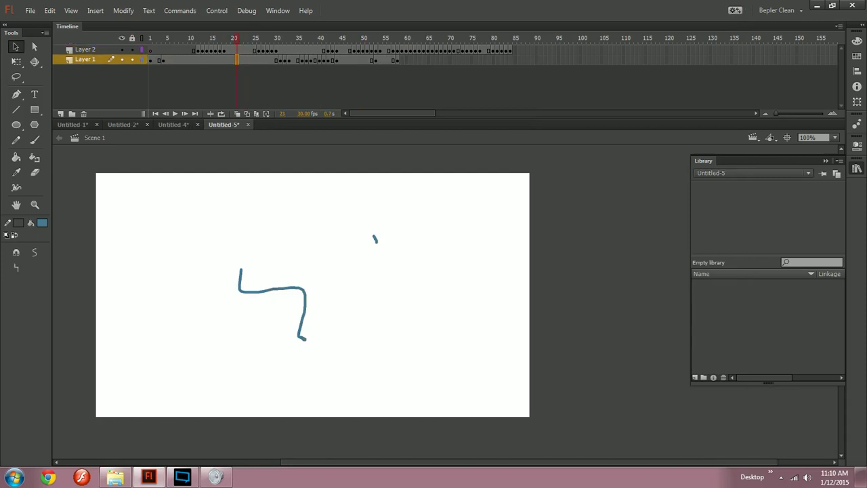
pyautogui.keyDown('ctrl'); pyautogui.click(216, 59); pyautogui.keyUp('ctrl')
pyautogui.keyDown('ctrl'); pyautogui.click(198, 60); pyautogui.keyUp('ctrl')
pyautogui.keyDown('ctrl'); pyautogui.click(190, 60); pyautogui.keyUp('ctrl')
pyautogui.click(184, 75)
pyautogui.click(172, 49)
pyautogui.click(163, 60)
pyautogui.click(207, 50)
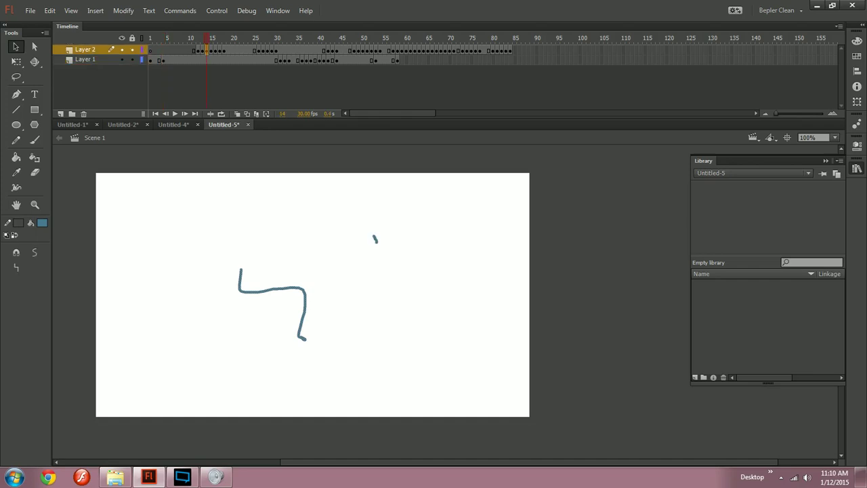
pyautogui.click(164, 61)
pyautogui.click(212, 59)
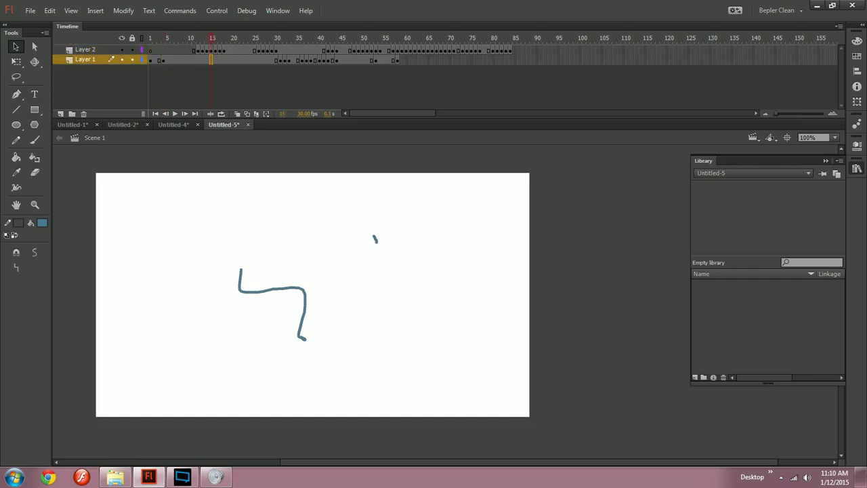
pyautogui.click(225, 60)
pyautogui.moveTo(224, 60)
pyautogui.mouseDown()
pyautogui.moveTo(242, 60)
pyautogui.moveTo(224, 60)
pyautogui.mouseUp()
pyautogui.click(541, 73)
# - Turn on the Short frame display and Span Based Selection for the timeline
pyautogui.click(858, 29)
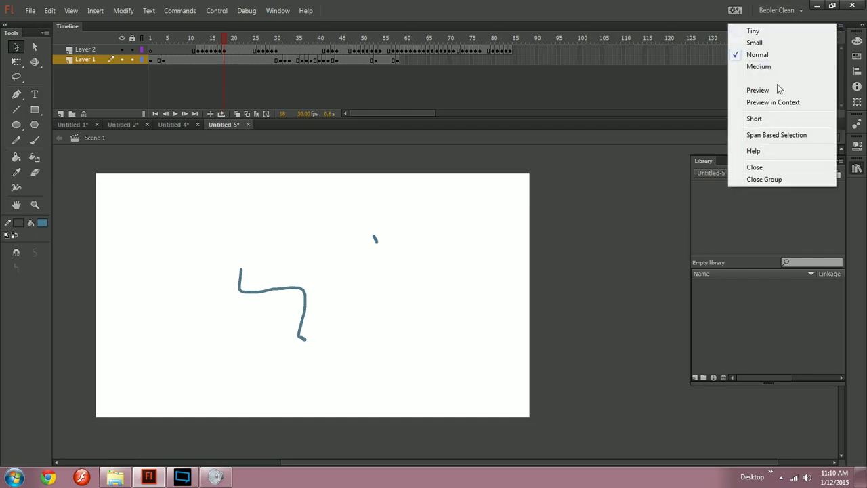
pyautogui.click(754, 119)
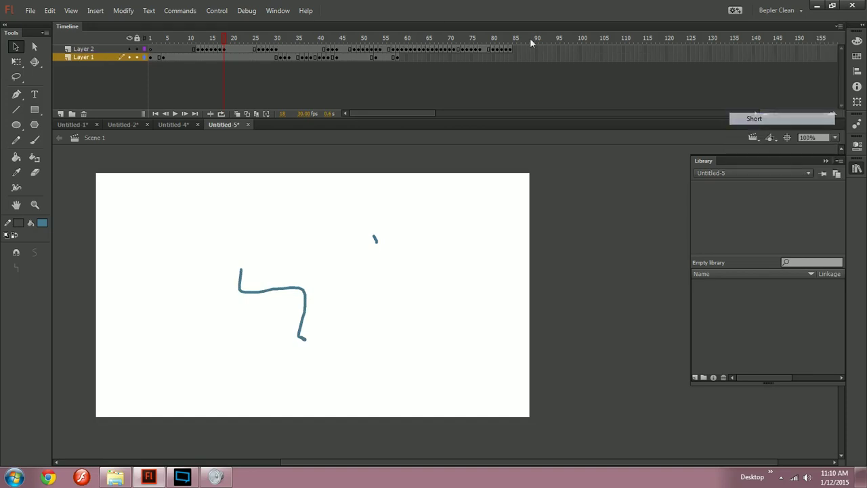
pyautogui.click(840, 27)
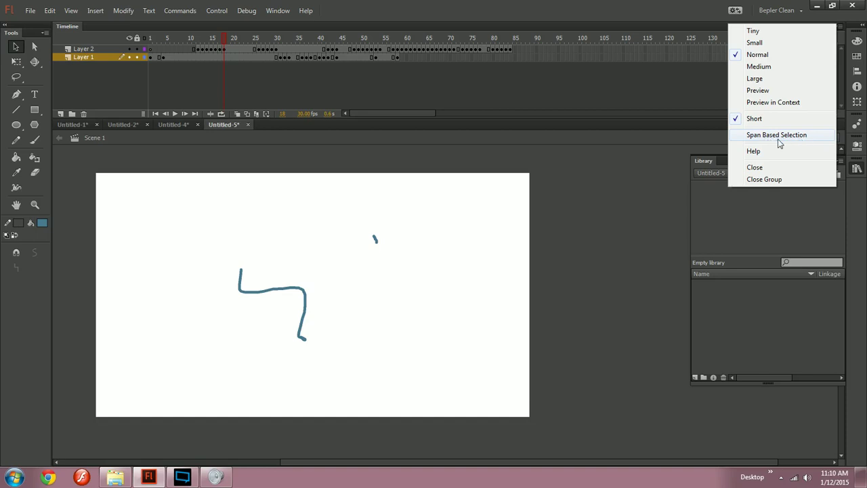
pyautogui.click(779, 141)
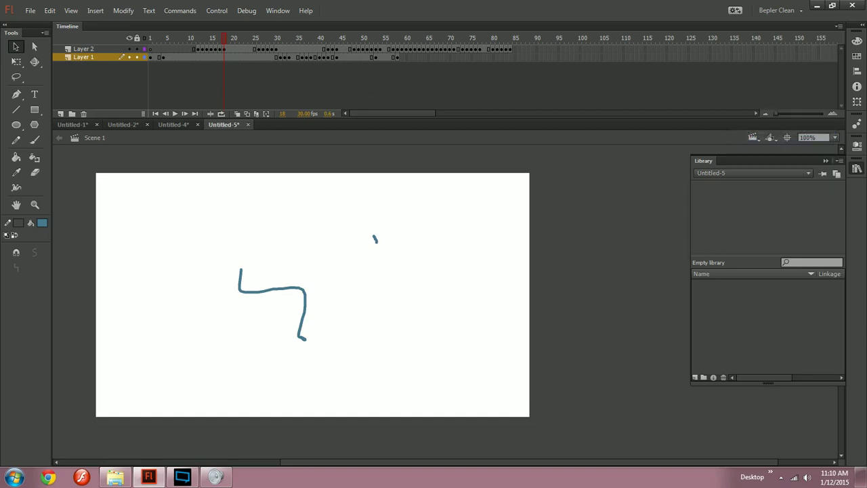
# - Select various frame spans and keyframes on both layers to examine how span-based selection behaves
pyautogui.click(228, 57)
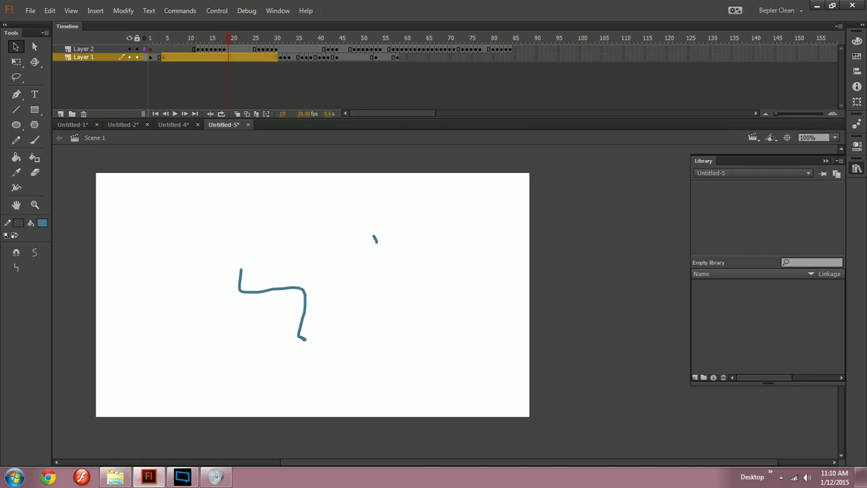
pyautogui.click(233, 49)
pyautogui.click(278, 49)
pyautogui.click(256, 57)
pyautogui.click(342, 58)
pyautogui.click(380, 58)
pyautogui.click(406, 57)
pyautogui.click(385, 49)
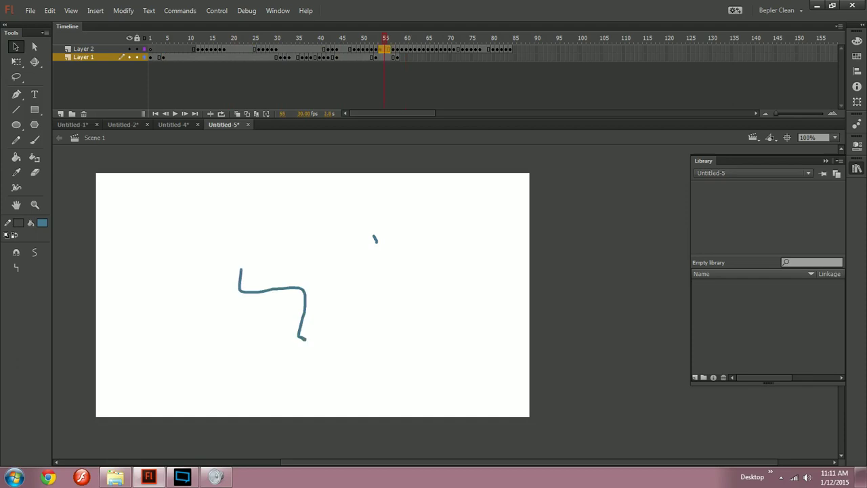
pyautogui.click(464, 49)
pyautogui.click(493, 49)
pyautogui.click(484, 50)
pyautogui.click(479, 50)
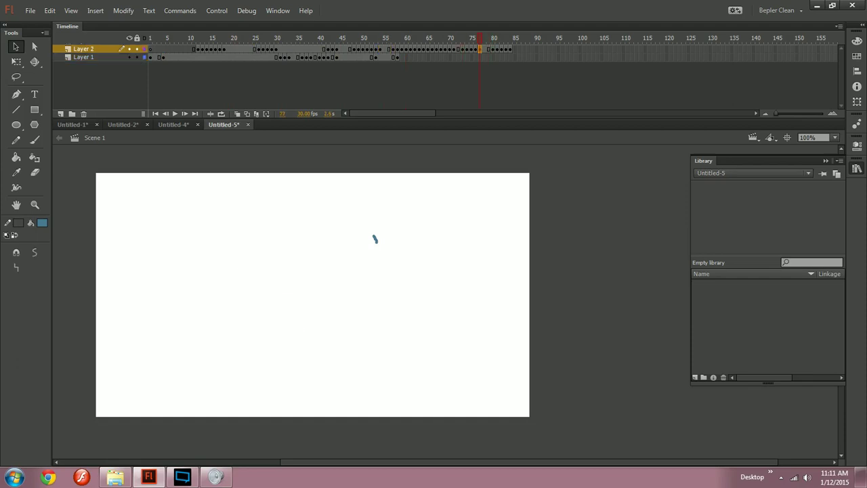
pyautogui.click(83, 57)
pyautogui.click(212, 57)
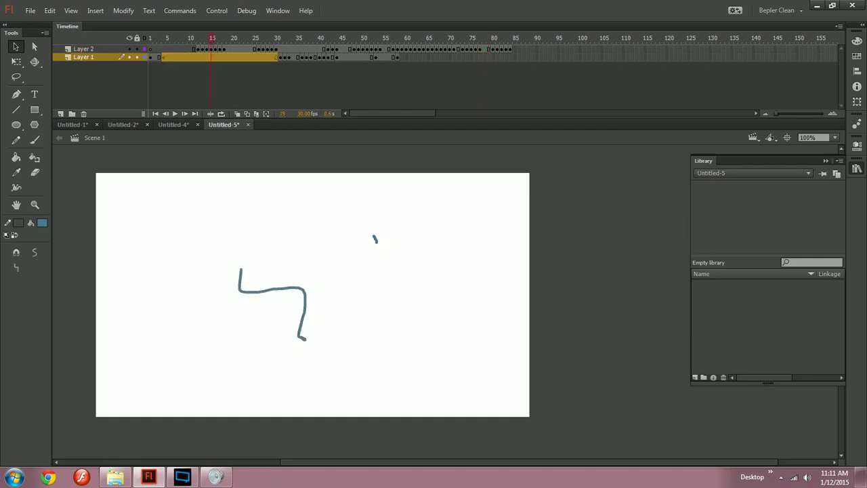
pyautogui.click(162, 58)
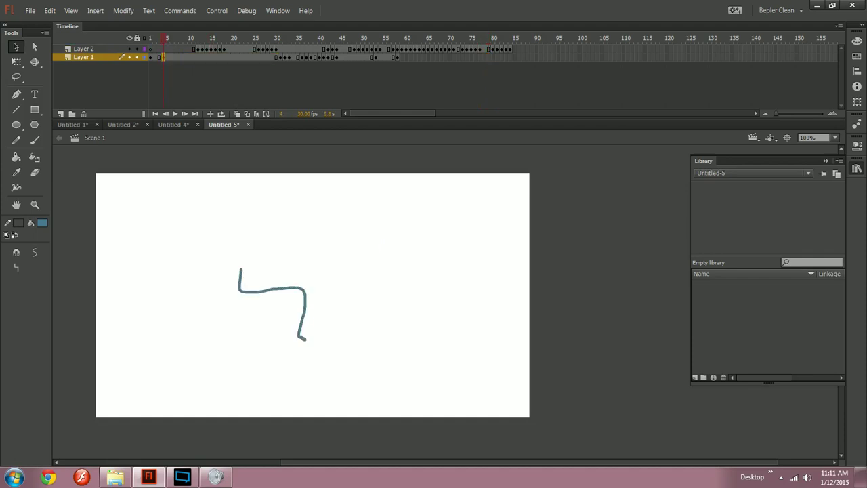
# - Select and shift spans and keyframes near the start of Layer 1 to examine how span-based selection responds
pyautogui.click(197, 58)
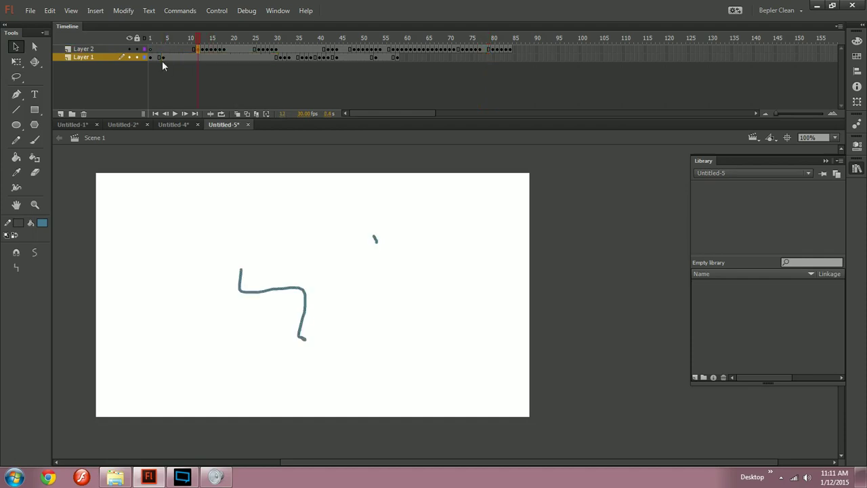
pyautogui.moveTo(276, 57); pyautogui.dragTo(211, 58)
pyautogui.click(184, 57)
pyautogui.click(159, 58)
pyautogui.moveTo(276, 57); pyautogui.dragTo(203, 57)
pyautogui.click(162, 57)
pyautogui.click(151, 56)
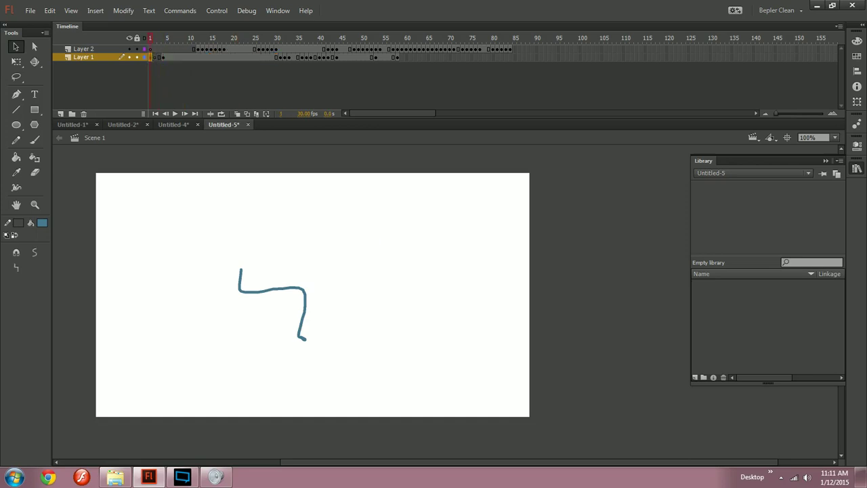
pyautogui.click(242, 58)
pyautogui.click(302, 50)
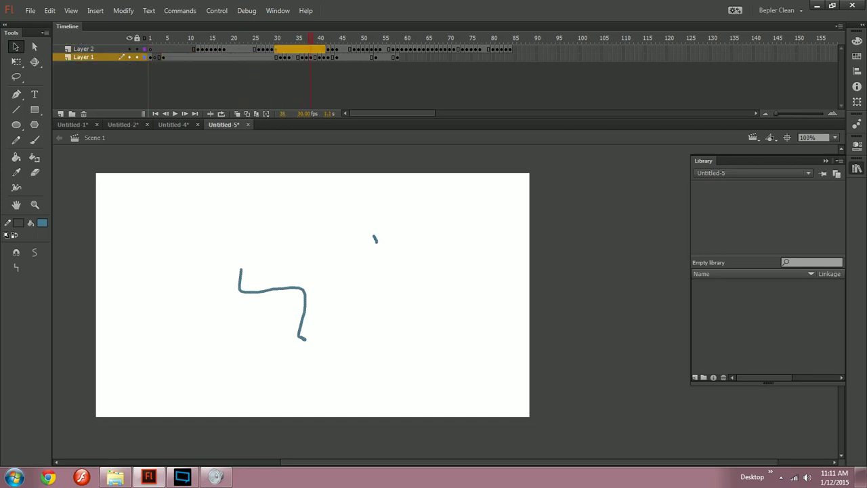
# - Move several frame spans on Layer 1 and Layer 2 to earlier positions on the timeline
pyautogui.moveTo(324, 49); pyautogui.dragTo(328, 50)
pyautogui.click(354, 58)
pyautogui.moveTo(272, 58); pyautogui.dragTo(251, 49)
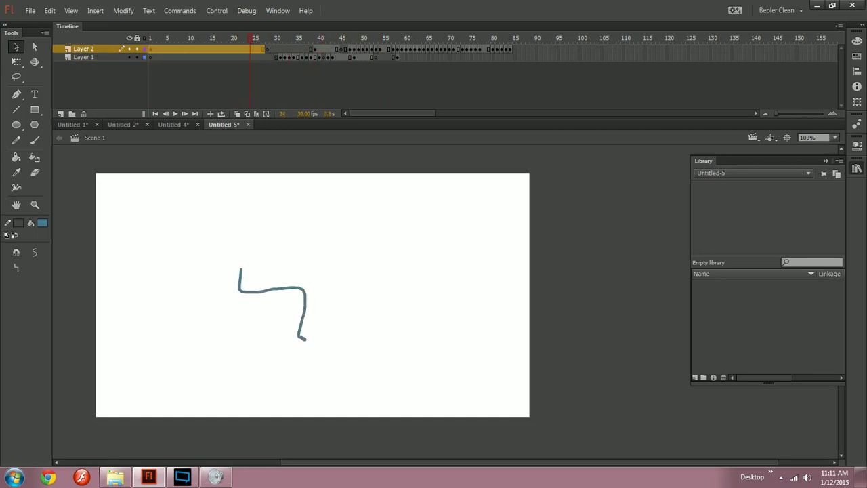
pyautogui.moveTo(324, 50); pyautogui.dragTo(211, 57)
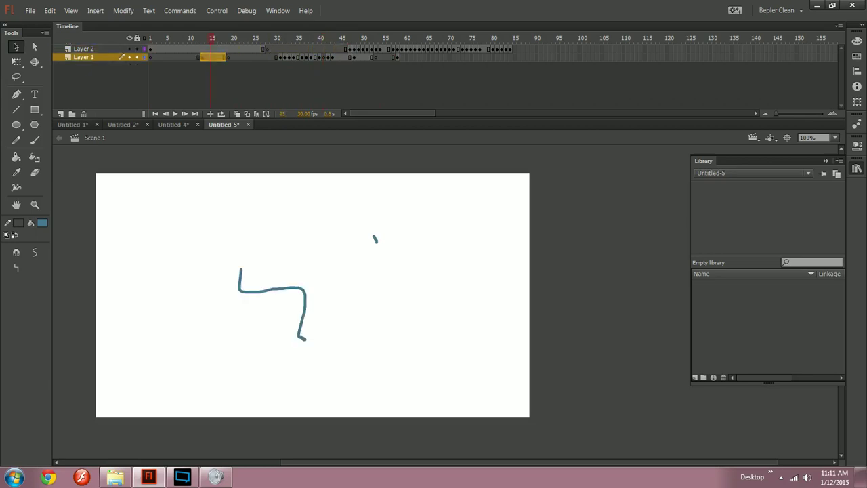
pyautogui.moveTo(343, 58); pyautogui.dragTo(212, 50)
pyautogui.moveTo(361, 57); pyautogui.dragTo(316, 57)
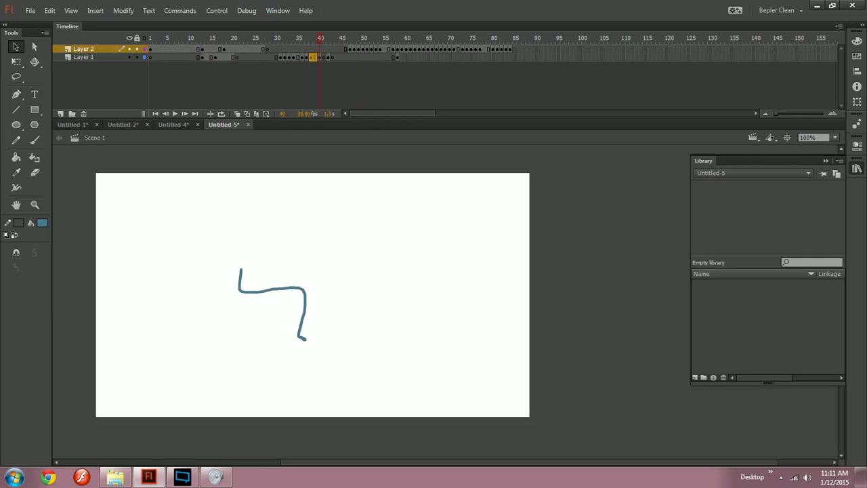
# - Select and shift the short spans and keyframes around frames 38 to 42 on Layer 1
pyautogui.click(315, 57)
pyautogui.click(312, 58)
pyautogui.click(311, 57)
pyautogui.click(328, 57)
pyautogui.moveTo(328, 57)
pyautogui.mouseDown()
pyautogui.moveTo(396, 57)
pyautogui.moveTo(341, 67)
pyautogui.moveTo(324, 56)
pyautogui.mouseUp()
# - Extend the hold near frame 42 on Layer 1 by inserting six frames
pyautogui.press(',')
pyautogui.press('.')
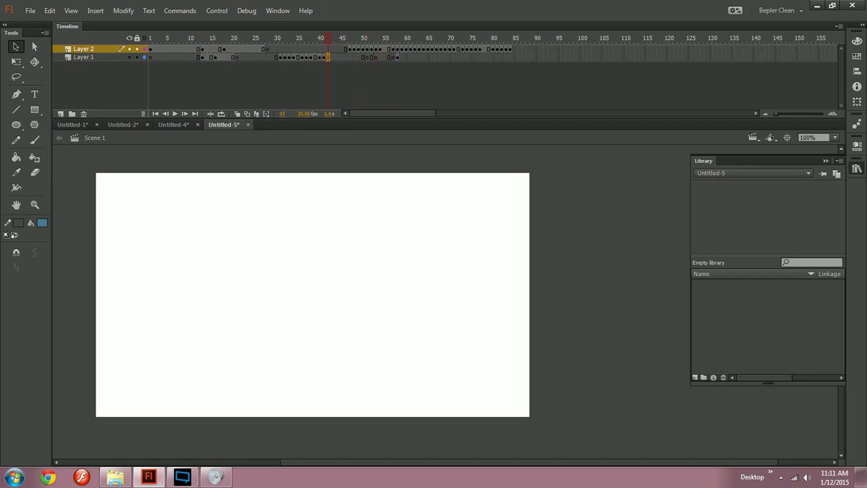
pyautogui.press(',')
pyautogui.press('F5')
pyautogui.press('F5')
pyautogui.press('F5')
pyautogui.press('F5')
pyautogui.press('F5')
pyautogui.press('F5')
# - Rearrange further spans on both layers by moving them to other frames, including one to about frame 5 of Layer 1
pyautogui.moveTo(338, 58); pyautogui.dragTo(180, 60)
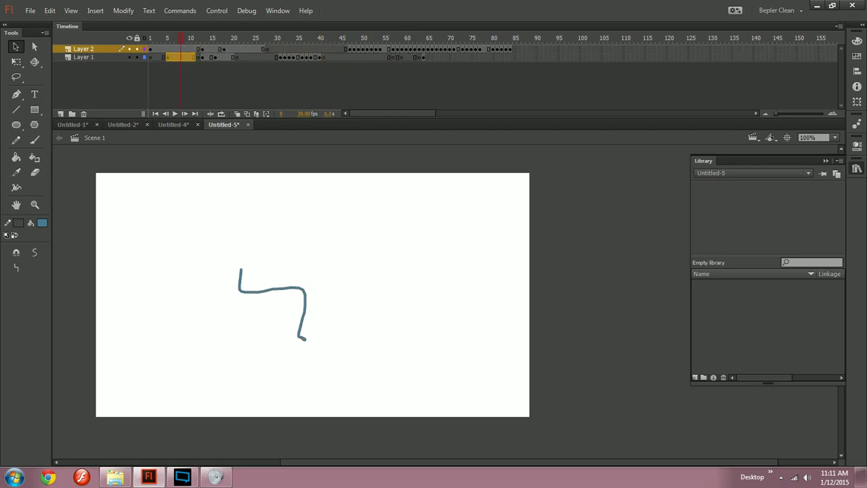
pyautogui.moveTo(384, 50); pyautogui.dragTo(229, 57)
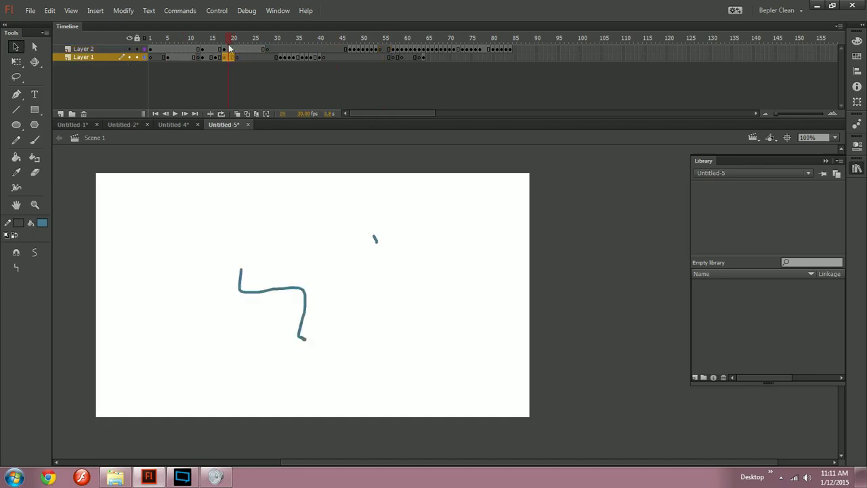
pyautogui.click(421, 48)
pyautogui.moveTo(362, 49); pyautogui.dragTo(372, 49)
pyautogui.hotkey('alt', 'BackSpace')
# - Turn off Span Based Selection for the timeline
pyautogui.click(375, 49)
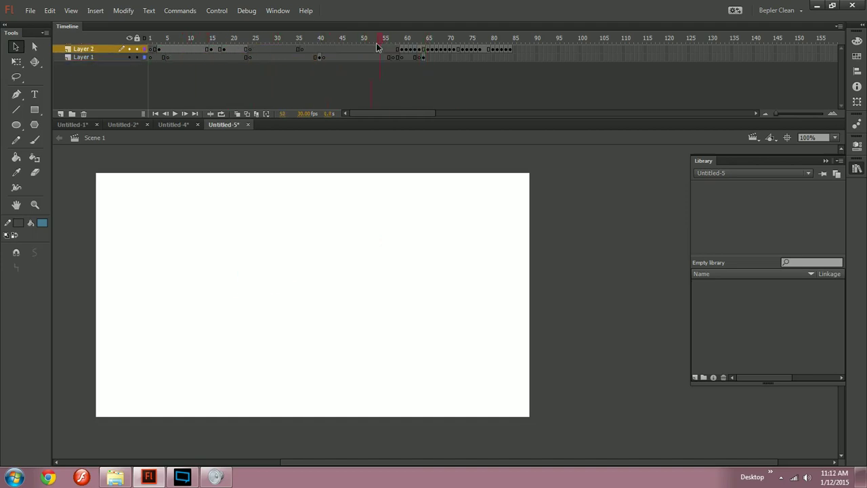
pyautogui.click(840, 26)
pyautogui.click(765, 135)
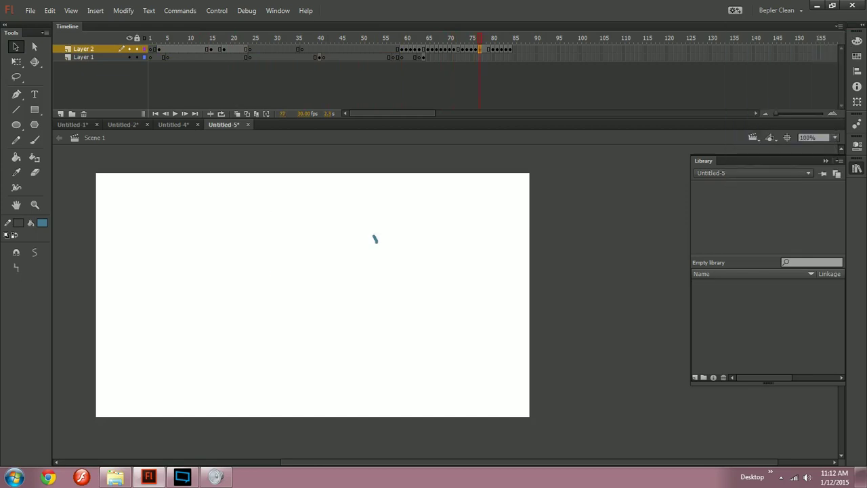
# - Create a new blank document with the default settings
pyautogui.hotkey('ctrl', 'n')
pyautogui.press('Return')
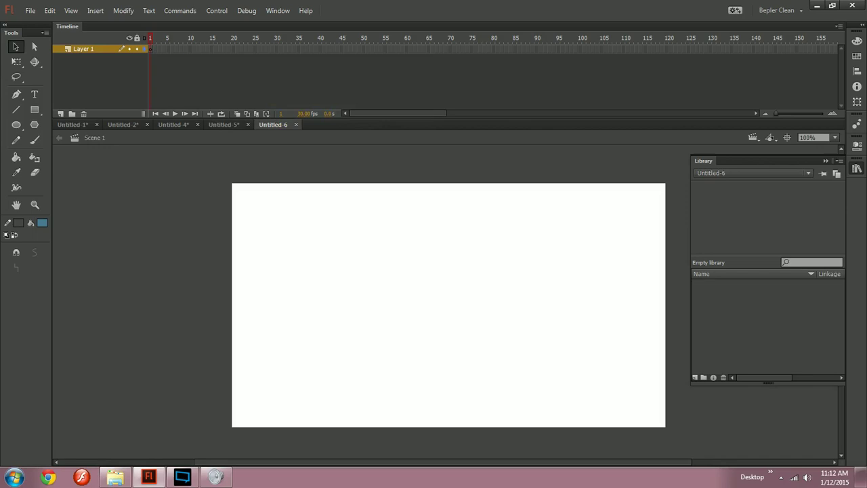
pyautogui.moveTo(449, 305); pyautogui.dragTo(315, 312)
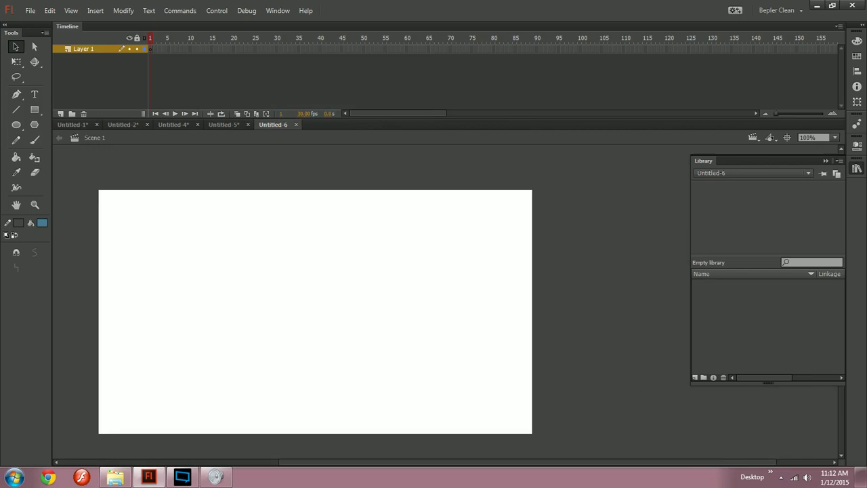
# - Set the stroke colour to none and the fill colour to light green
pyautogui.click(19, 224)
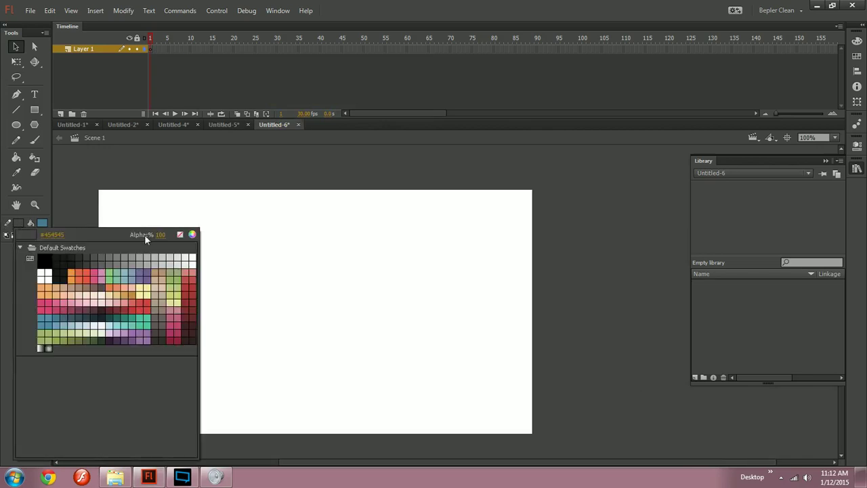
pyautogui.click(179, 234)
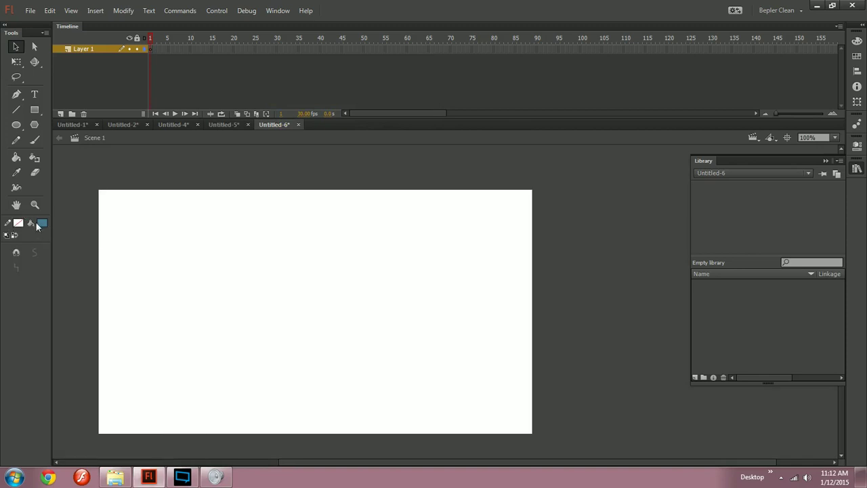
pyautogui.click(41, 224)
pyautogui.click(106, 336)
# - Draw a green circle about 180 px in diameter near the middle of the stage with the Oval tool and select it
pyautogui.press('o')
pyautogui.moveTo(293, 334); pyautogui.dragTo(363, 300)
pyautogui.hotkey('ctrl', 'z')
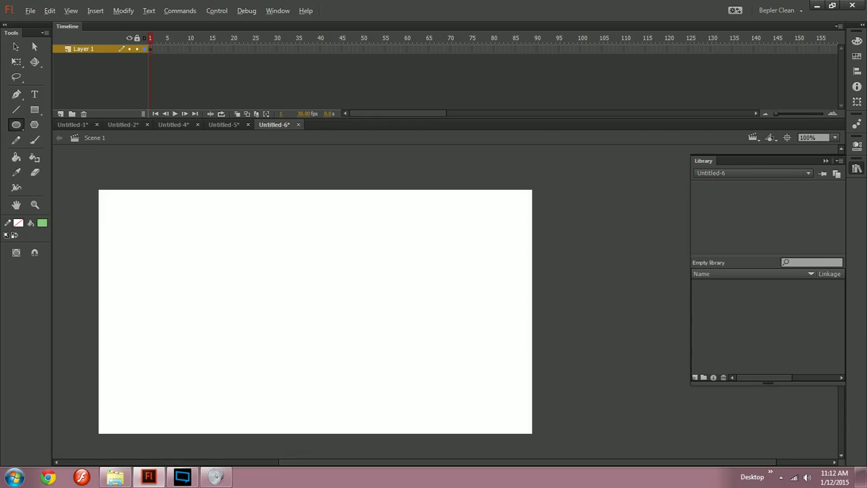
pyautogui.moveTo(311, 301); pyautogui.dragTo(344, 252)
pyautogui.press('v')
pyautogui.click(321, 290)
pyautogui.moveTo(321, 290); pyautogui.dragTo(349, 283)
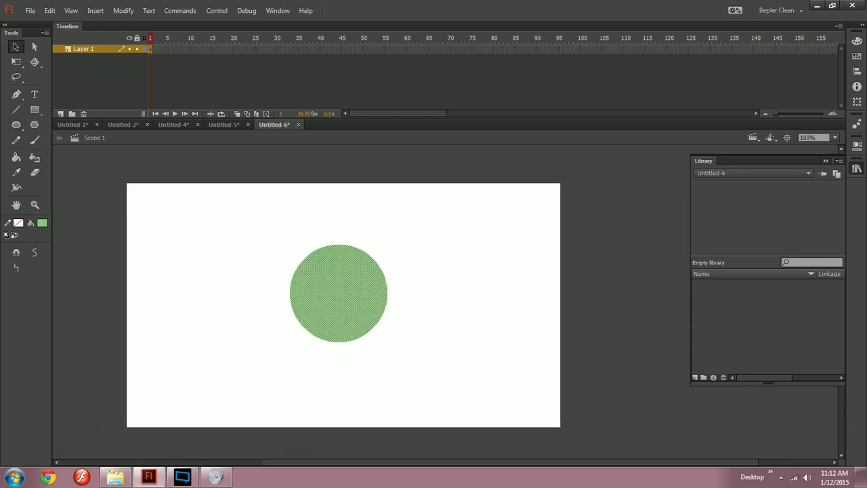
# - Center the green circle horizontally and vertically on the stage
pyautogui.hotkey('ctrl', 'alt', '2')
pyautogui.hotkey('ctrl', 'alt', '5')
pyautogui.press('Escape')
pyautogui.hotkey('ctrl', 'a')
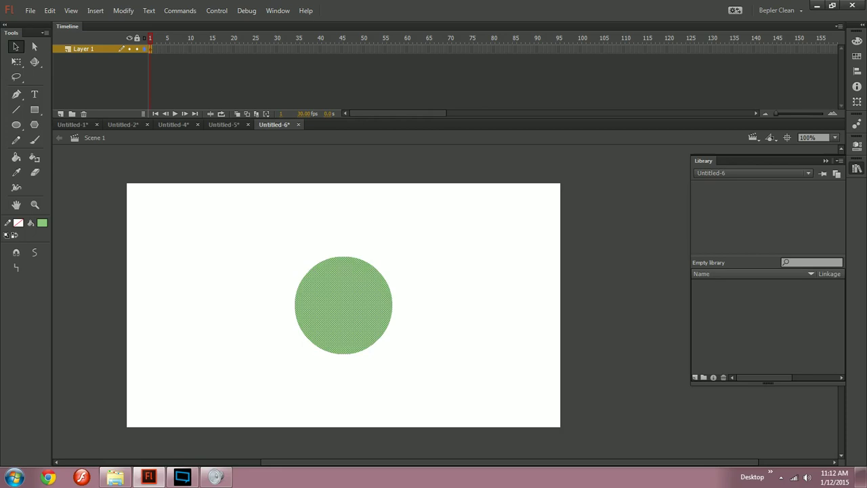
# - Convert the circle to a movie clip symbol and apply a low-quality Blur filter of about 86 px to it
pyautogui.press('F8')
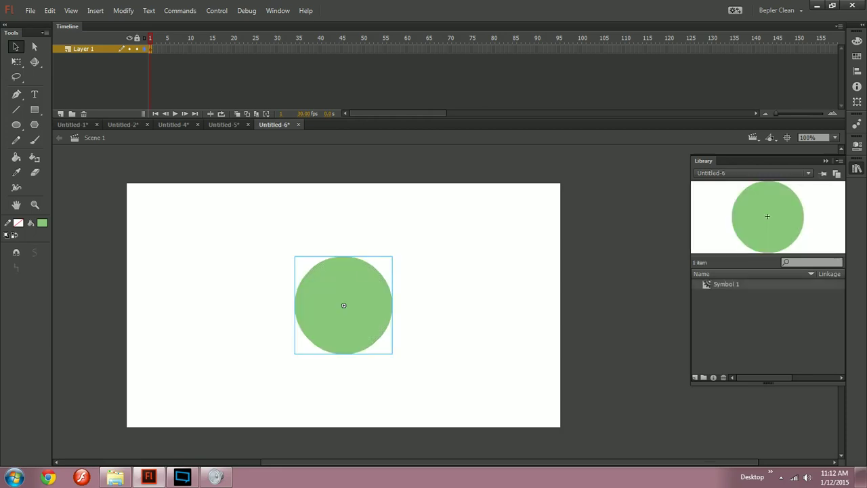
pyautogui.click(857, 146)
pyautogui.click(701, 385)
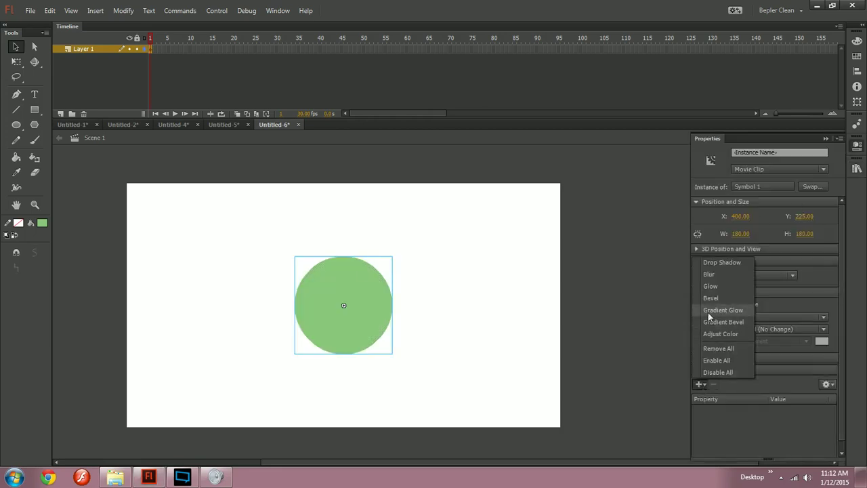
pyautogui.click(709, 274)
pyautogui.click(776, 420)
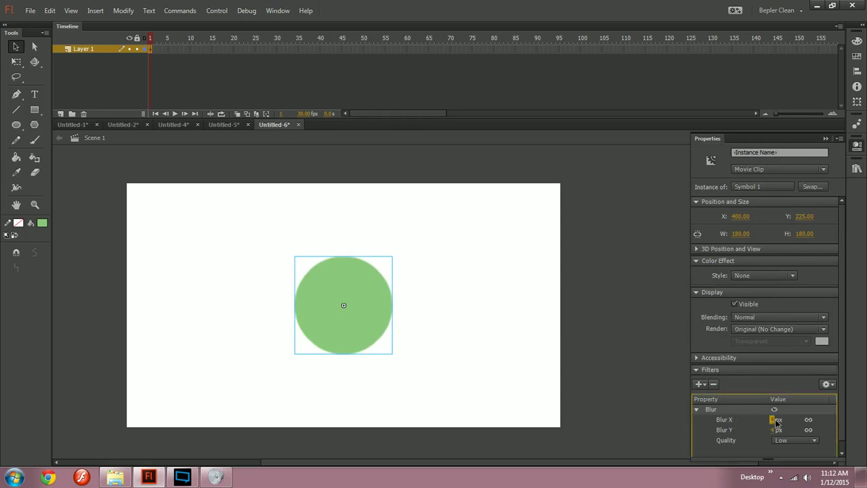
pyautogui.moveTo(777, 422)
pyautogui.mouseDown()
pyautogui.moveTo(809, 421)
pyautogui.moveTo(793, 423)
pyautogui.mouseUp()
pyautogui.click(796, 441)
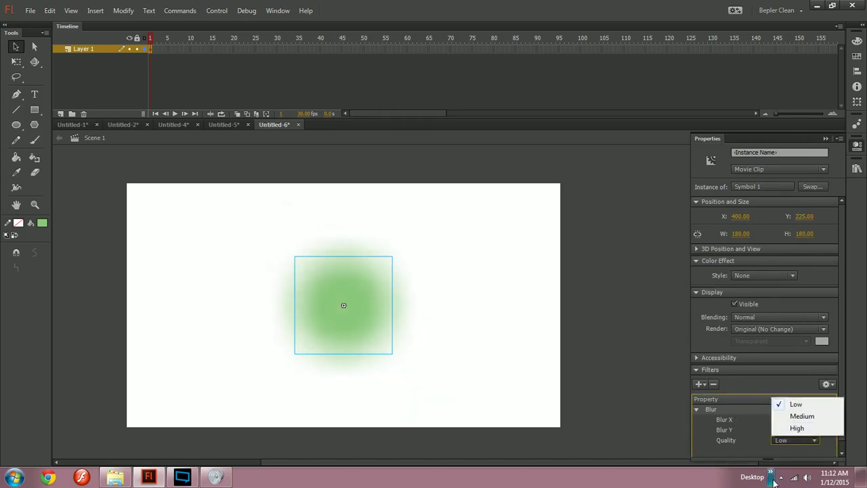
pyautogui.click(755, 453)
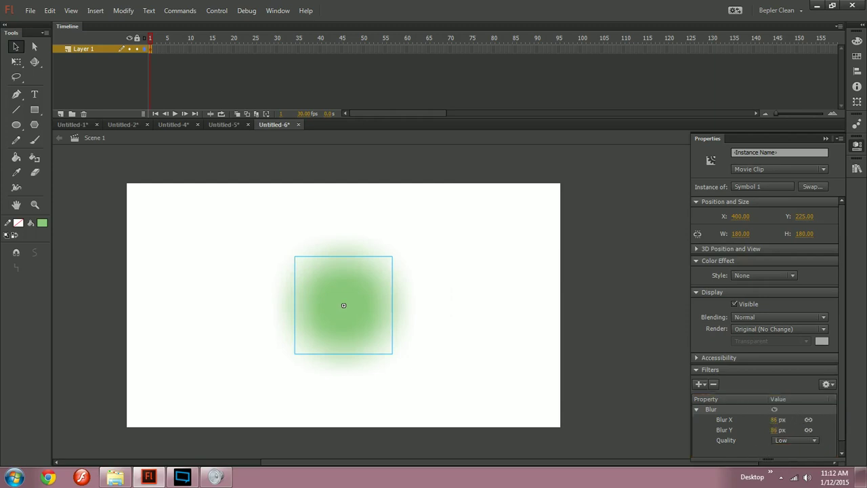
# - Break the blurred circle symbol apart into a raw shape and clear the selection
pyautogui.hotkey('ctrl', 'b')
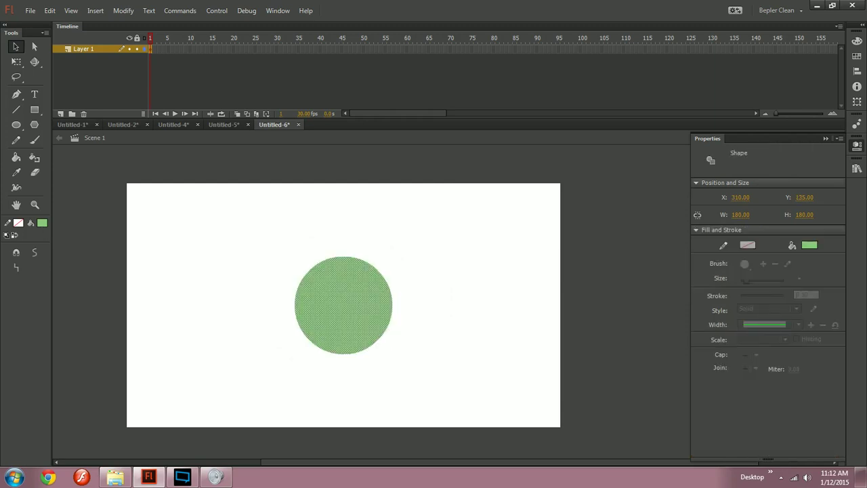
pyautogui.moveTo(155, 231); pyautogui.dragTo(259, 296)
pyautogui.hotkey('ctrl', 'a')
pyautogui.press('F8')
pyautogui.press('Return')
pyautogui.hotkey('ctrl', 'shift', 'a')
pyautogui.click(70, 11)
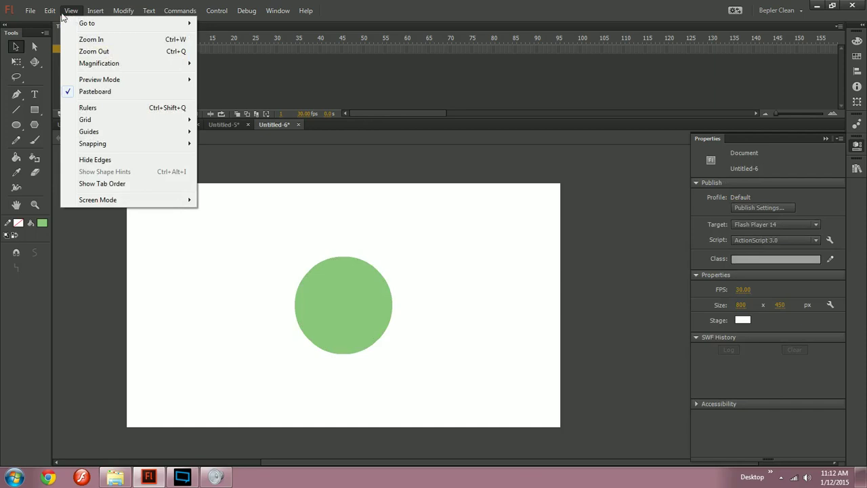
pyautogui.moveTo(117, 14)
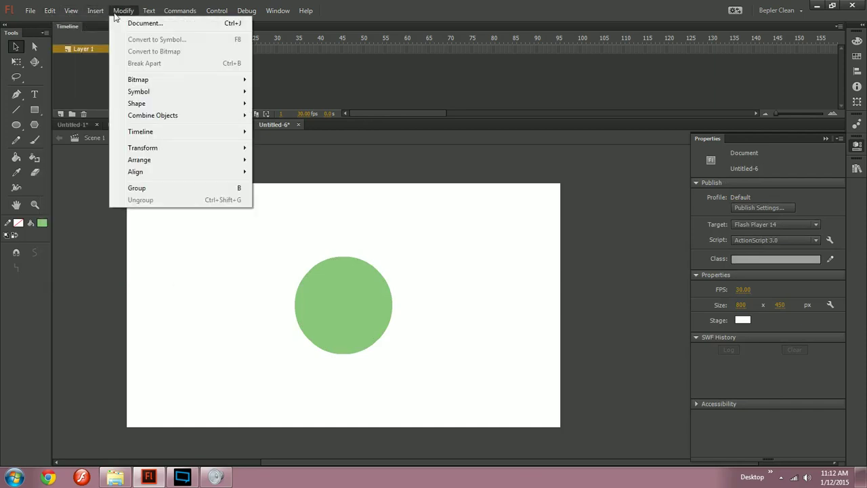
pyautogui.moveTo(152, 104)
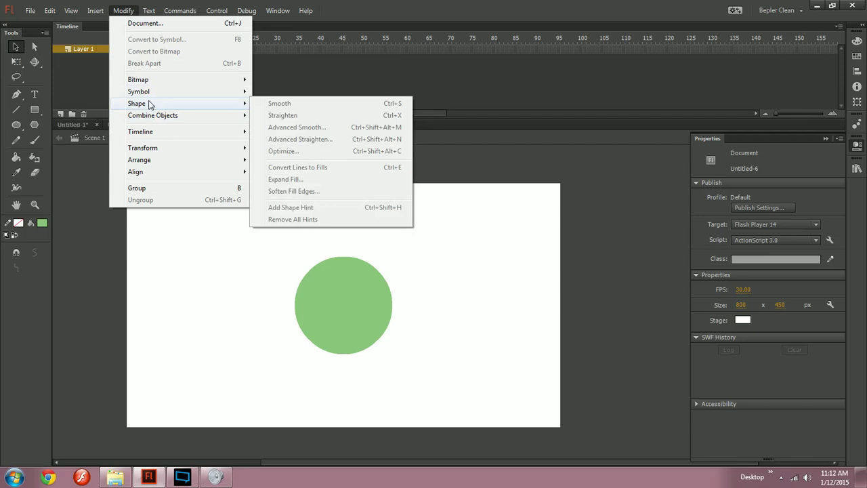
pyautogui.click(217, 326)
# - Soften the fill edges of the green circle with a distance of 10 px, 5 steps and the Expand direction
pyautogui.click(325, 309)
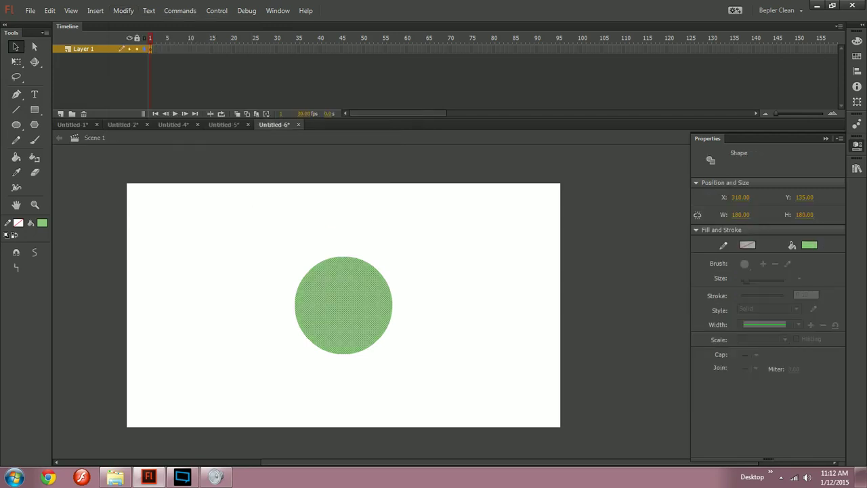
pyautogui.click(118, 12)
pyautogui.moveTo(203, 103)
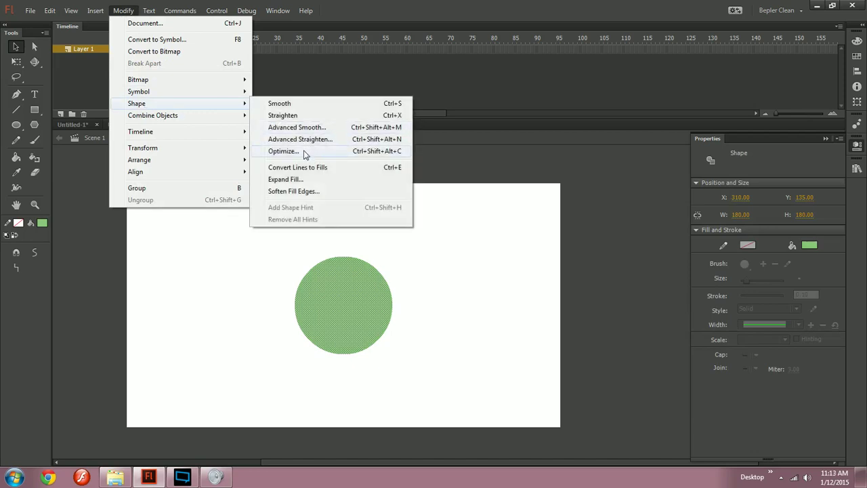
pyautogui.click(313, 192)
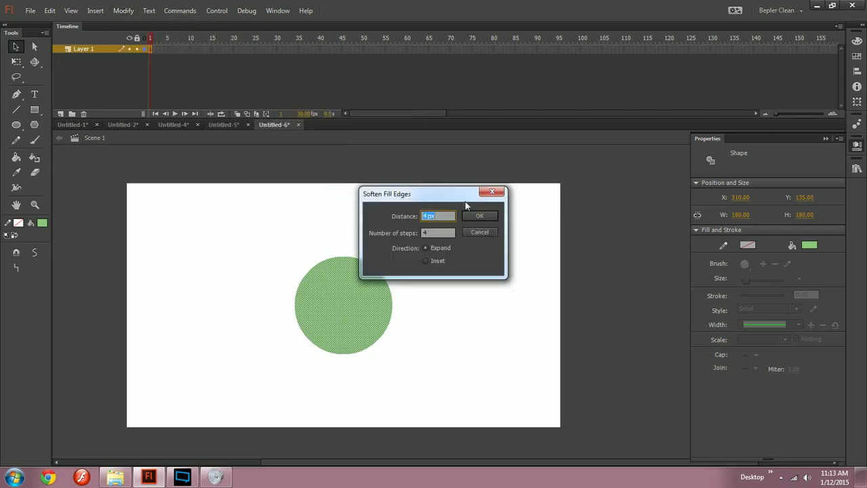
pyautogui.moveTo(430, 196); pyautogui.dragTo(563, 198)
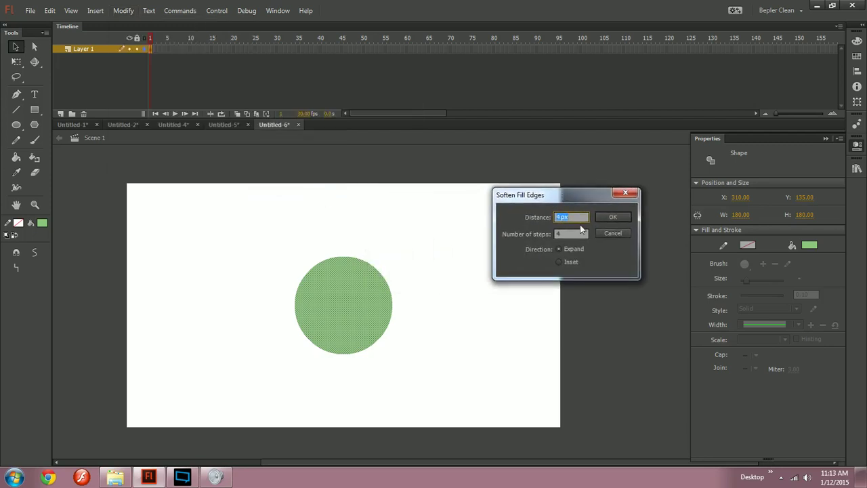
pyautogui.write('10')
pyautogui.press('Tab')
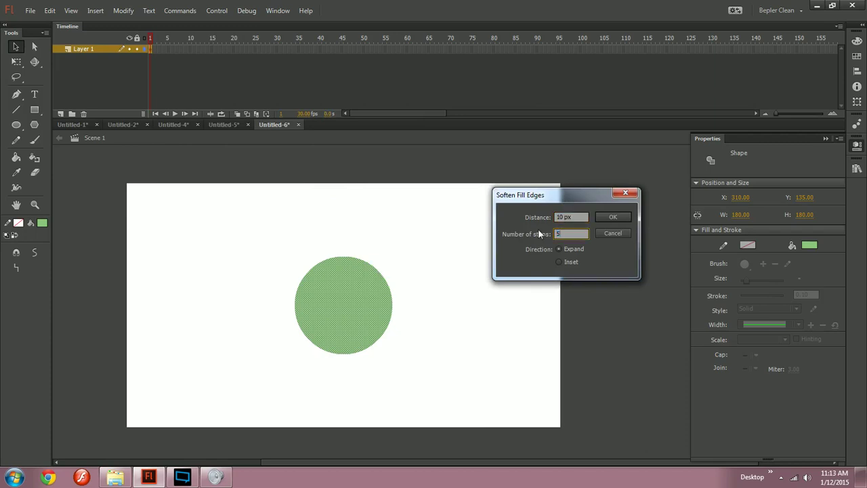
pyautogui.click(616, 257)
pyautogui.click(615, 220)
pyautogui.click(615, 219)
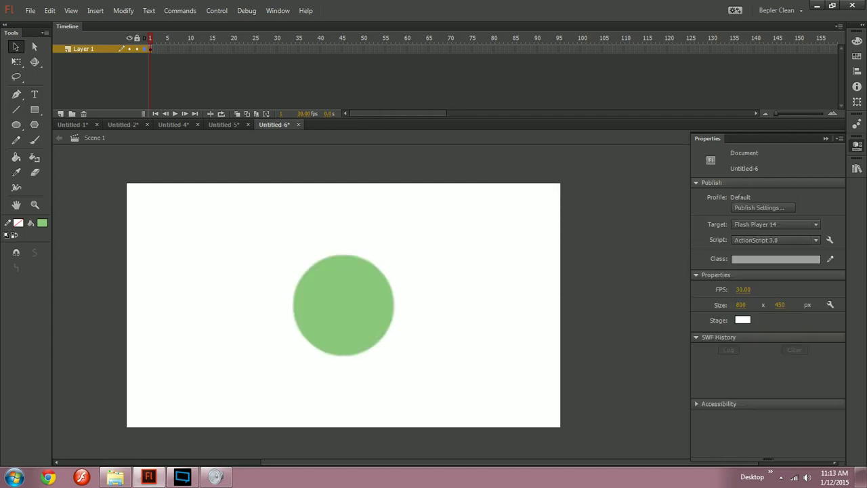
# - Examine the softened edge of the green circle up close
pyautogui.hotkey('ctrl', '=')
pyautogui.moveTo(448, 305); pyautogui.dragTo(261, 343)
pyautogui.hotkey('ctrl', '=')
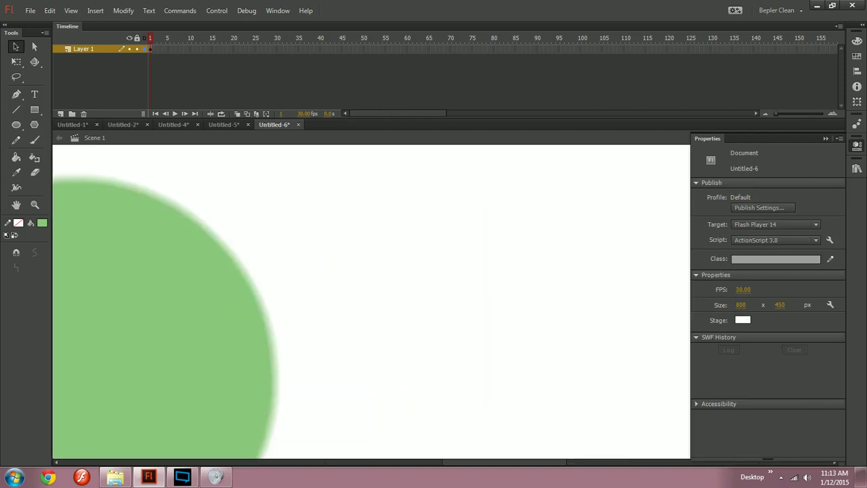
pyautogui.hotkey('ctrl', '=')
pyautogui.hotkey('ctrl', '=')
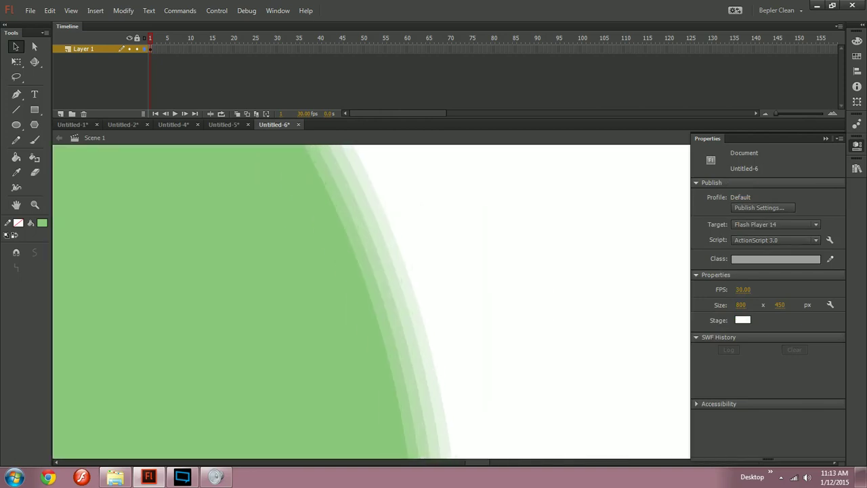
# - Inspect the individual rings of the circle's softened edge and compare their fill alpha values, then clear the selection
pyautogui.click(371, 281)
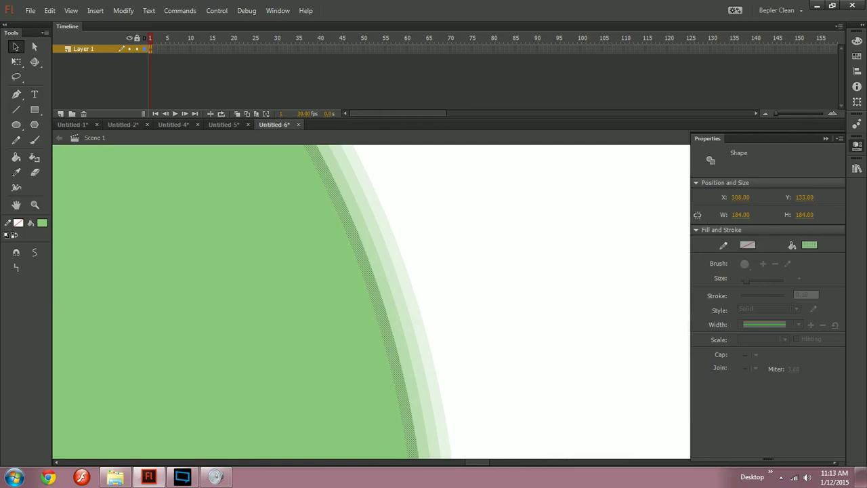
pyautogui.click(467, 281)
pyautogui.click(380, 281)
pyautogui.click(393, 281)
pyautogui.click(405, 281)
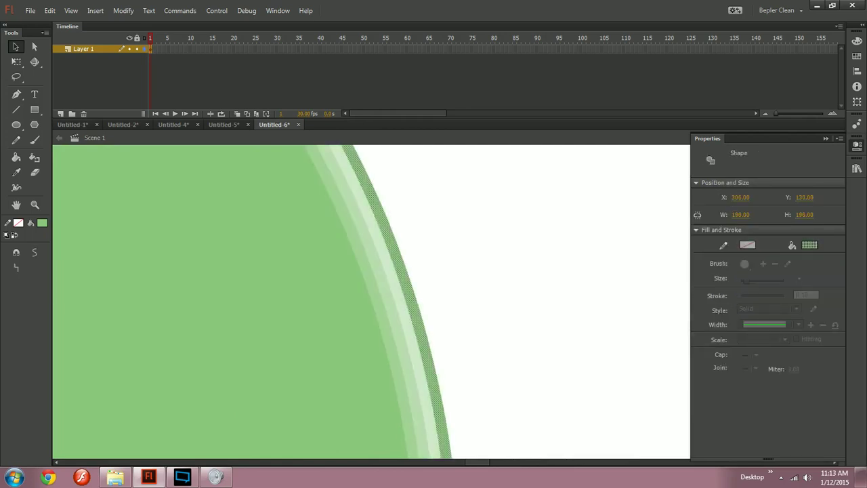
pyautogui.click(857, 41)
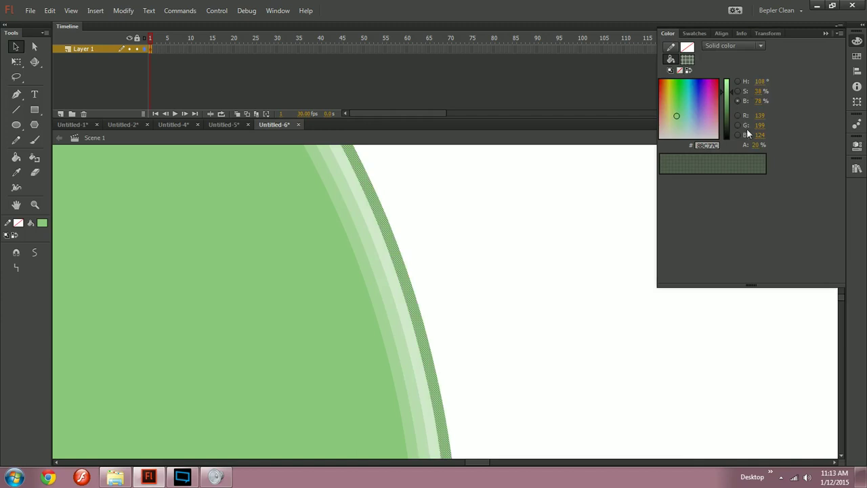
pyautogui.click(393, 281)
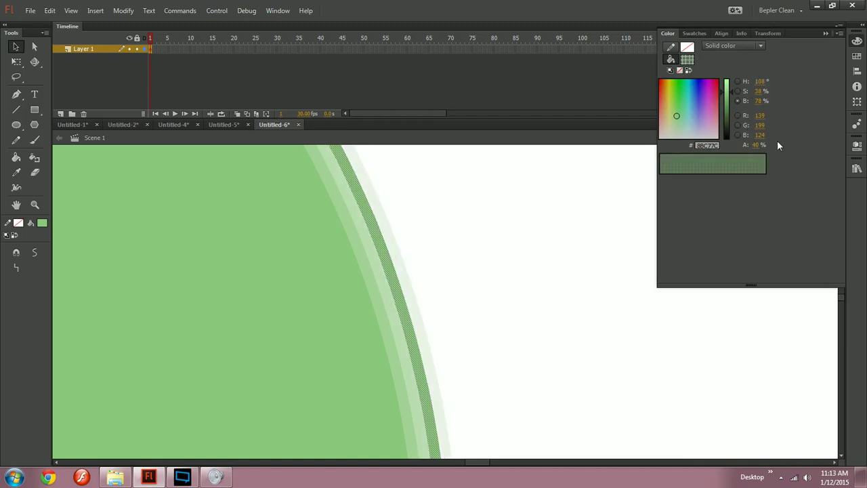
pyautogui.click(385, 281)
pyautogui.click(374, 282)
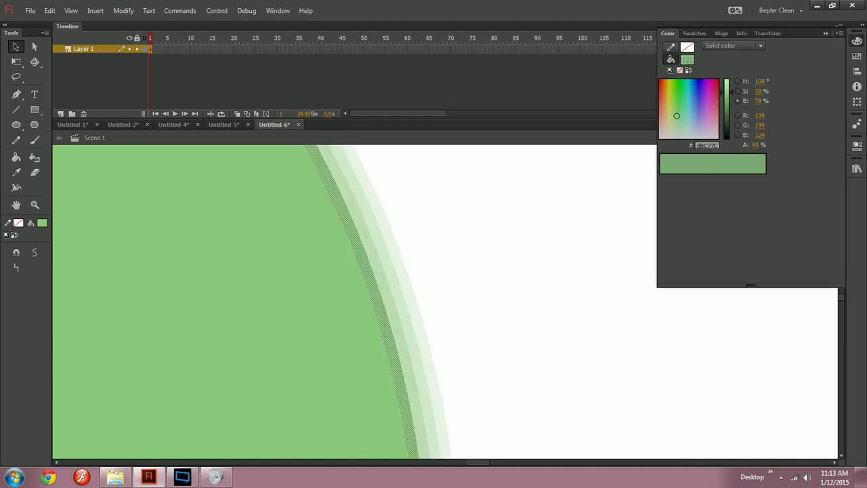
pyautogui.click(468, 281)
# - Delete the circle's centre fill and its remaining softened rings, and paste the original green circle back in place
pyautogui.hotkey('ctrl', '-')
pyautogui.hotkey('ctrl', '-')
pyautogui.hotkey('ctrl', '-')
pyautogui.moveTo(352, 322); pyautogui.dragTo(410, 303)
pyautogui.click(409, 303)
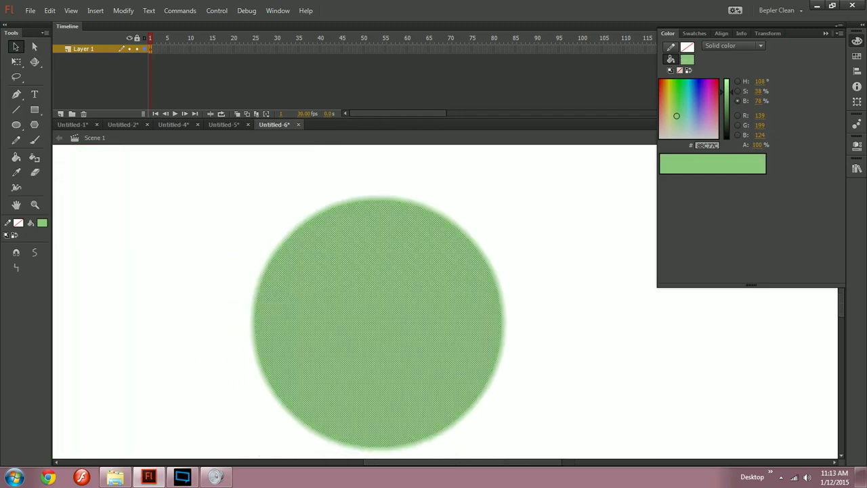
pyautogui.press('Delete')
pyautogui.hotkey('ctrl', 'a')
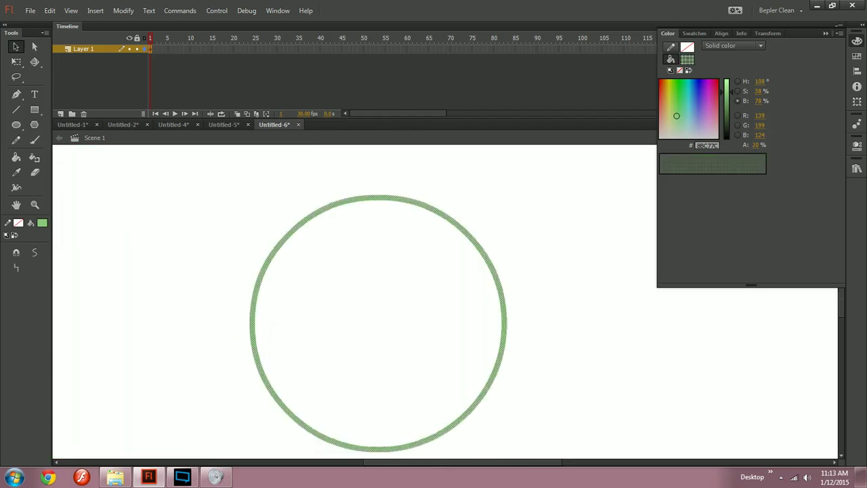
pyautogui.press('Delete')
pyautogui.hotkey('ctrl', 'shift', 'v')
# - Expand the fill of the green circle by a distance of 50 px in the Expand direction and deselect it
pyautogui.click(124, 10)
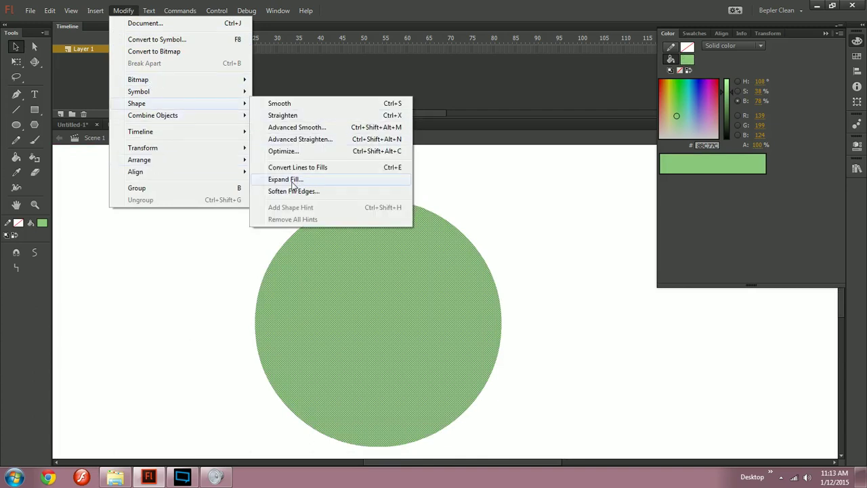
pyautogui.click(285, 179)
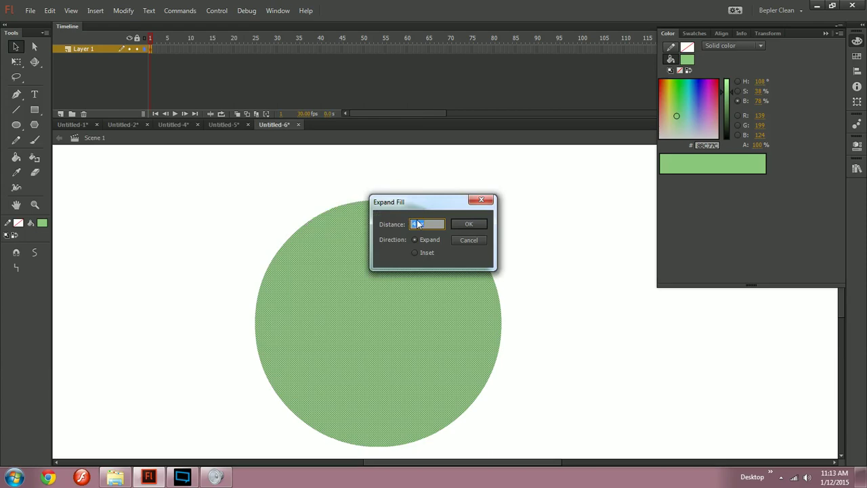
pyautogui.write('50')
pyautogui.click(467, 224)
pyautogui.press('Escape')
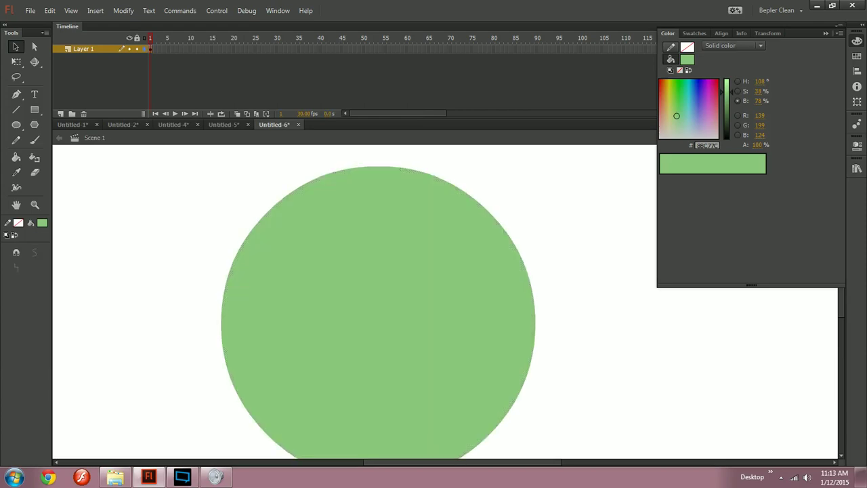
# - Soften the fill edges of the enlarged circle with a distance of 50 px, 10 steps and the Expand direction
pyautogui.click(151, 49)
pyautogui.click(95, 11)
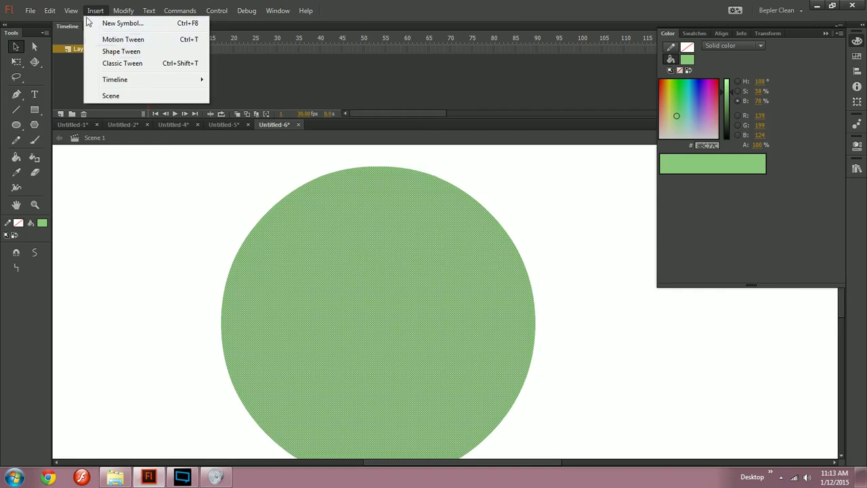
pyautogui.moveTo(125, 12)
pyautogui.moveTo(162, 105)
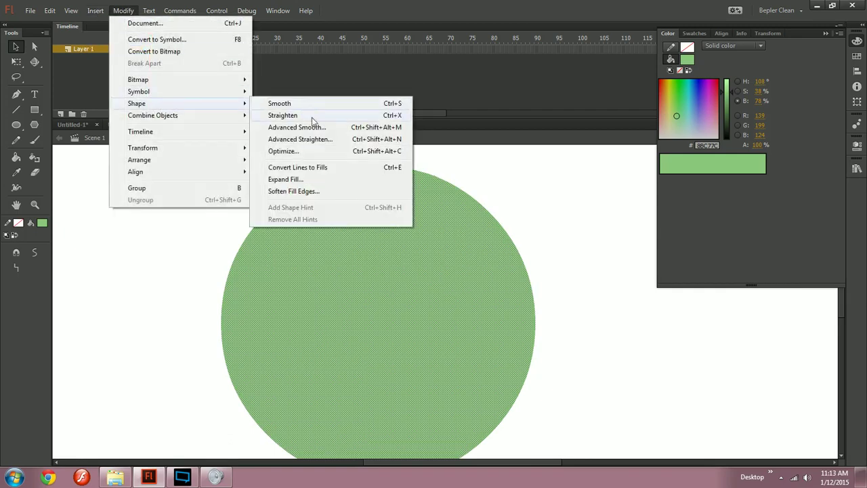
pyautogui.click(309, 192)
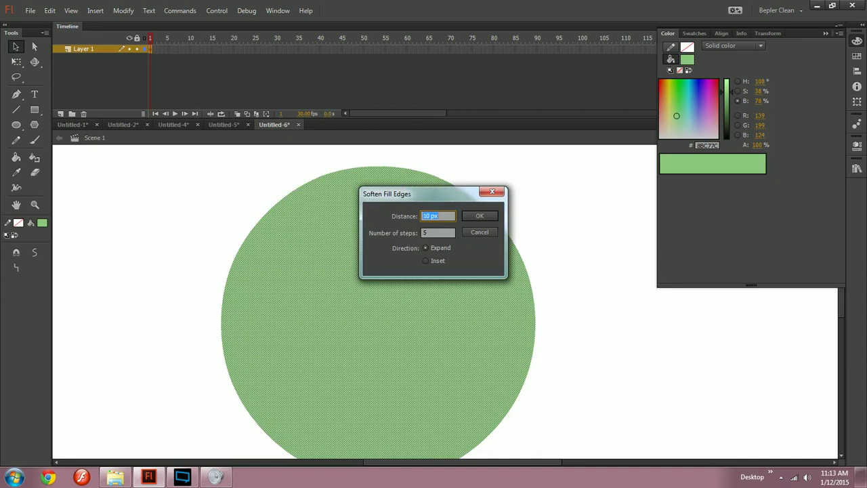
pyautogui.write('50')
pyautogui.press('Tab')
pyautogui.write('10')
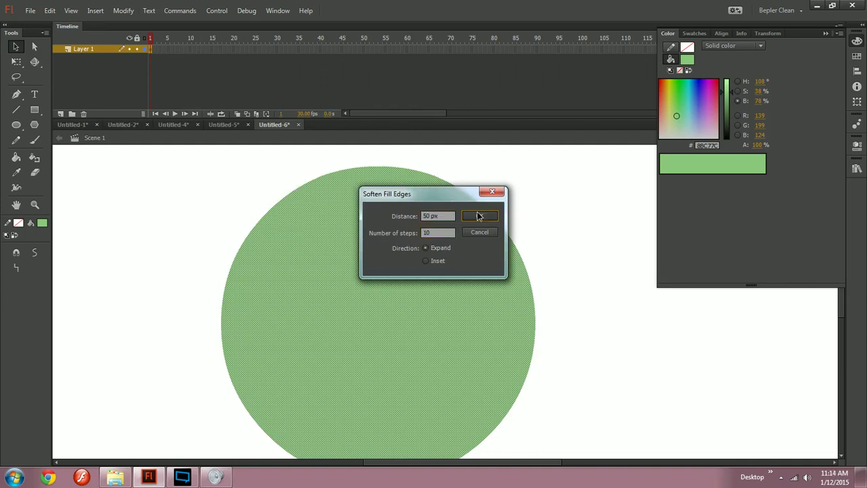
pyautogui.click(480, 215)
# - Examine the circle's wider, ten-step softened edge both as a whole and up close
pyautogui.hotkey('ctrl', '-')
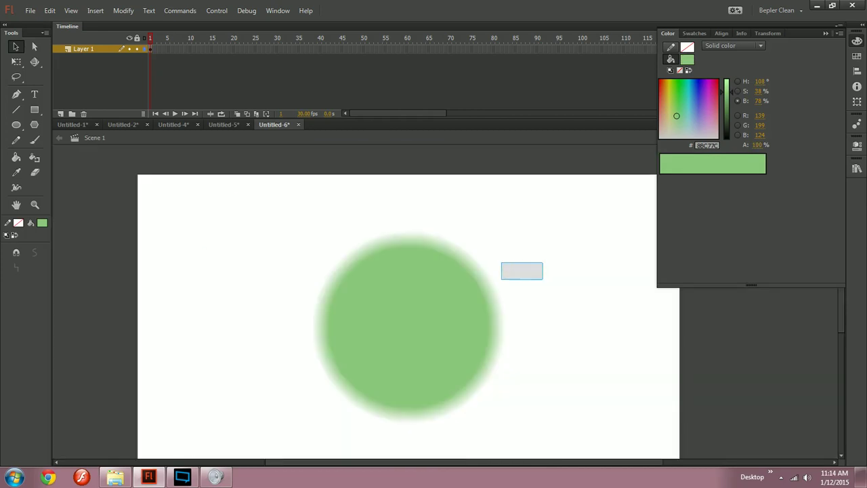
pyautogui.hotkey('ctrl', '-')
pyautogui.hotkey('ctrl', '=')
pyautogui.hotkey('ctrl', 'a')
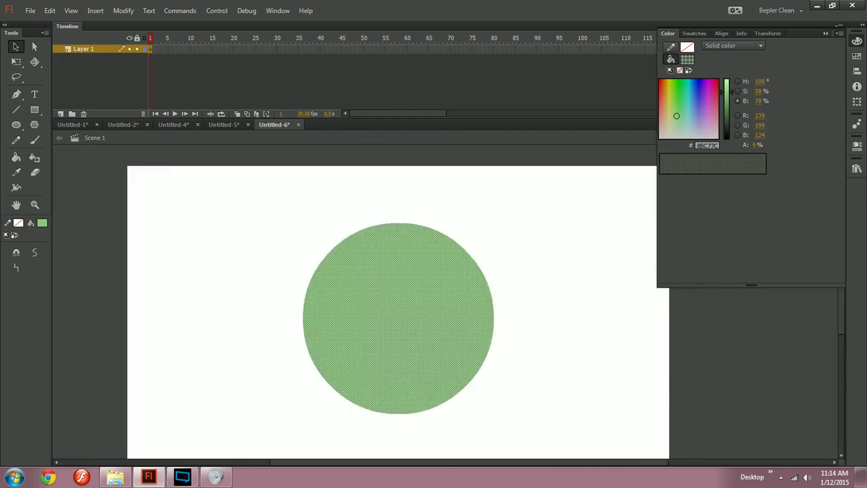
pyautogui.moveTo(426, 317); pyautogui.dragTo(432, 295)
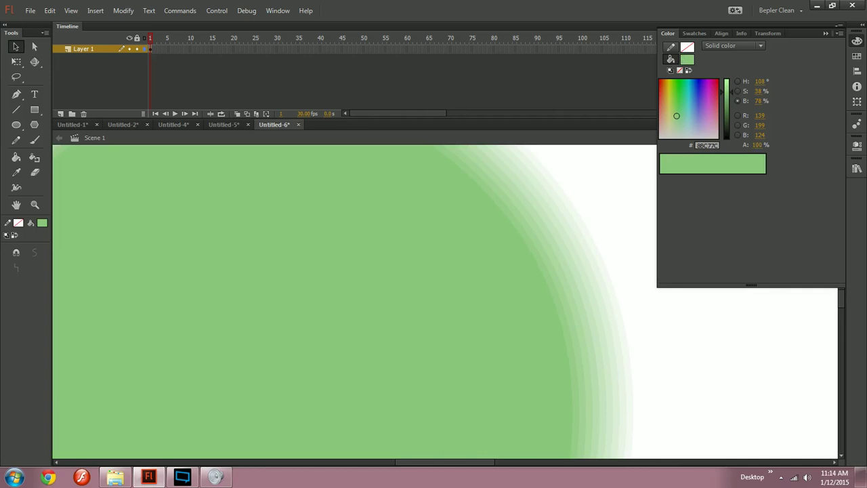
pyautogui.moveTo(529, 284); pyautogui.dragTo(326, 338)
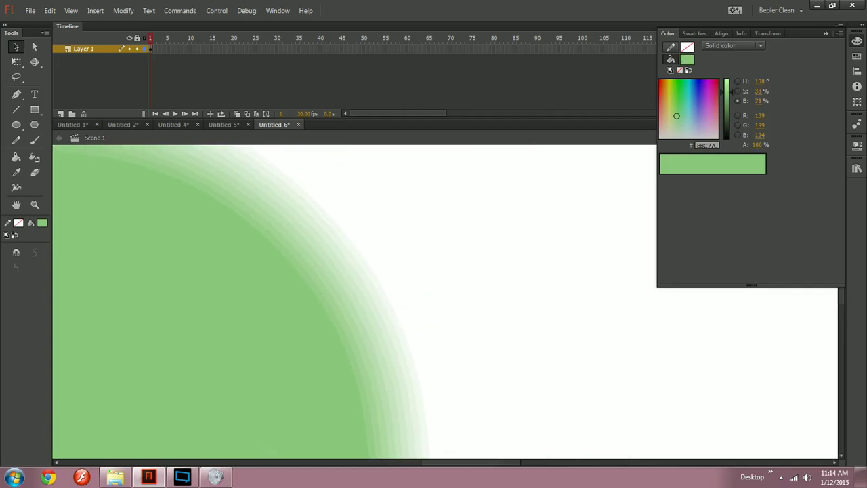
pyautogui.hotkey('ctrl', '=')
pyautogui.hotkey('ctrl', '=')
# - Try bending the outermost softened ring outward and undo the change
pyautogui.moveTo(284, 298); pyautogui.dragTo(546, 296)
pyautogui.hotkey('ctrl', '-')
pyautogui.hotkey('ctrl', '-')
pyautogui.hotkey('ctrl', '-')
pyautogui.hotkey('ctrl', '-')
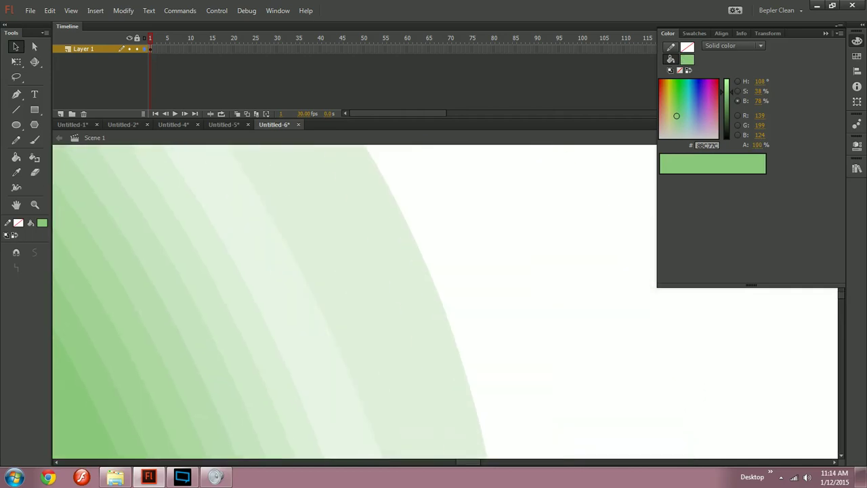
pyautogui.hotkey('ctrl', 'z')
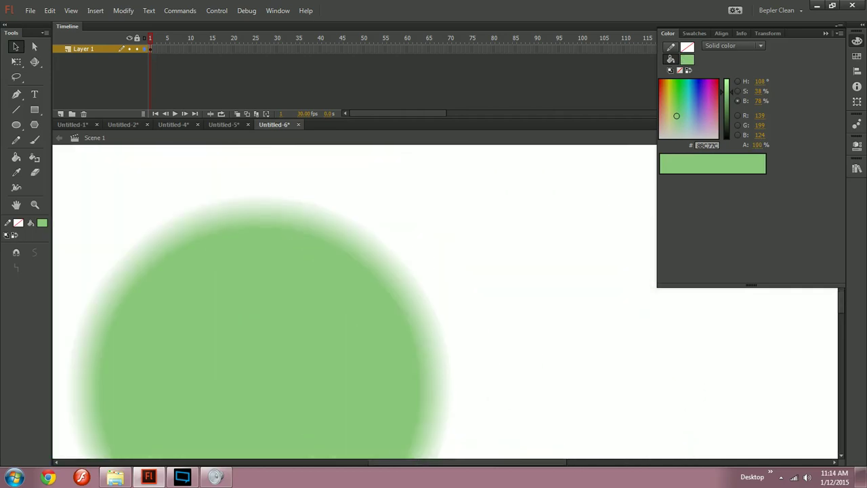
# - Bend the softened rings outward one after another toward the stage's upper right to form a layered trail
pyautogui.moveTo(352, 312); pyautogui.dragTo(404, 287)
pyautogui.moveTo(458, 242); pyautogui.dragTo(592, 180)
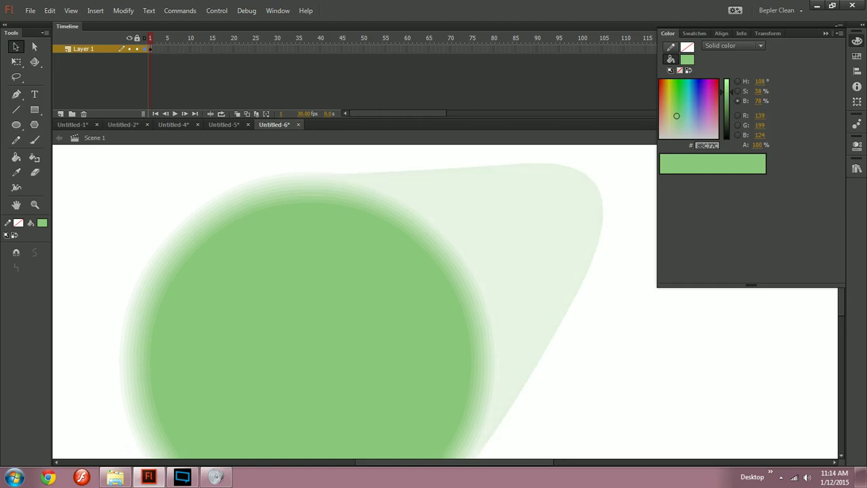
pyautogui.moveTo(456, 246); pyautogui.dragTo(554, 188)
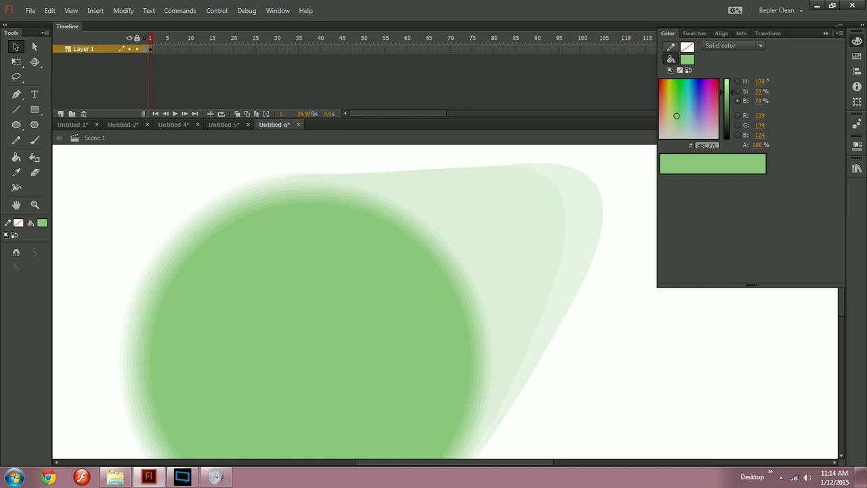
pyautogui.moveTo(451, 248); pyautogui.dragTo(497, 216)
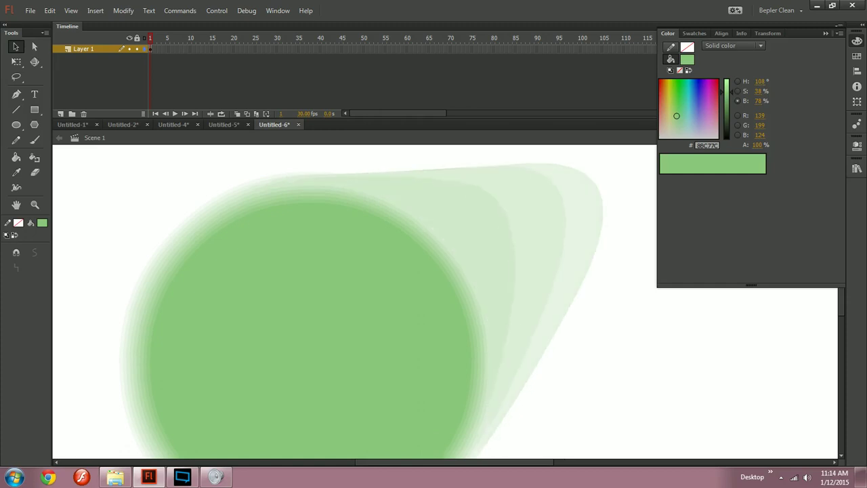
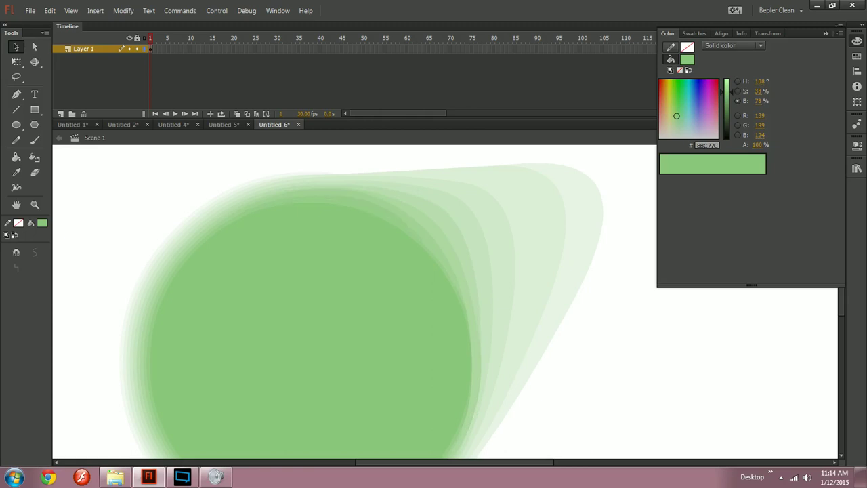
pyautogui.hotkey('ctrl', '-')
pyautogui.hotkey('ctrl', '-')
pyautogui.hotkey('ctrl', '=')
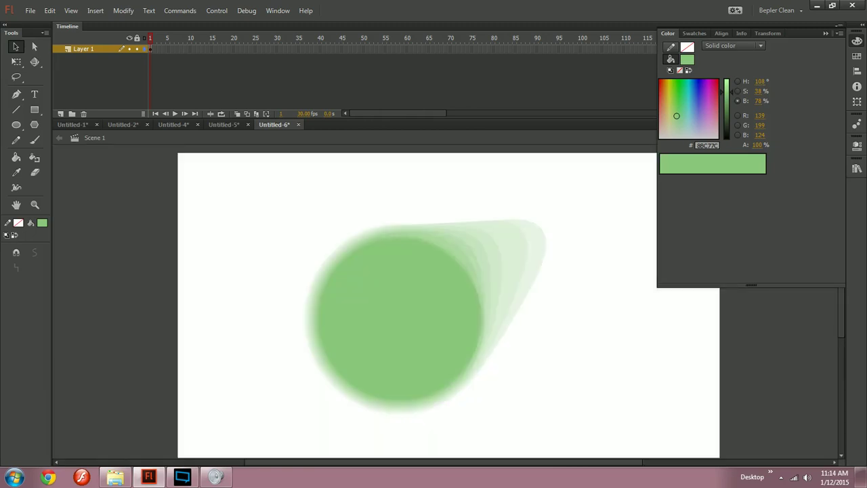
# - Select the whole softened circle, move it toward the left half of the stage and deselect it
pyautogui.click(529, 328)
pyautogui.click(582, 332)
pyautogui.hotkey('ctrl', 'a')
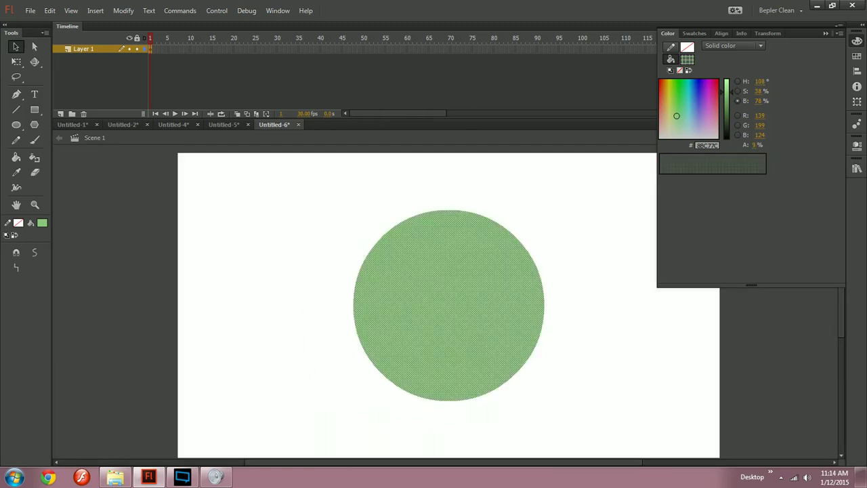
pyautogui.moveTo(449, 305); pyautogui.dragTo(374, 314)
pyautogui.click(529, 332)
pyautogui.hotkey('ctrl', '-')
pyautogui.hotkey('ctrl', '=')
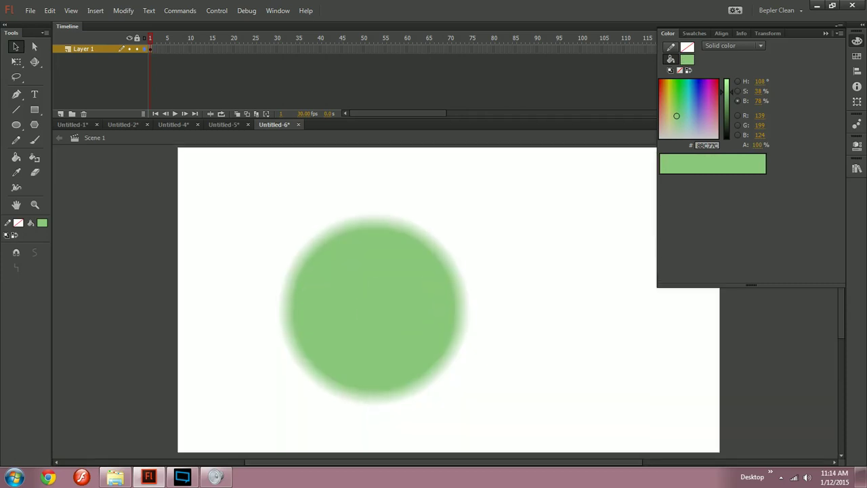
# - Delete the entire softened circle from the stage
pyautogui.hotkey('ctrl', 'a')
pyautogui.press('Escape')
pyautogui.hotkey('ctrl', 'a')
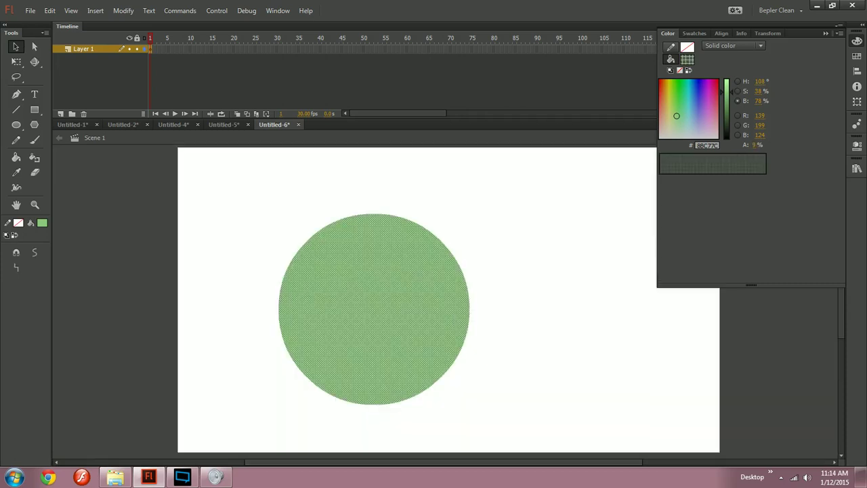
pyautogui.press('Delete')
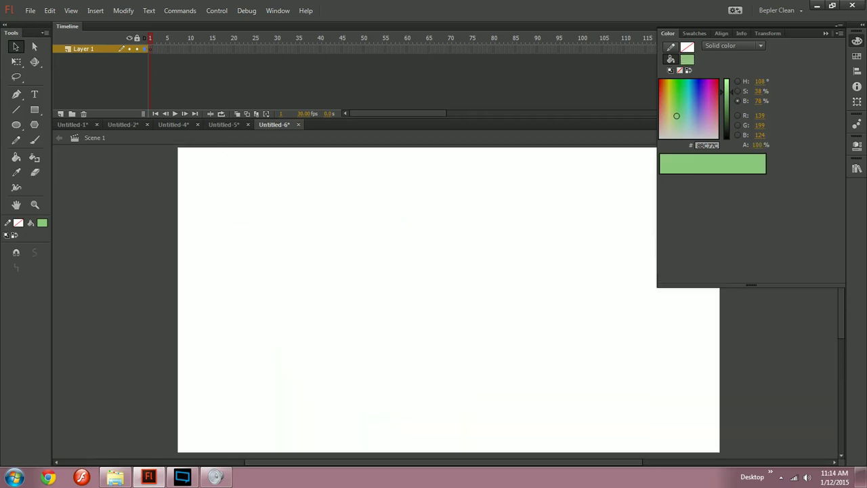
pyautogui.press('y')
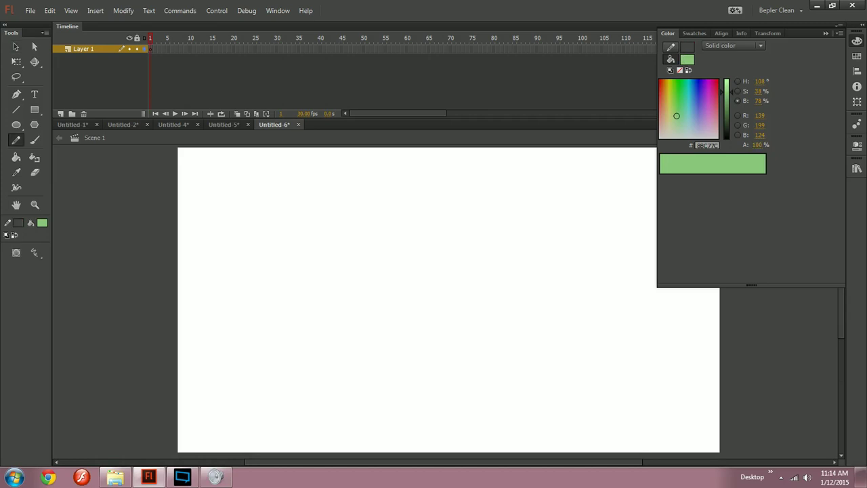
pyautogui.press('e')
pyautogui.press('y')
pyautogui.press('r')
pyautogui.moveTo(250, 227); pyautogui.dragTo(344, 294)
pyautogui.hotkey('ctrl', 'z')
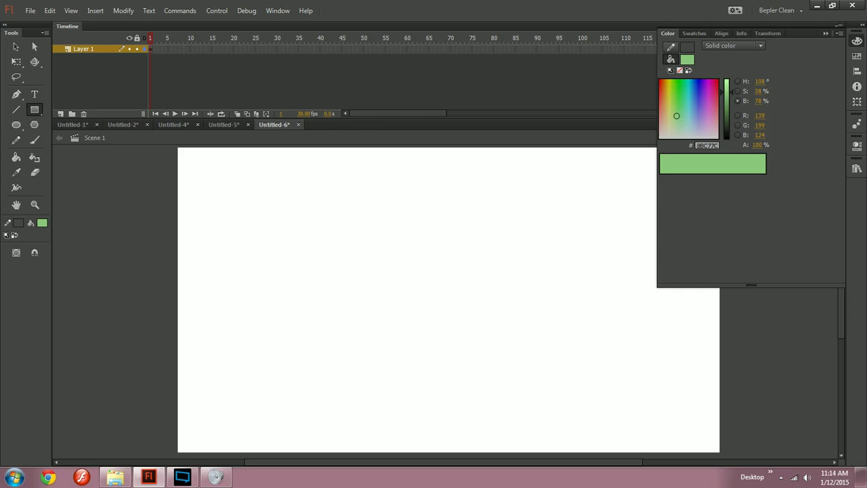
# - Set the fill colour to #95B762 with no stroke, and try drawing a square rectangle primitive in the stage's upper-left area before undoing it
pyautogui.click(42, 223)
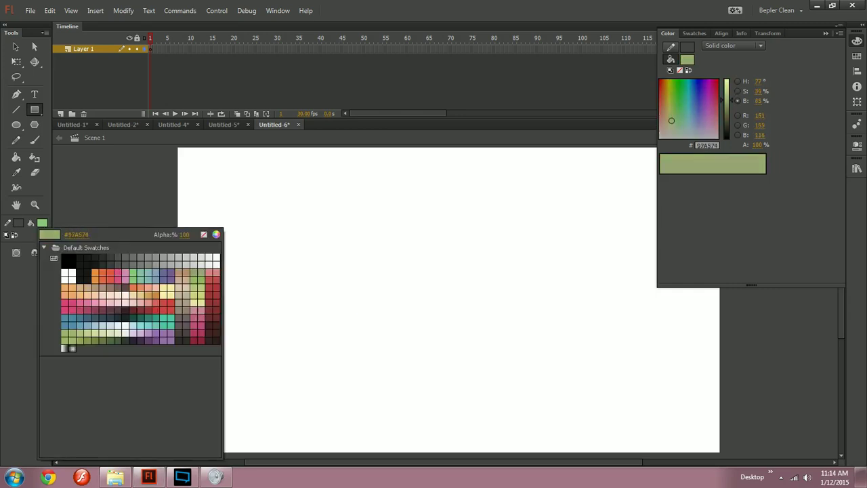
pyautogui.click(72, 333)
pyautogui.press('r')
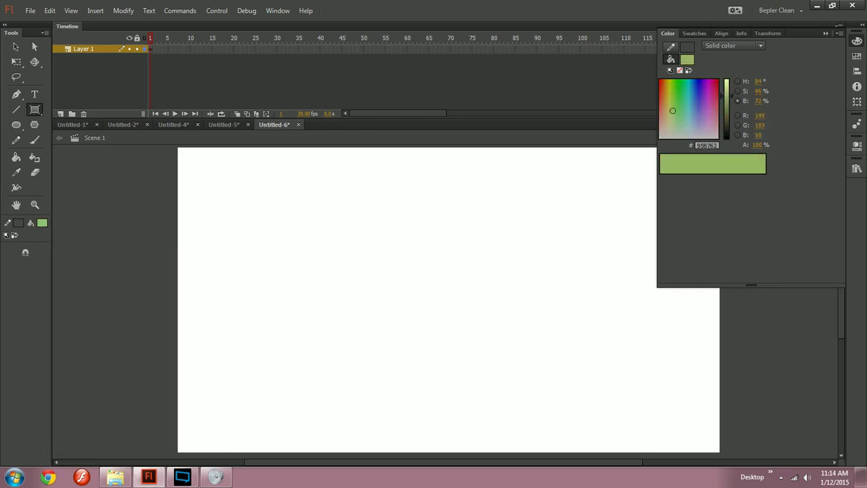
pyautogui.click(19, 223)
pyautogui.click(180, 236)
pyautogui.moveTo(202, 196); pyautogui.dragTo(273, 299)
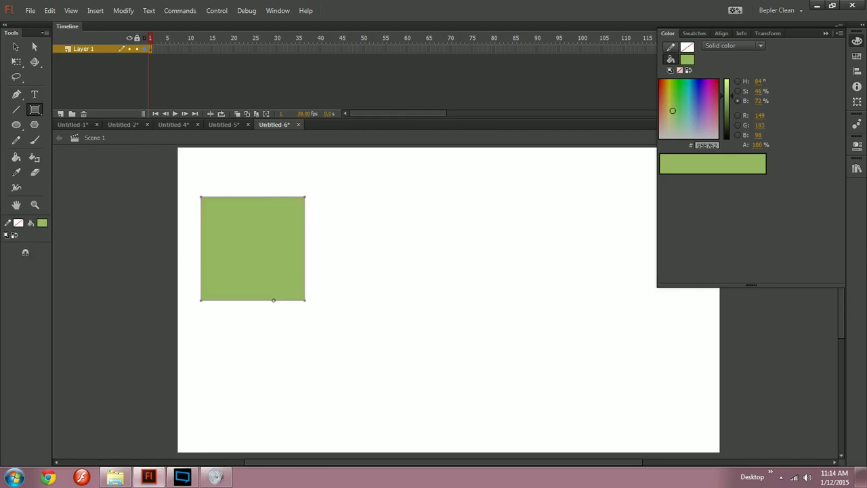
pyautogui.hotkey('ctrl', 'z')
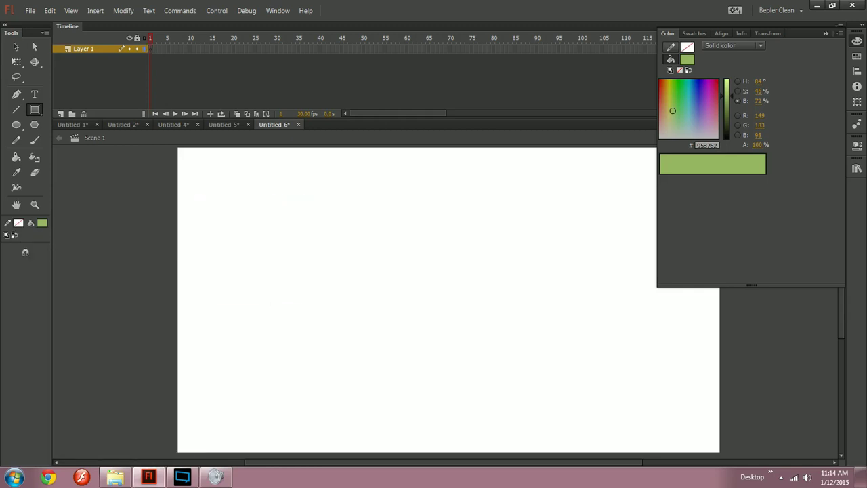
# - Draw a green circle without stroke near the stage's left edge and convert it to a symbol
pyautogui.press('o')
pyautogui.moveTo(217, 257); pyautogui.dragTo(209, 344)
pyautogui.press('v')
pyautogui.hotkey('ctrl', 'a')
pyautogui.moveTo(169, 304); pyautogui.dragTo(158, 303)
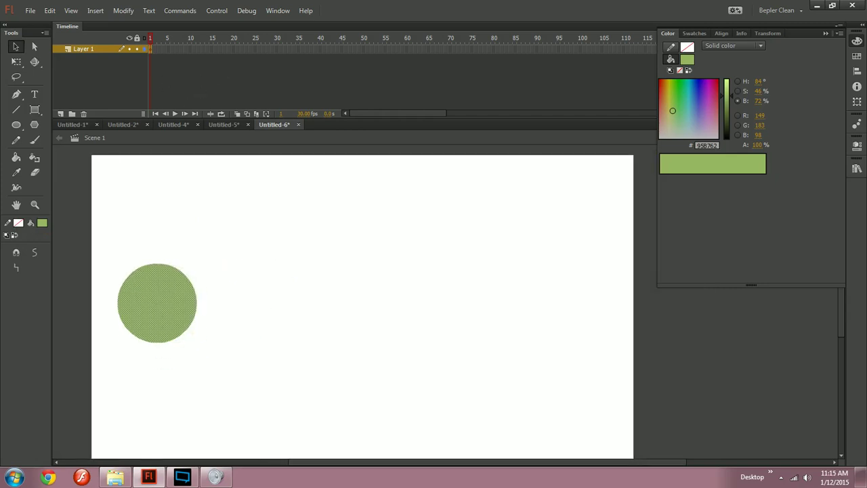
pyautogui.press('F8')
pyautogui.press('Return')
# - Add a keyframe at frame 15 with the circle moved right and slightly down, and create a classic tween between the keyframes
pyautogui.click(193, 49)
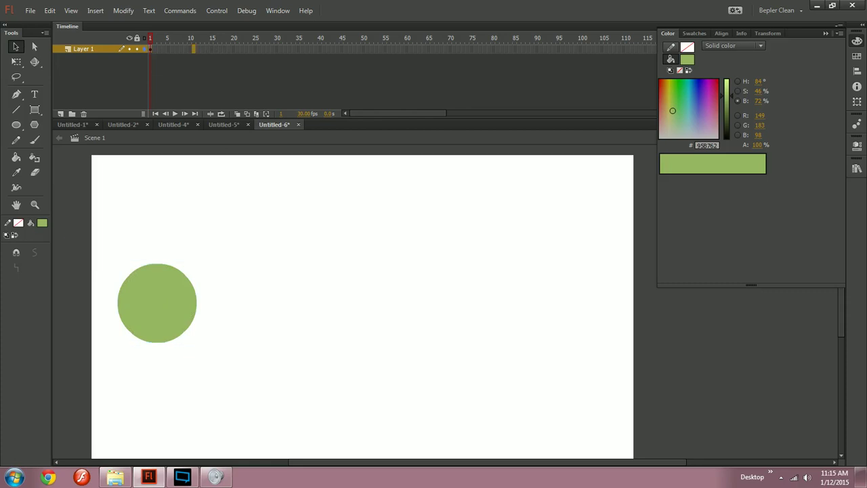
pyautogui.click(212, 49)
pyautogui.moveTo(157, 303); pyautogui.dragTo(330, 337)
pyautogui.rightClick(177, 49)
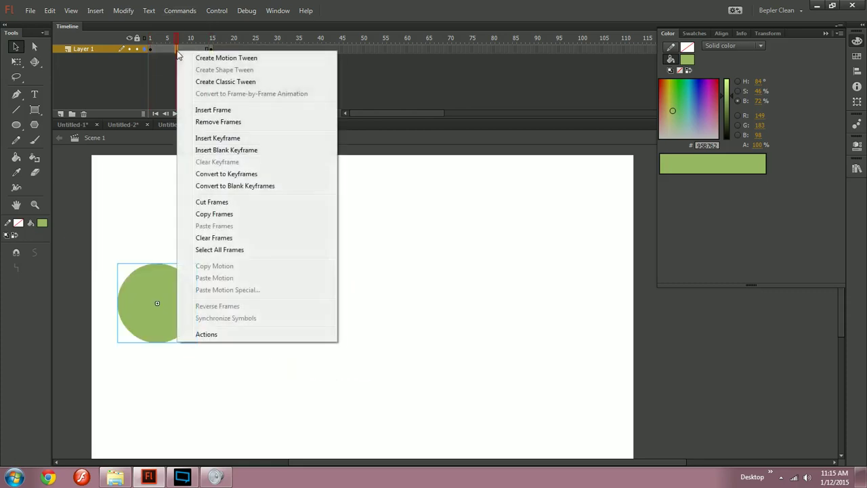
pyautogui.click(232, 80)
pyautogui.click(177, 41)
pyautogui.moveTo(176, 42); pyautogui.dragTo(168, 42)
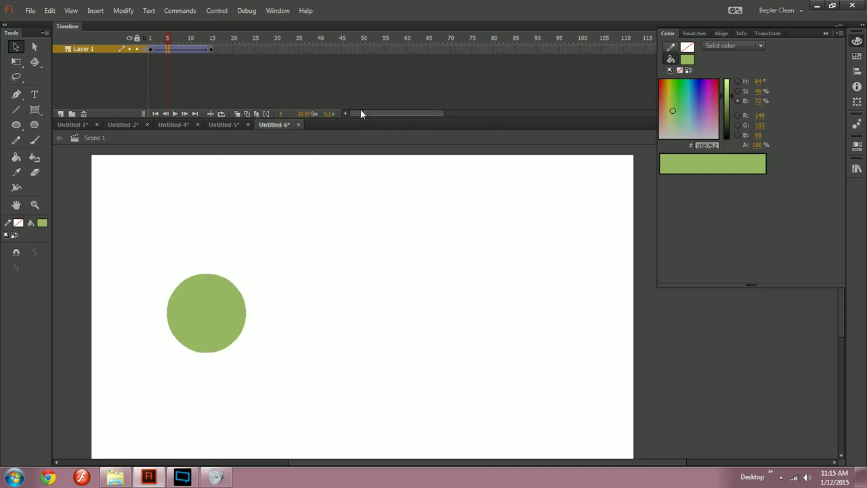
# - Give the tween a custom ease with a steep fast start that levels off into a slow finish
pyautogui.click(857, 146)
pyautogui.click(822, 243)
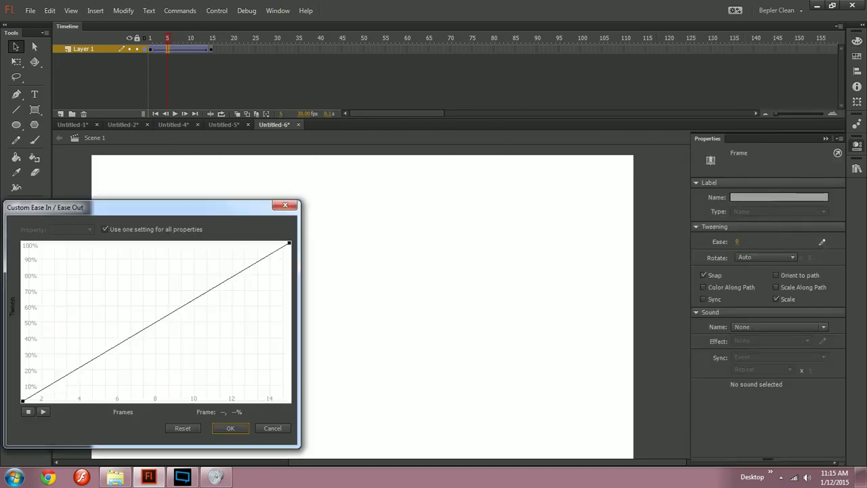
pyautogui.moveTo(22, 401); pyautogui.dragTo(23, 265)
pyautogui.moveTo(289, 243); pyautogui.dragTo(131, 242)
pyautogui.click(240, 431)
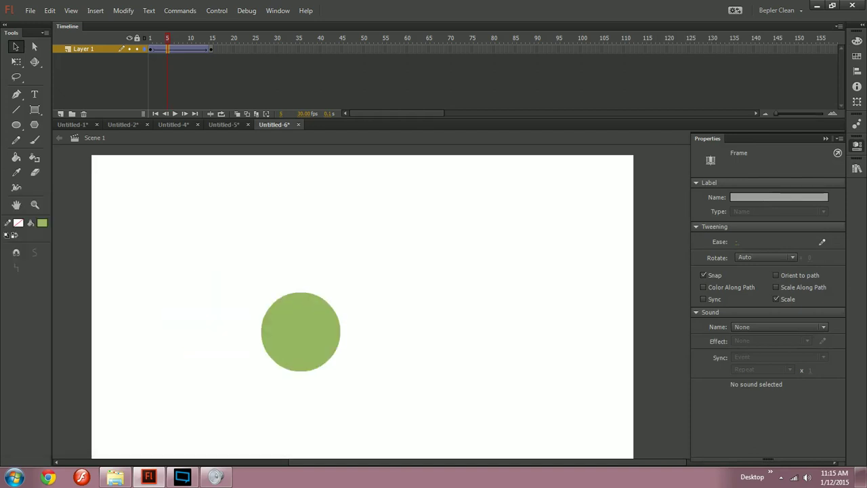
# - Convert the whole tween to frame-by-frame animation and return to frame 1
pyautogui.moveTo(150, 50); pyautogui.dragTo(205, 52)
pyautogui.rightClick(204, 51)
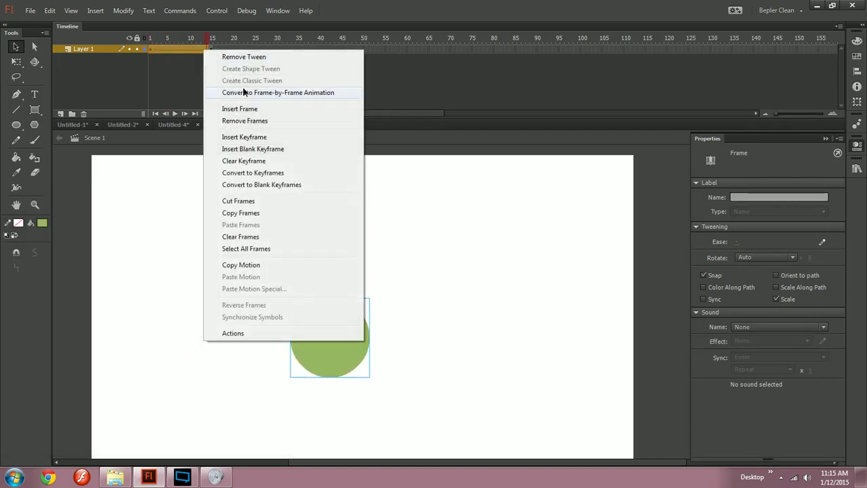
pyautogui.click(244, 92)
pyautogui.click(150, 49)
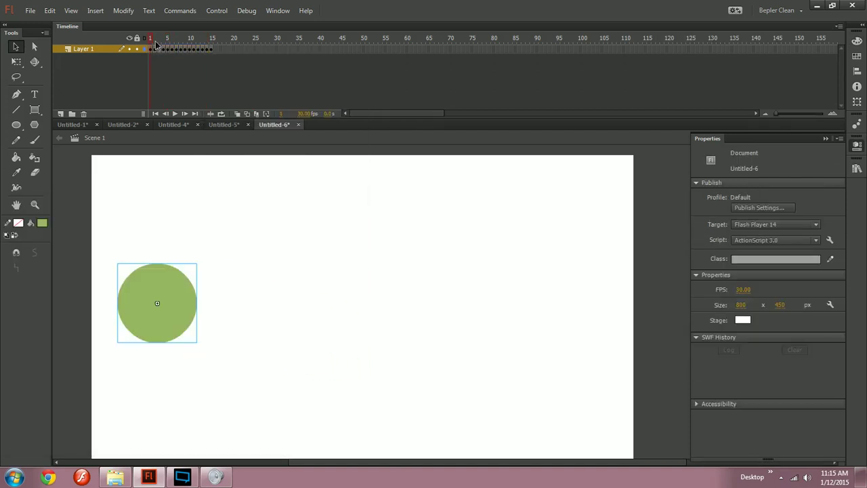
# - Enable editing of multiple frames across frames 1 to 15 and break all the circle instances apart into raw shapes
pyautogui.click(257, 114)
pyautogui.moveTo(191, 41)
pyautogui.mouseDown()
pyautogui.moveTo(143, 43)
pyautogui.moveTo(214, 45)
pyautogui.mouseUp()
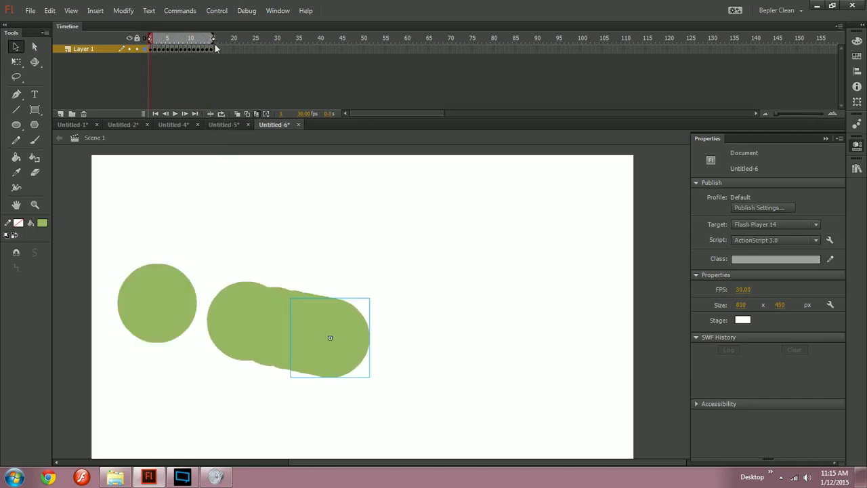
pyautogui.hotkey('ctrl', 'a')
pyautogui.hotkey('ctrl', 'b')
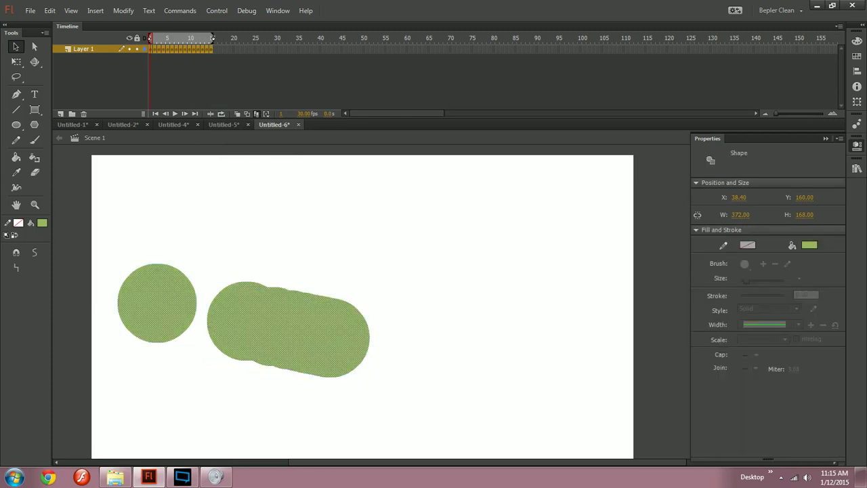
# - Soften the fill edges of all circles by 50 px in 10 steps with Expand, and preview the movie
pyautogui.click(123, 10)
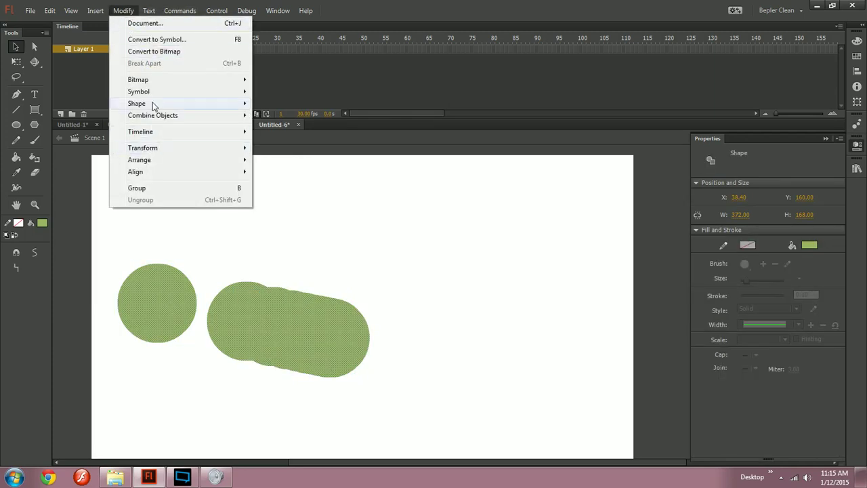
pyautogui.moveTo(154, 106)
pyautogui.click(306, 192)
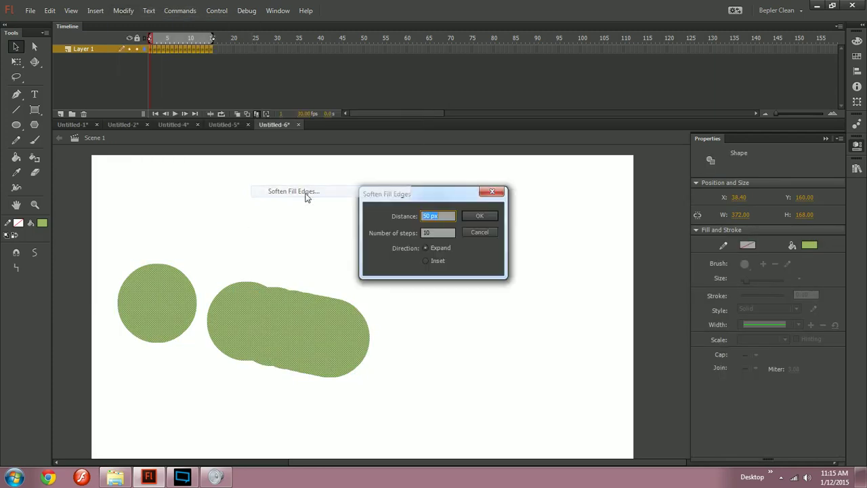
pyautogui.click(479, 216)
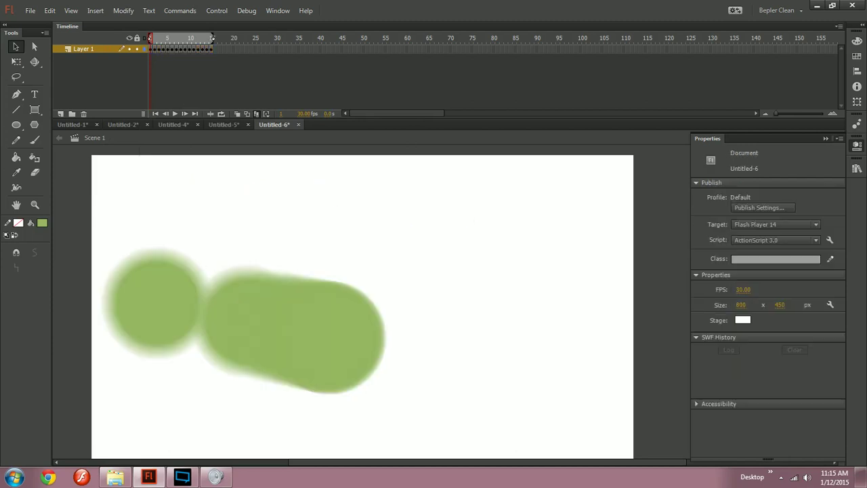
pyautogui.hotkey('ctrl', 'Return')
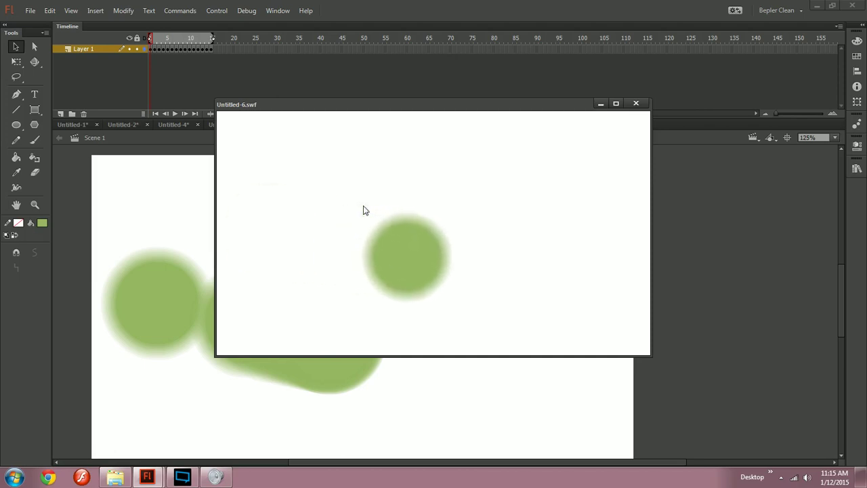
pyautogui.click(600, 103)
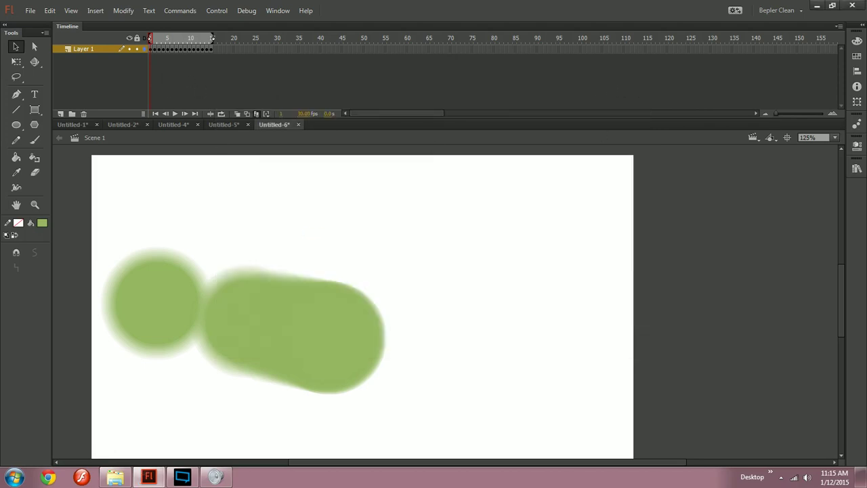
# - Try drawing a straight diagonal line through the softened circles and undo it
pyautogui.press('n')
pyautogui.moveTo(90, 293); pyautogui.dragTo(528, 379)
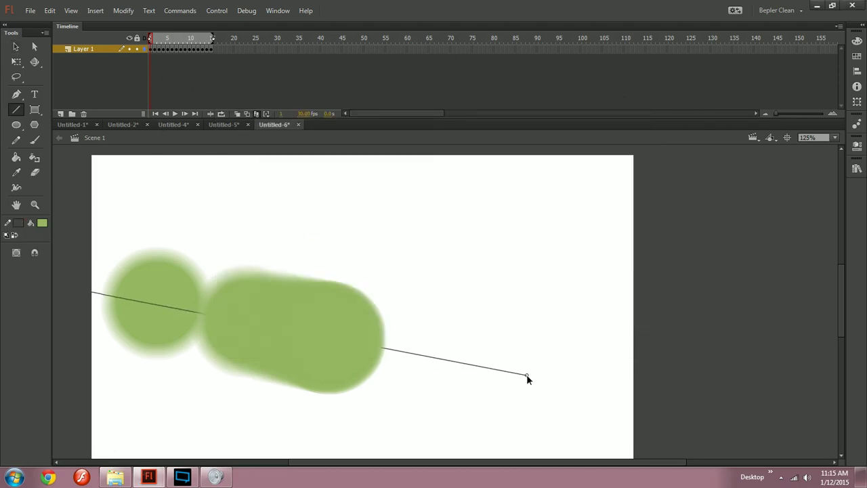
pyautogui.hotkey('ctrl', 'z')
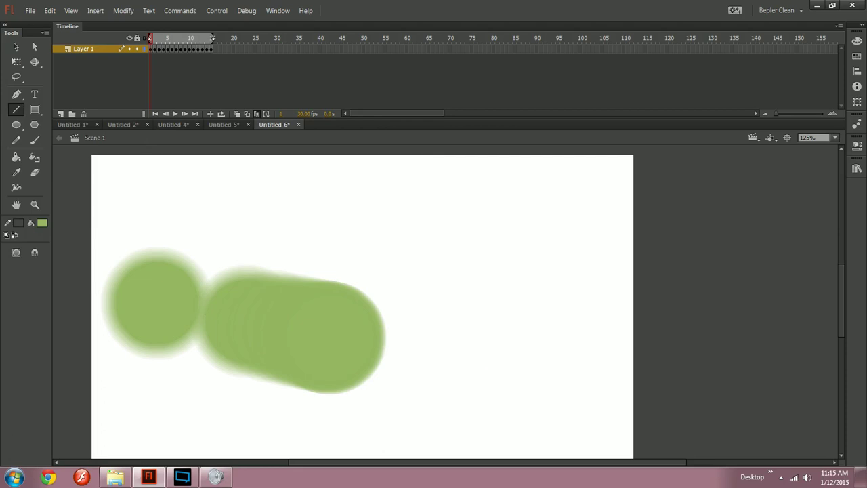
# - Try erasing a nearly straight stroke through the circles on all frames, checking it in a movie preview before undoing it
pyautogui.press('e')
pyautogui.moveTo(103, 293); pyautogui.dragTo(386, 342)
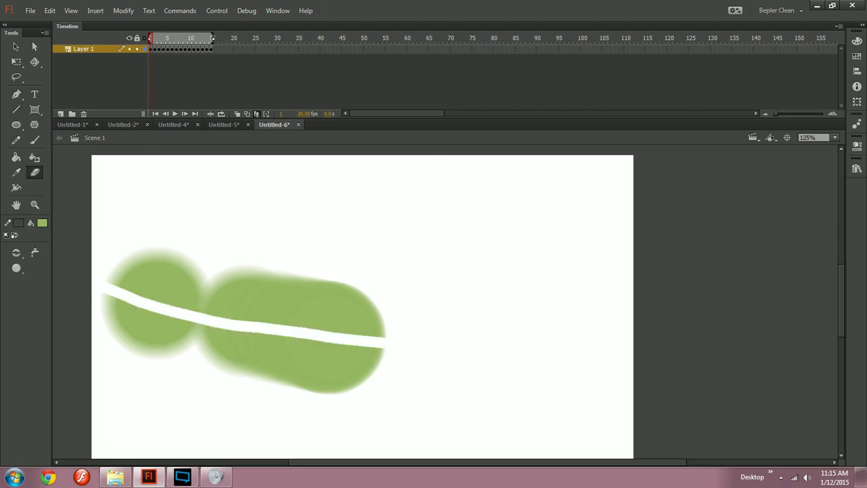
pyautogui.hotkey('ctrl', 'Return')
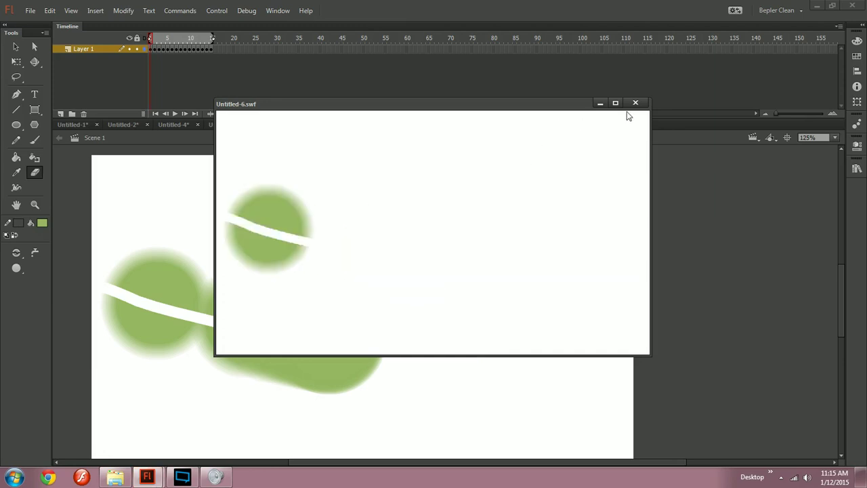
pyautogui.click(635, 102)
pyautogui.hotkey('ctrl', 'z')
# - Try erasing a zigzag stroke through the circles on all frames, checking it in a movie preview before undoing it
pyautogui.moveTo(121, 257)
pyautogui.mouseDown()
pyautogui.moveTo(177, 319)
pyautogui.moveTo(278, 298)
pyautogui.moveTo(338, 343)
pyautogui.moveTo(385, 349)
pyautogui.mouseUp()
pyautogui.hotkey('ctrl', 'Return')
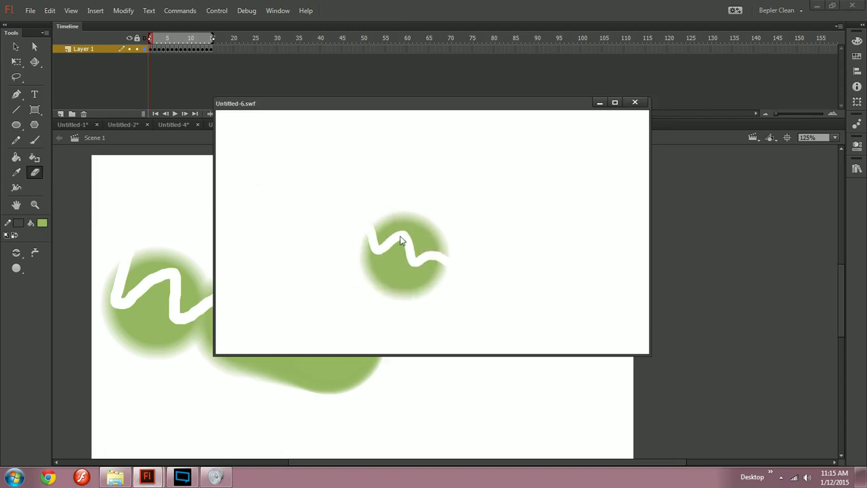
pyautogui.click(635, 102)
pyautogui.hotkey('ctrl', 'z')
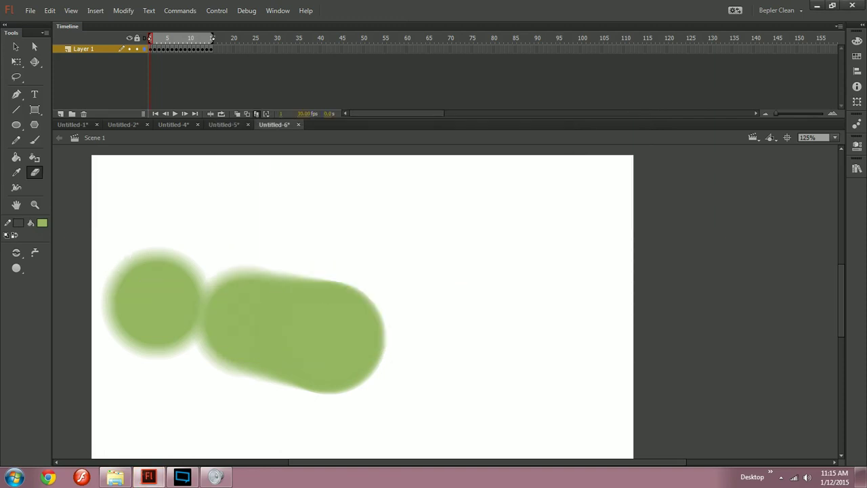
# - Erase a wavy stroke through the softened circles on all frames and turn off multiple-frame editing
pyautogui.hotkey('ctrl', '=')
pyautogui.hotkey('ctrl', '-')
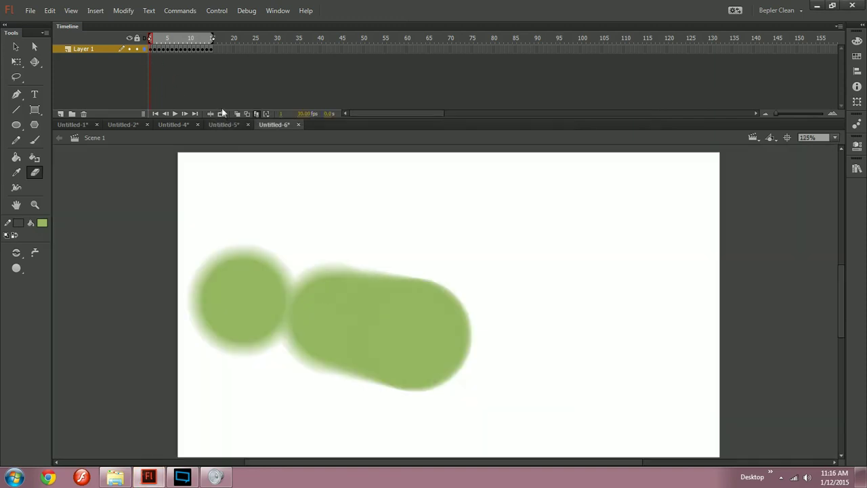
pyautogui.moveTo(208, 260); pyautogui.dragTo(473, 352)
pyautogui.click(257, 115)
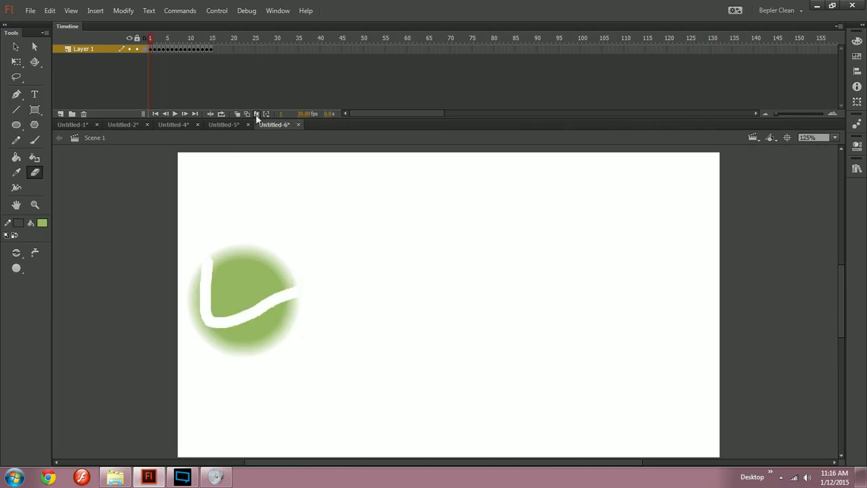
# - Examine the erased cut through the softened circle up close on frame 8
pyautogui.moveTo(169, 42)
pyautogui.mouseDown()
pyautogui.moveTo(192, 44)
pyautogui.moveTo(181, 44)
pyautogui.mouseUp()
pyautogui.hotkey('ctrl', '=')
pyautogui.hotkey('ctrl', '=')
pyautogui.moveTo(379, 345); pyautogui.dragTo(428, 301)
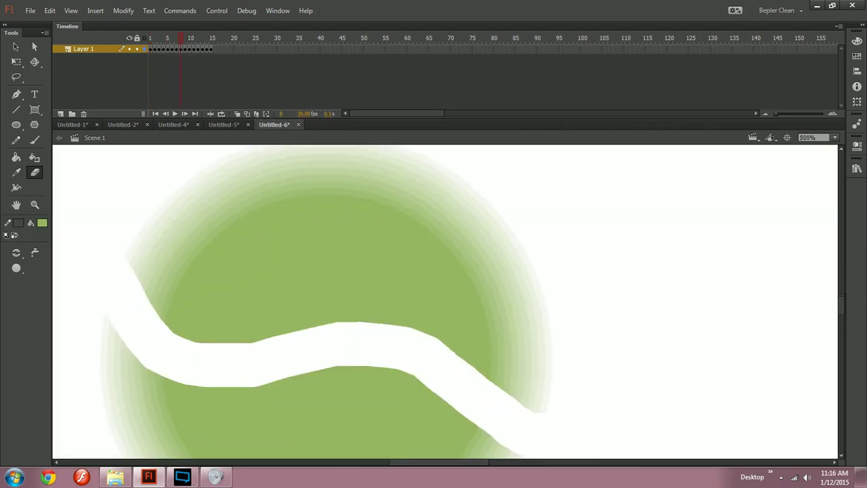
pyautogui.moveTo(316, 327); pyautogui.dragTo(354, 366)
pyautogui.hotkey('ctrl', 'z')
pyautogui.hotkey('ctrl', '-')
pyautogui.hotkey('ctrl', '-')
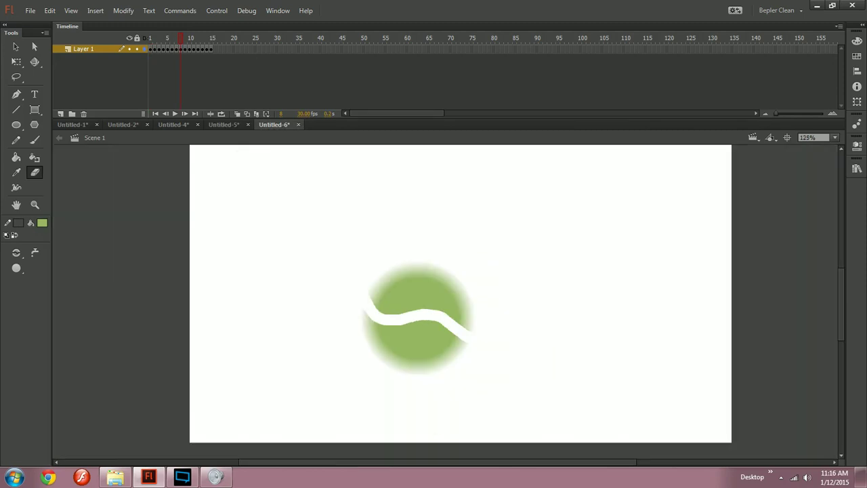
# - Return to frame 1, undo the wavy erasure and turn multiple-frame editing back on
pyautogui.press(',')
pyautogui.press(',')
pyautogui.press(',')
pyautogui.hotkey('shift', ',')
pyautogui.press('v')
pyautogui.moveTo(432, 292); pyautogui.dragTo(261, 340)
pyautogui.click(258, 114)
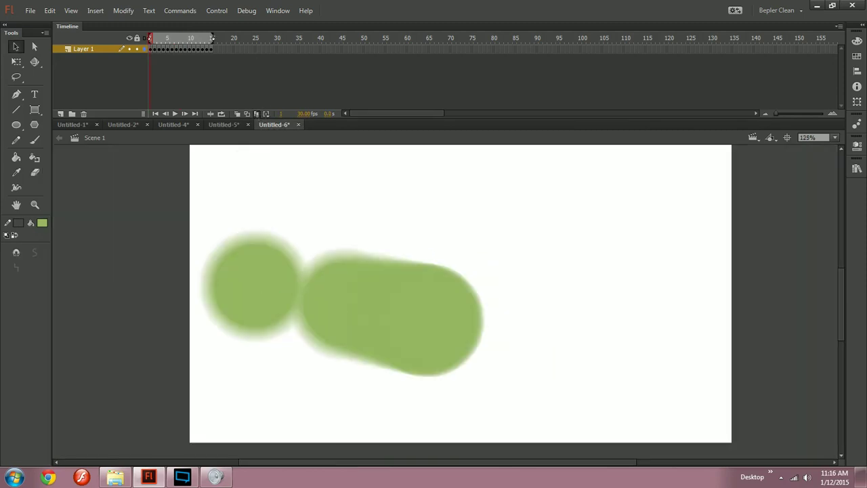
# - Delete the lower part of the softened circles across all frames and check the result in a movie preview
pyautogui.moveTo(143, 301); pyautogui.dragTo(623, 398)
pyautogui.press('Delete')
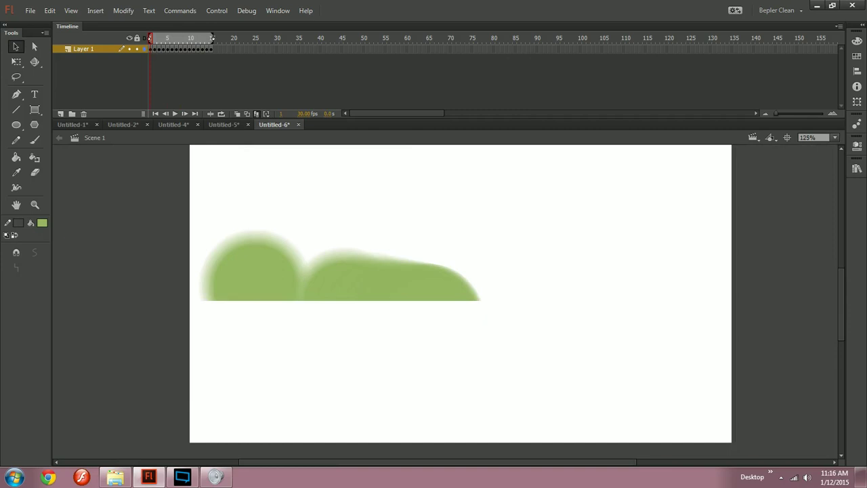
pyautogui.hotkey('ctrl', 'Return')
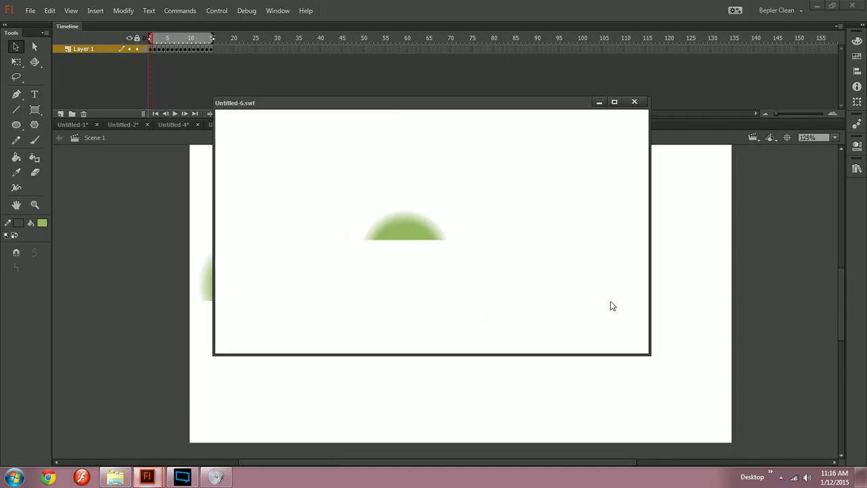
pyautogui.click(635, 101)
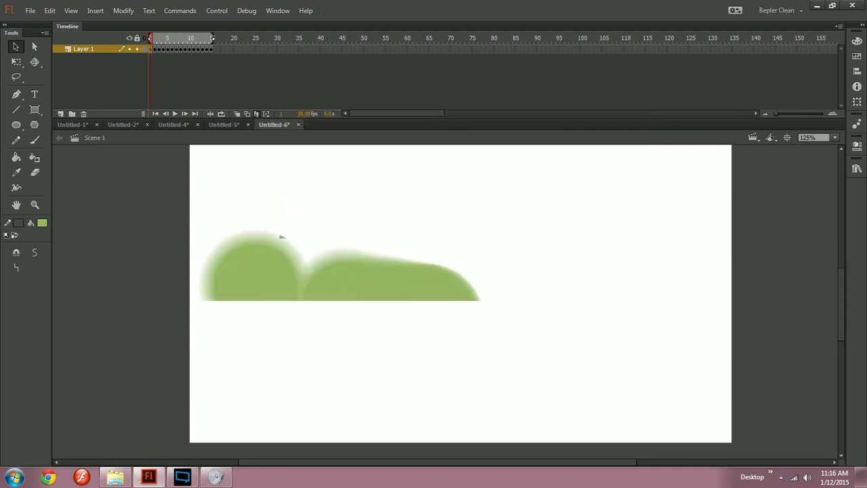
pyautogui.moveTo(93, 225); pyautogui.dragTo(549, 434)
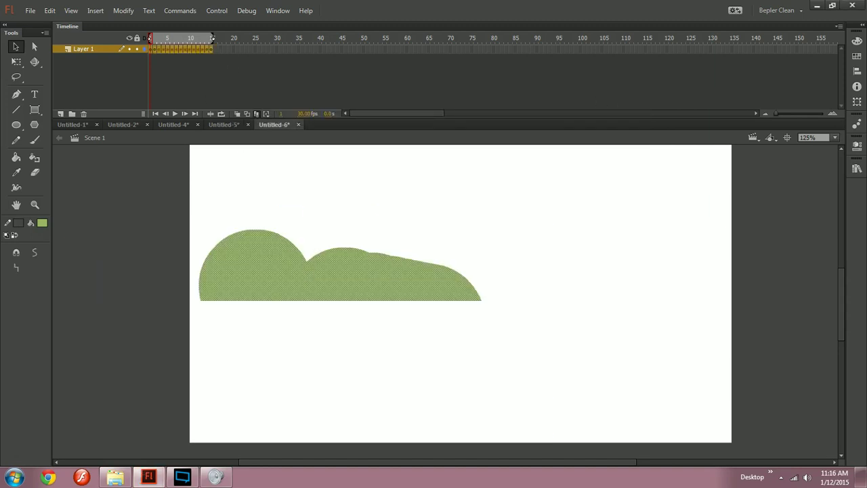
# - Create a new document and set an orange fill colour with no stroke
pyautogui.hotkey('ctrl', 'n')
pyautogui.press('Return')
pyautogui.click(42, 223)
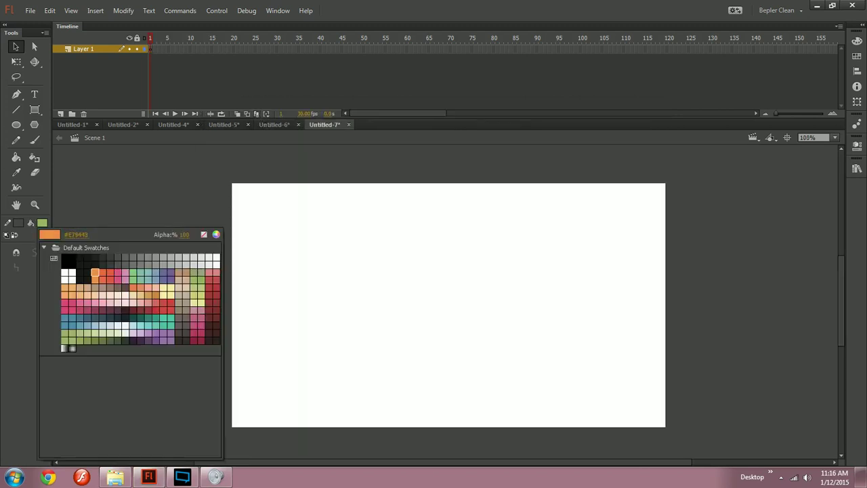
pyautogui.click(95, 273)
pyautogui.click(19, 223)
pyautogui.click(181, 234)
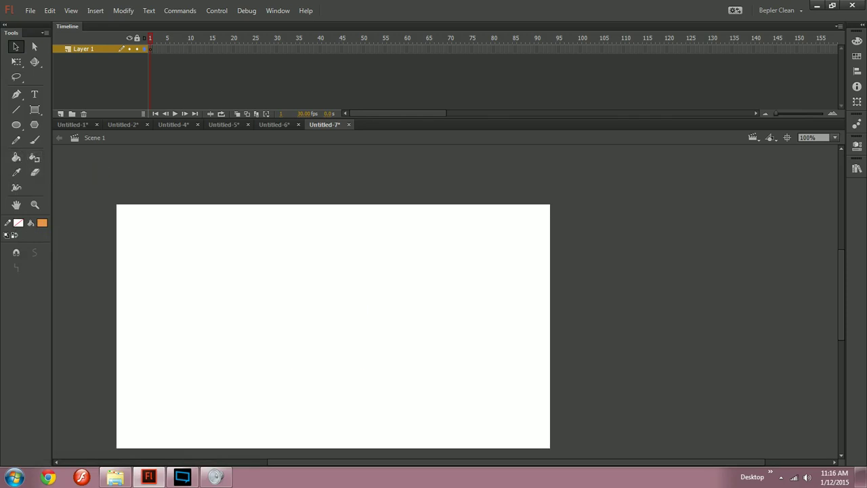
# - Paint a wavy orange Brush stroke descending from the stage's upper left toward its lower right
pyautogui.press('n')
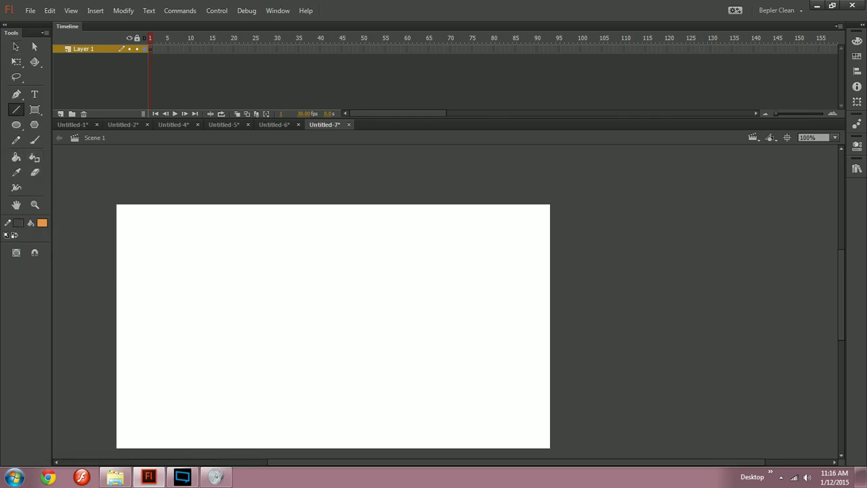
pyautogui.press('b')
pyautogui.moveTo(206, 276); pyautogui.dragTo(406, 389)
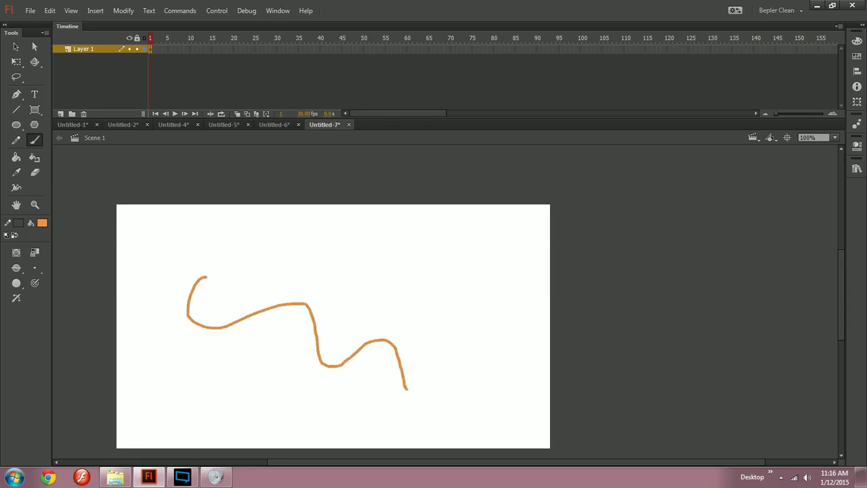
# - Try to expand the wavy orange brush stroke's fill outward and undo the attempt
pyautogui.press('v')
pyautogui.click(123, 10)
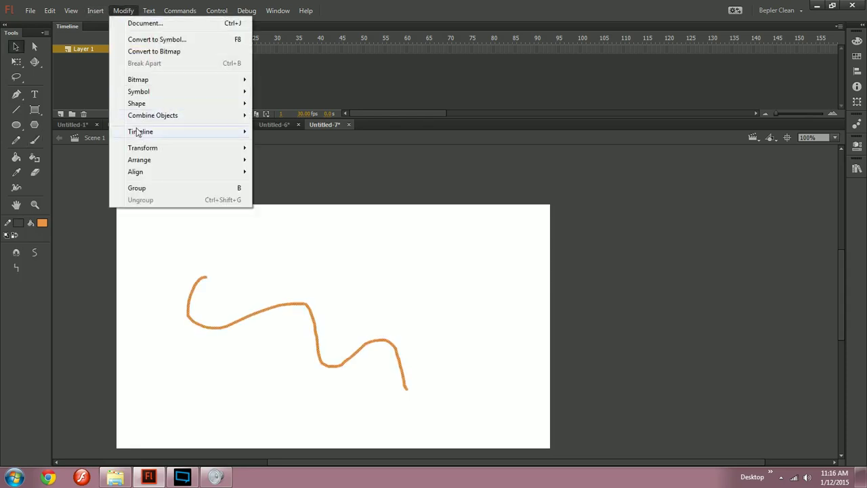
pyautogui.moveTo(150, 106)
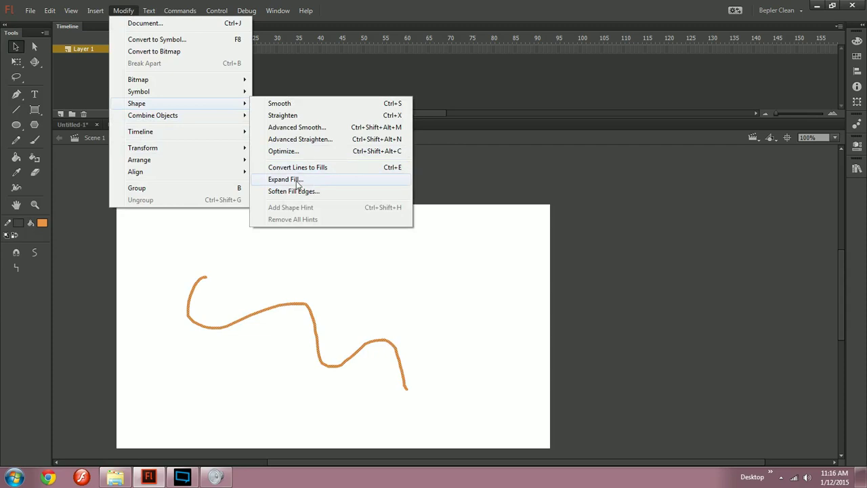
pyautogui.click(284, 179)
pyautogui.write('10')
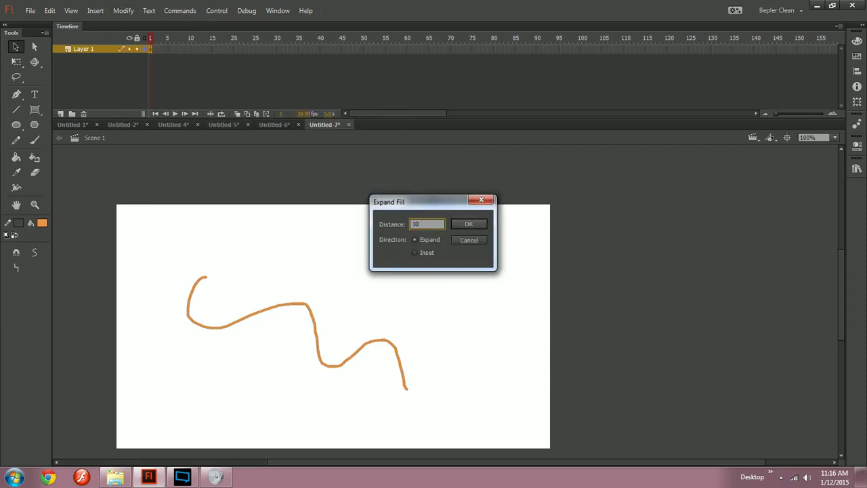
pyautogui.click(485, 224)
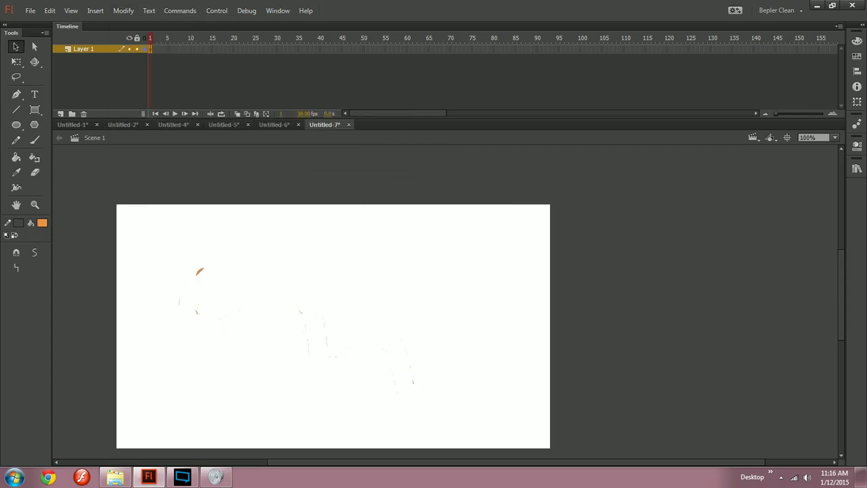
pyautogui.hotkey('ctrl', 'z')
# - Expand the orange brush stroke's fill outward by a small distance with Expand Fill
pyautogui.moveTo(426, 291); pyautogui.dragTo(438, 312)
pyautogui.hotkey('ctrl', '=')
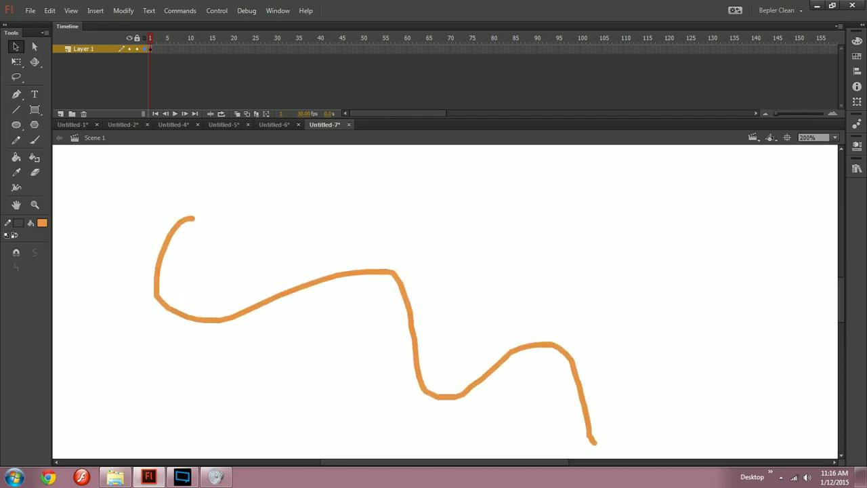
pyautogui.click(123, 10)
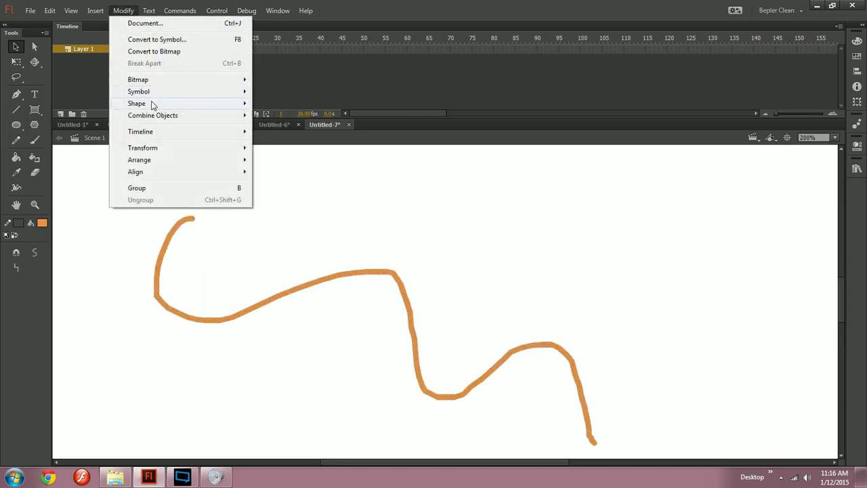
pyautogui.moveTo(153, 105)
pyautogui.click(301, 180)
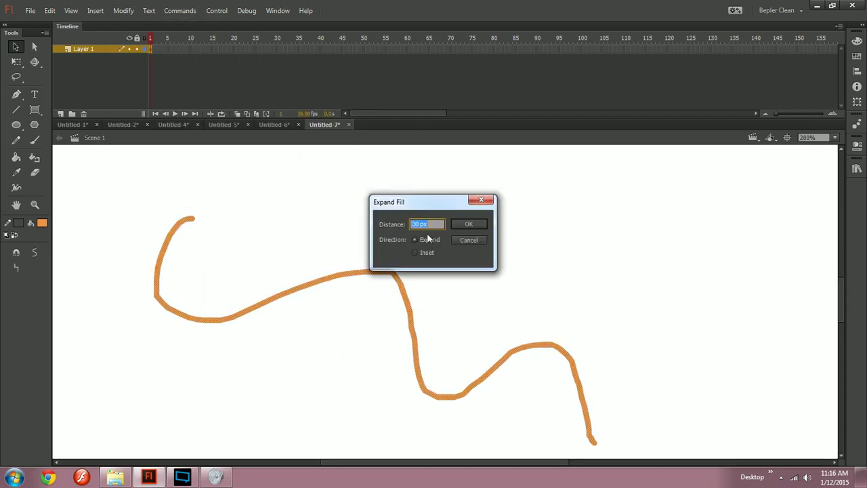
pyautogui.press('Return')
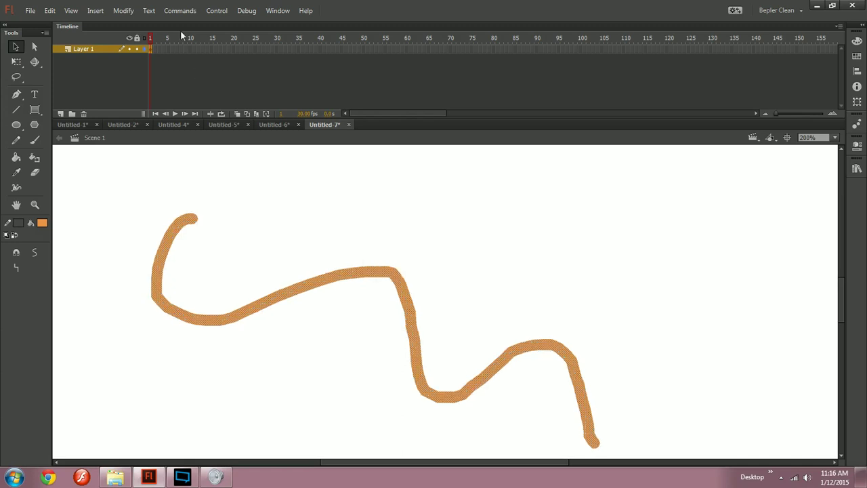
# - Expand the already thickened orange stroke outward once more, by 10 px
pyautogui.click(123, 10)
pyautogui.moveTo(156, 105)
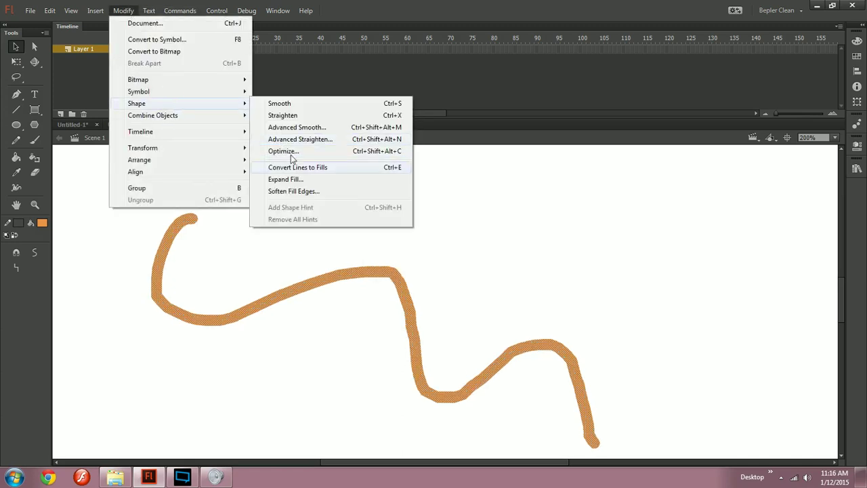
pyautogui.click(300, 180)
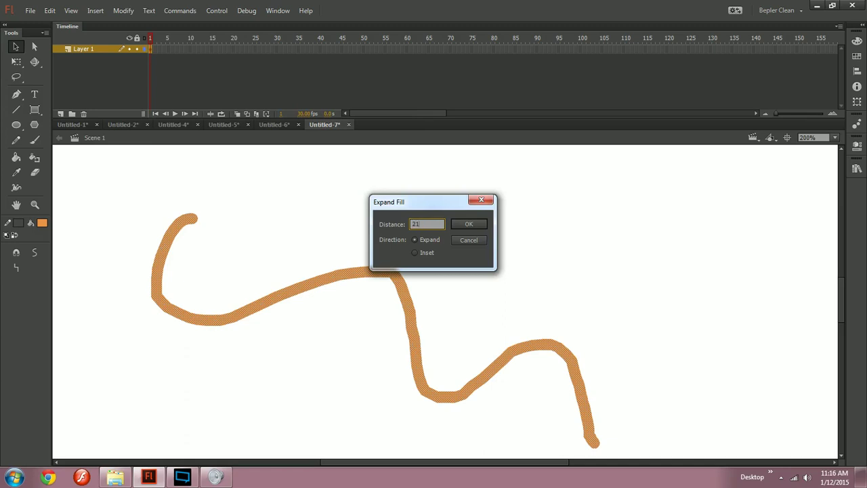
pyautogui.press('Return')
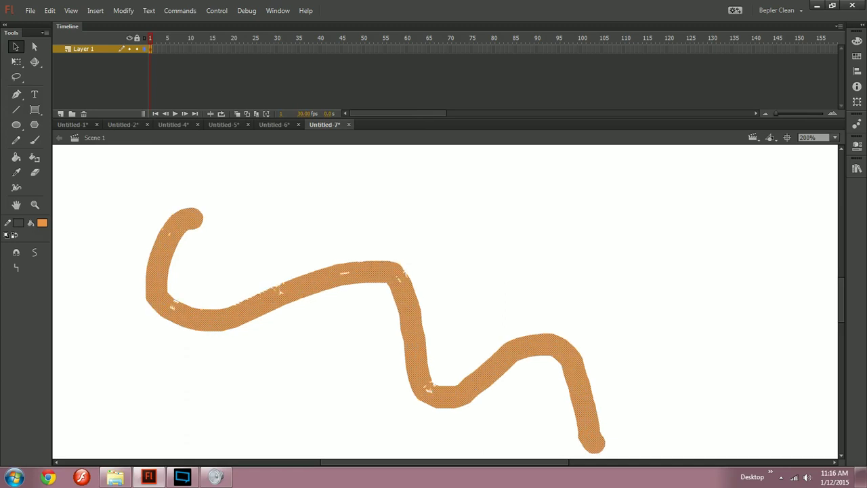
# - Examine the expanded orange stroke's edges and interior up close
pyautogui.press('Escape')
pyautogui.hotkey('ctrl', '=')
pyautogui.moveTo(112, 275); pyautogui.dragTo(344, 310)
pyautogui.hotkey('ctrl', '=')
pyautogui.hotkey('ctrl', '=')
pyautogui.moveTo(271, 298)
pyautogui.mouseDown()
pyautogui.moveTo(523, 349)
pyautogui.moveTo(627, 346)
pyautogui.mouseUp()
pyautogui.hotkey('ctrl', '-')
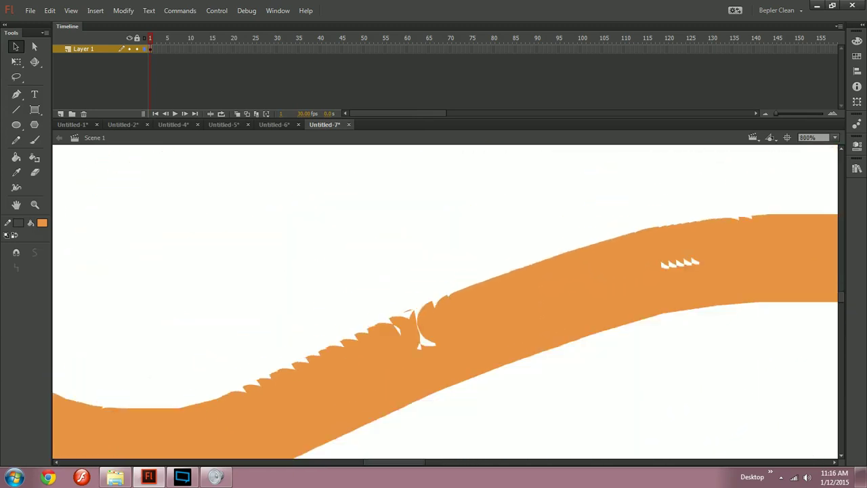
pyautogui.hotkey('ctrl', '-')
pyautogui.hotkey('ctrl', '-')
pyautogui.hotkey('ctrl', '-')
# - Delete the entire expanded orange stroke from the stage
pyautogui.hotkey('ctrl', 'a')
pyautogui.moveTo(528, 321); pyautogui.dragTo(368, 299)
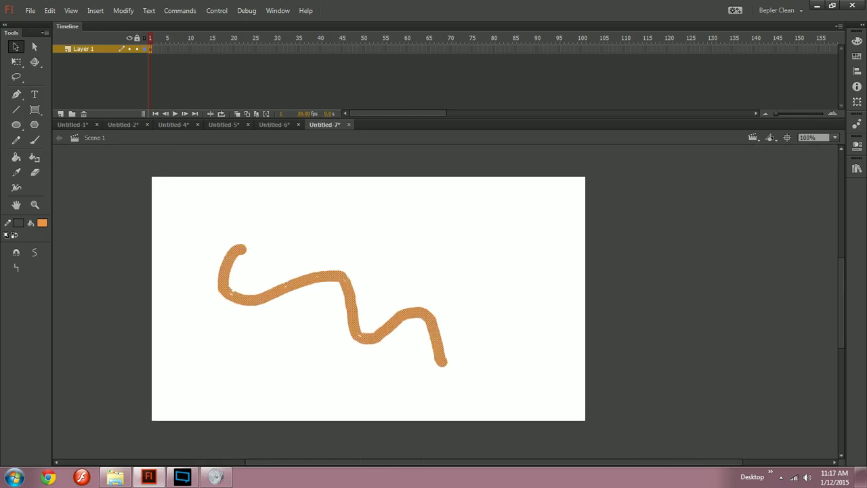
pyautogui.press('Delete')
# - Undo a trial pencil line and set the Pencil tool's stroke size to 85.95
pyautogui.press('y')
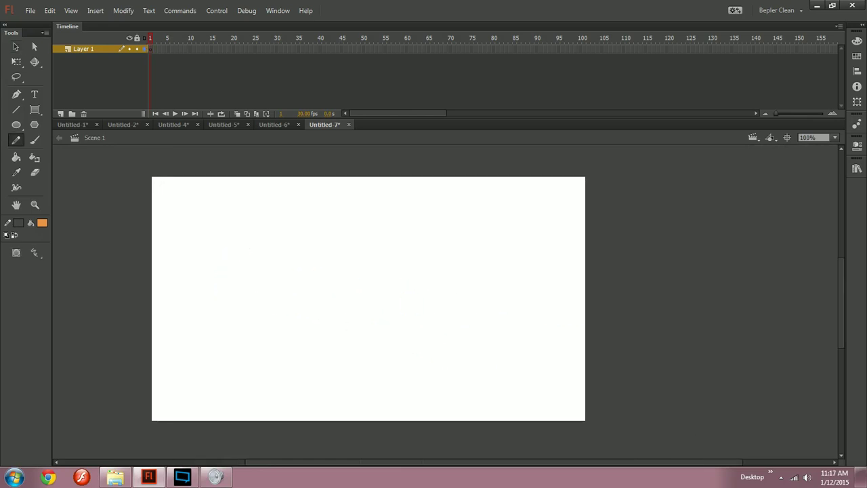
pyautogui.moveTo(233, 251)
pyautogui.mouseDown()
pyautogui.moveTo(348, 287)
pyautogui.moveTo(469, 305)
pyautogui.mouseUp()
pyautogui.hotkey('ctrl', 'z')
pyautogui.hotkey('ctrl', 'F3')
pyautogui.moveTo(741, 248); pyautogui.dragTo(760, 248)
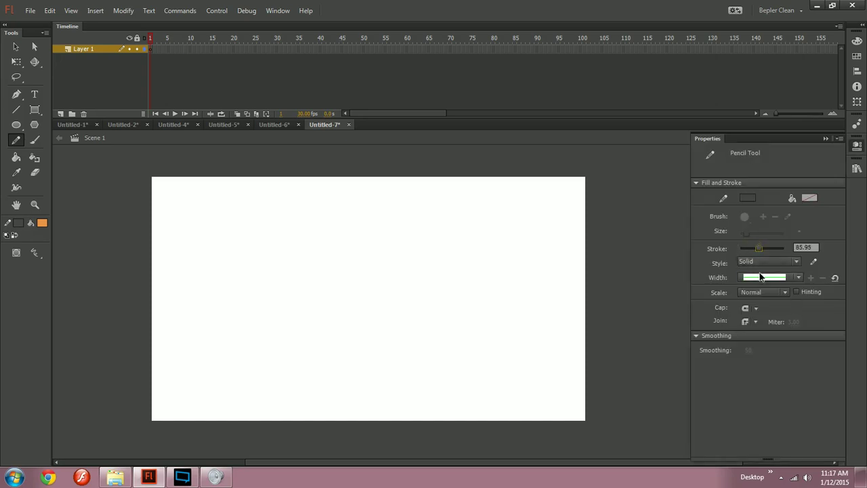
pyautogui.click(750, 308)
# - Undo a first thick pencil line and draw another S-shaped one about 407 by 179 px across the middle of the stage
pyautogui.click(296, 248)
pyautogui.moveTo(296, 248); pyautogui.dragTo(466, 308)
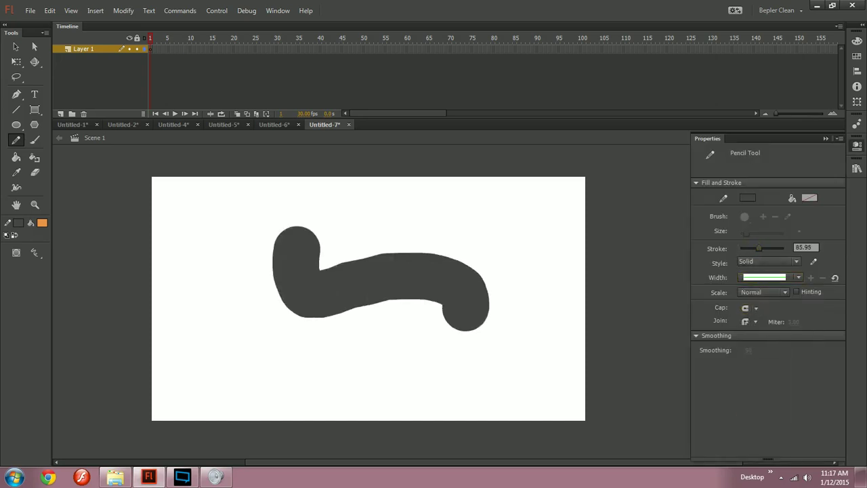
pyautogui.hotkey('ctrl', 'z')
pyautogui.moveTo(257, 241)
pyautogui.mouseDown()
pyautogui.moveTo(261, 272)
pyautogui.moveTo(474, 343)
pyautogui.mouseUp()
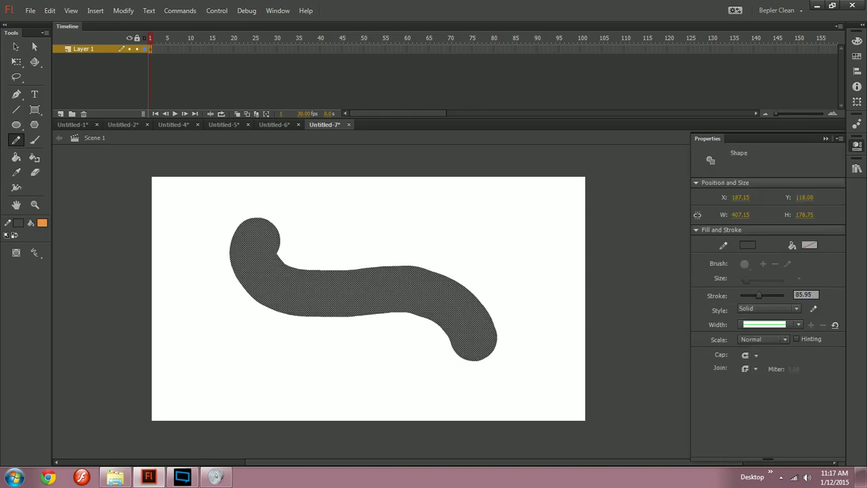
# - Smooth the thick grey pencil stroke repeatedly with the Selection tool's Smooth option
pyautogui.press('v')
pyautogui.click(34, 256)
pyautogui.click(34, 256)
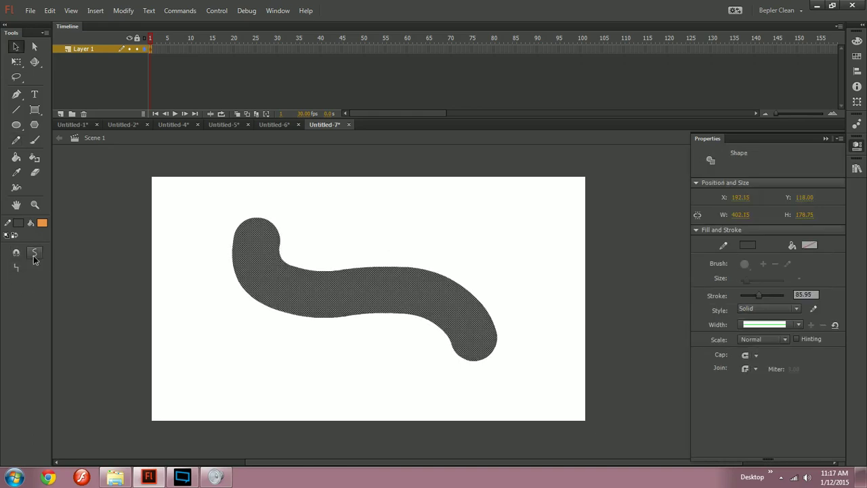
pyautogui.click(34, 257)
pyautogui.click(33, 257)
pyautogui.click(35, 258)
pyautogui.click(33, 258)
pyautogui.click(34, 258)
pyautogui.click(34, 258)
# - Convert the smoothed grey line to a fill and move the shape to about X 121, Y 129
pyautogui.hotkey('ctrl', 'shift', 'c')
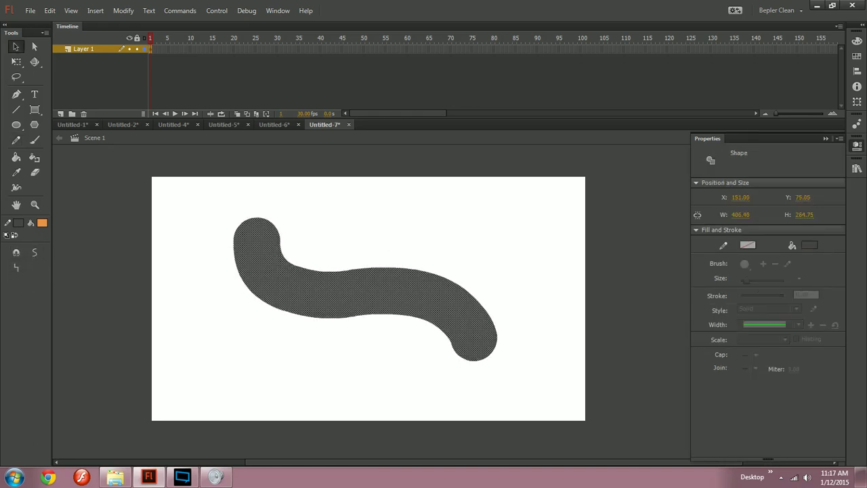
pyautogui.click(388, 250)
pyautogui.moveTo(369, 290); pyautogui.dragTo(353, 319)
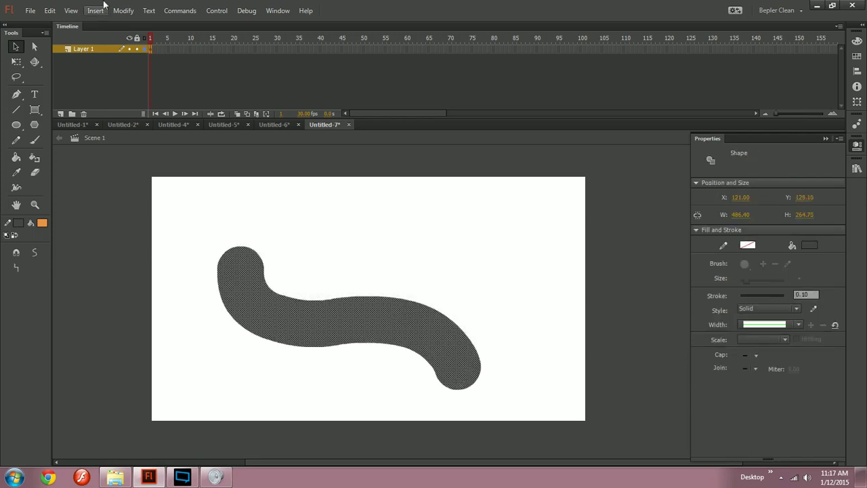
# - Expand the grey shape's fill outward by 50 px with Expand Fill and deselect it
pyautogui.click(101, 12)
pyautogui.moveTo(123, 11)
pyautogui.moveTo(169, 103)
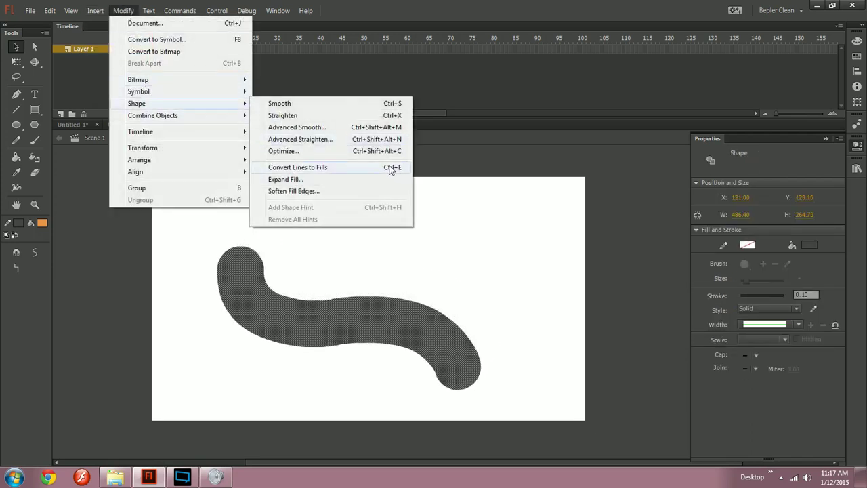
pyautogui.click(285, 180)
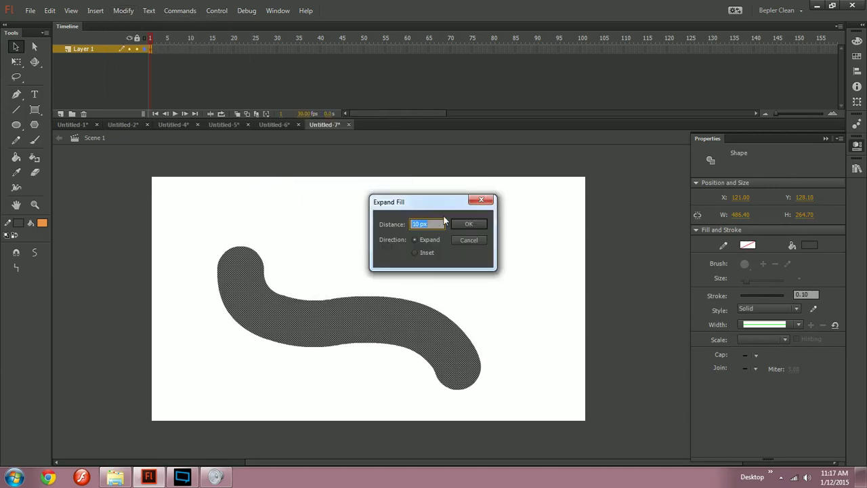
pyautogui.write('50')
pyautogui.press('Return')
pyautogui.click(420, 163)
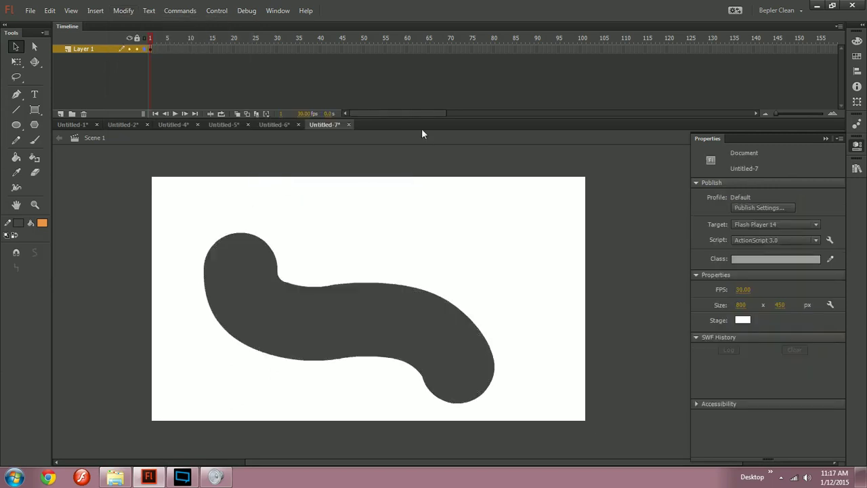
# - Smooth the expanded grey shape six times and look over its whole outline
pyautogui.hotkey('ctrl', '=')
pyautogui.moveTo(379, 271); pyautogui.dragTo(459, 256)
pyautogui.click(434, 305)
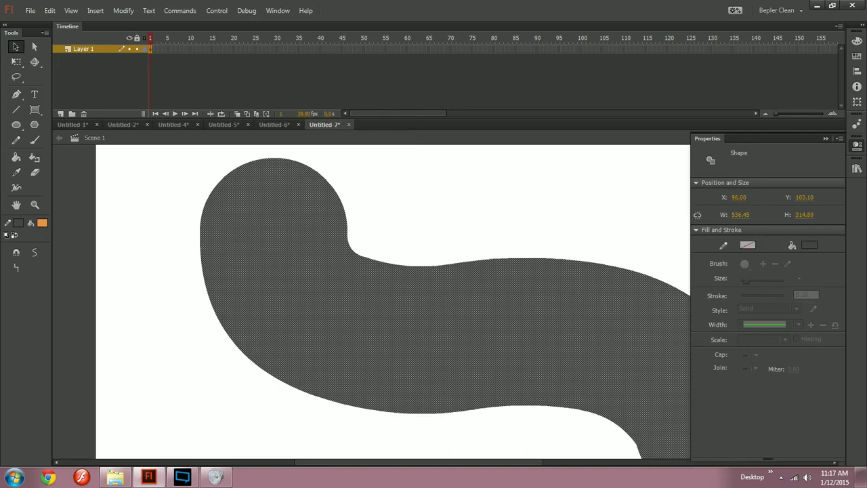
pyautogui.click(35, 252)
pyautogui.click(34, 252)
pyautogui.click(34, 252)
pyautogui.click(34, 252)
pyautogui.click(35, 252)
pyautogui.click(35, 252)
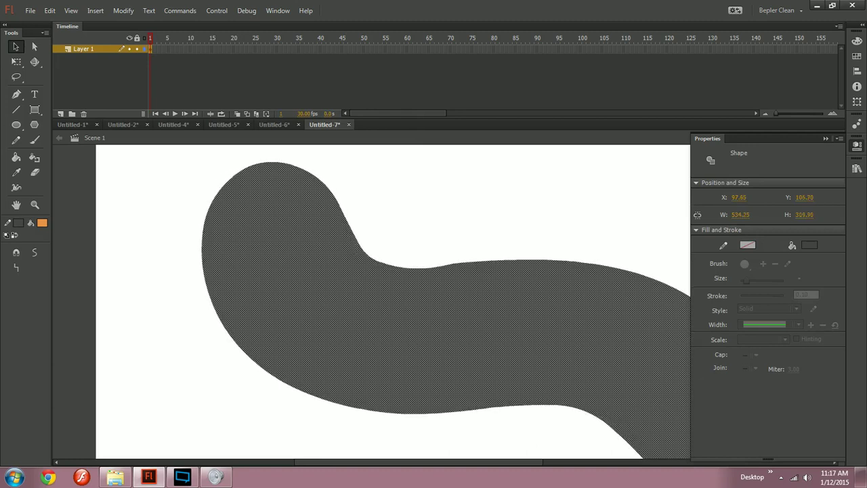
pyautogui.moveTo(434, 291); pyautogui.dragTo(278, 295)
pyautogui.hotkey('ctrl', '-')
pyautogui.moveTo(332, 282); pyautogui.dragTo(485, 236)
pyautogui.hotkey('ctrl', 'z')
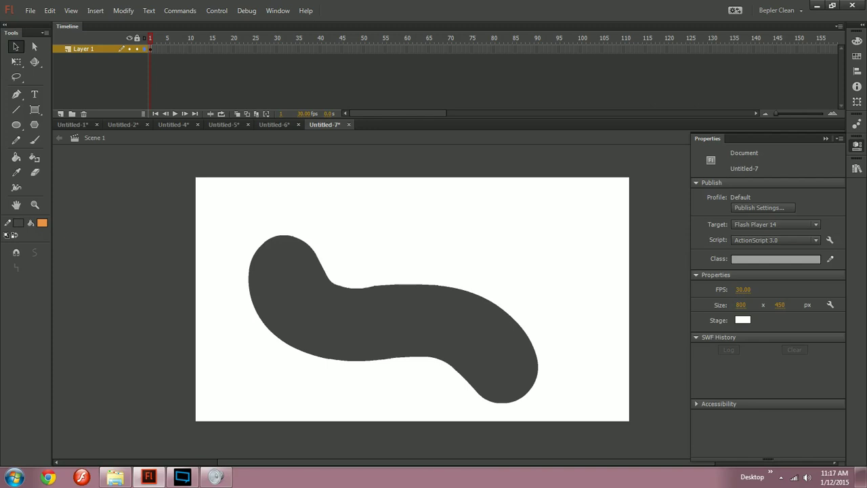
# - Try marquee selections on the grey shape, ending with a section about 66 by 75 px at its upper-left end
pyautogui.moveTo(124, 243); pyautogui.dragTo(261, 322)
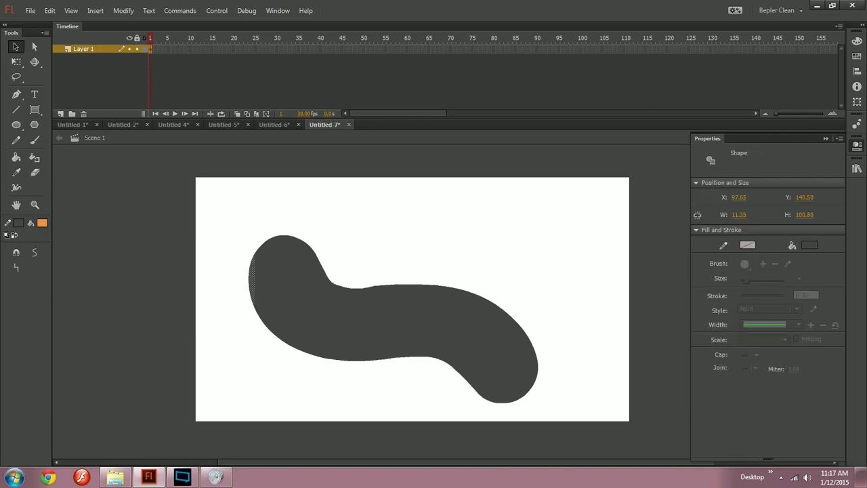
pyautogui.moveTo(194, 260); pyautogui.dragTo(302, 352)
pyautogui.click(292, 380)
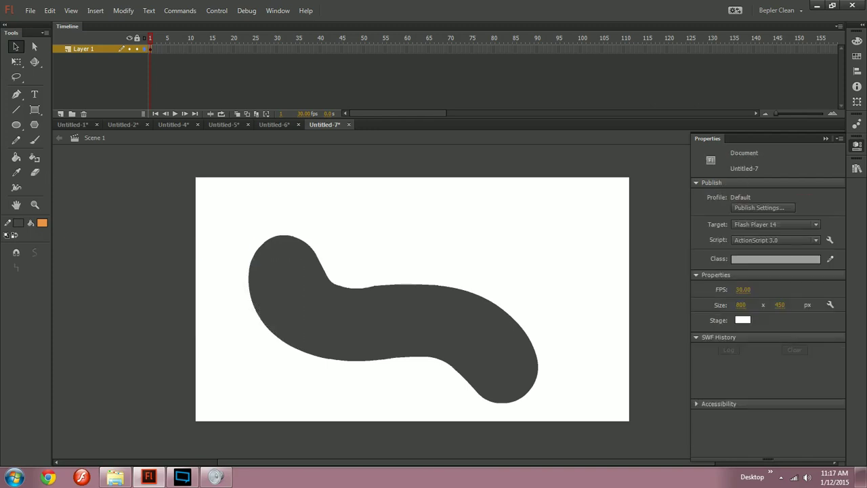
pyautogui.moveTo(251, 367); pyautogui.dragTo(282, 277)
pyautogui.hotkey('ctrl', 'shift', 'a')
pyautogui.moveTo(143, 113)
pyautogui.mouseDown()
pyautogui.moveTo(519, 114)
pyautogui.moveTo(144, 113)
pyautogui.mouseUp()
pyautogui.moveTo(218, 222); pyautogui.dragTo(285, 277)
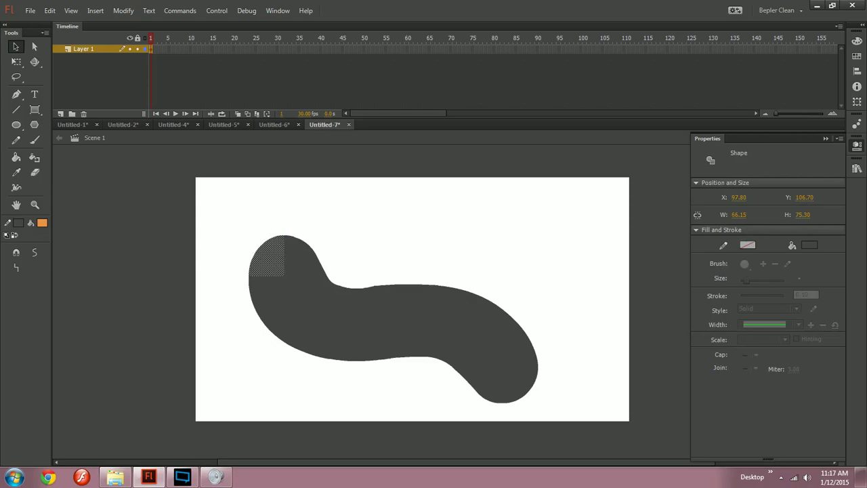